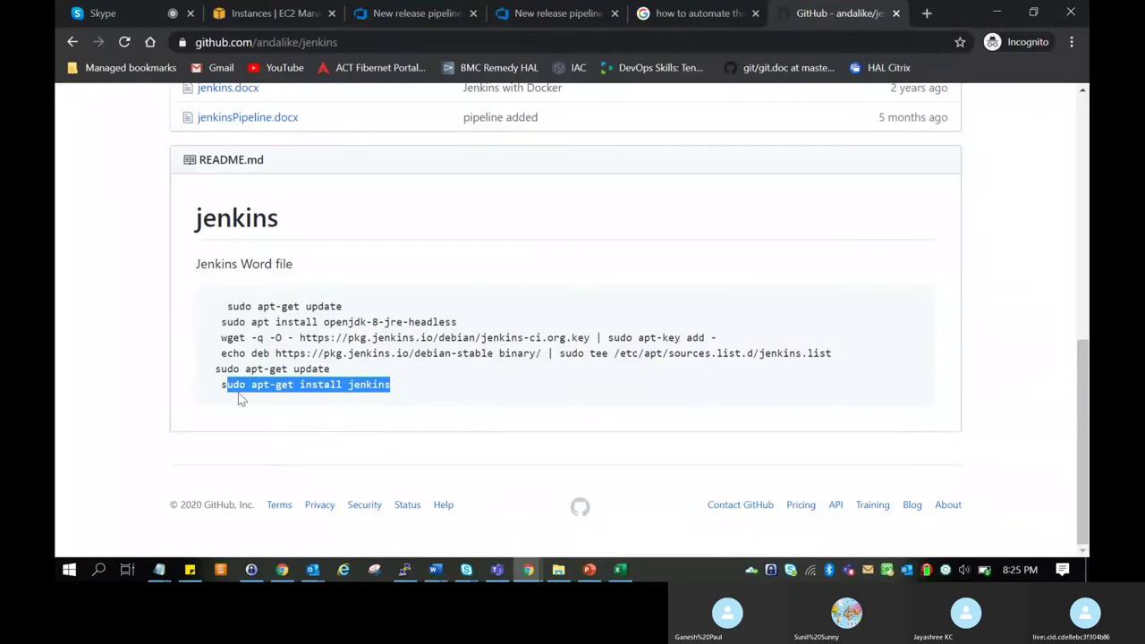
Run 'sudo apt-get install jenkins' from the README in PuTTY; it fails with no installation candidate.
left_click_drag(219, 384, 392, 386)
key("ctrl+c")
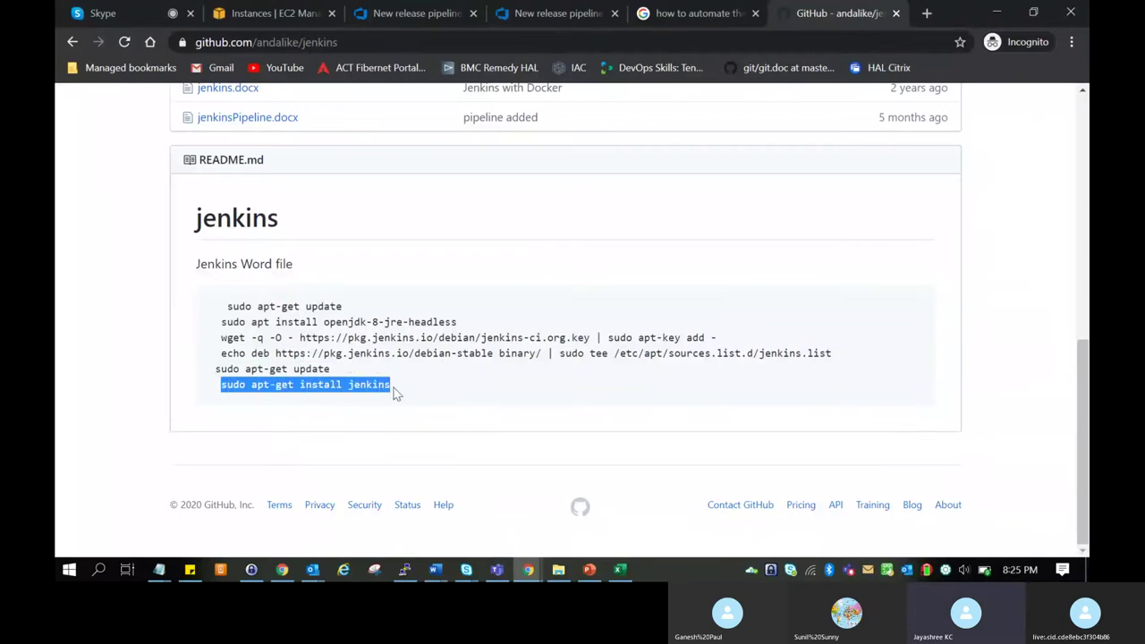
key("alt+Tab")
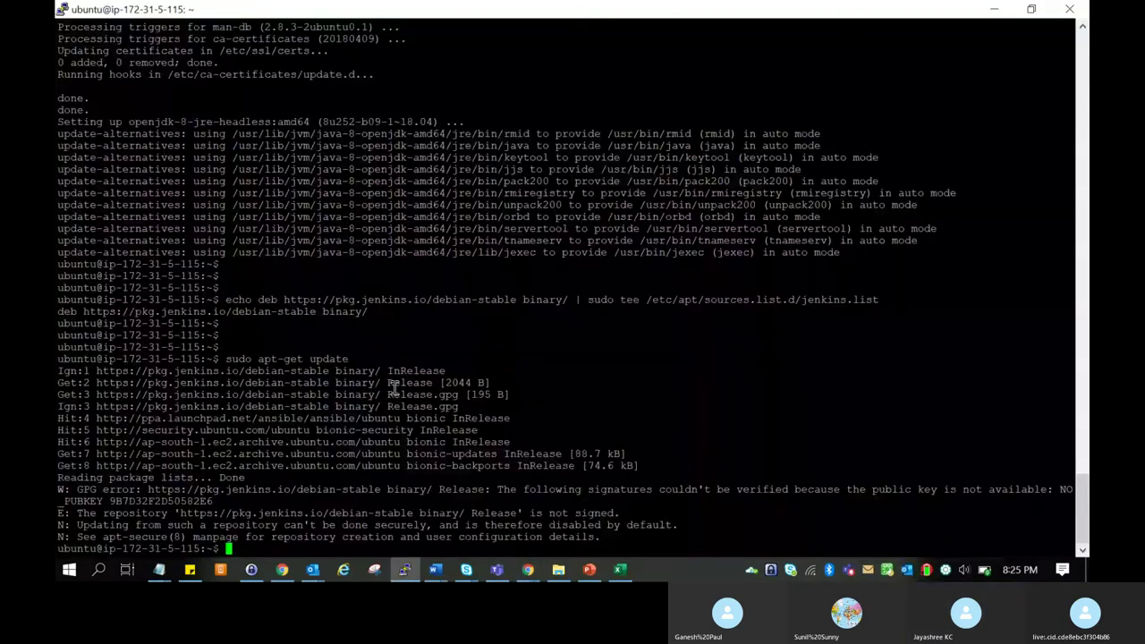
right_click(392, 386)
key("Return")
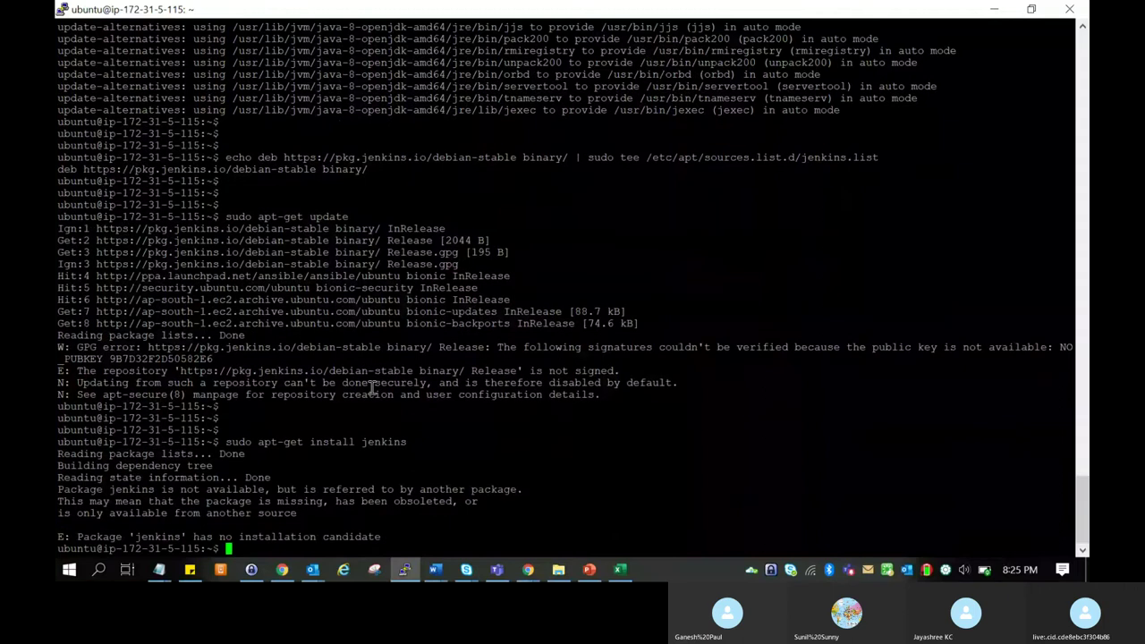
key("Return")
key("Return")
key("Return")
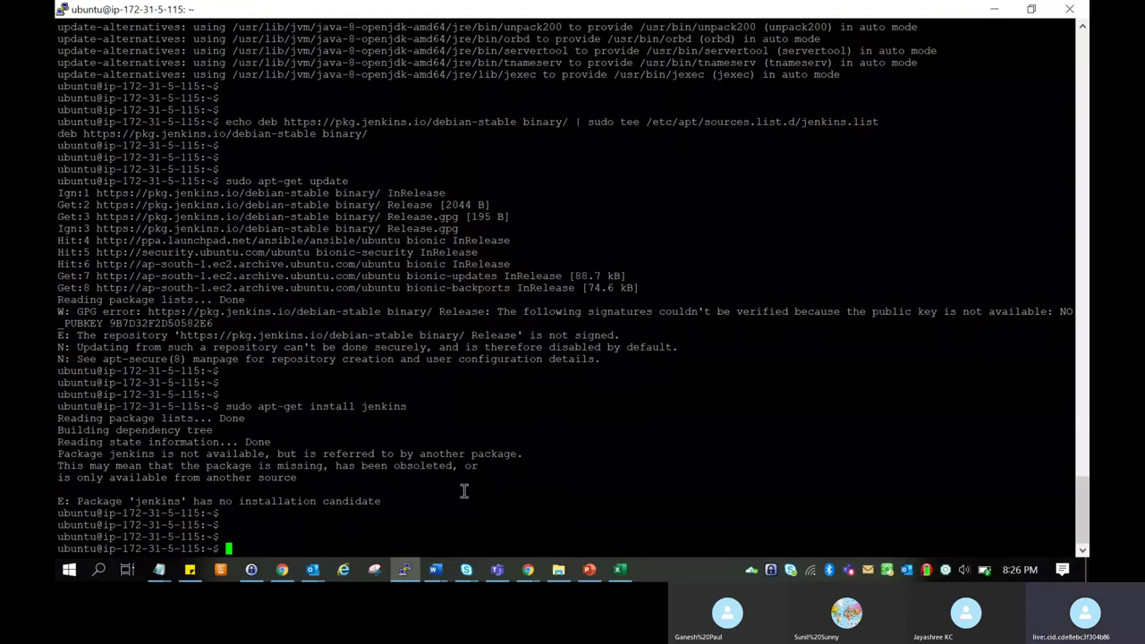
key("alt+Tab")
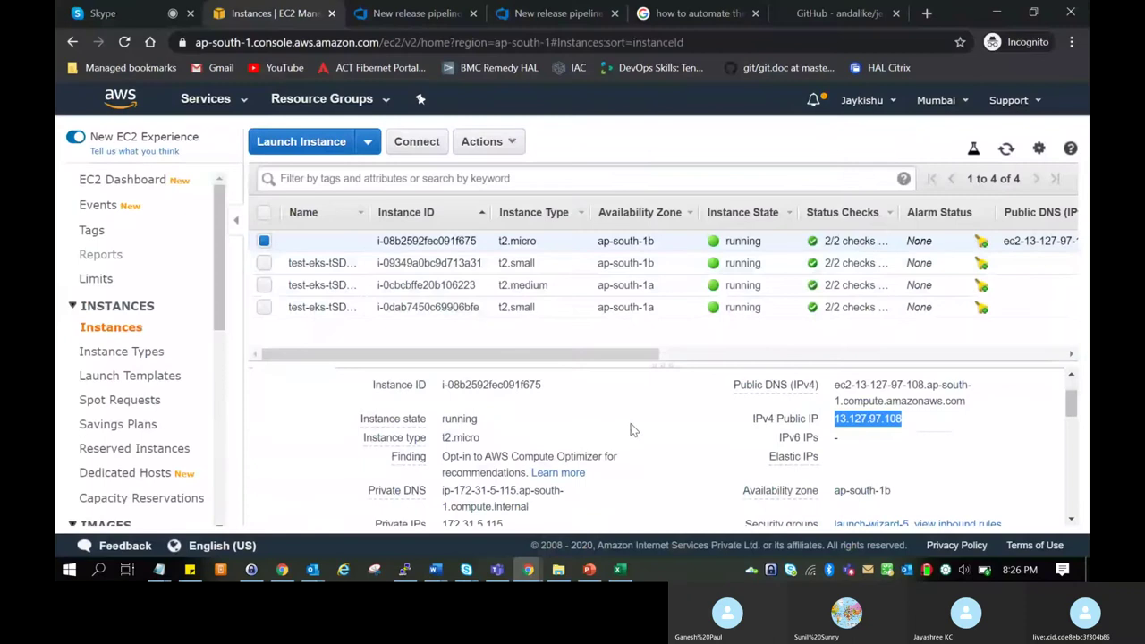
Look over the running t2.micro instance's Description pane in the EC2 console.
scroll(631, 430, "up", 1)
scroll(631, 430, "down", 2)
scroll(630, 430, "down", 3)
scroll(630, 430, "up", 1)
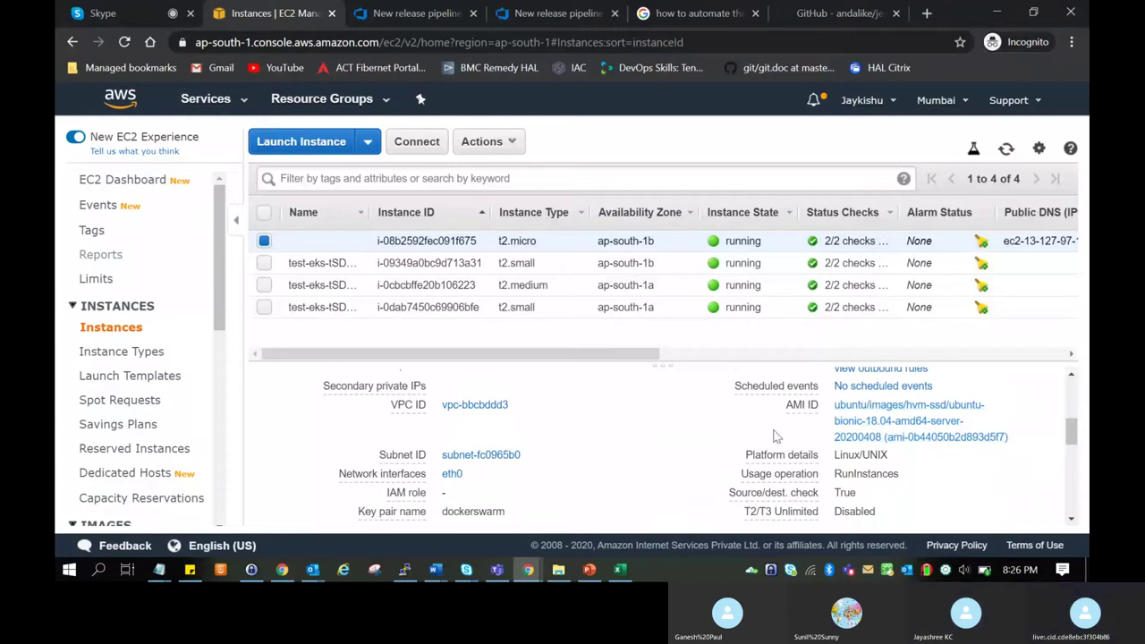
Recall the jenkins install command in PuTTY, then bring up the Skype call tab.
key("alt+Tab")
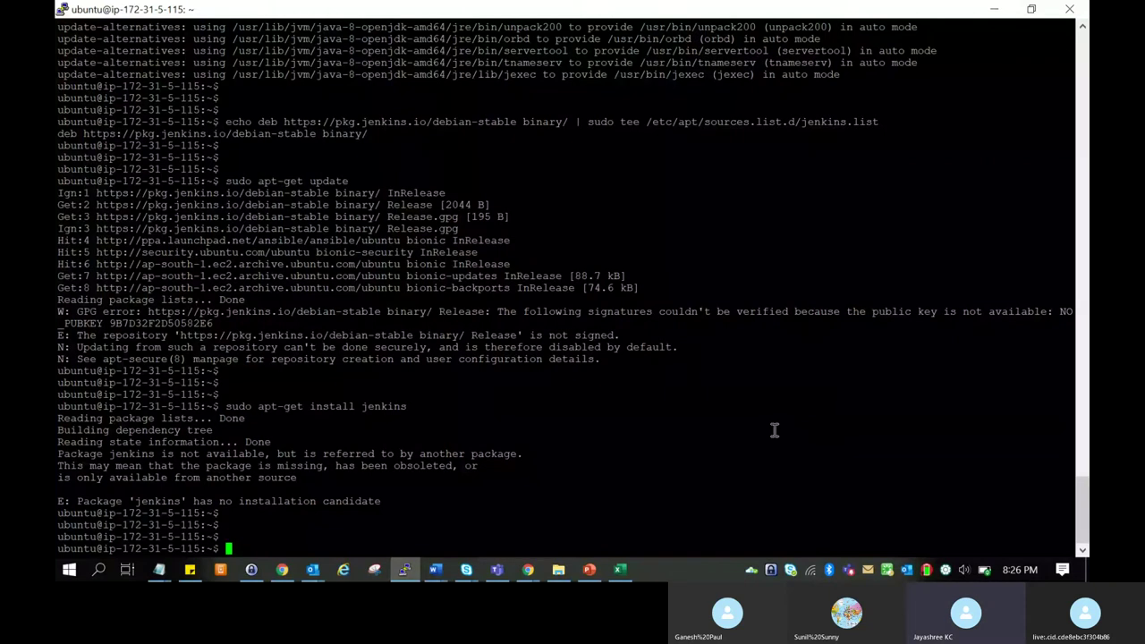
key("Up")
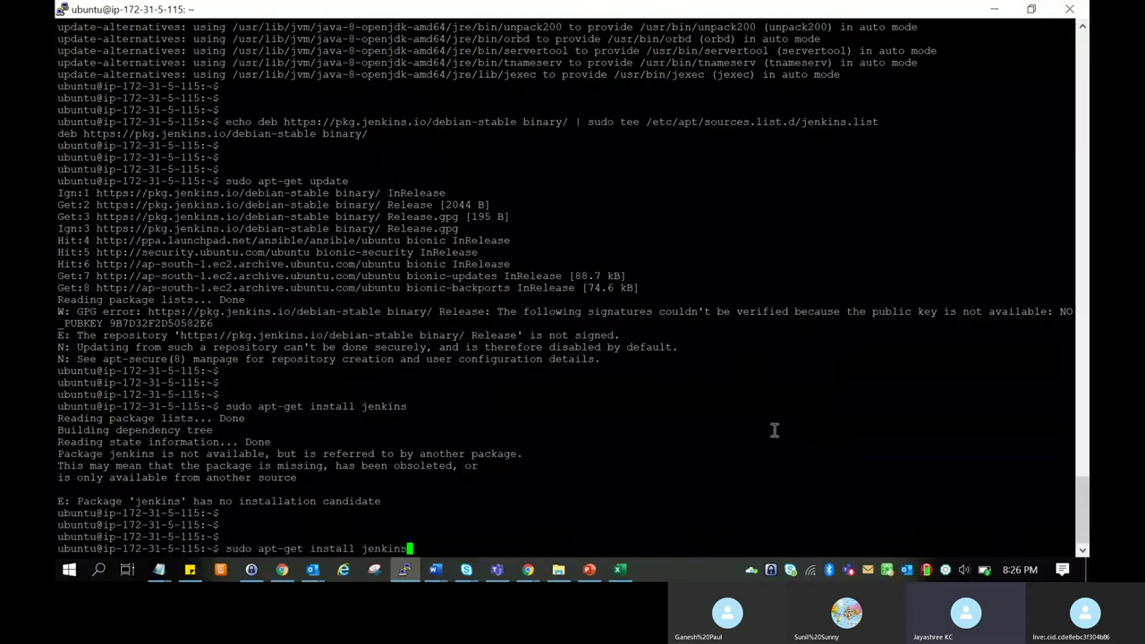
key("alt+Tab")
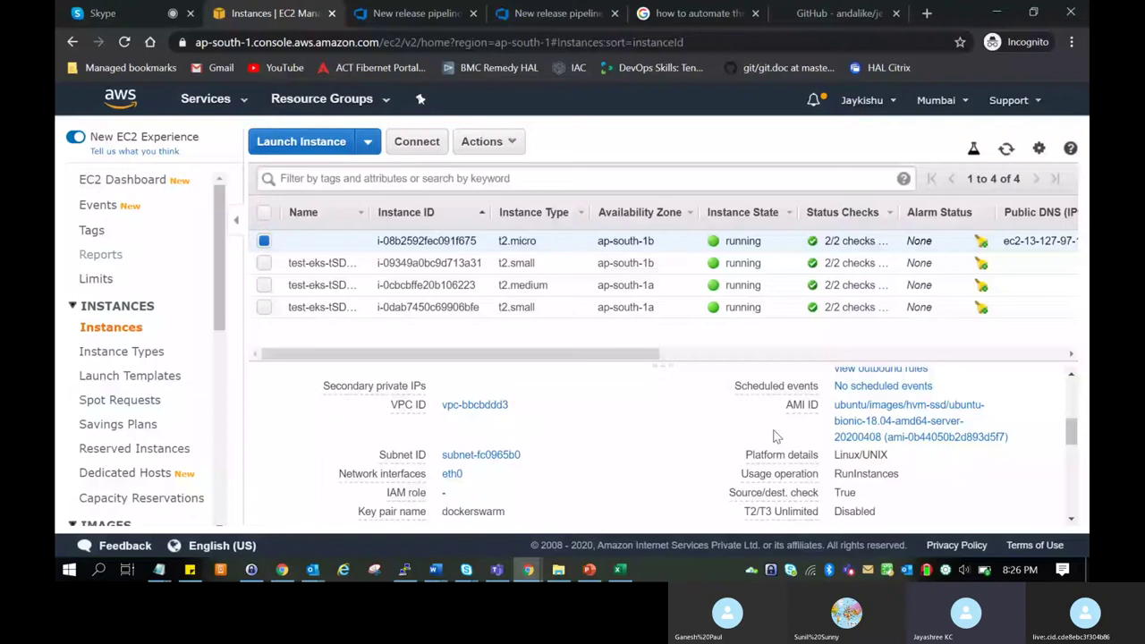
left_click(121, 13)
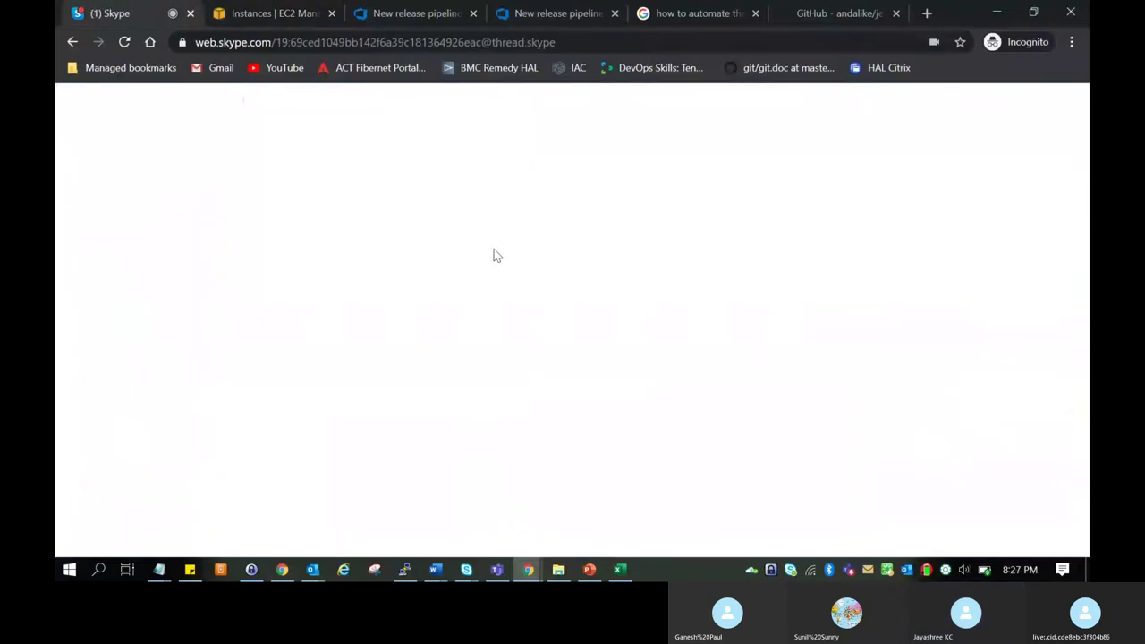
Copy the wget key command from the Skype chat and run it in PuTTY, getting OK.
left_click(852, 467)
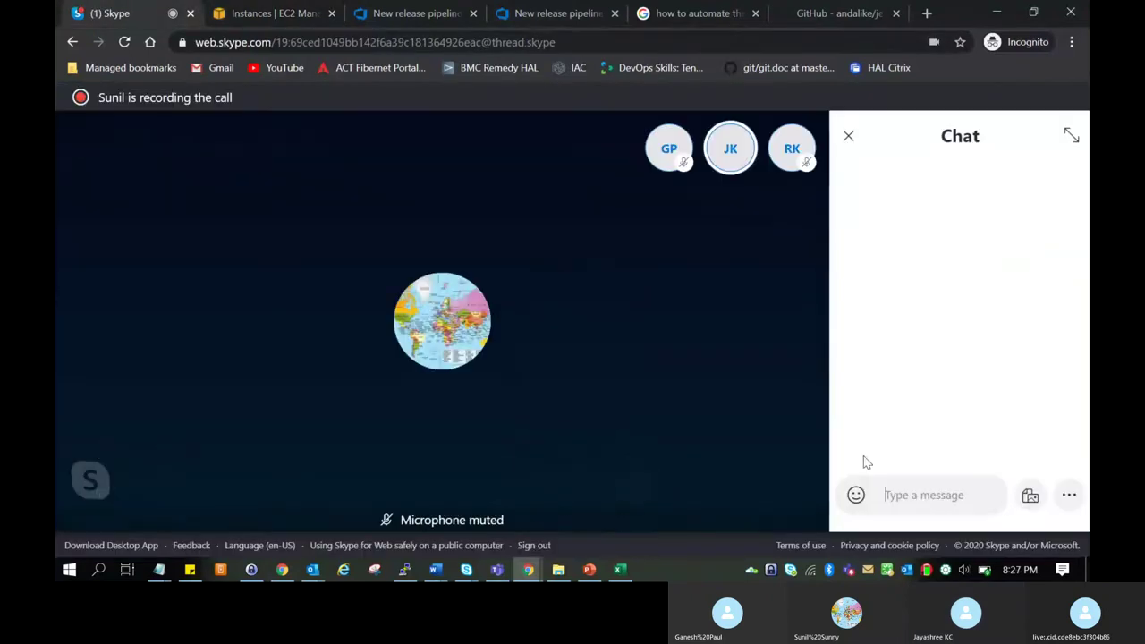
left_click_drag(939, 403, 899, 350)
key("ctrl+c")
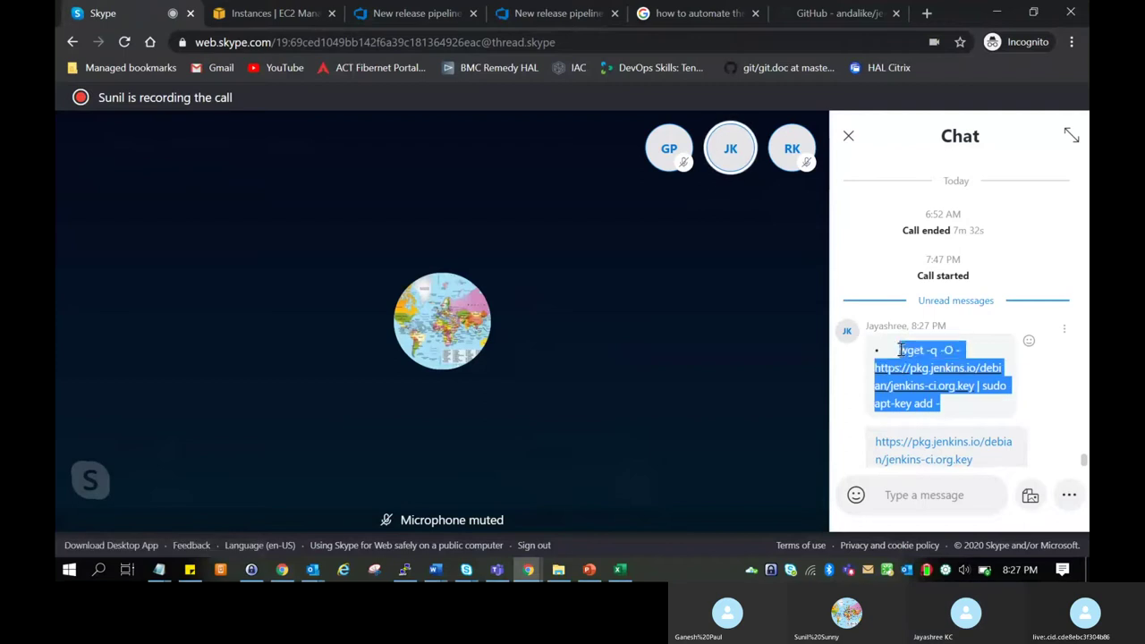
key("alt+Tab")
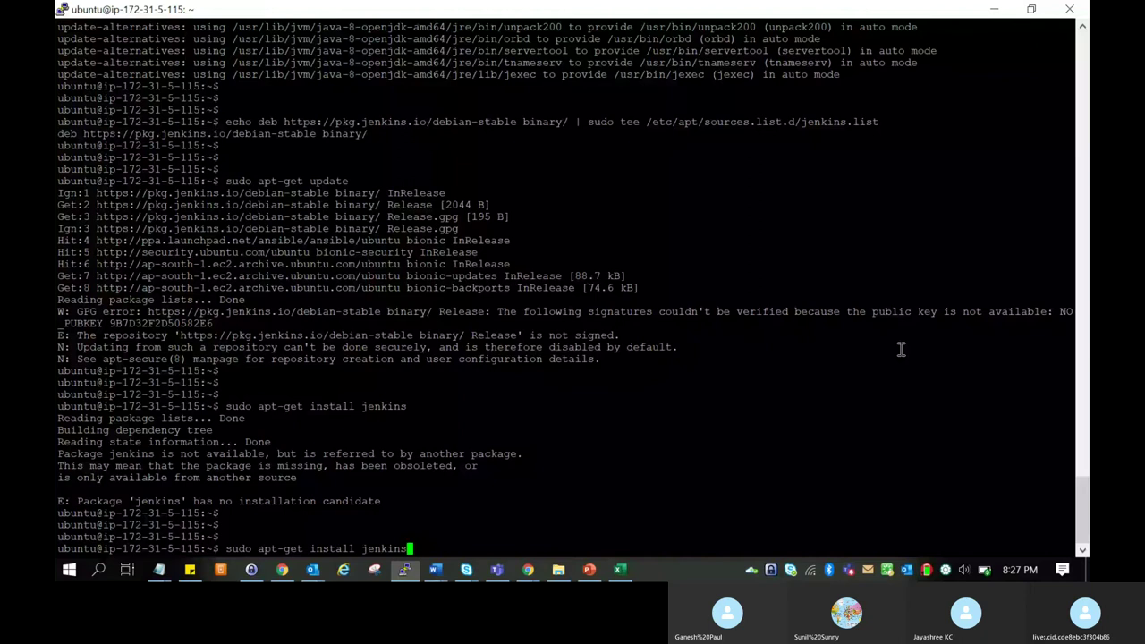
right_click(679, 460)
key("BackSpace")
key("BackSpace")
key("BackSpace")
key("BackSpace")
key("BackSpace")
key("BackSpace")
key("BackSpace")
key("BackSpace")
key("BackSpace")
key("BackSpace")
key("BackSpace")
key("BackSpace")
key("BackSpace")
key("BackSpace")
key("BackSpace")
key("BackSpace")
key("BackSpace")
key("BackSpace")
key("BackSpace")
key("BackSpace")
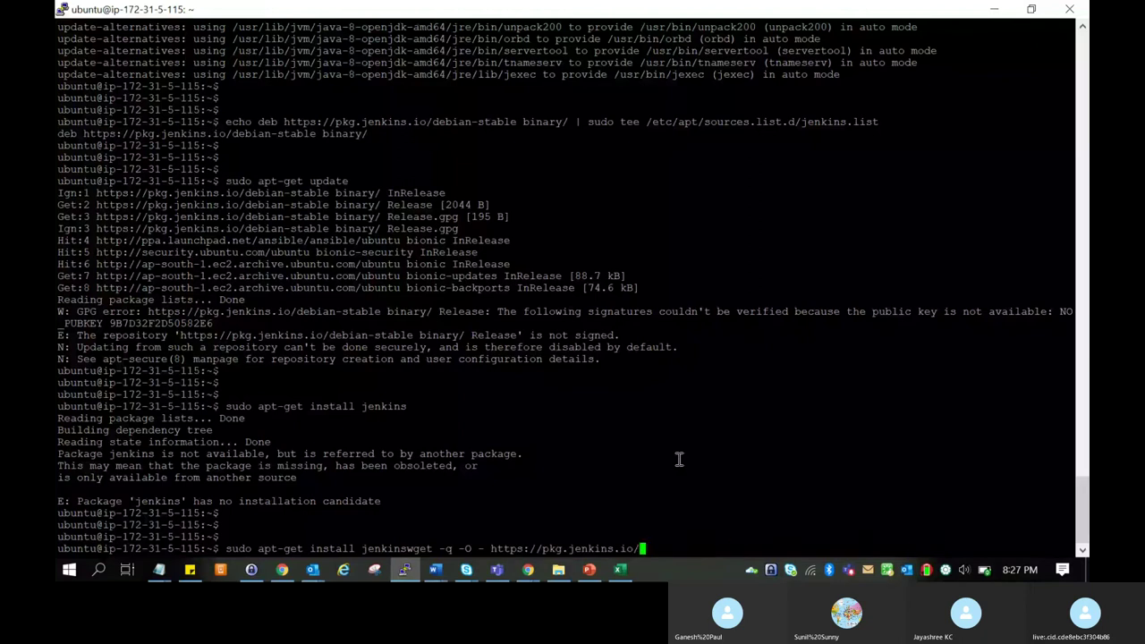
key("BackSpace")
key("BackSpace")
key("BackSpace")
key("BackSpace")
key("BackSpace")
key("BackSpace")
key("BackSpace")
key("BackSpace")
key("BackSpace")
key("BackSpace")
key("BackSpace")
key("BackSpace")
key("BackSpace")
key("BackSpace")
key("BackSpace")
key("BackSpace")
key("BackSpace")
key("BackSpace")
key("BackSpace")
key("BackSpace")
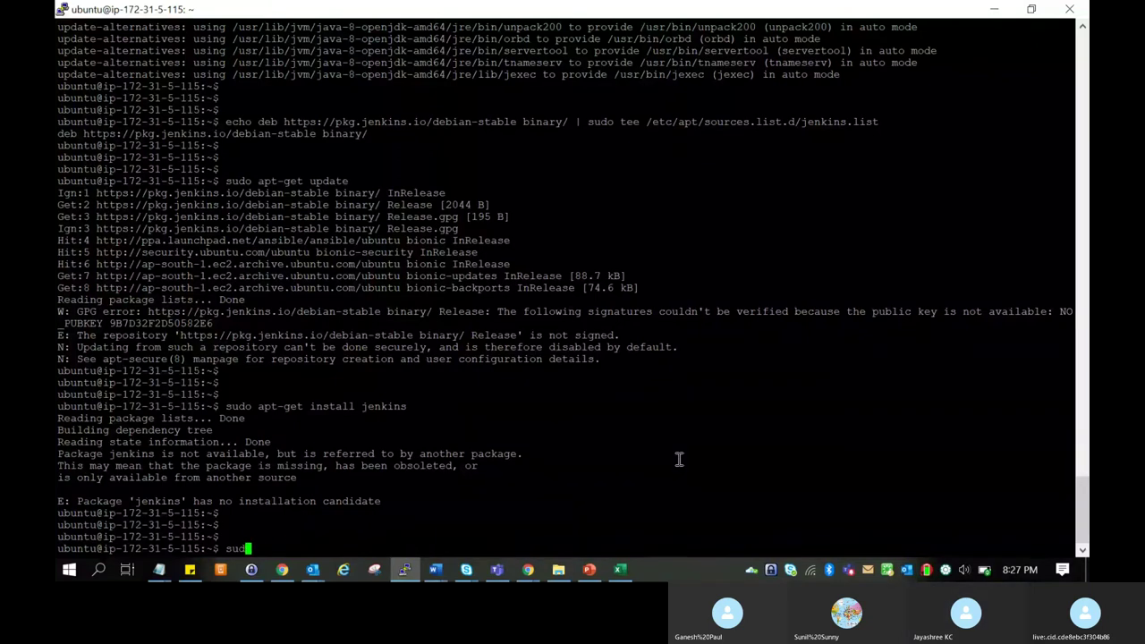
key("Return")
right_click(679, 459)
key("Return")
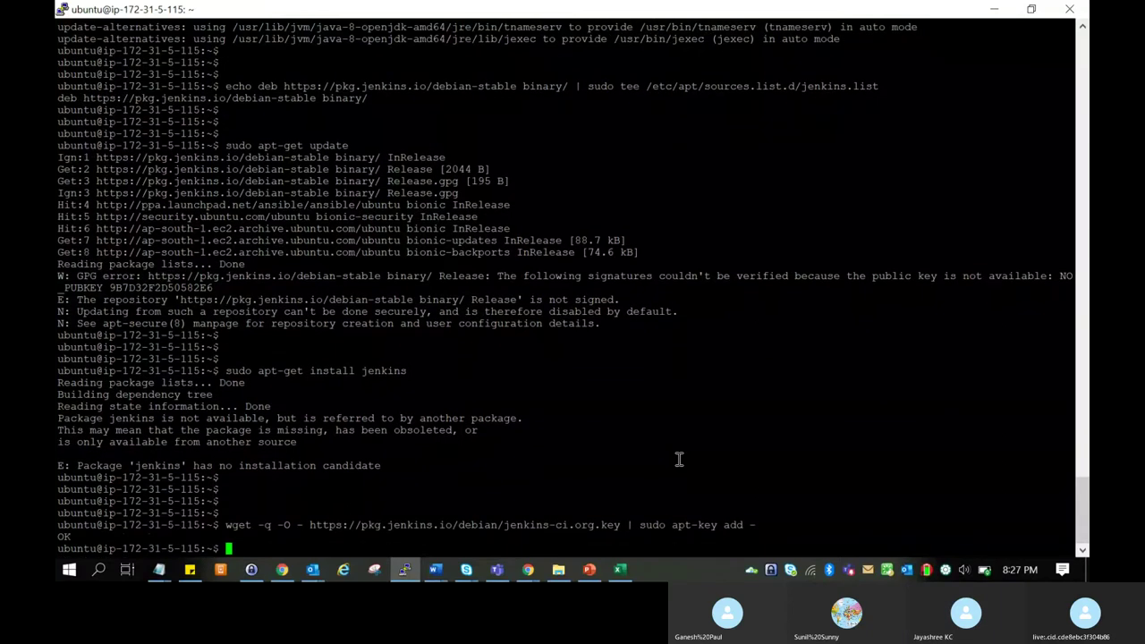
key("Return")
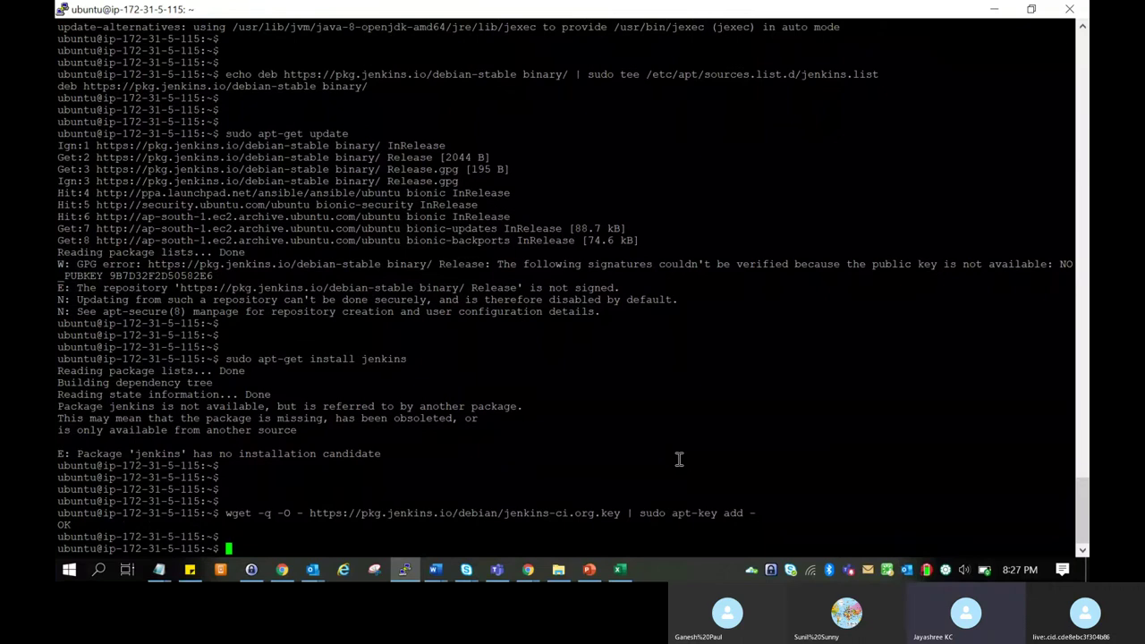
Copy the jenkins key link address from the chat and paste it at the PuTTY prompt.
key("Up")
key("Up")
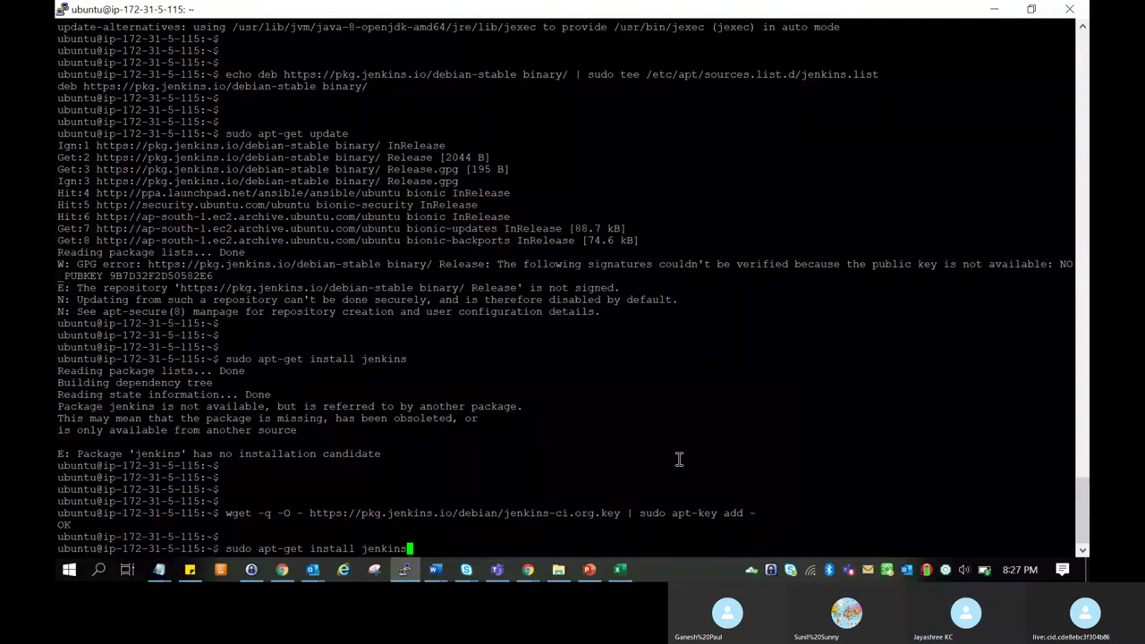
key("alt+Tab")
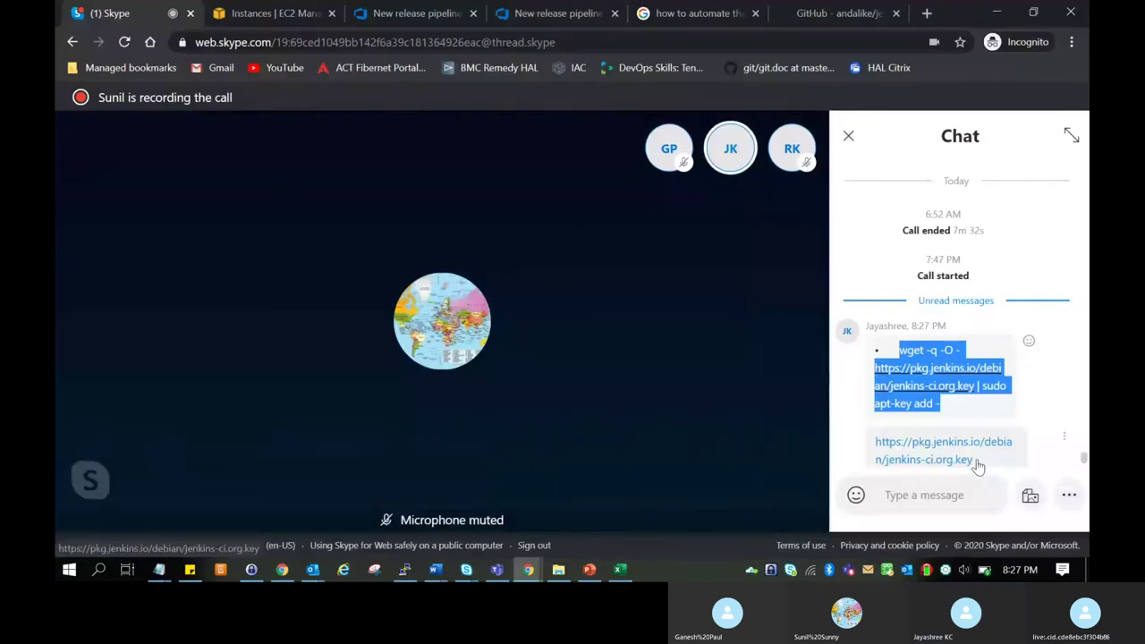
left_click_drag(974, 462, 878, 443)
right_click(881, 444)
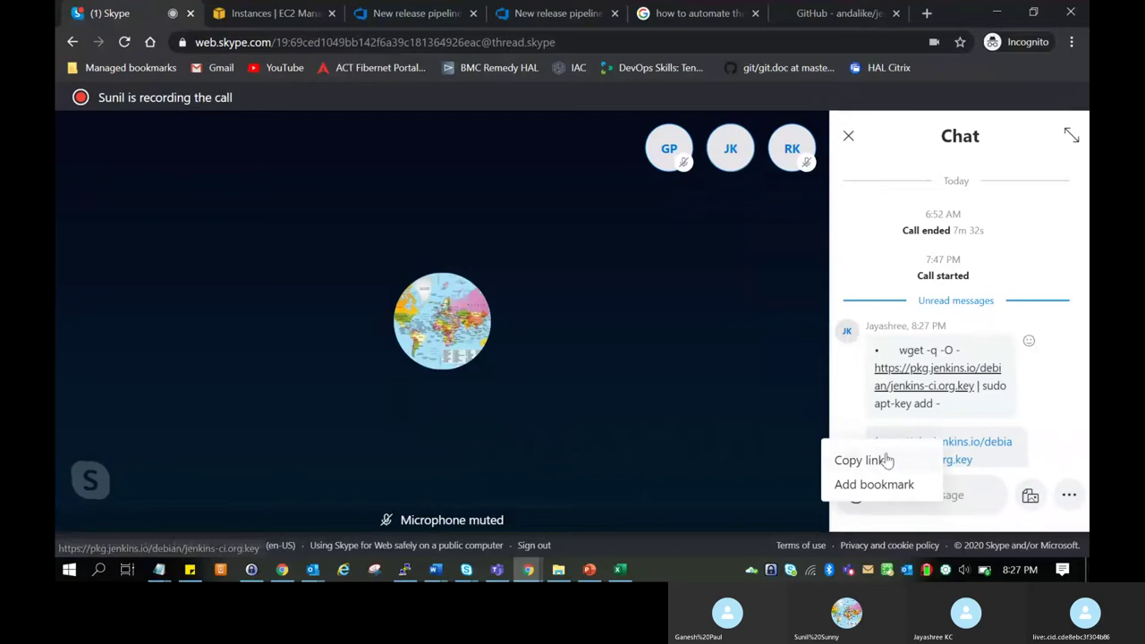
left_click(896, 459)
key("alt+Tab")
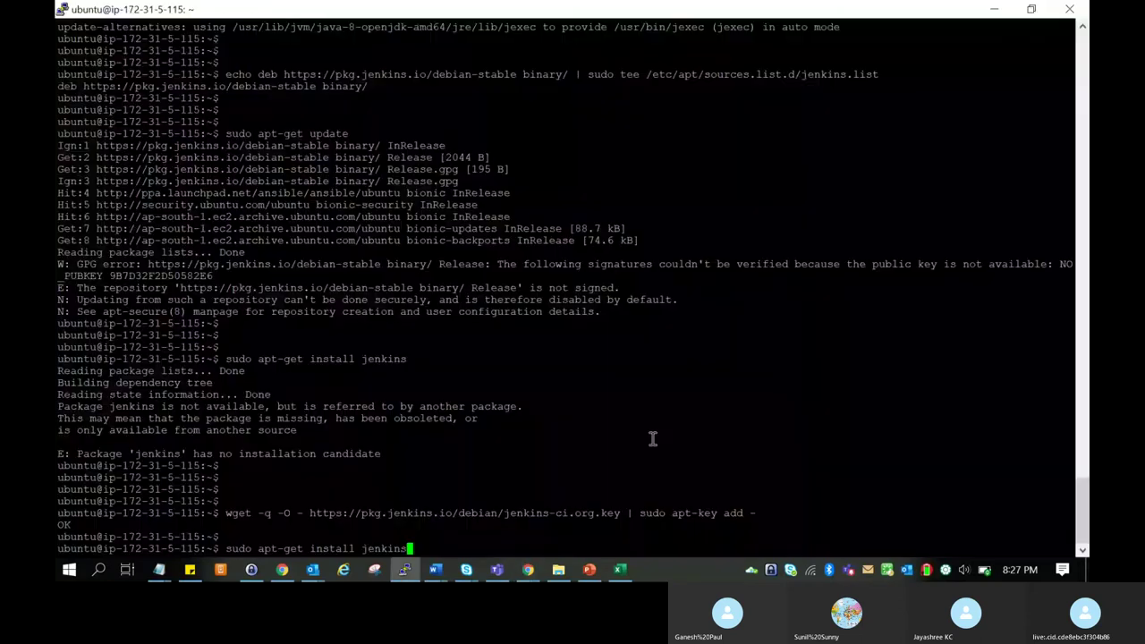
key("BackSpace")
key("BackSpace")
key("BackSpace")
key("BackSpace")
key("BackSpace")
key("BackSpace")
key("BackSpace")
key("BackSpace")
key("BackSpace")
key("BackSpace")
key("BackSpace")
key("BackSpace")
key("BackSpace")
key("BackSpace")
key("BackSpace")
key("BackSpace")
key("BackSpace")
key("BackSpace")
key("BackSpace")
key("BackSpace")
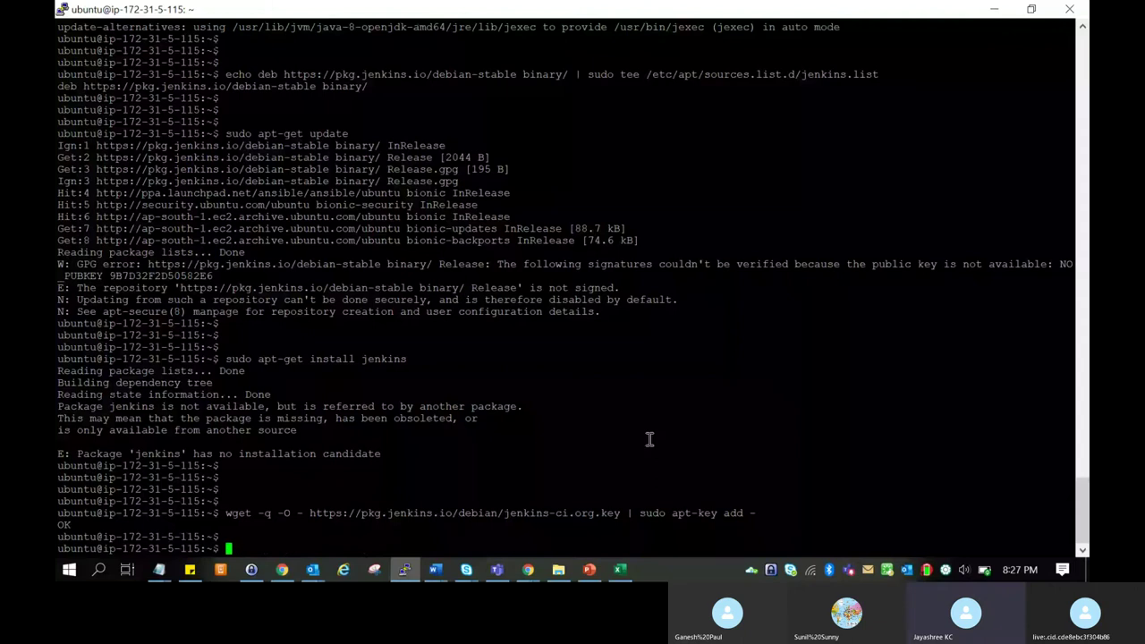
right_click(549, 467)
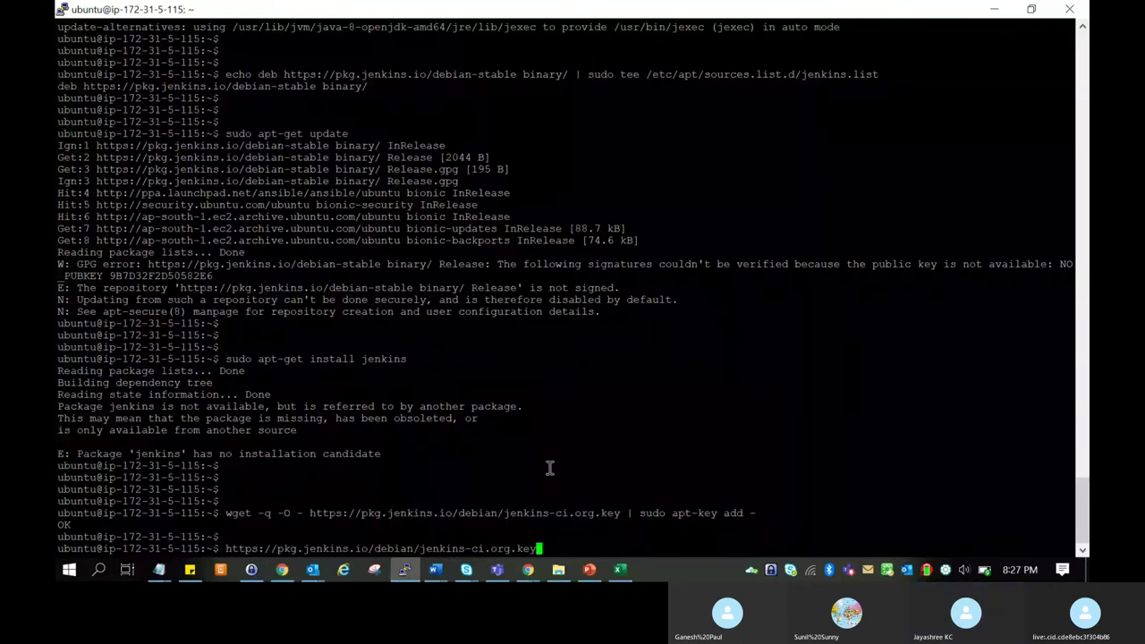
key("alt+Tab")
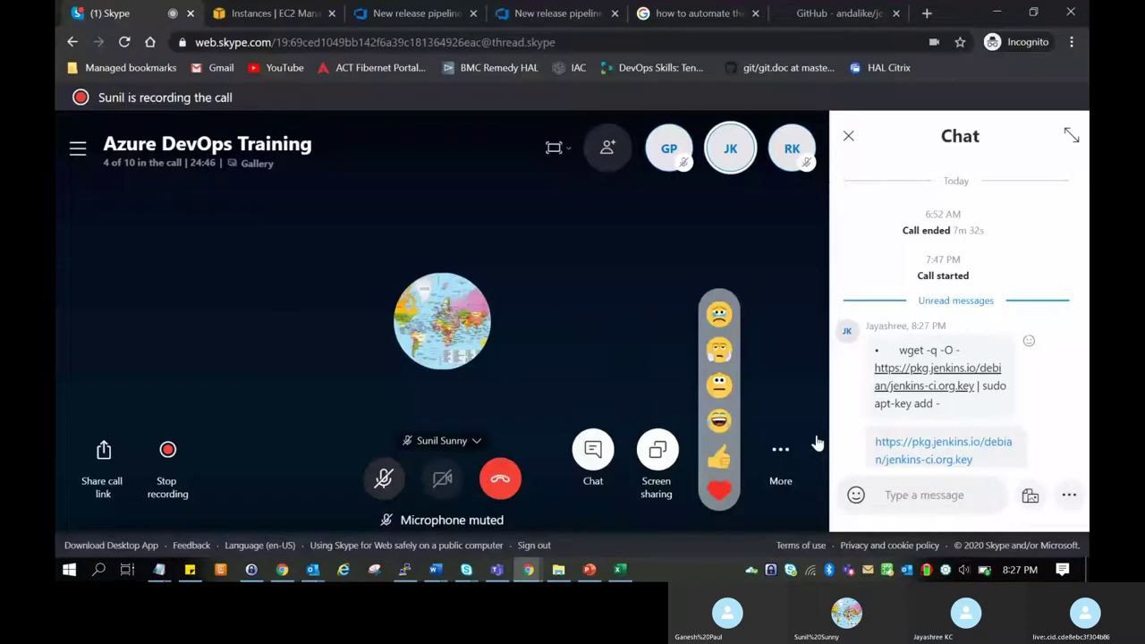
key("alt+Tab")
key("alt+Tab")
key("alt+Tab")
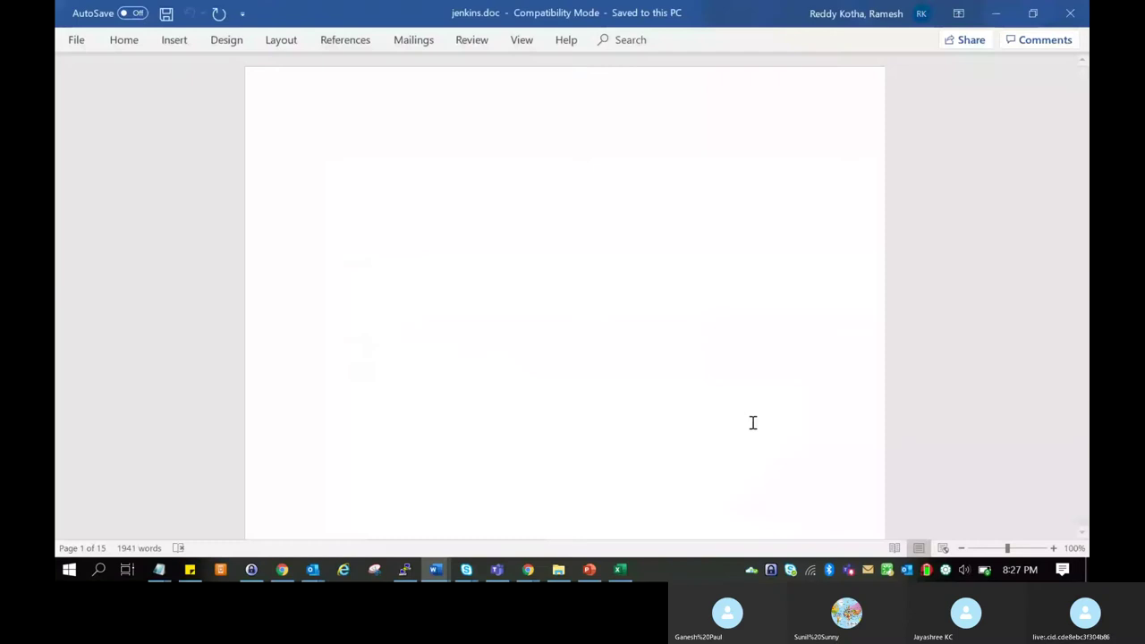
Copy the echo deb repository line from the README and run it in PuTTY.
key("alt+Tab")
key("alt+Tab")
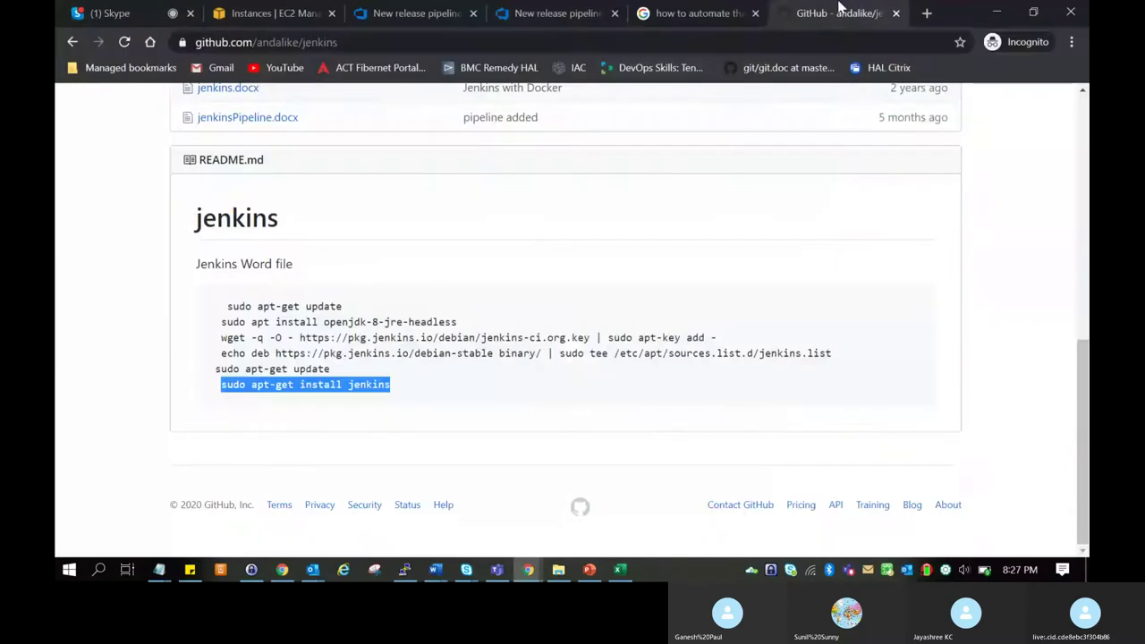
left_click_drag(221, 353, 841, 362)
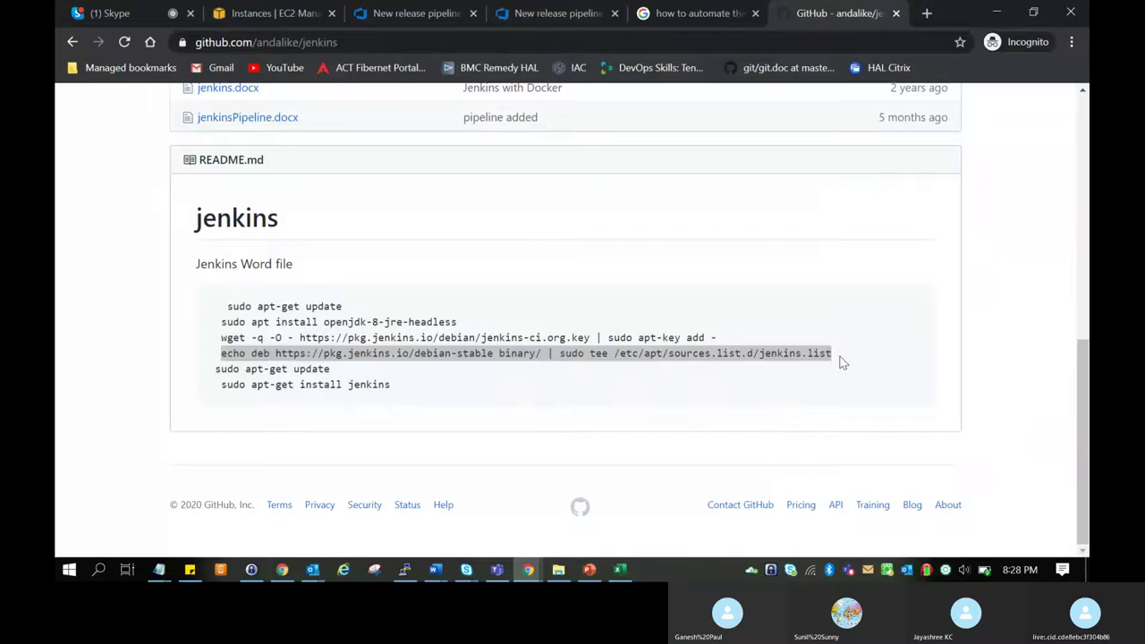
key("alt+Tab")
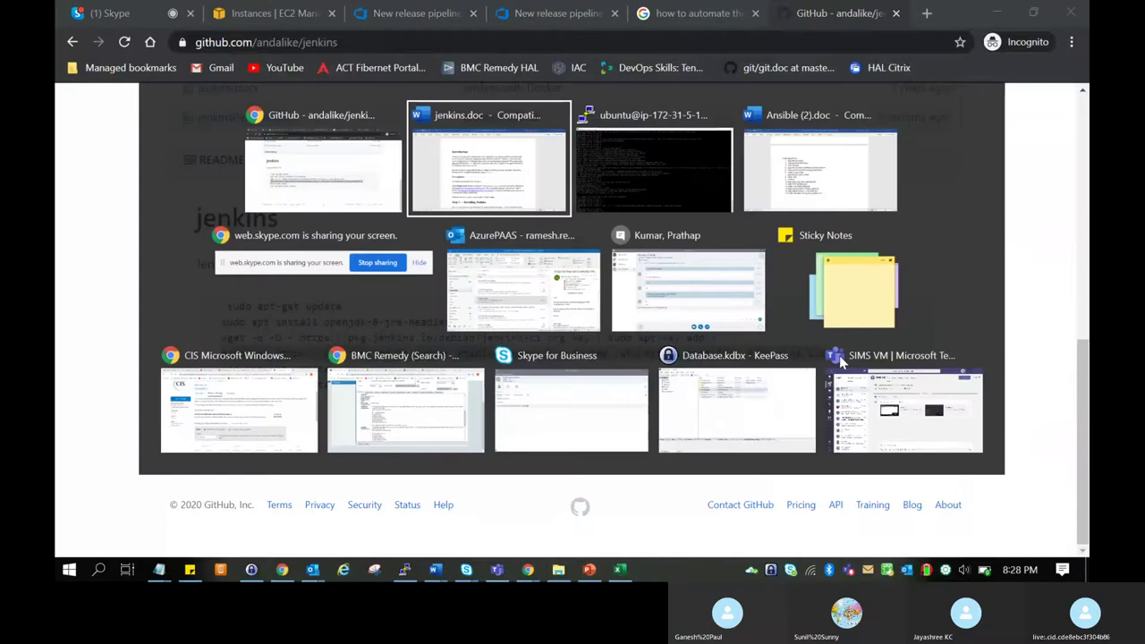
key("alt+Tab")
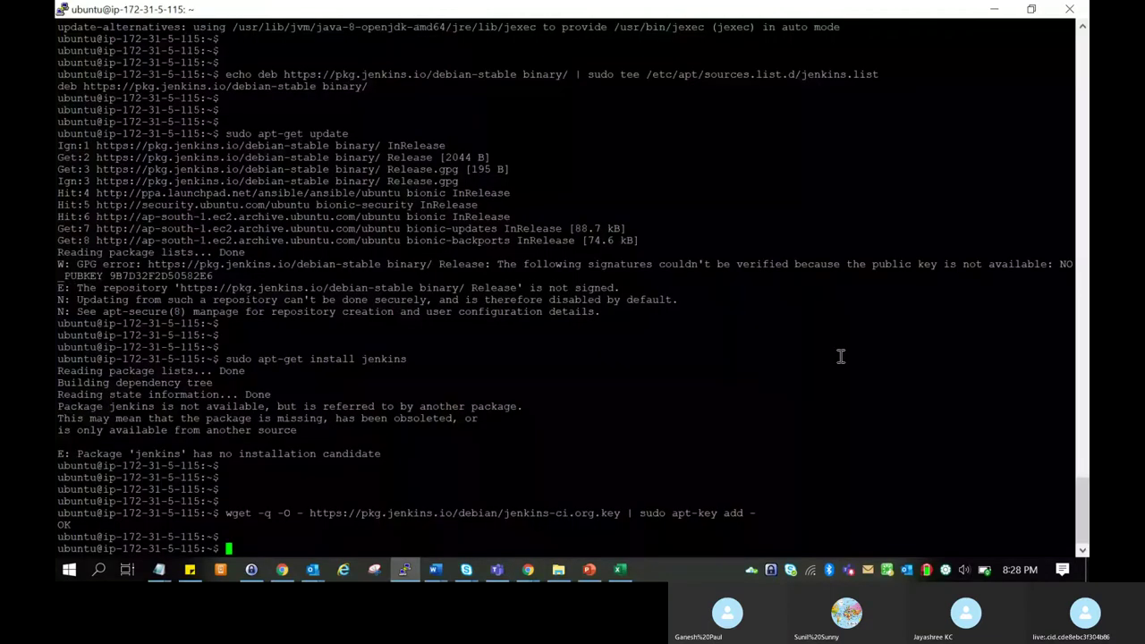
right_click(840, 357)
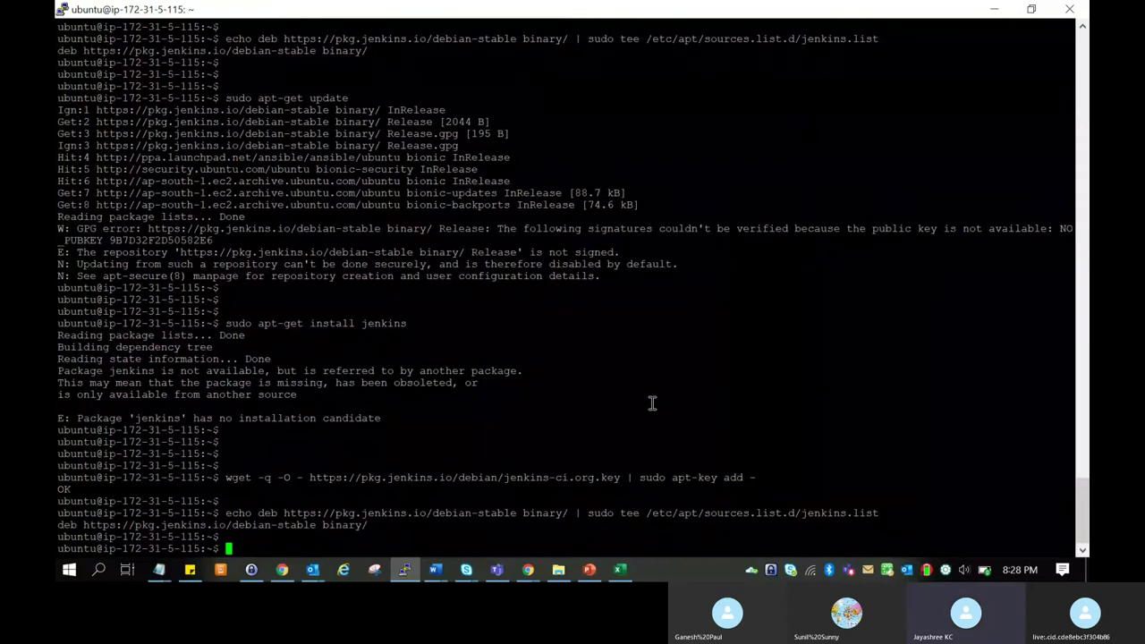
Rerun 'sudo apt-get install jenkins' from the README; it still finds no installation candidate.
key("alt+Tab")
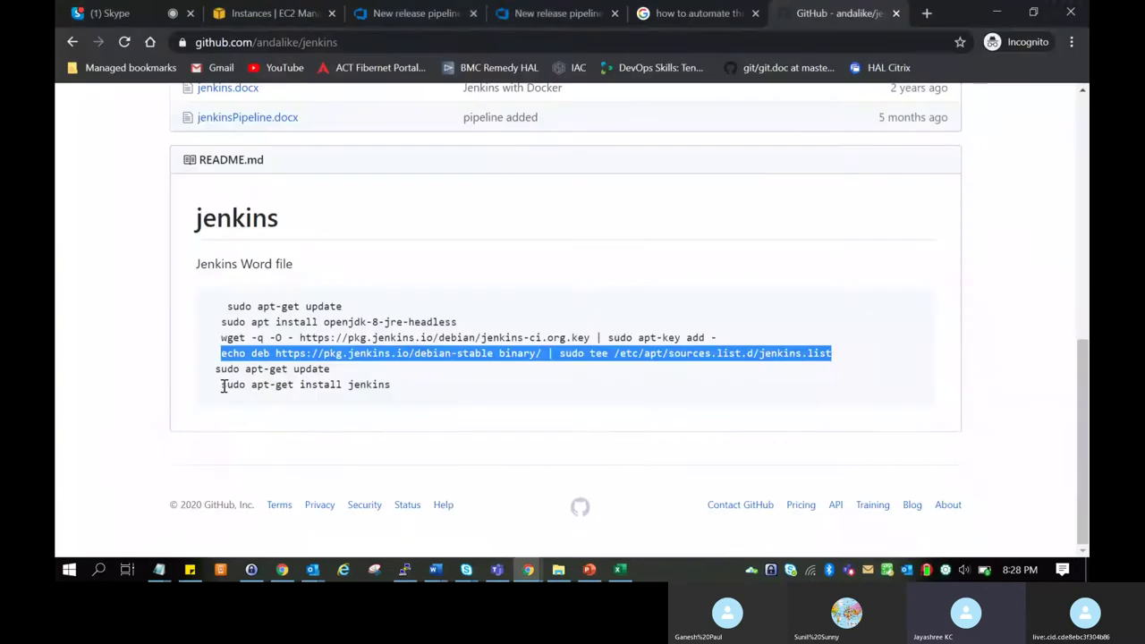
left_click_drag(220, 384, 395, 394)
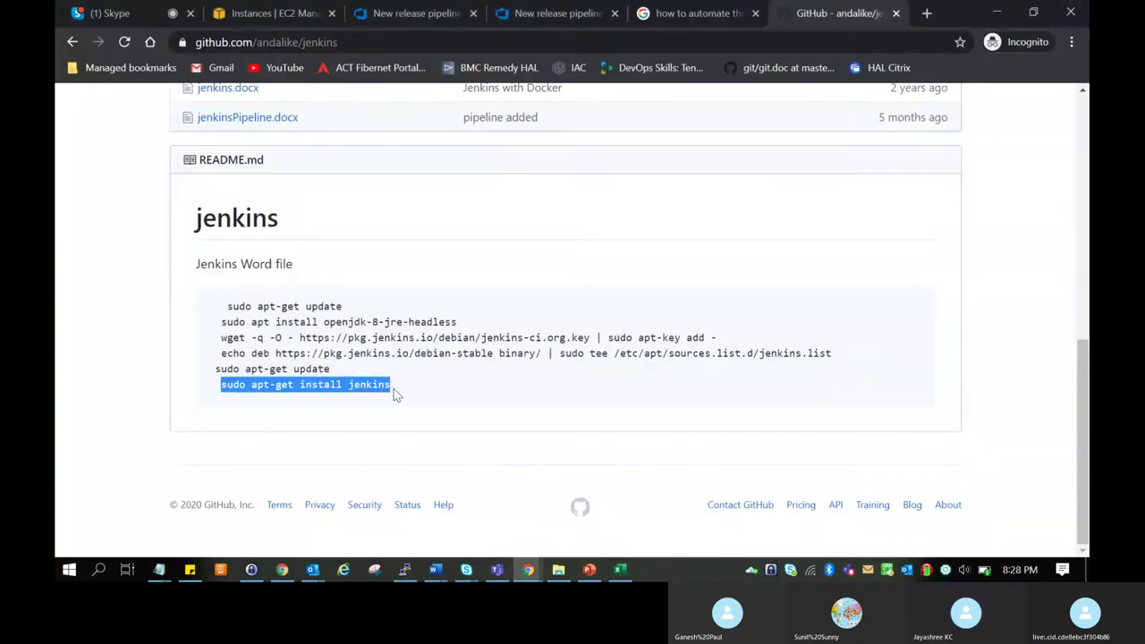
key("alt+Tab")
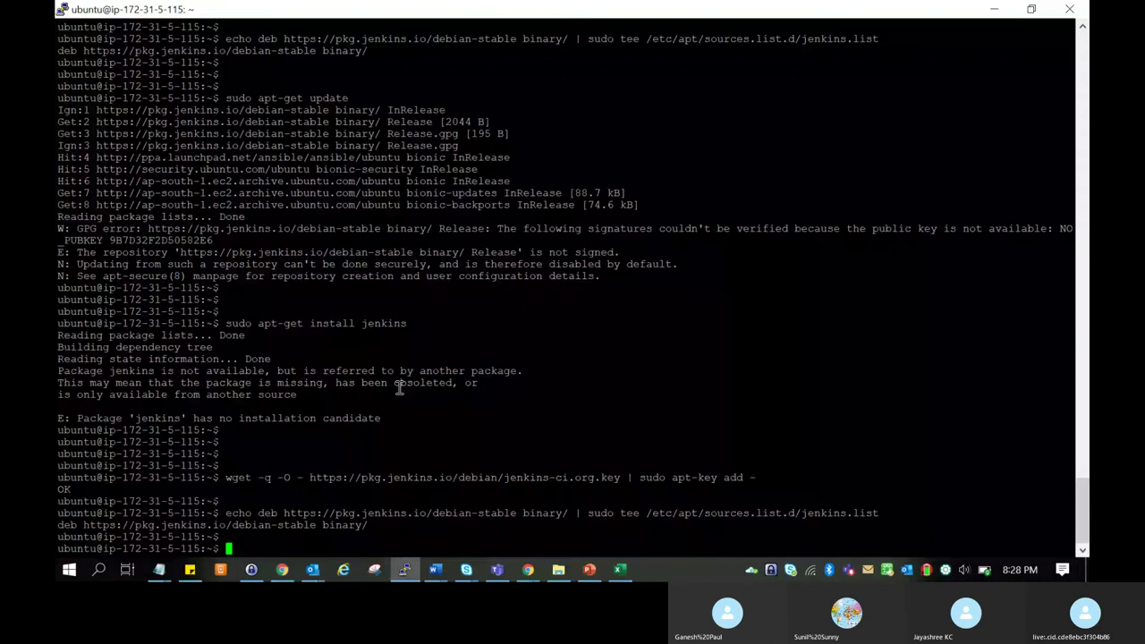
right_click(400, 387)
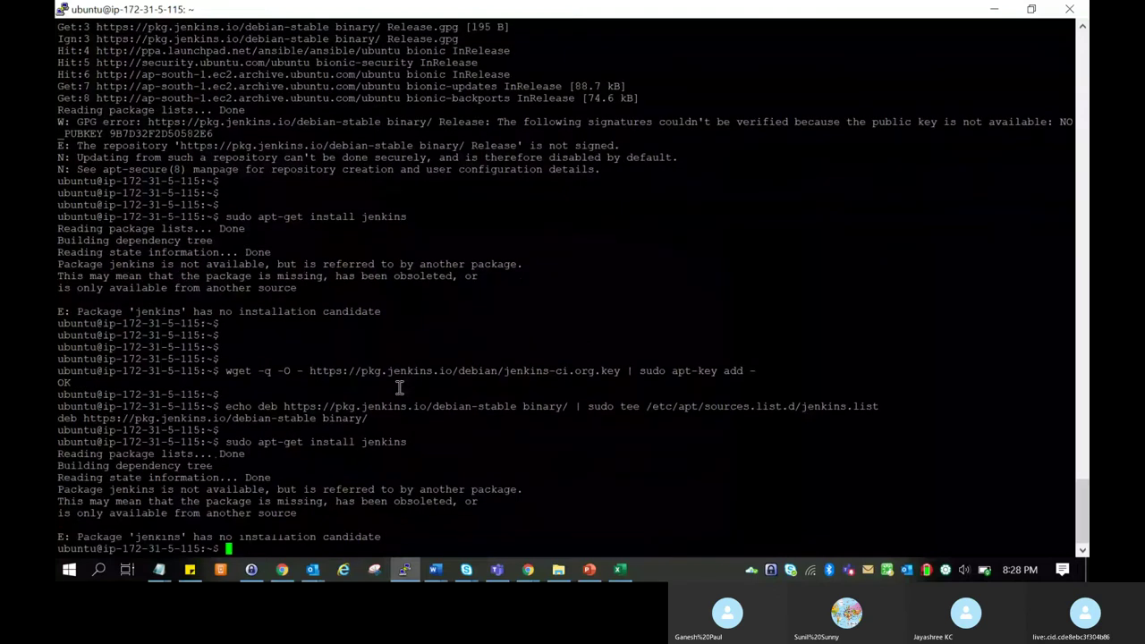
key("Return")
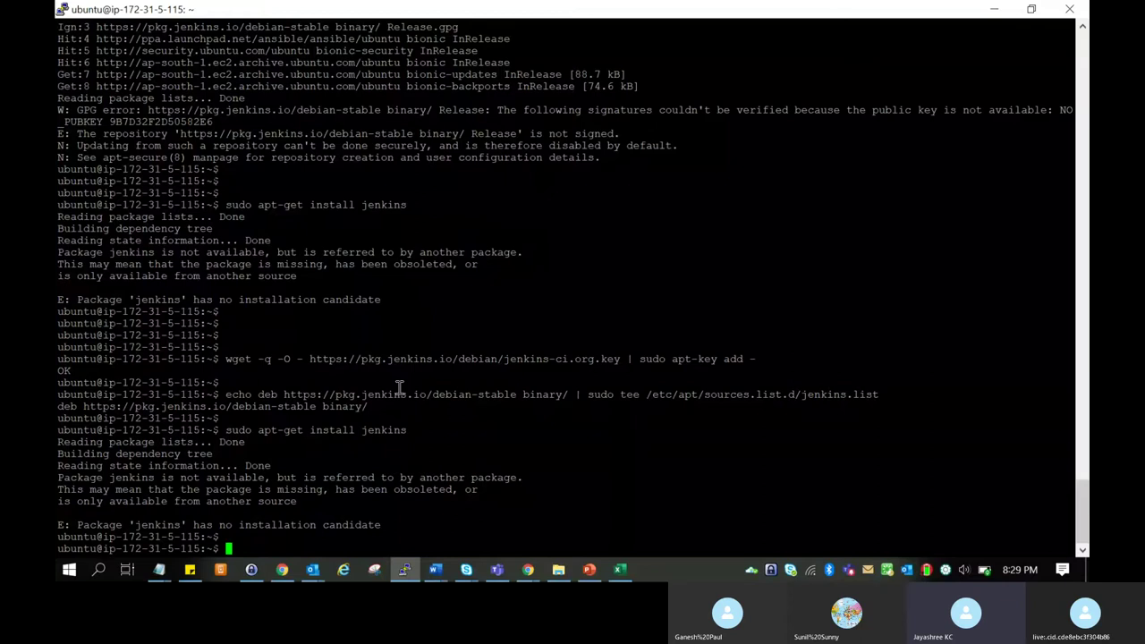
Bring the Skype call chat with the shared key and repository commands to the front.
key("alt+Tab")
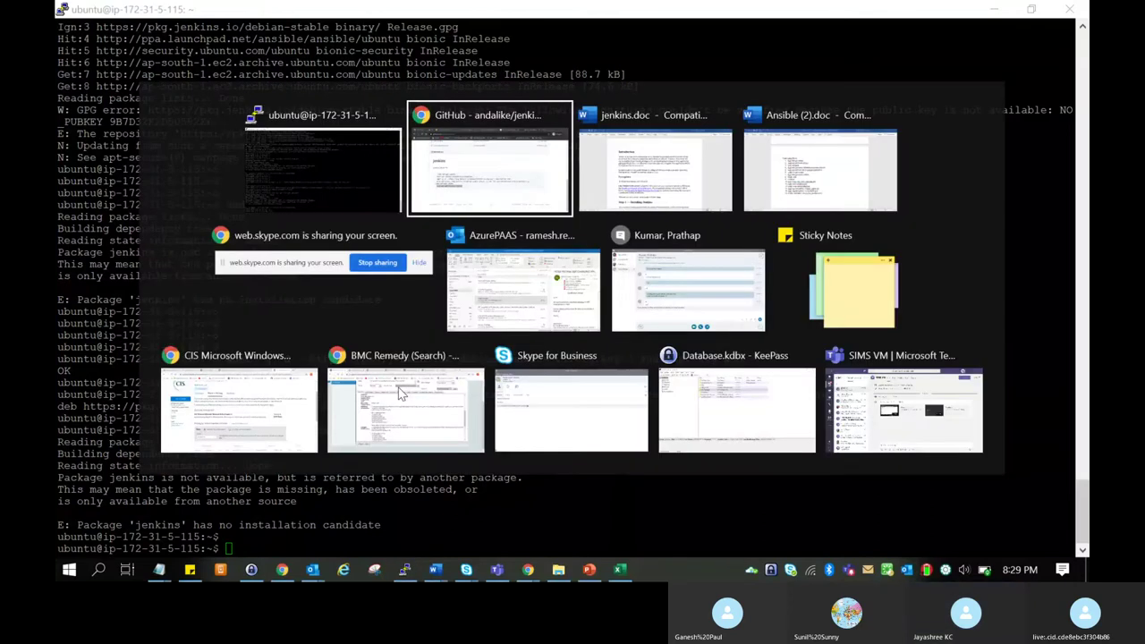
key("ctrl+1")
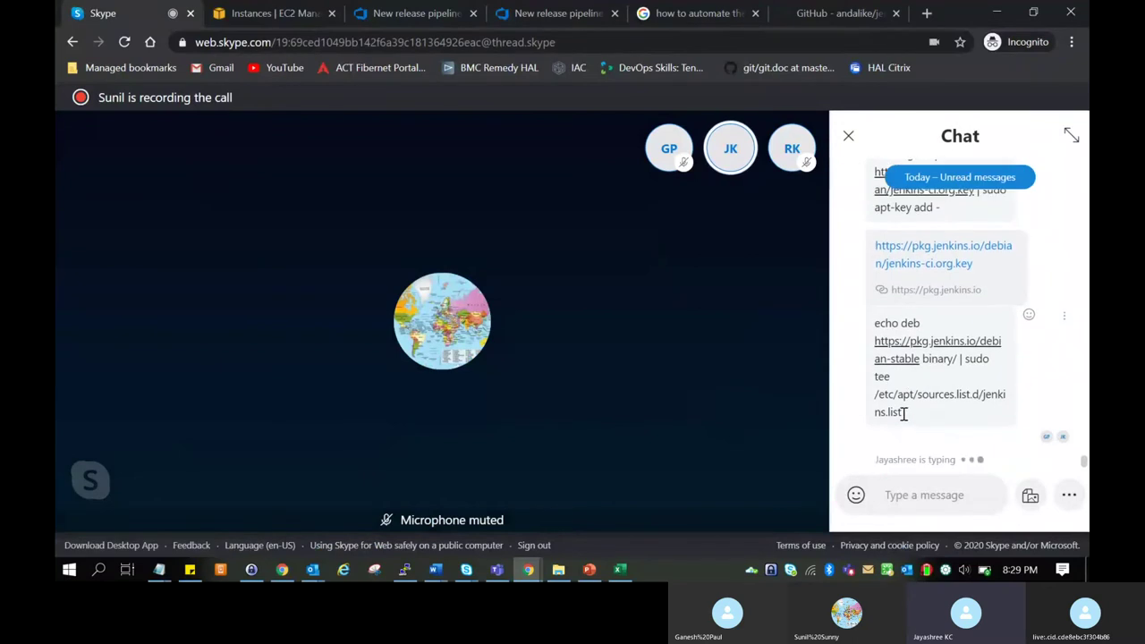
Download the jenkins-ci.org.key from the chat link, then copy the wget key command message.
left_click_drag(903, 413, 952, 418)
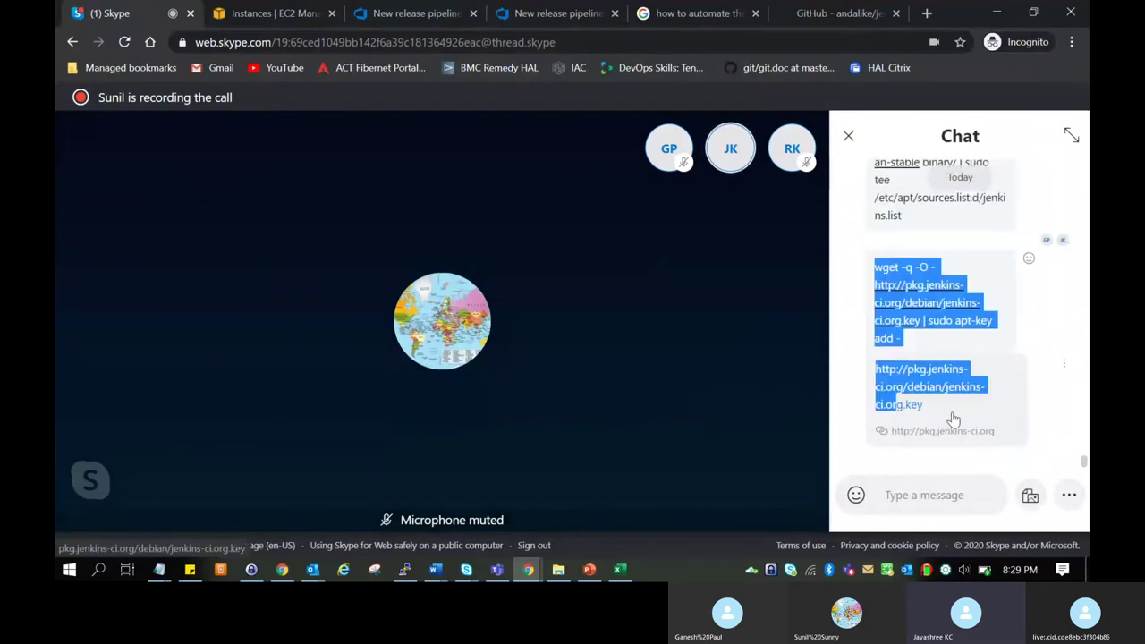
left_click(950, 417)
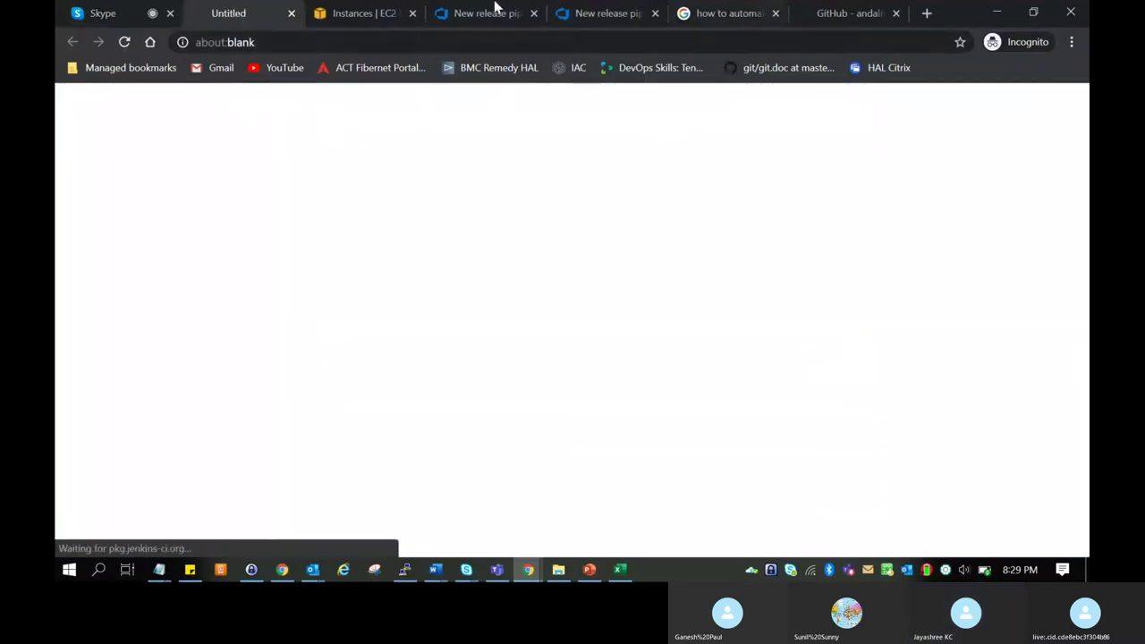
left_click(103, 12)
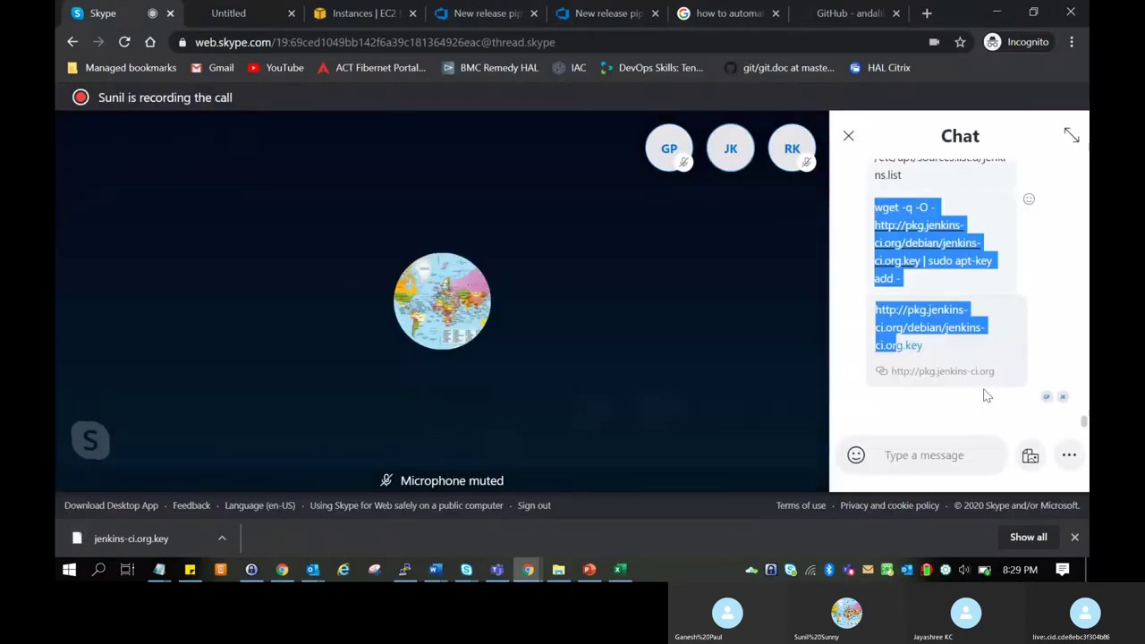
left_click(937, 281)
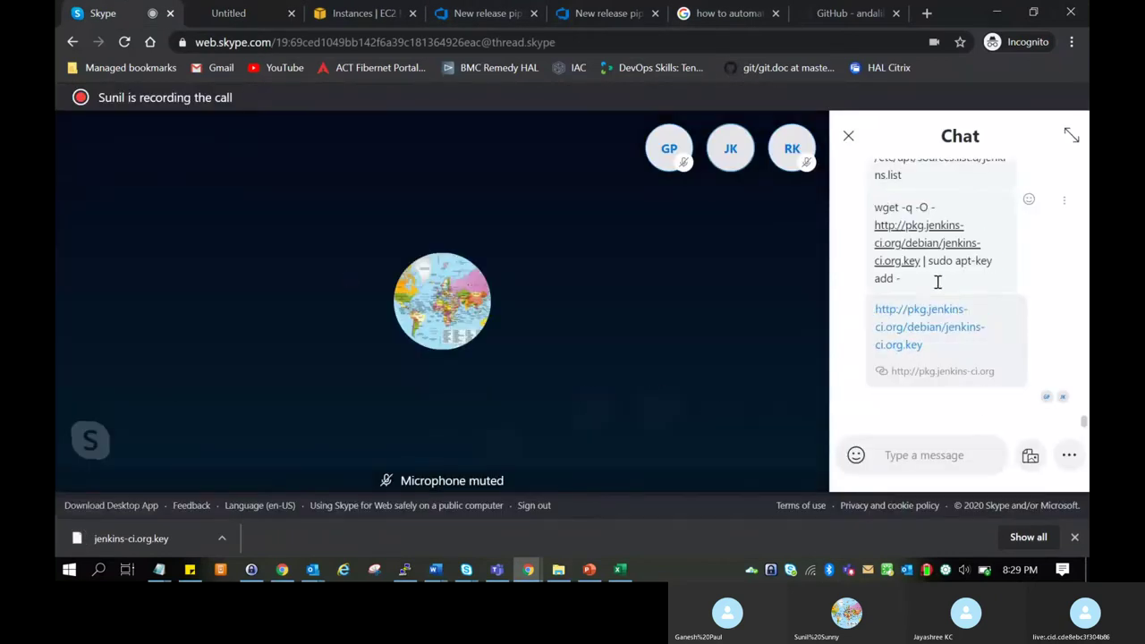
left_click_drag(875, 206, 905, 276)
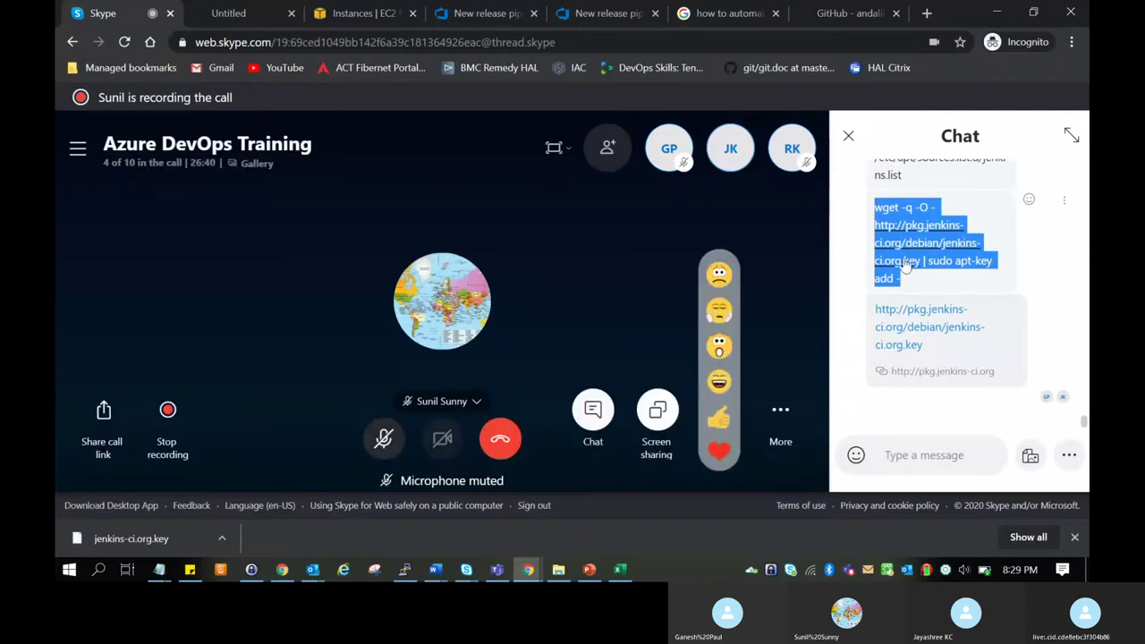
right_click(905, 276)
left_click(876, 277)
Paste and run the wget jenkins-ci.org key command in PuTTY, which returns OK.
key("alt+Tab")
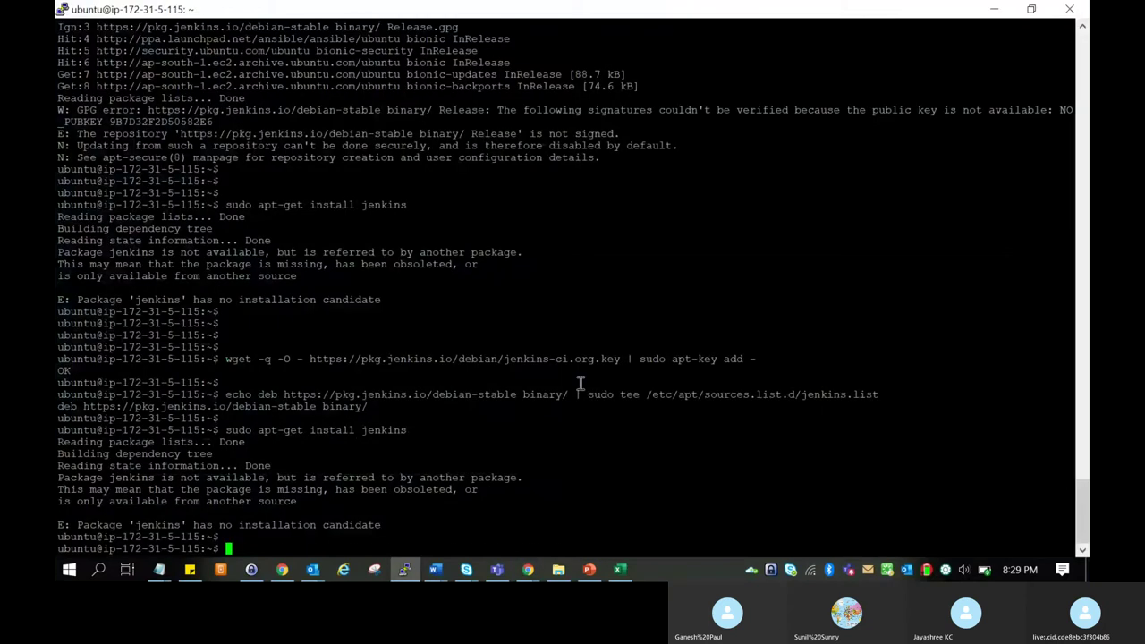
right_click(550, 391)
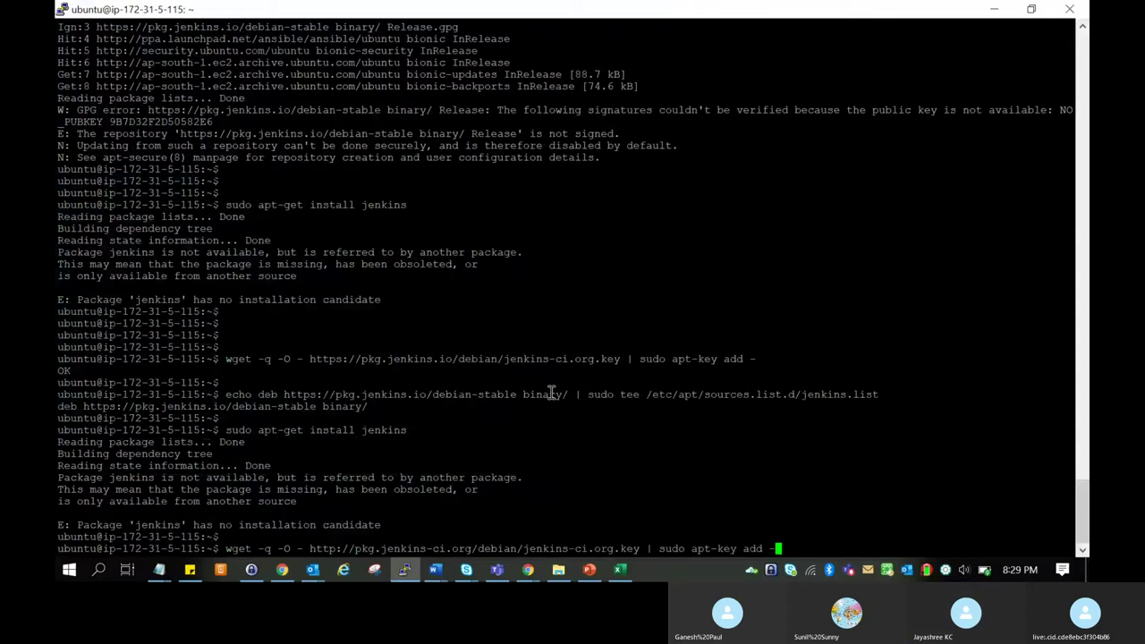
key("Return")
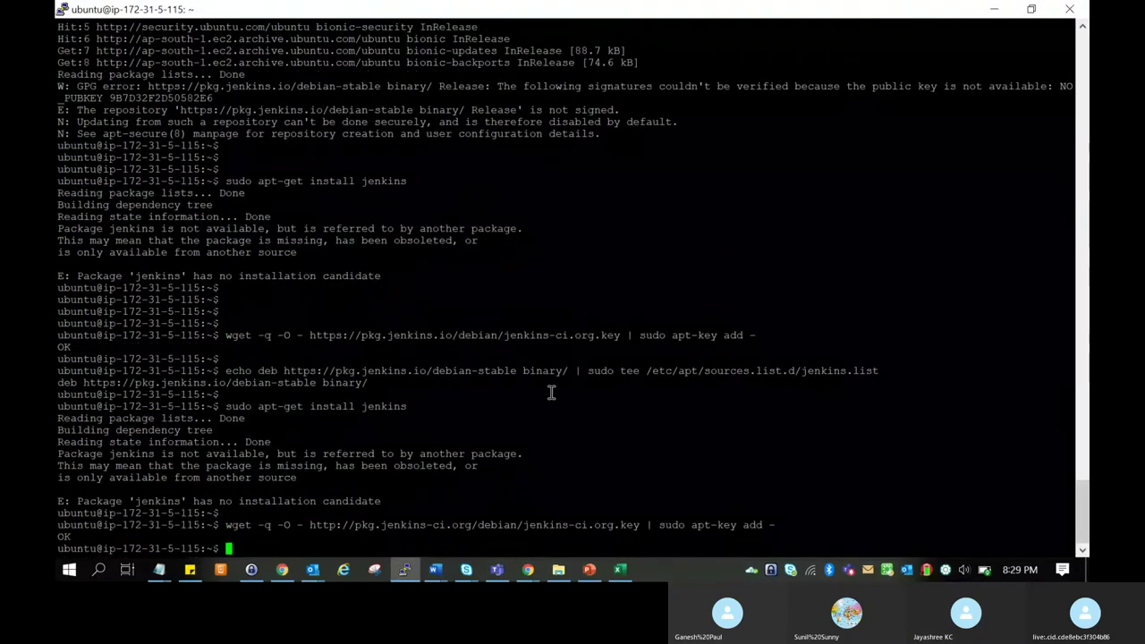
key("Return")
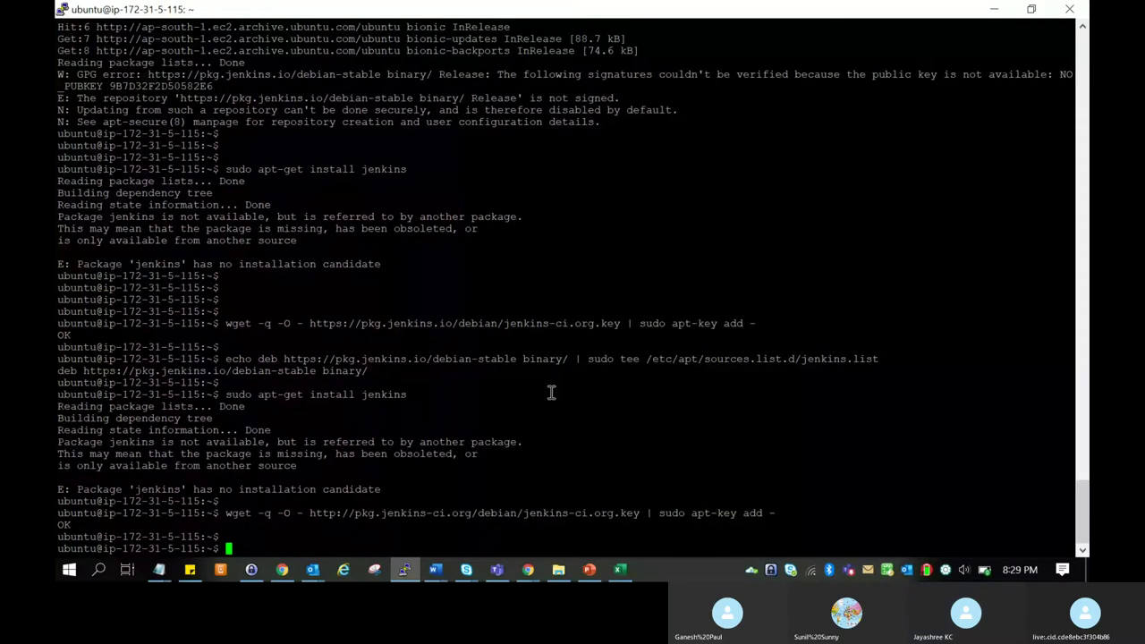
Rerun the echo/tee repository command and the jenkins install; still no installation candidate.
key("Up")
key("Up")
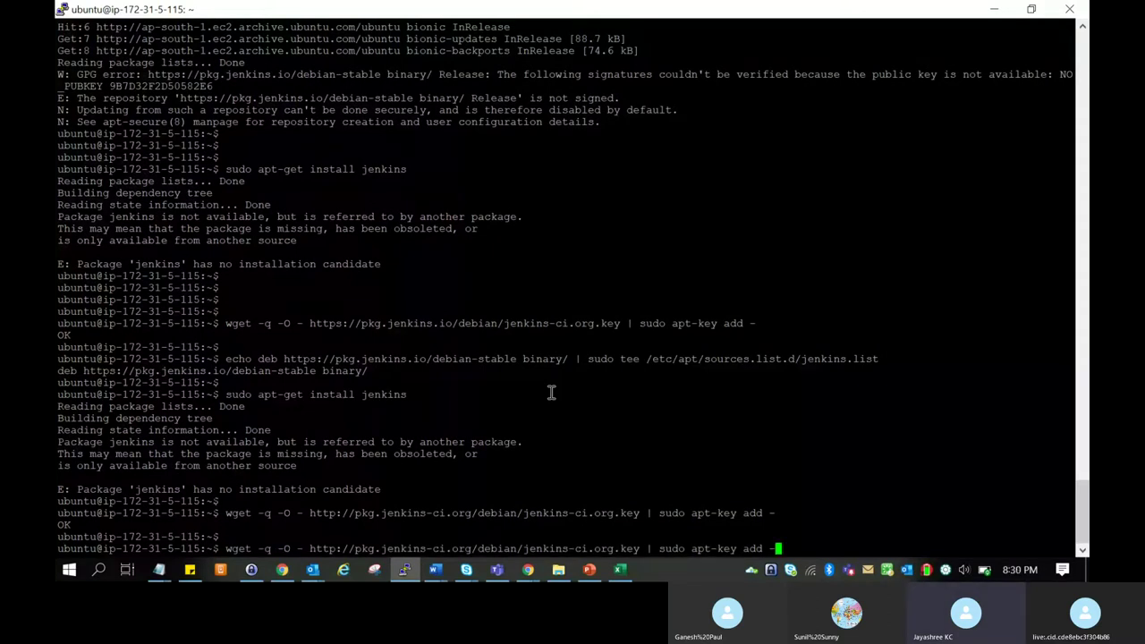
key("ctrl+u")
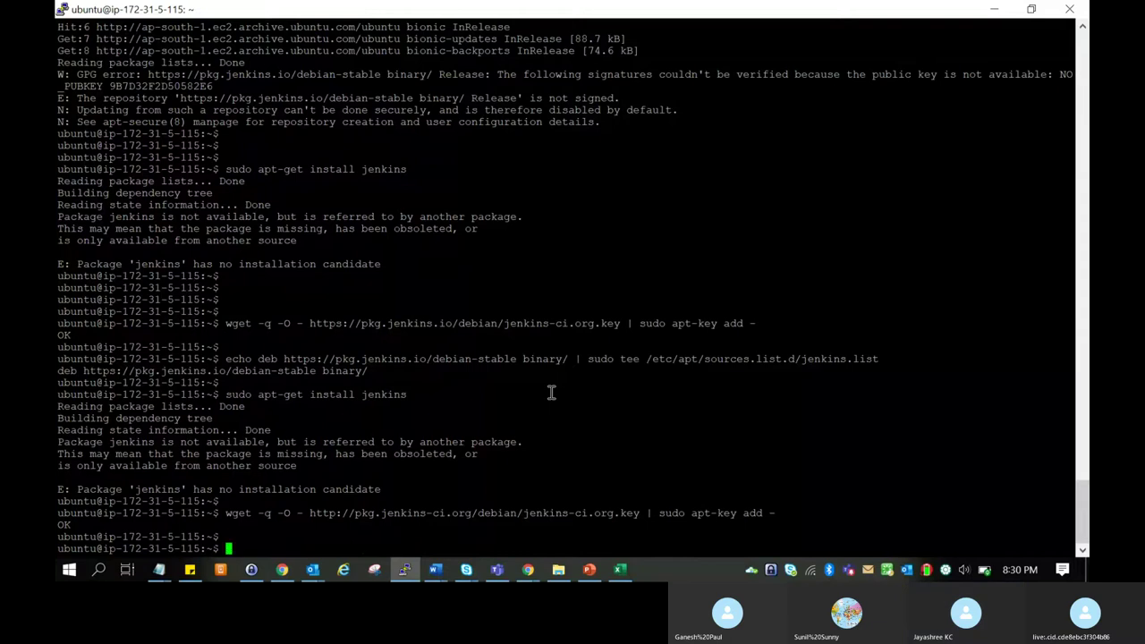
key("Up")
key("Up")
key("Up")
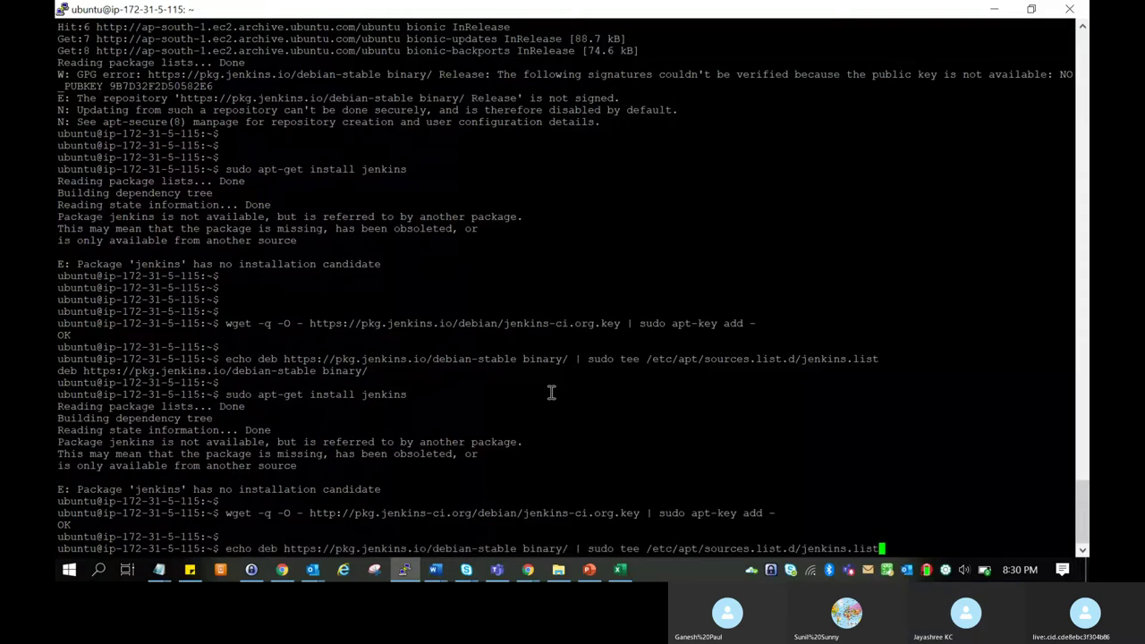
key("Return")
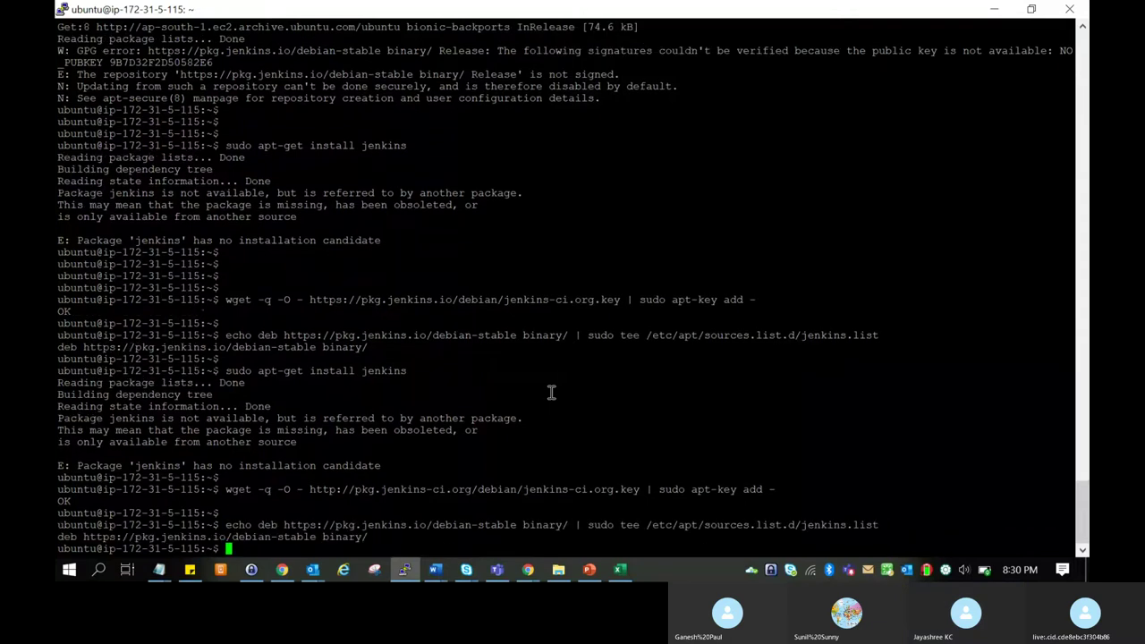
key("Return")
key("Up")
key("Up")
key("Up")
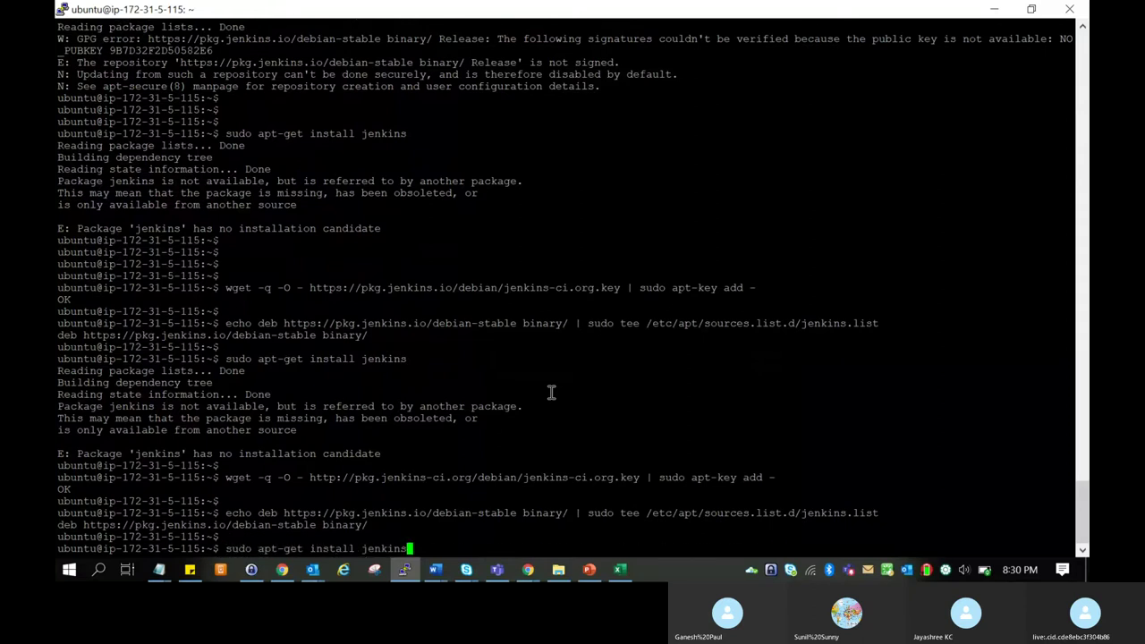
key("Return")
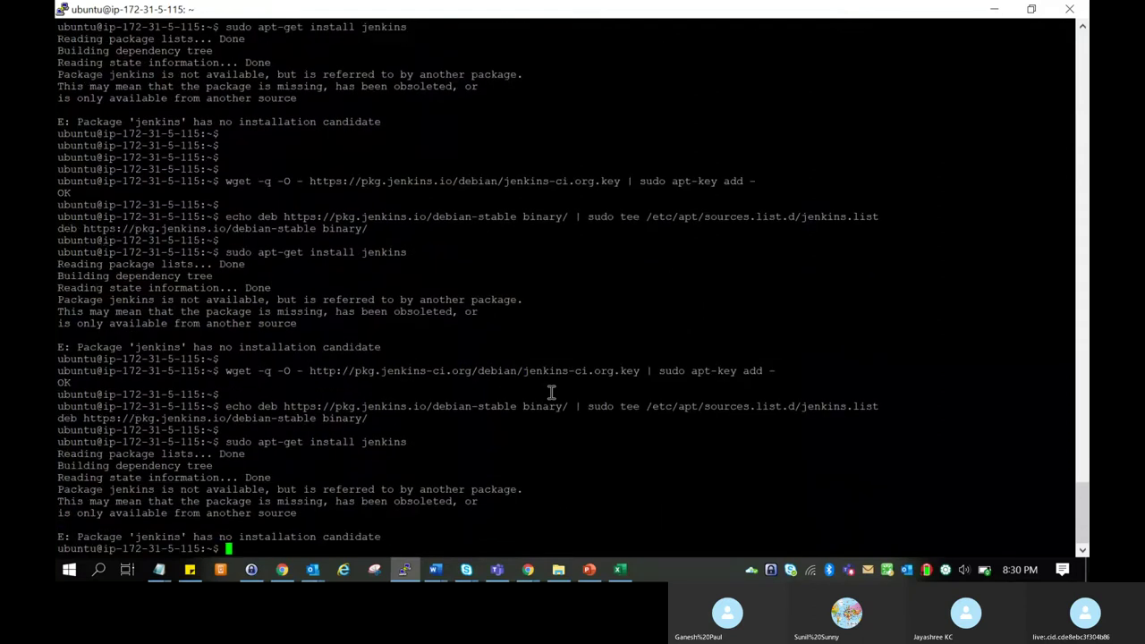
key("Return")
key("Return")
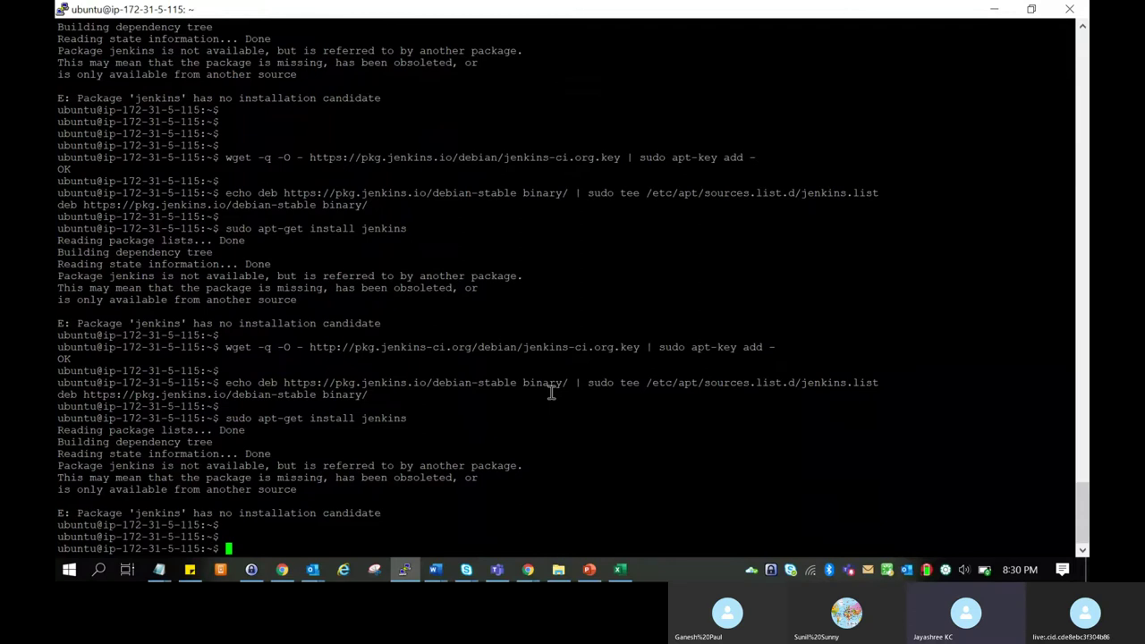
key("Up")
Edit the recalled command into 'sudo apt-get update' and run it to refresh the package lists.
key("BackSpace")
key("BackSpace")
key("BackSpace")
key("BackSpace")
key("BackSpace")
key("BackSpace")
key("BackSpace")
key("BackSpace")
key("BackSpace")
key("BackSpace")
key("BackSpace")
key("BackSpace")
key("BackSpace")
key("BackSpace")
key("BackSpace")
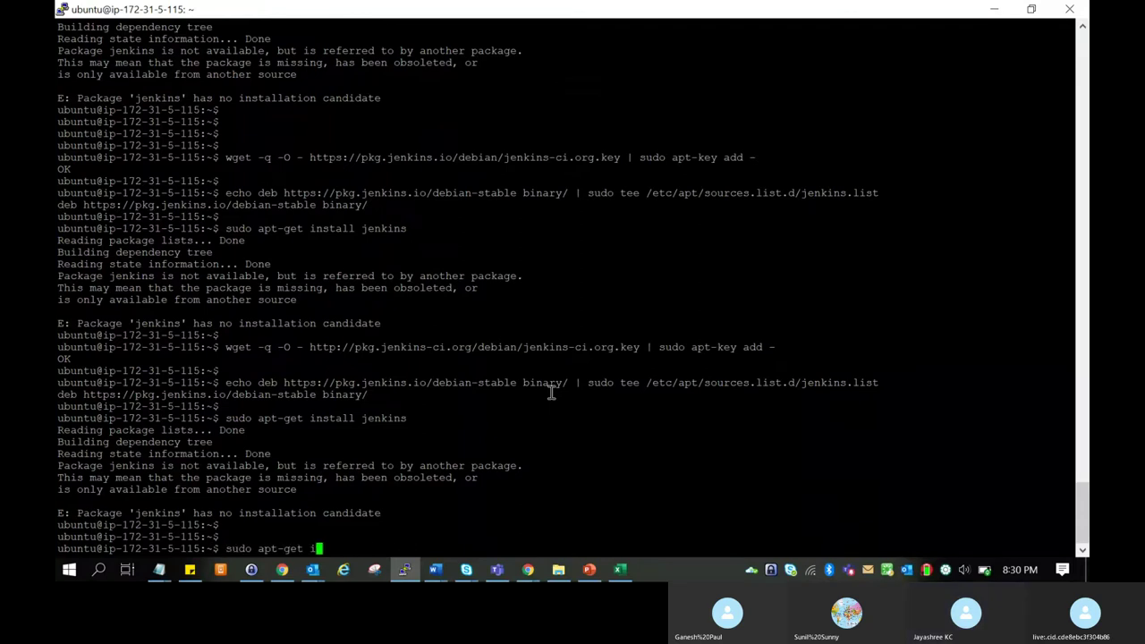
type("update")
key("Return")
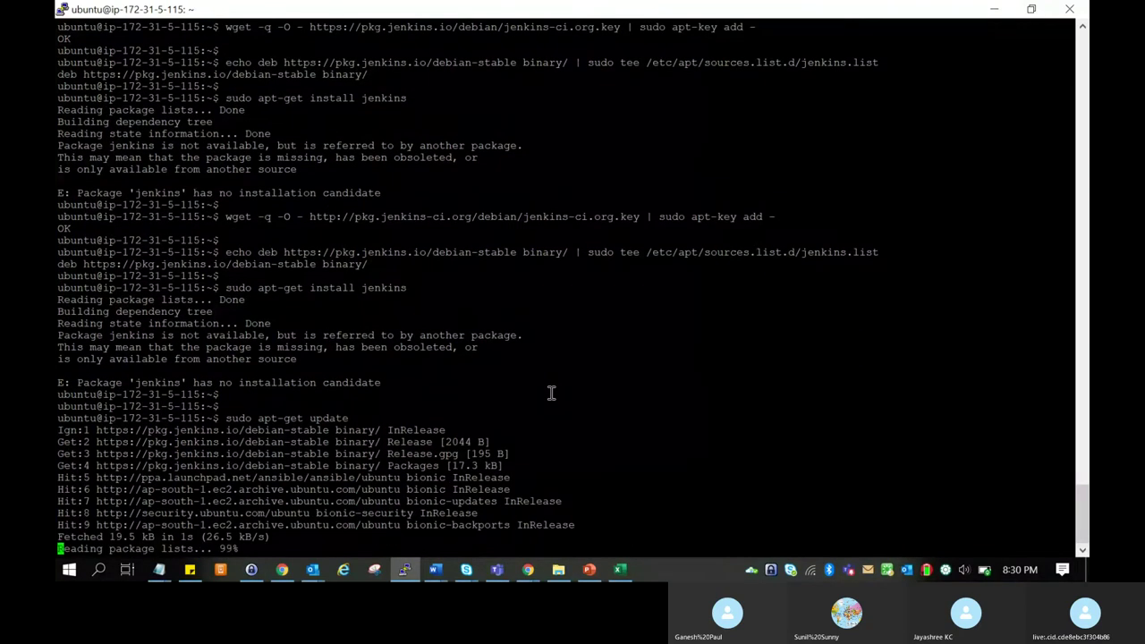
key("Return")
key("Return")
Rerun 'sudo apt-get install jenkins' and answer y to install jenkins 2.222.3 and daemon.
key("Up")
key("Up")
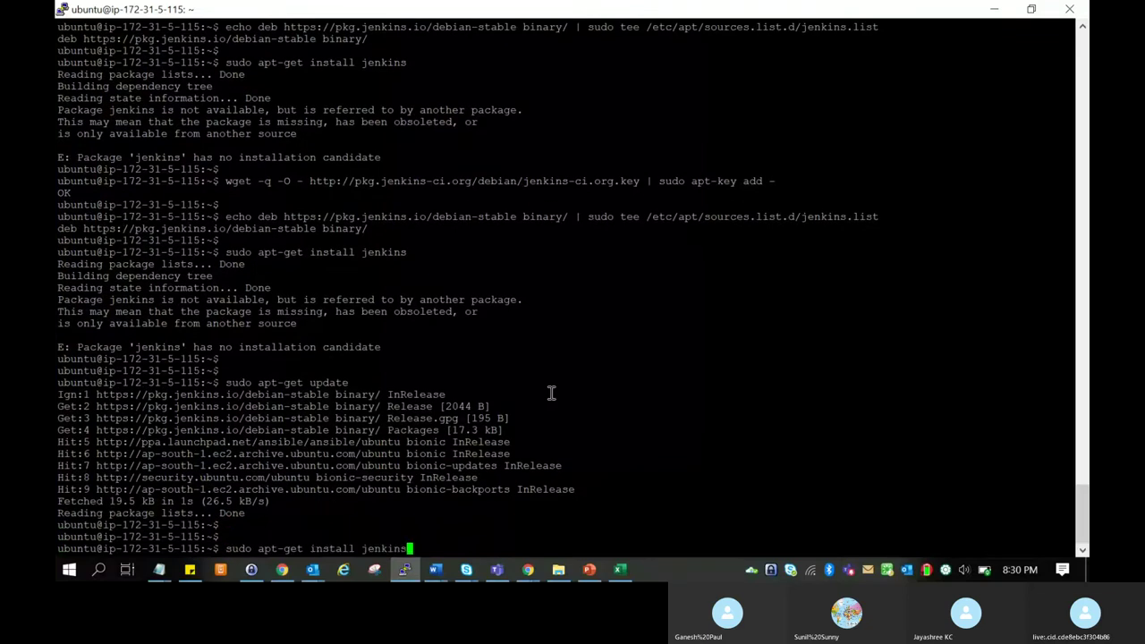
key("Return")
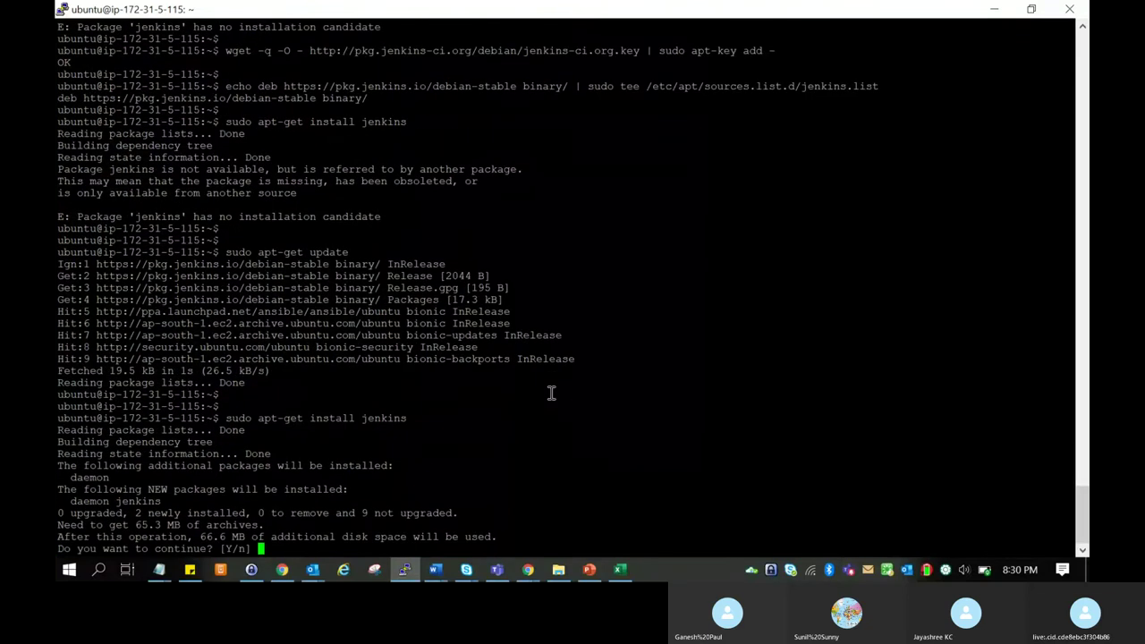
type("y")
key("Return")
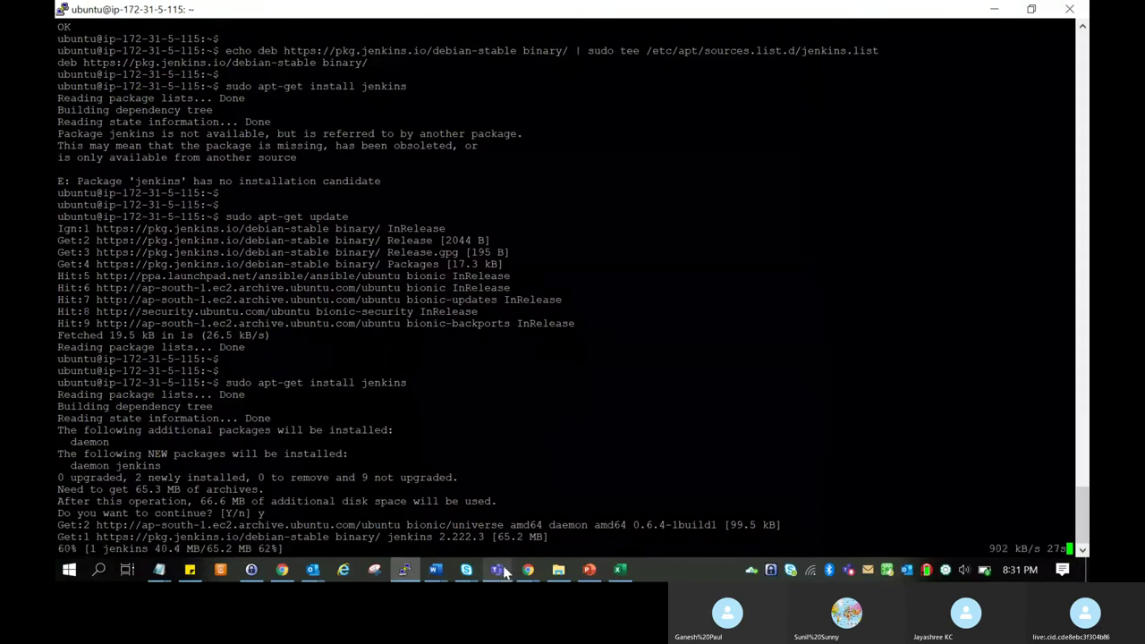
Set the Skype chat status to Away while the installation finishes.
mouse_move(527, 569)
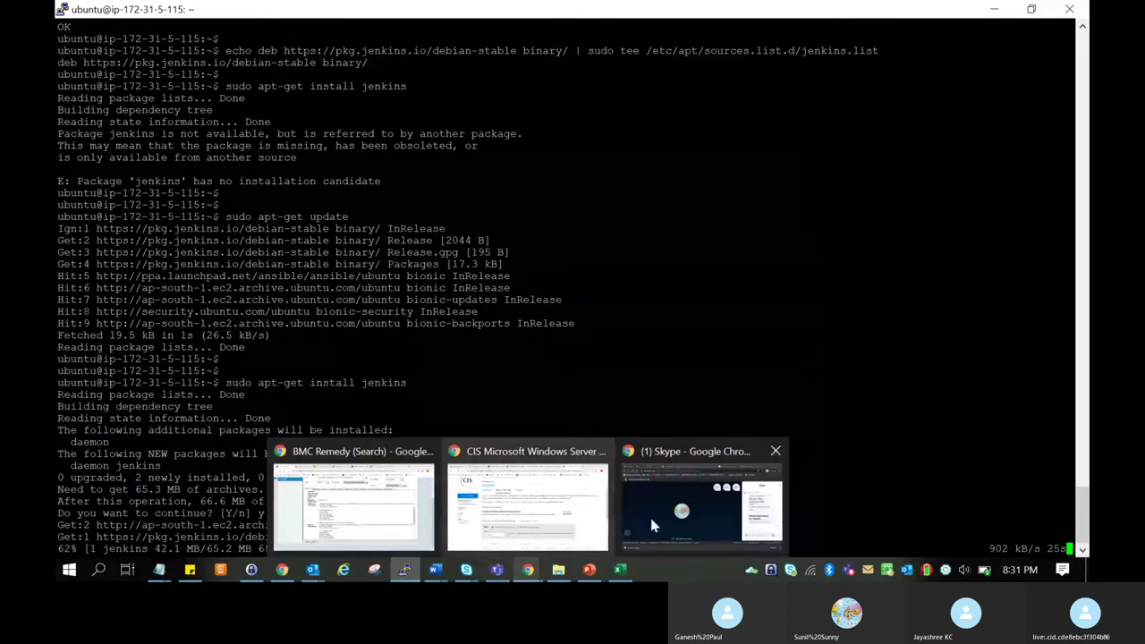
left_click(649, 514)
key("alt+Tab")
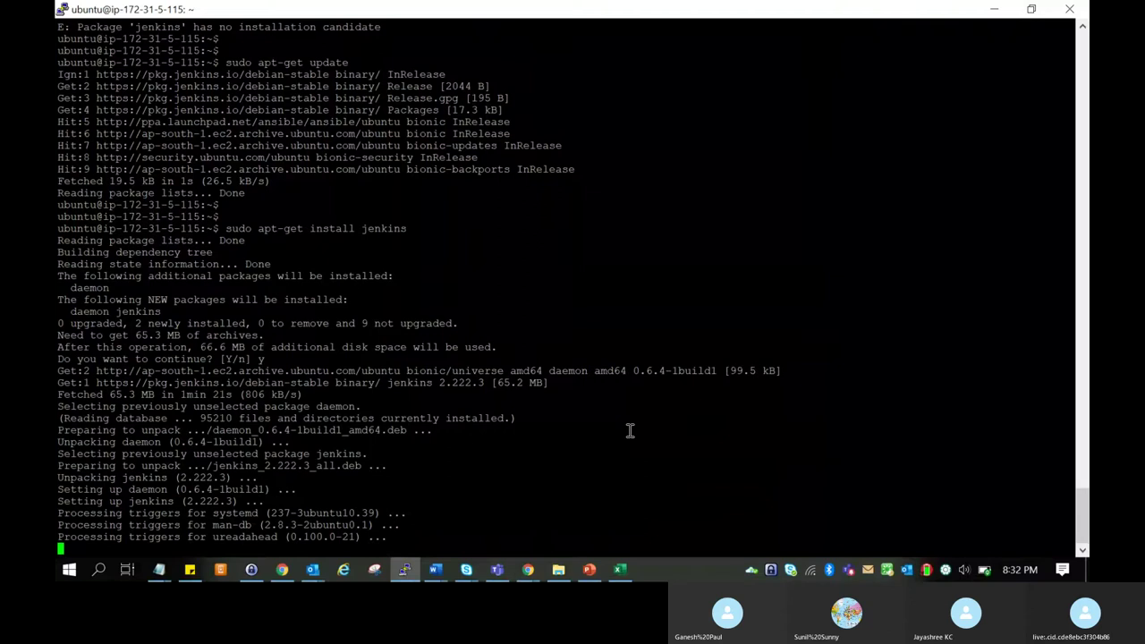
right_click(791, 571)
mouse_move(769, 470)
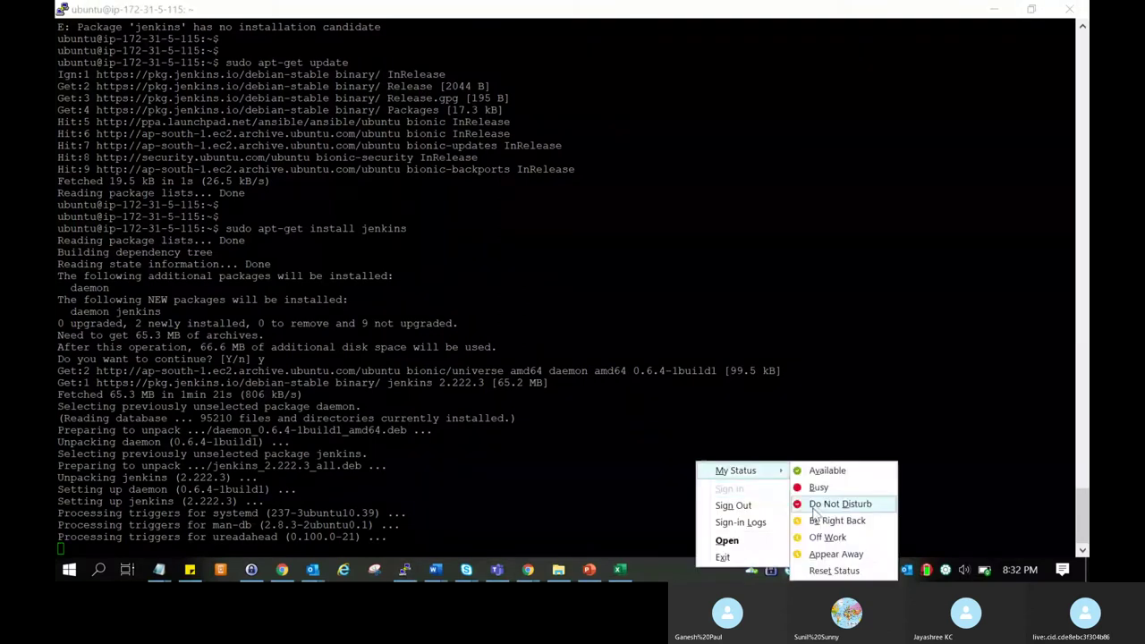
left_click(817, 550)
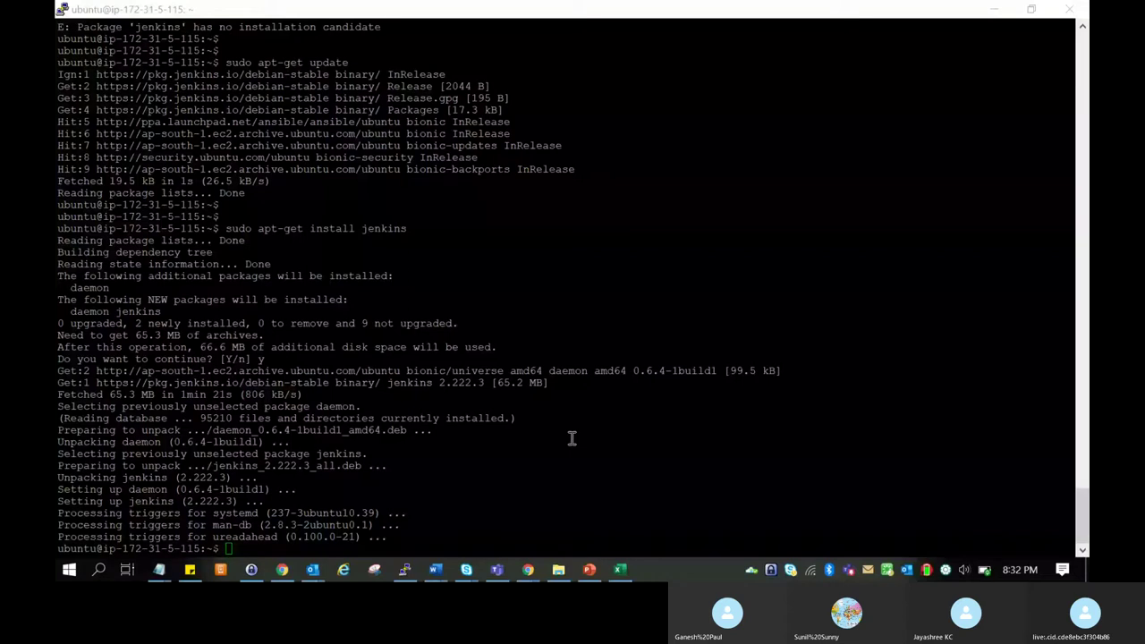
Return to PuTTY once jenkins 2.222.3 and daemon are set up, then bring up jenkins.doc.
left_click(571, 438)
key("Return")
key("Return")
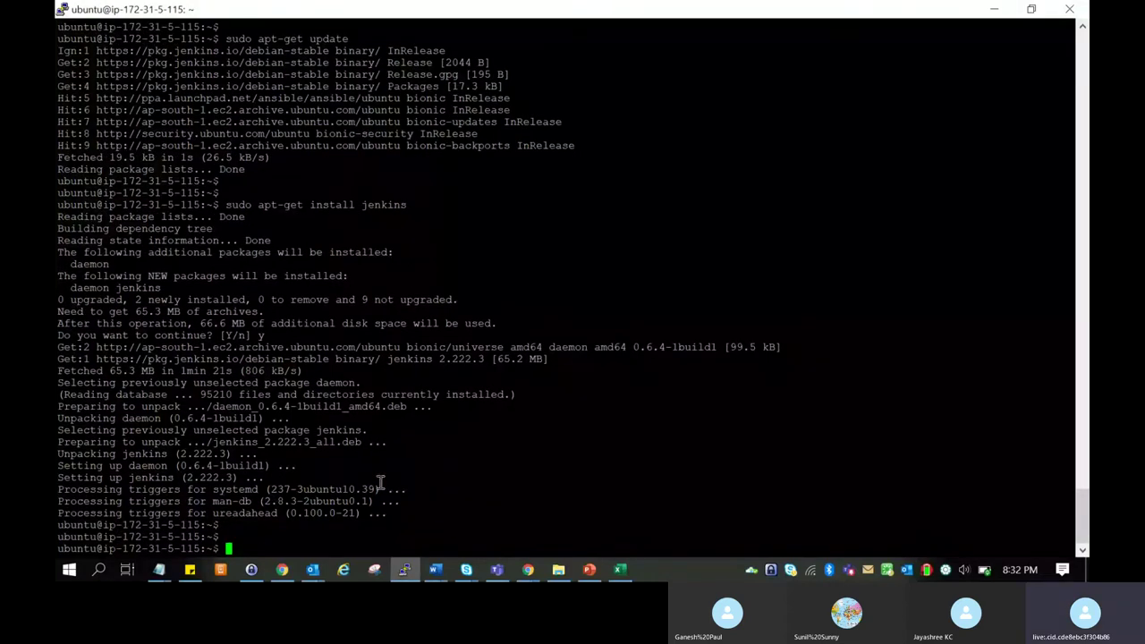
key("Return")
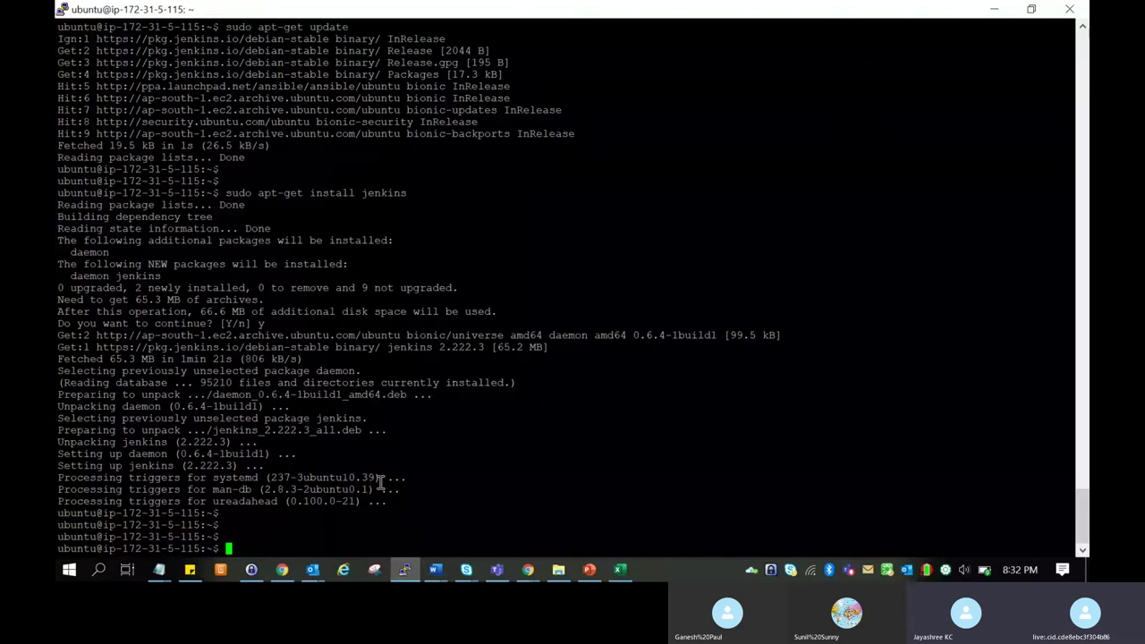
key("alt+Tab")
key("alt+Tab")
key("alt+Tab")
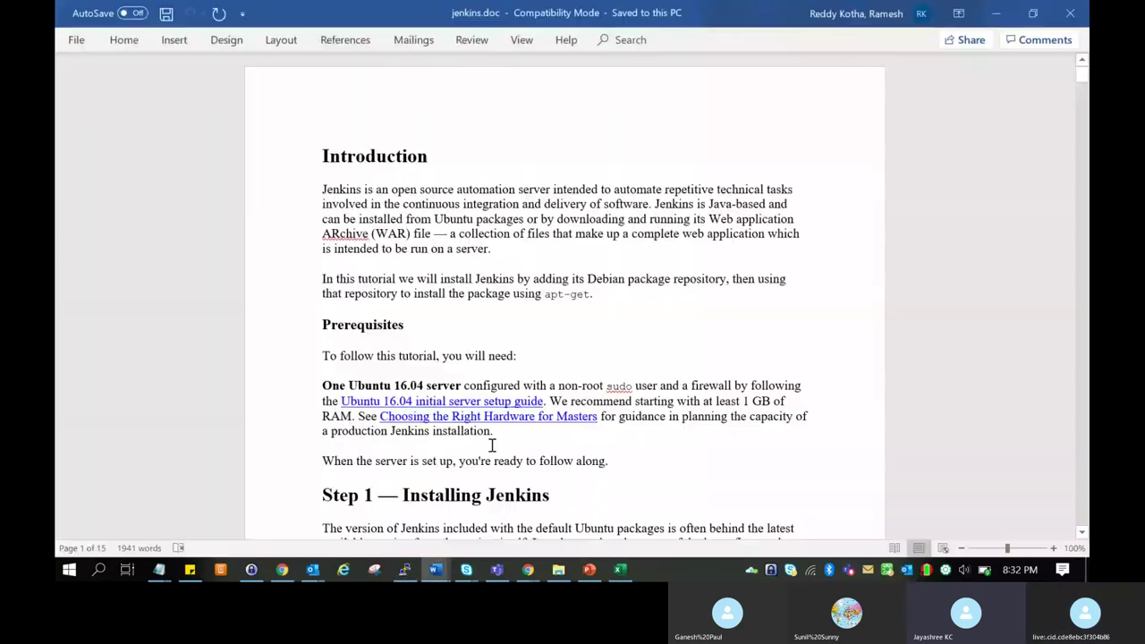
Find and copy 'sudo systemctl start jenkins' in the jenkins.doc guide.
scroll(492, 445, "down", 8)
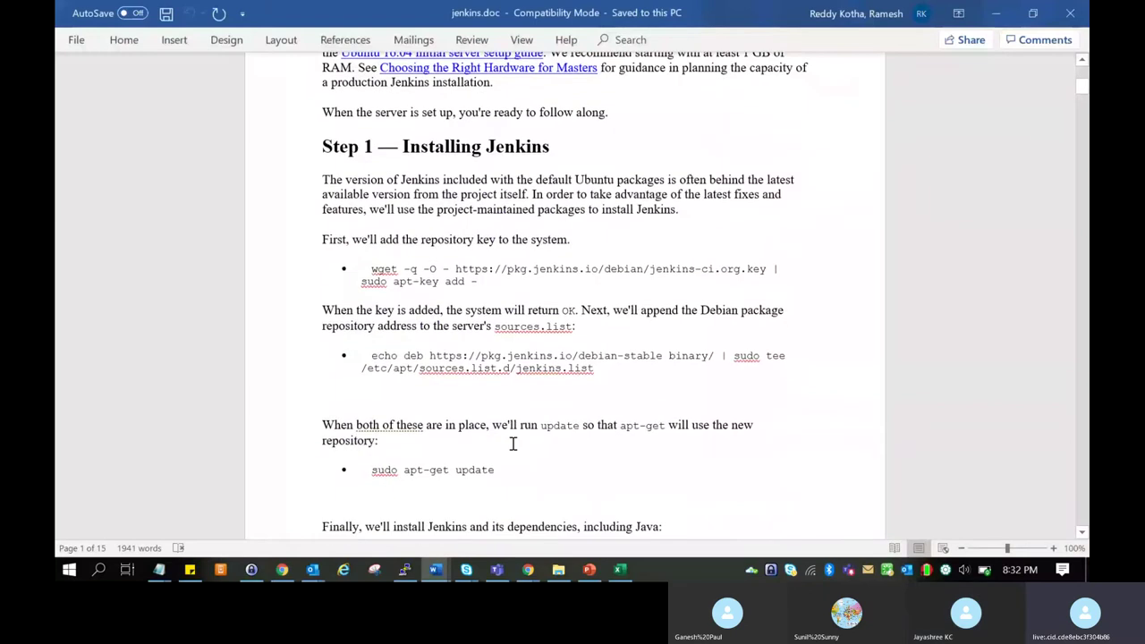
scroll(512, 443, "down", 5)
scroll(513, 444, "down", 10)
scroll(512, 443, "down", 5)
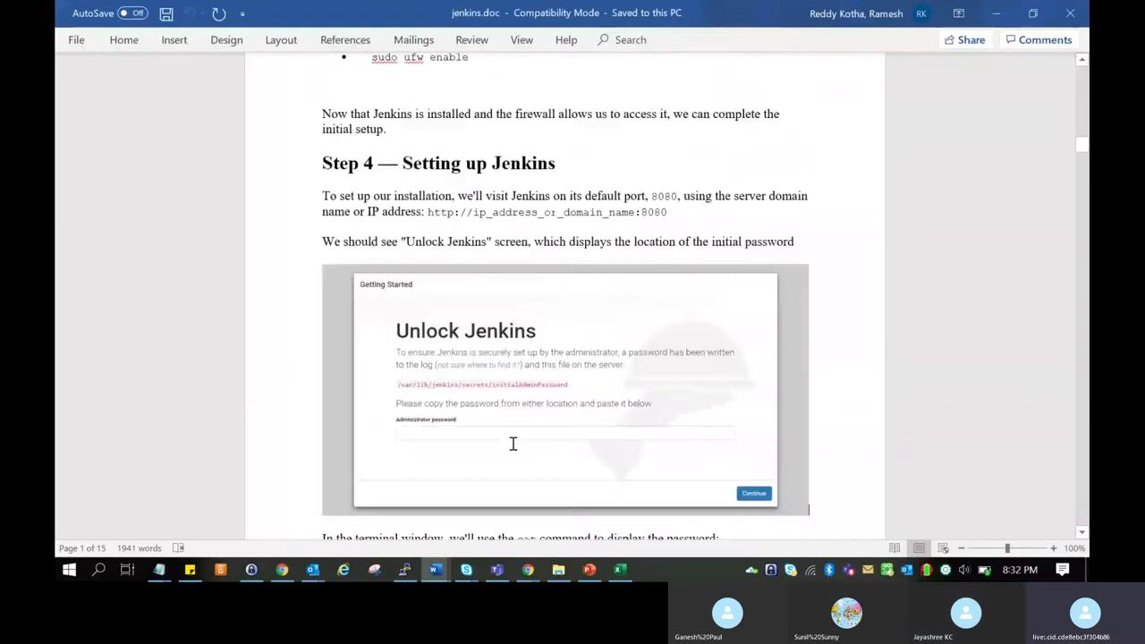
scroll(512, 443, "up", 6)
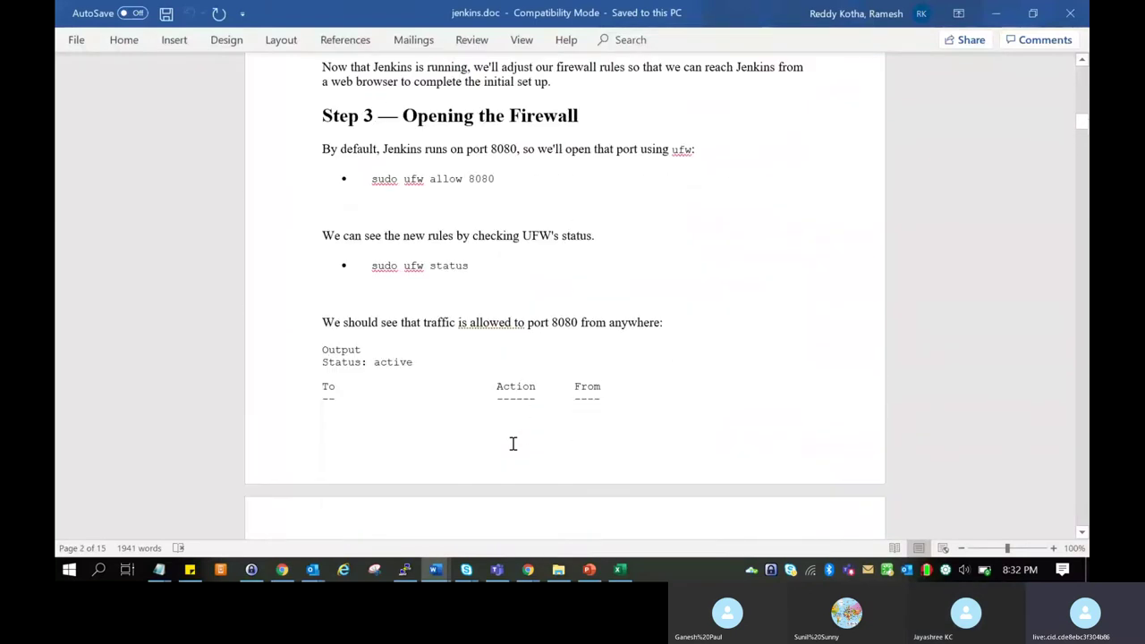
scroll(512, 444, "up", 3)
scroll(513, 444, "up", 6)
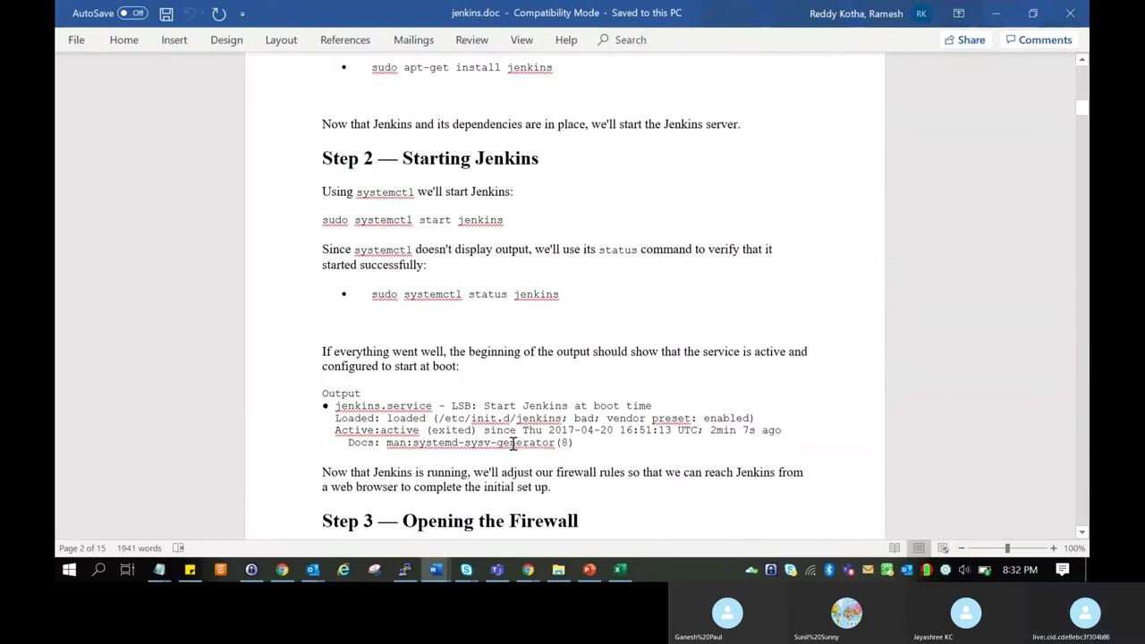
scroll(512, 444, "up", 1)
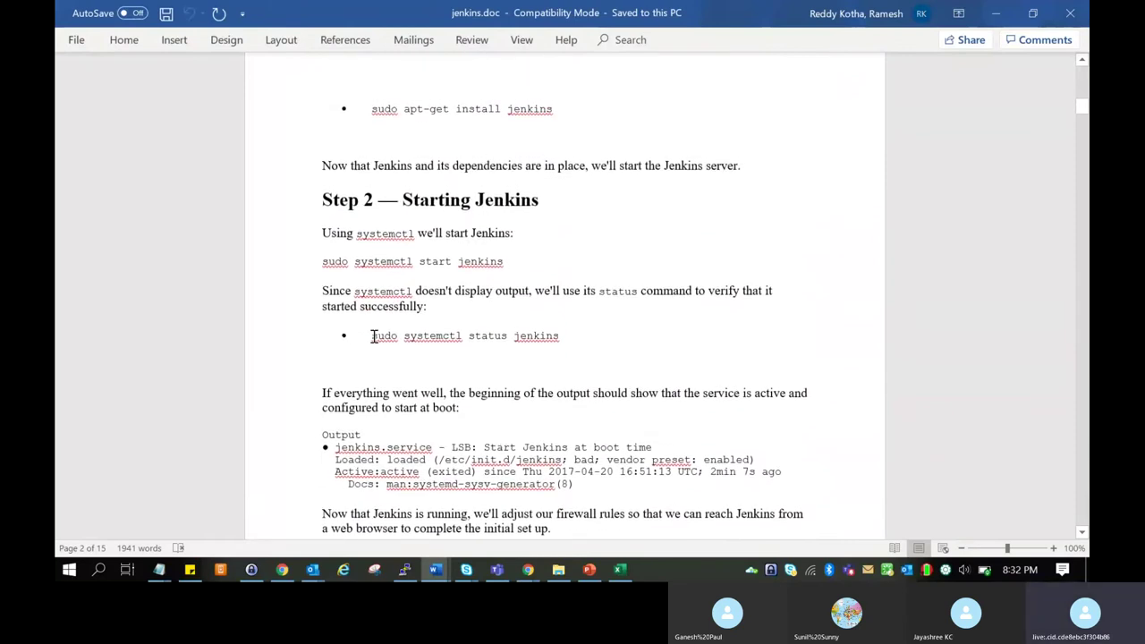
left_click_drag(373, 335, 455, 345)
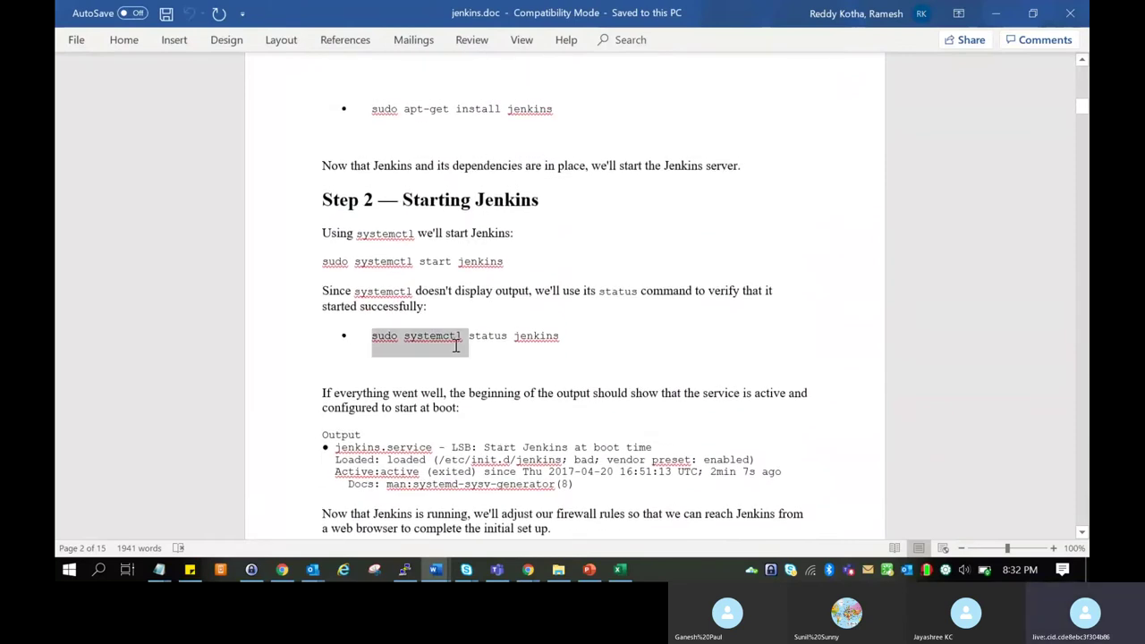
left_click(503, 260)
left_click_drag(322, 261, 503, 261)
key("ctrl+c")
Paste and run 'sudo systemctl start jenkins' in PuTTY.
key("alt+Tab")
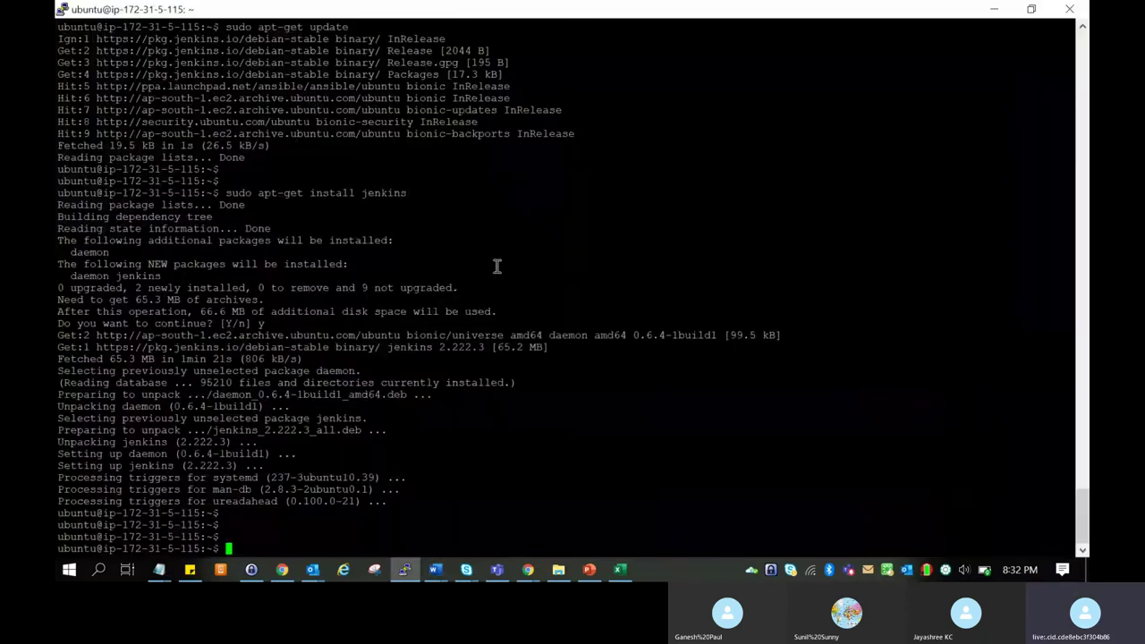
right_click(402, 347)
key("Return")
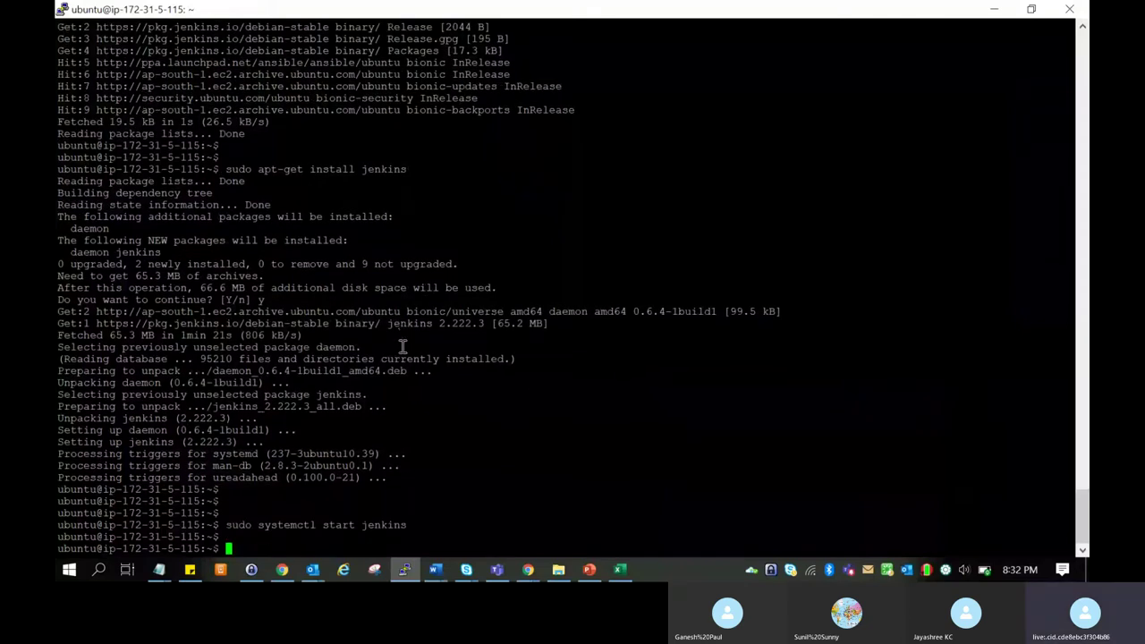
Copy 'sudo systemctl status jenkins' from the guide and run it in PuTTY without the stray bullet.
key("alt+Tab")
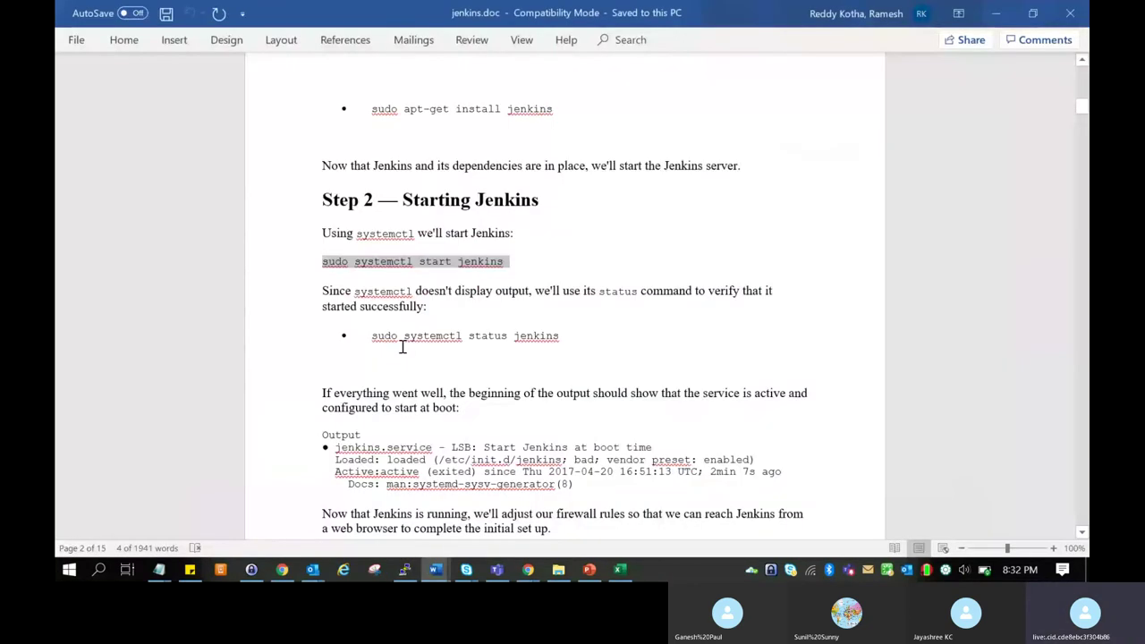
left_click_drag(372, 336, 544, 343)
key("alt+Tab")
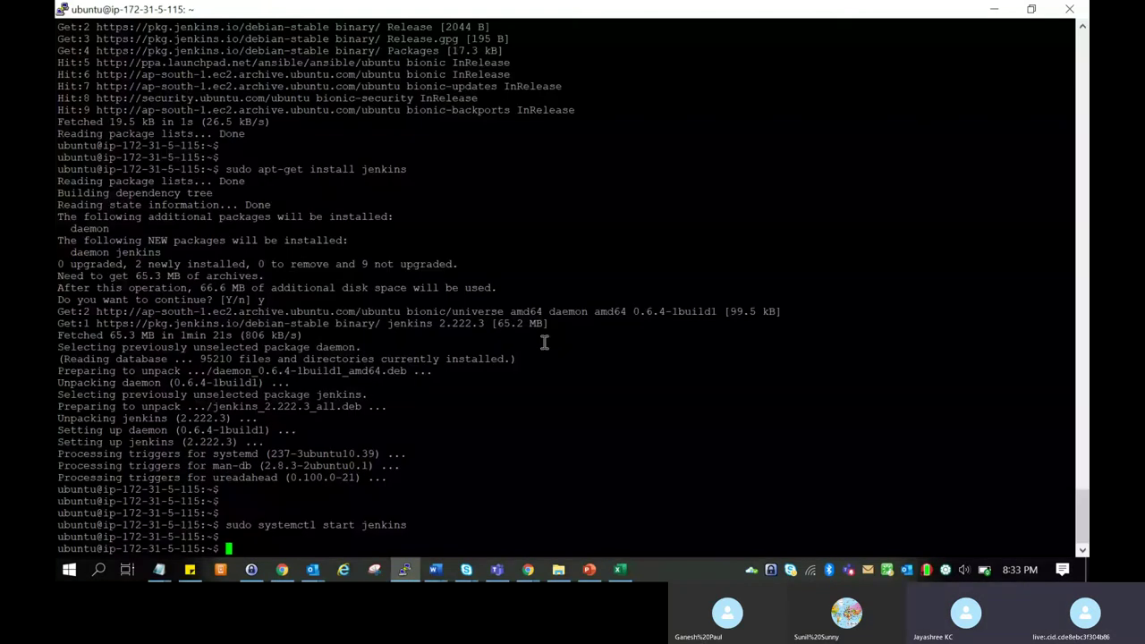
right_click(543, 343)
key("Left")
key("Left")
key("Left")
key("Left")
key("Left")
key("Left")
key("Left")
key("Left")
key("Left")
key("Left")
key("Left")
key("Left")
key("Left")
key("Left")
key("Left")
key("Left")
key("Left")
key("Left")
key("Left")
key("Left")
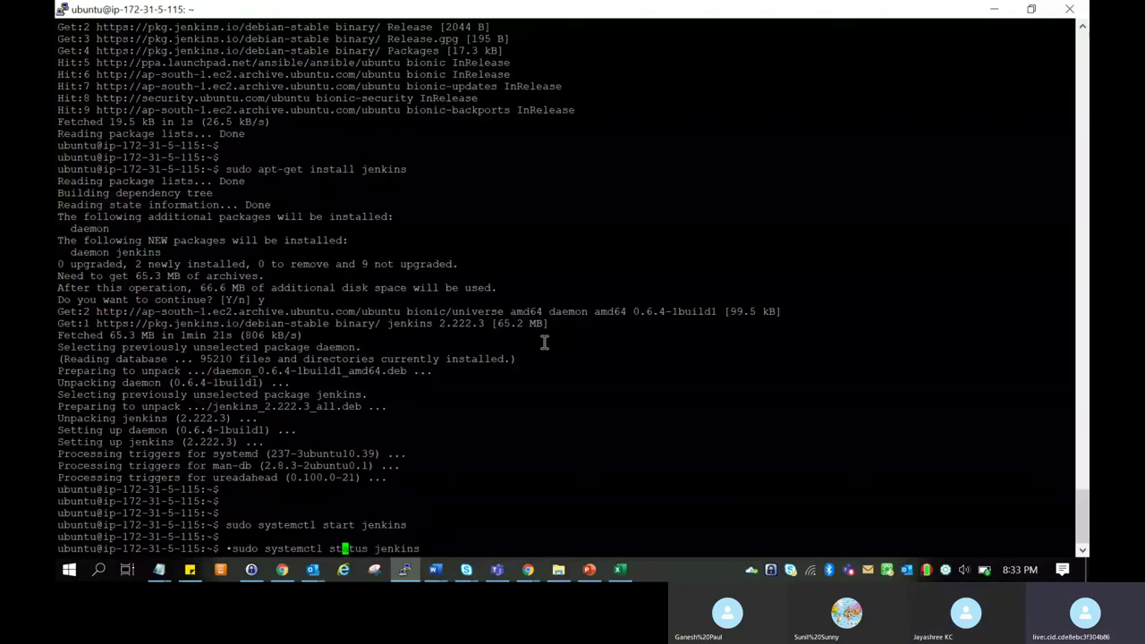
key("Left")
key("Left")
key("Left")
key("Left")
key("Left")
key("Left")
key("Left")
key("Left")
key("Delete")
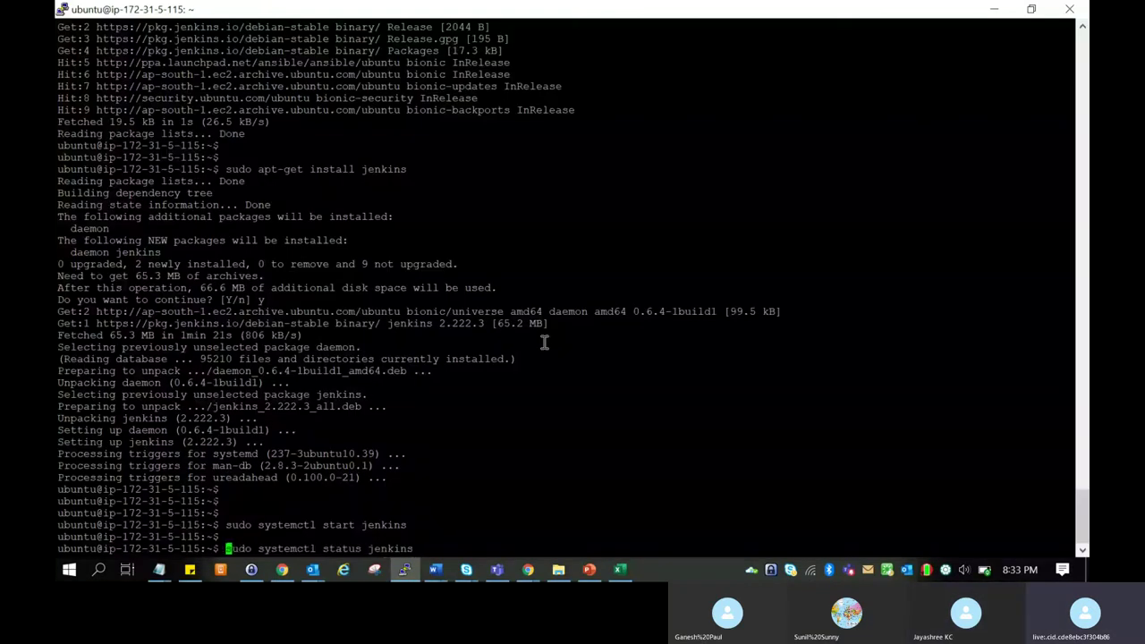
key("Return")
key("Return")
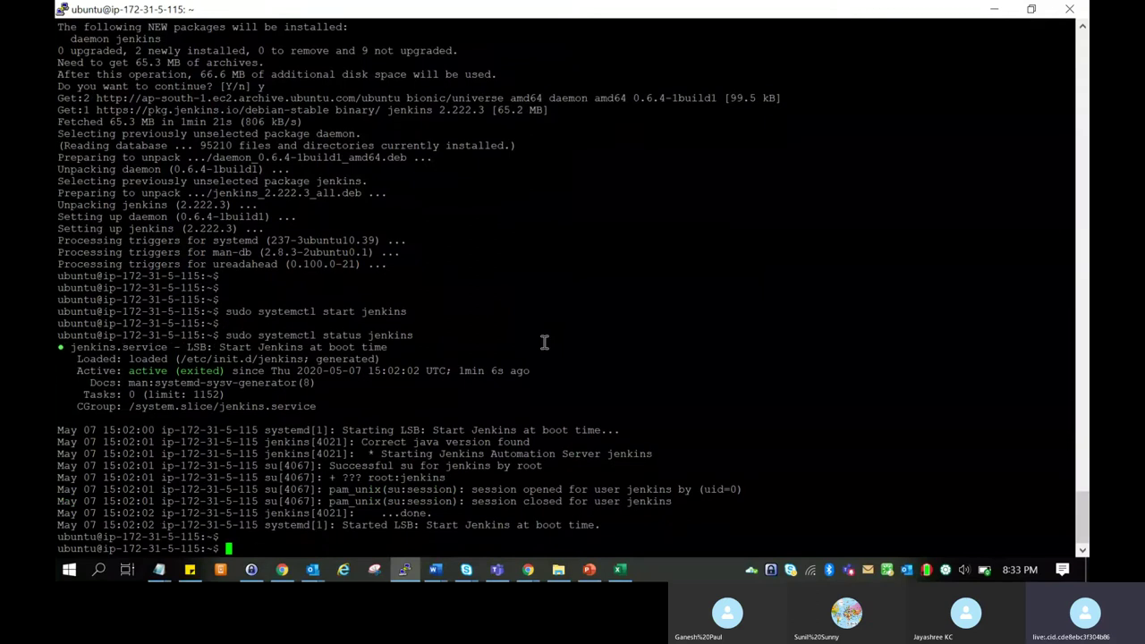
Highlight the active (exited) Jenkins status in the output, then go back to the Word guide.
left_click_drag(394, 513, 431, 513)
left_click(453, 516)
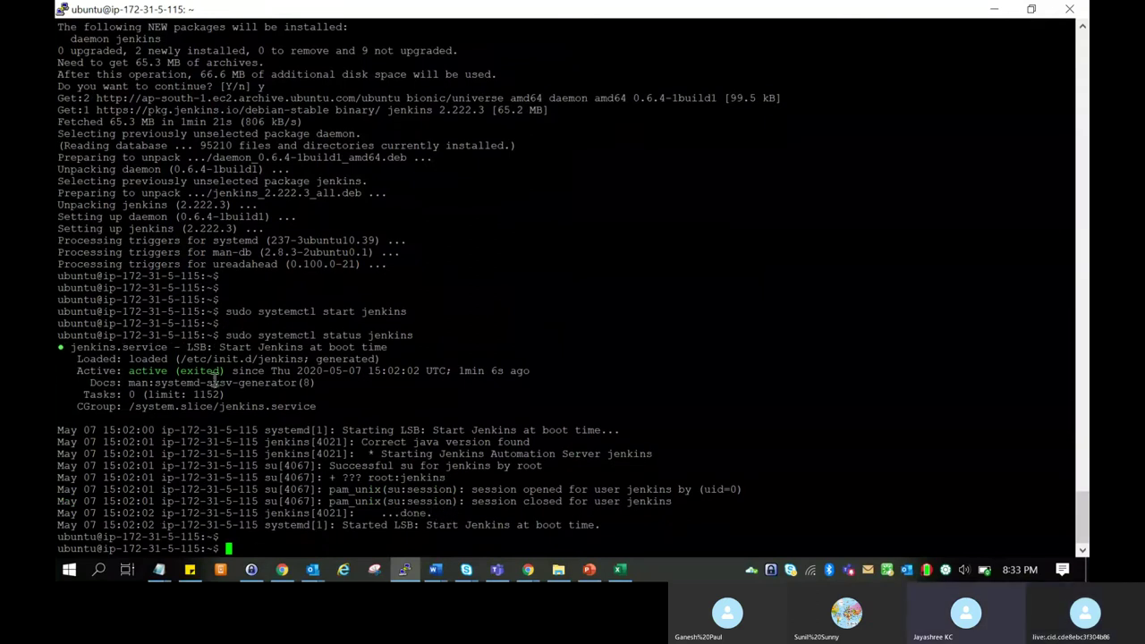
left_click_drag(136, 371, 213, 372)
double_click(276, 417)
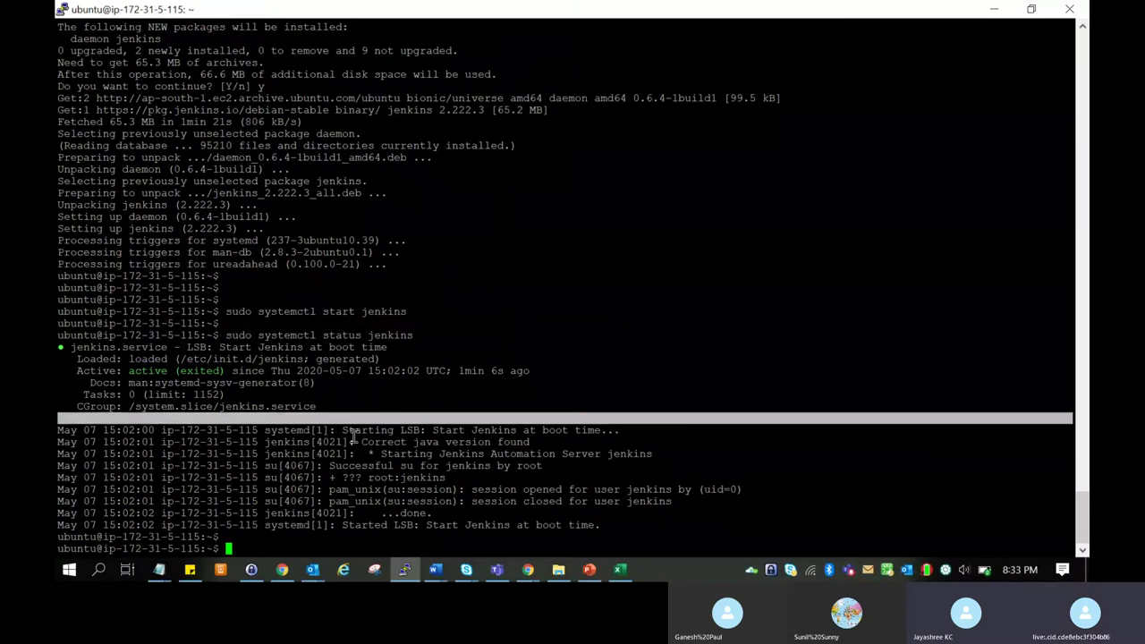
left_click(437, 307)
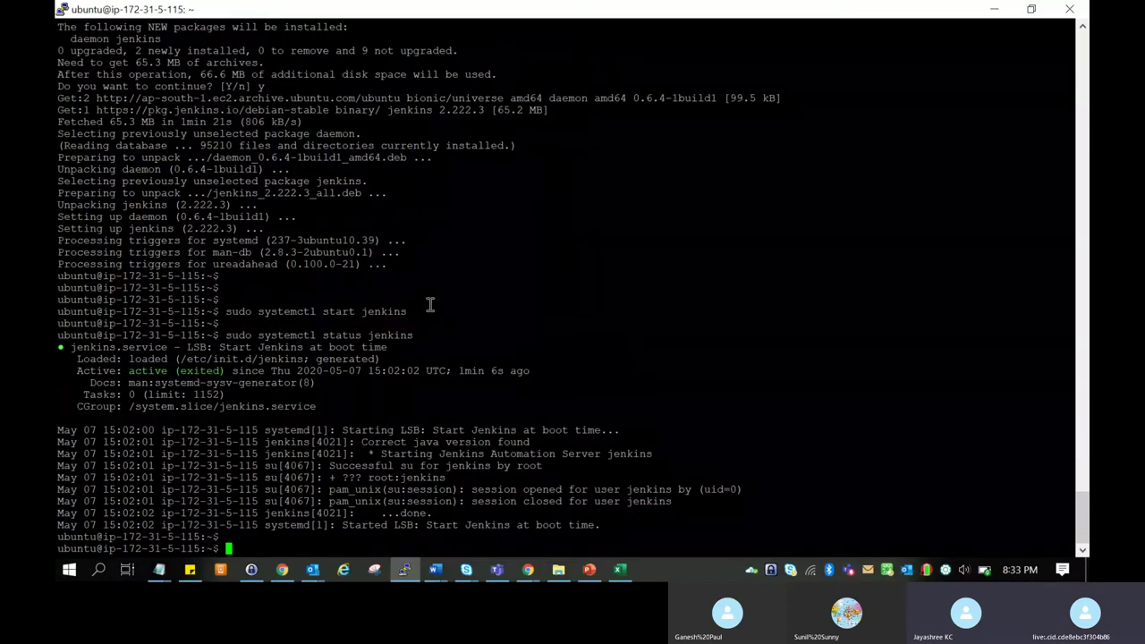
key("Return")
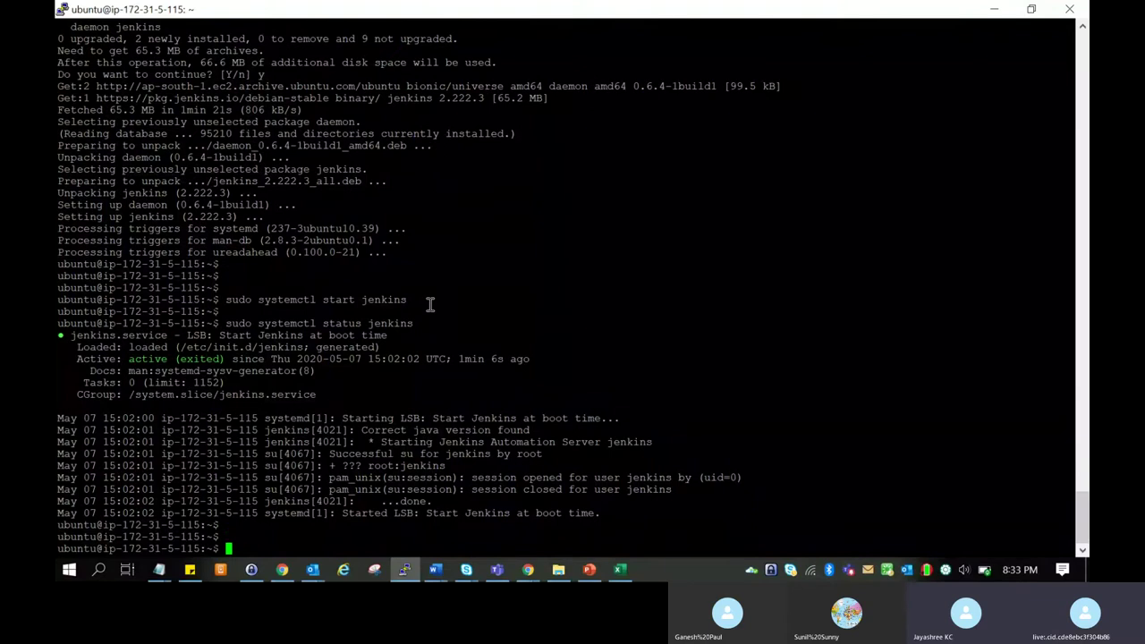
key("alt+Tab")
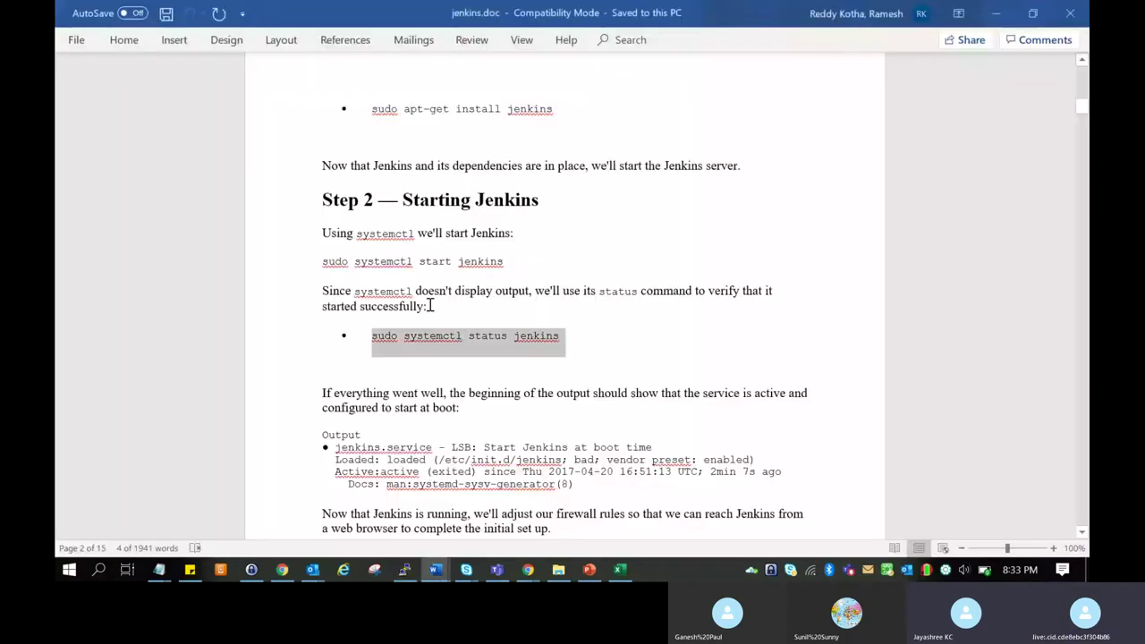
Select the 'sudo ufw allow 8080' command in the Word guide.
left_click(487, 405)
scroll(487, 405, "down", 3)
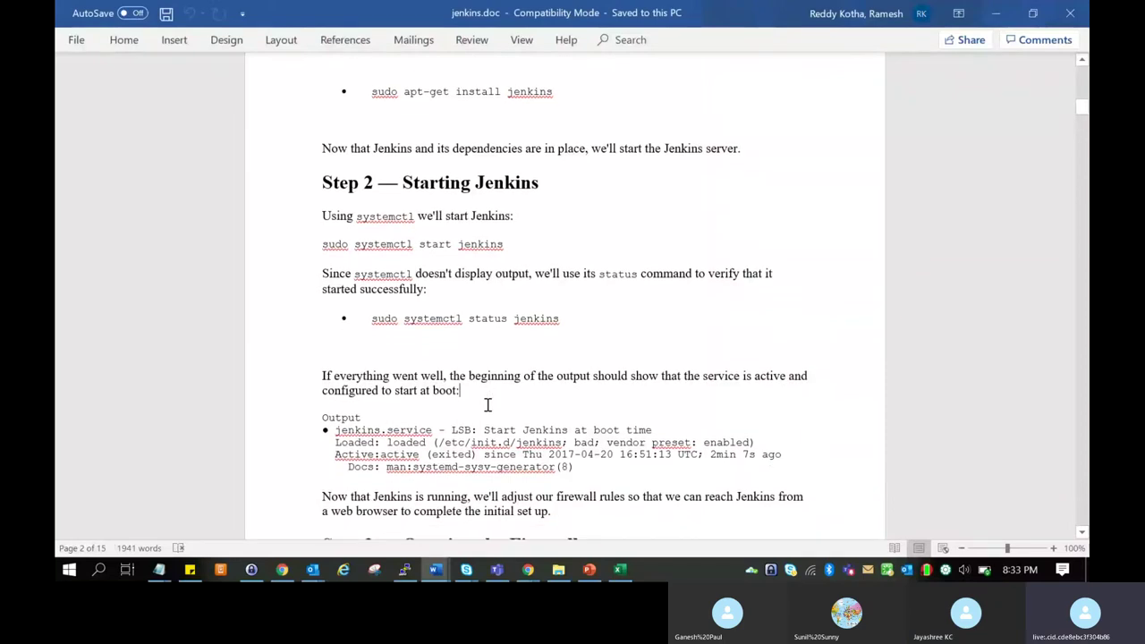
scroll(488, 405, "down", 2)
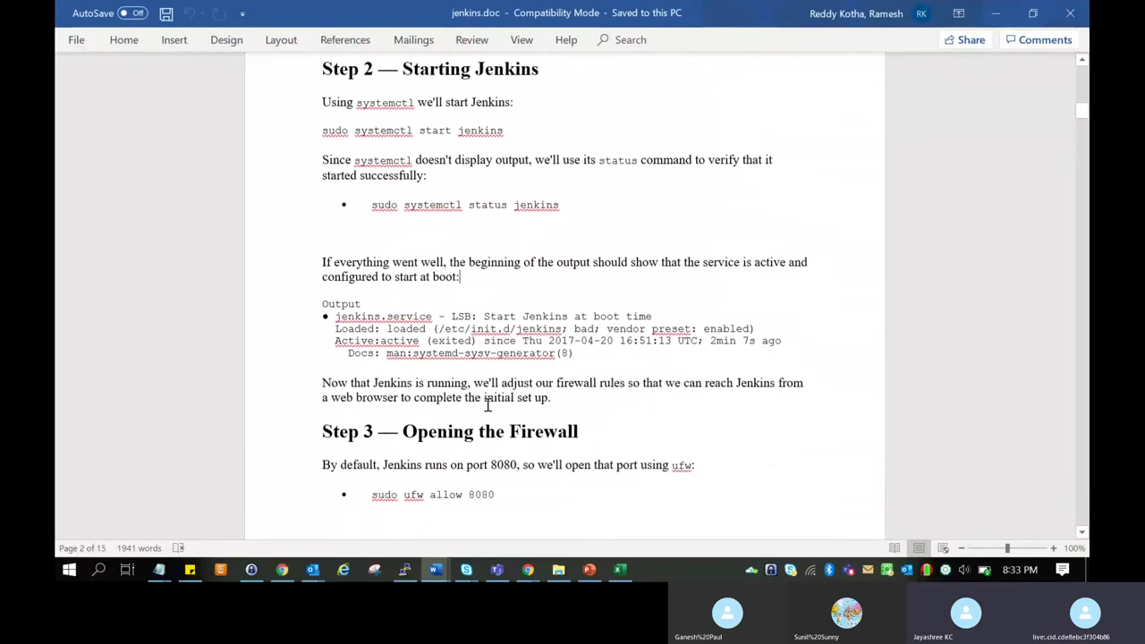
scroll(487, 405, "up", 1)
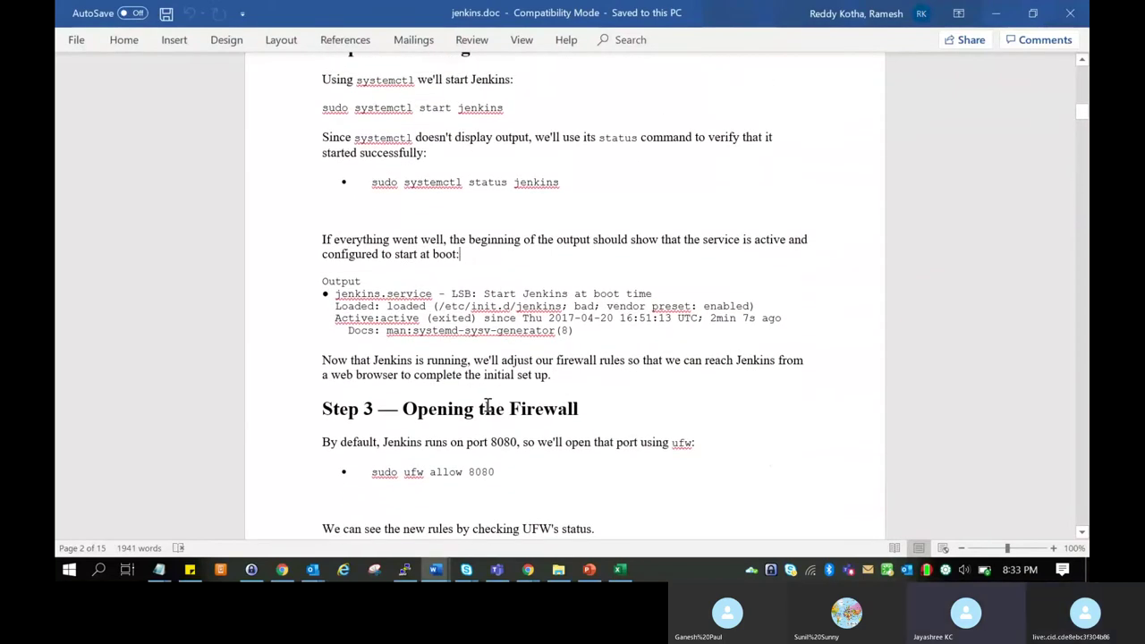
scroll(487, 406, "down", 3)
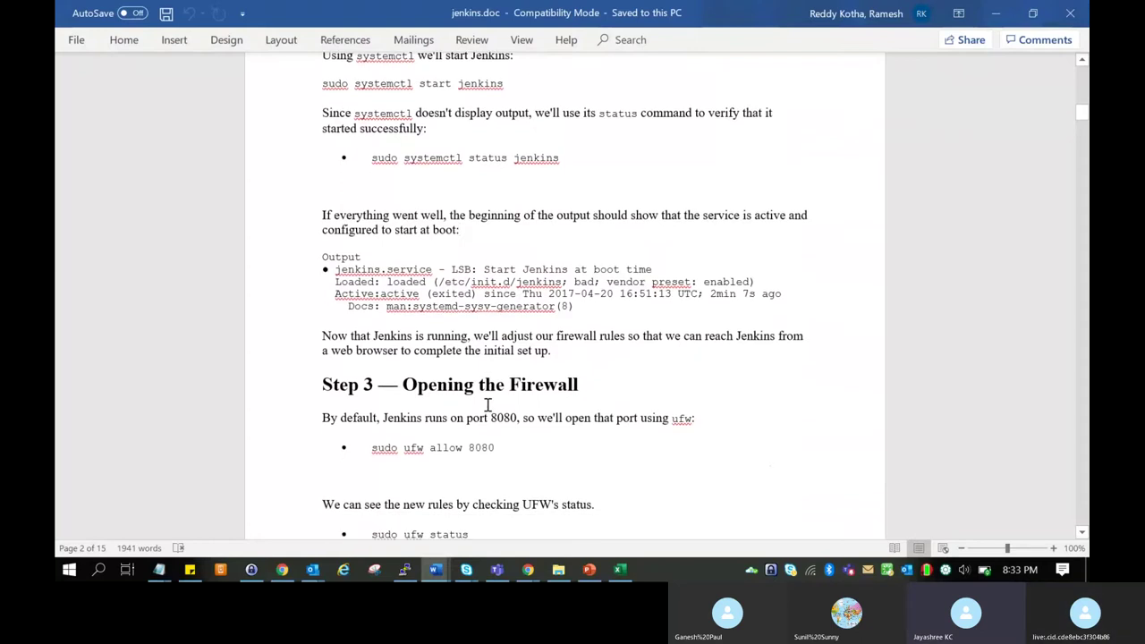
left_click_drag(374, 399, 474, 396)
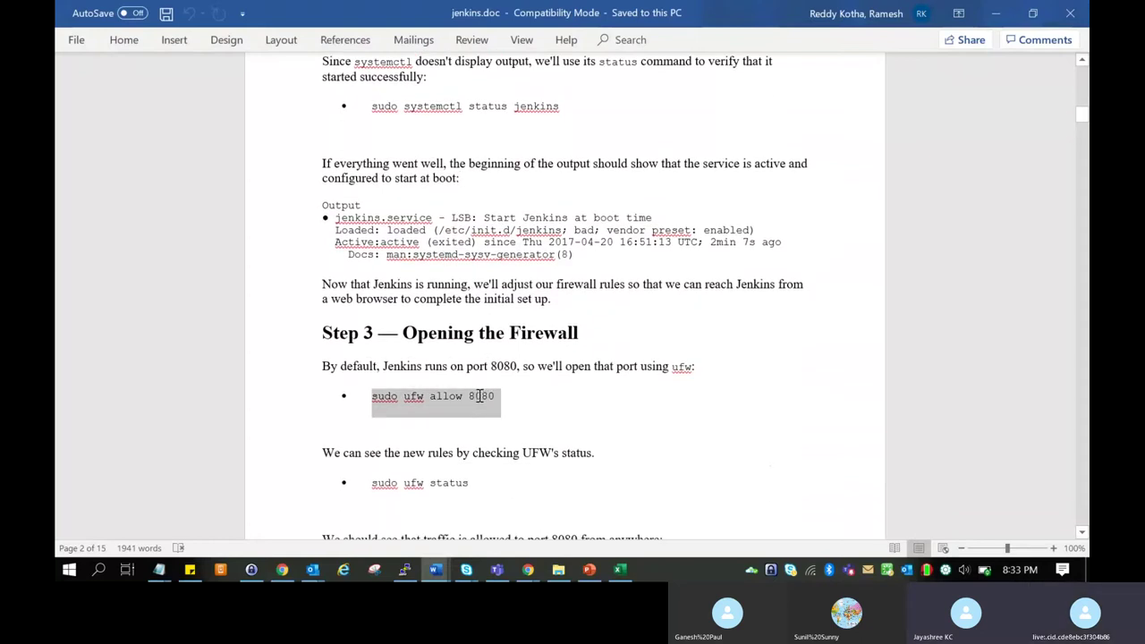
Type and run 'sudo ufw allow 8080' in PuTTY, updating rules for IPv4 and IPv6.
key("alt+Tab")
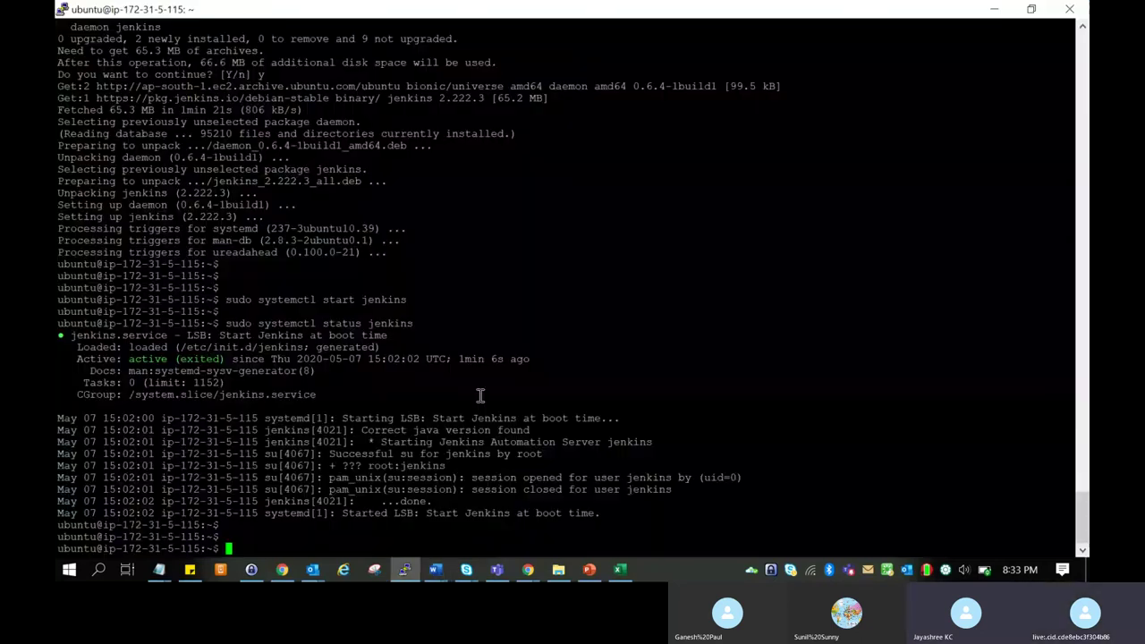
right_click(480, 396)
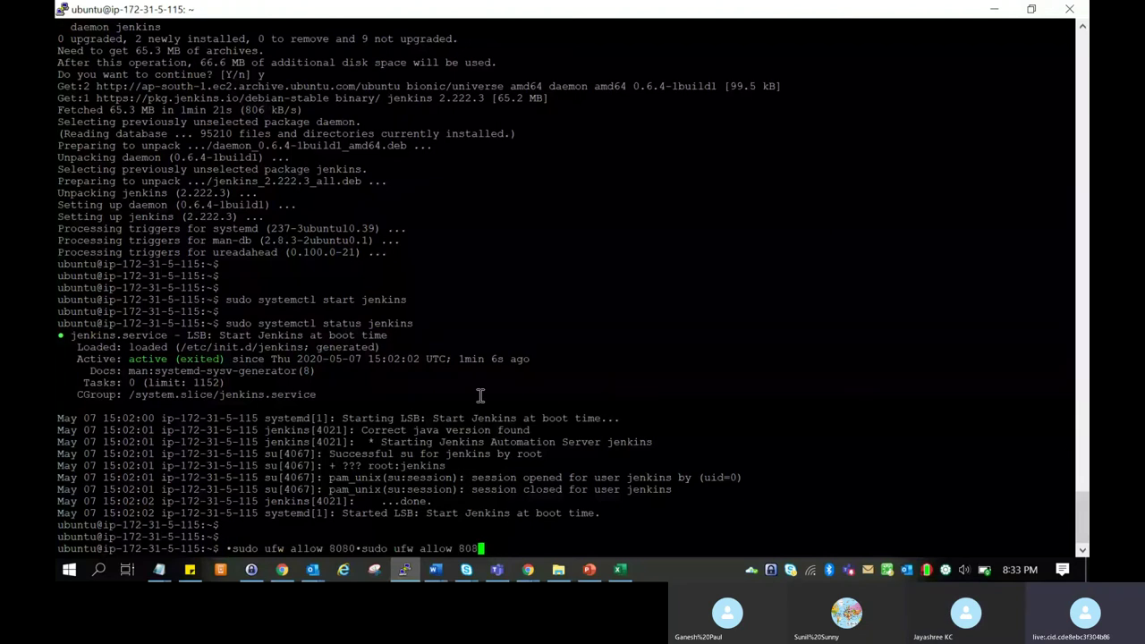
key("BackSpace")
key("BackSpace")
key("BackSpace")
key("BackSpace")
key("BackSpace")
key("BackSpace")
key("BackSpace")
key("BackSpace")
key("BackSpace")
key("BackSpace")
key("BackSpace")
key("BackSpace")
key("BackSpace")
key("BackSpace")
key("BackSpace")
key("BackSpace")
key("BackSpace")
key("BackSpace")
key("BackSpace")
key("BackSpace")
key("BackSpace")
key("BackSpace")
type("sudo")
key("alt+Tab")
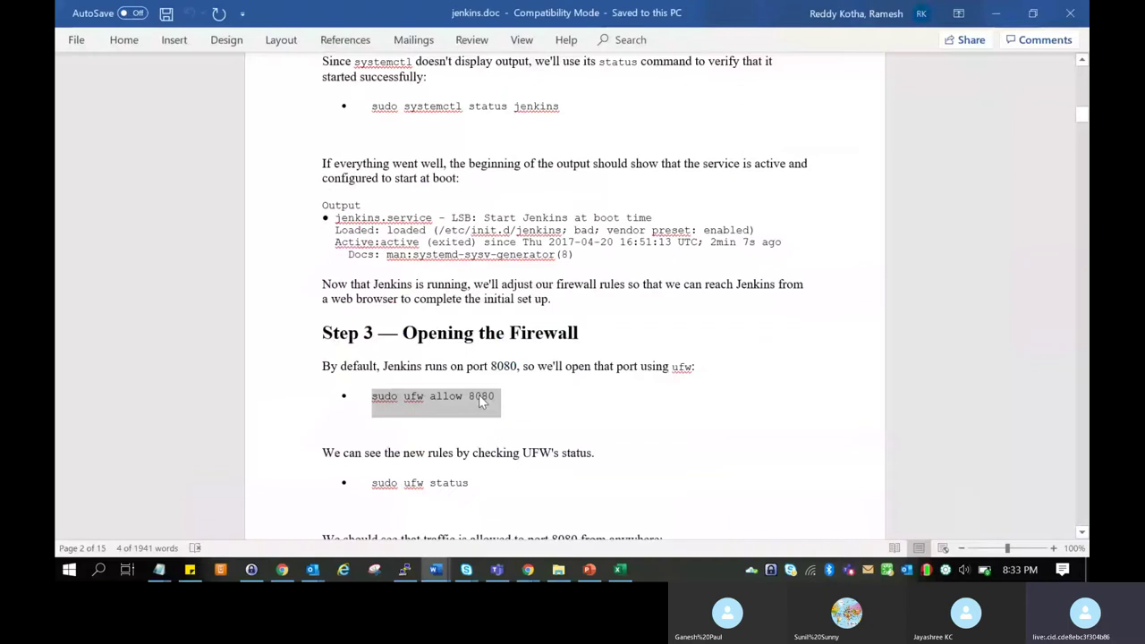
key("alt+Tab")
type("ufw")
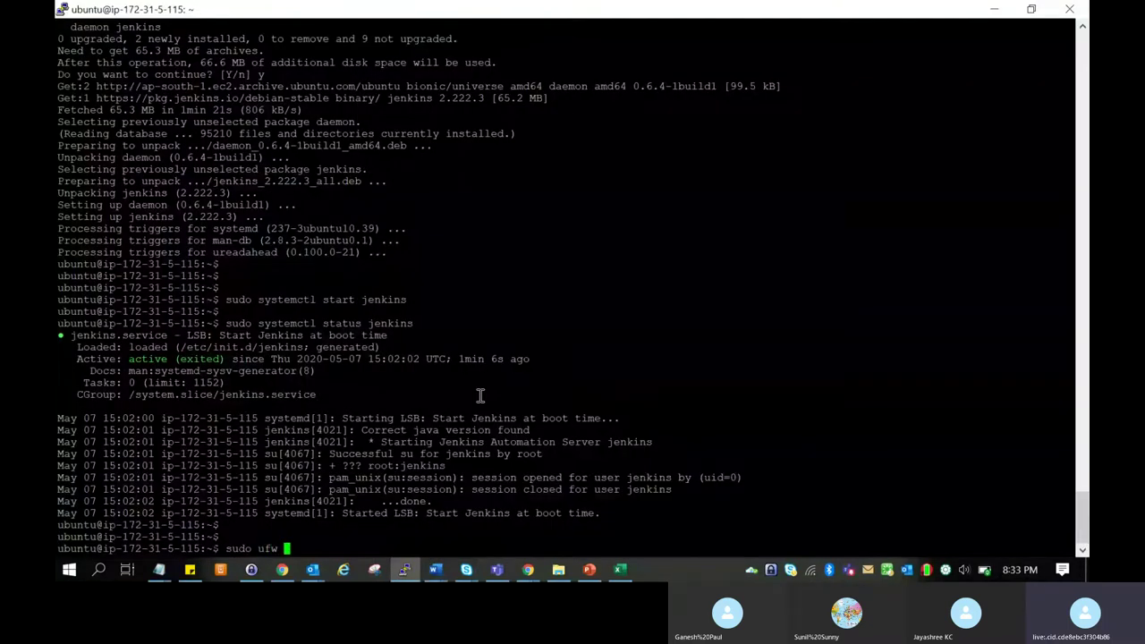
key("alt+Tab")
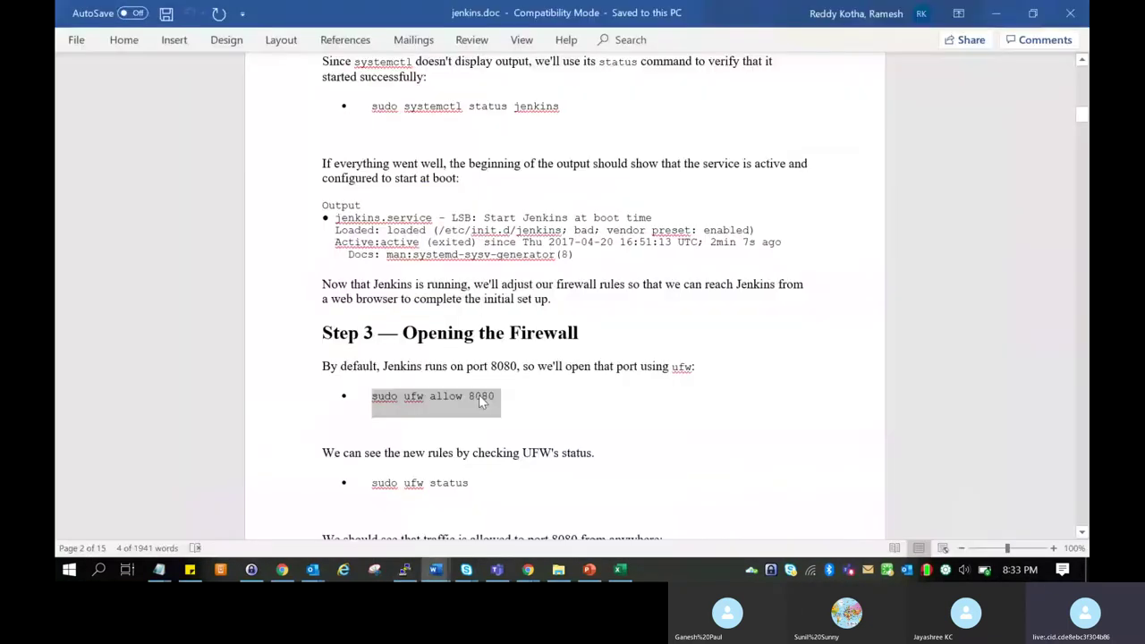
key("alt+Tab")
type("allow 8080")
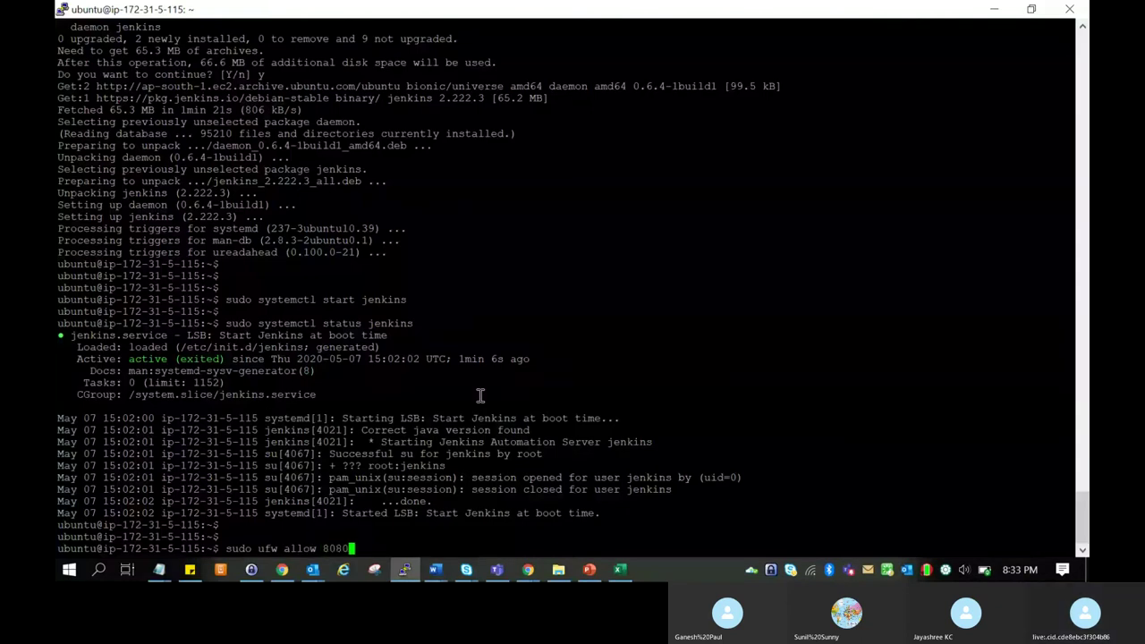
key("Return")
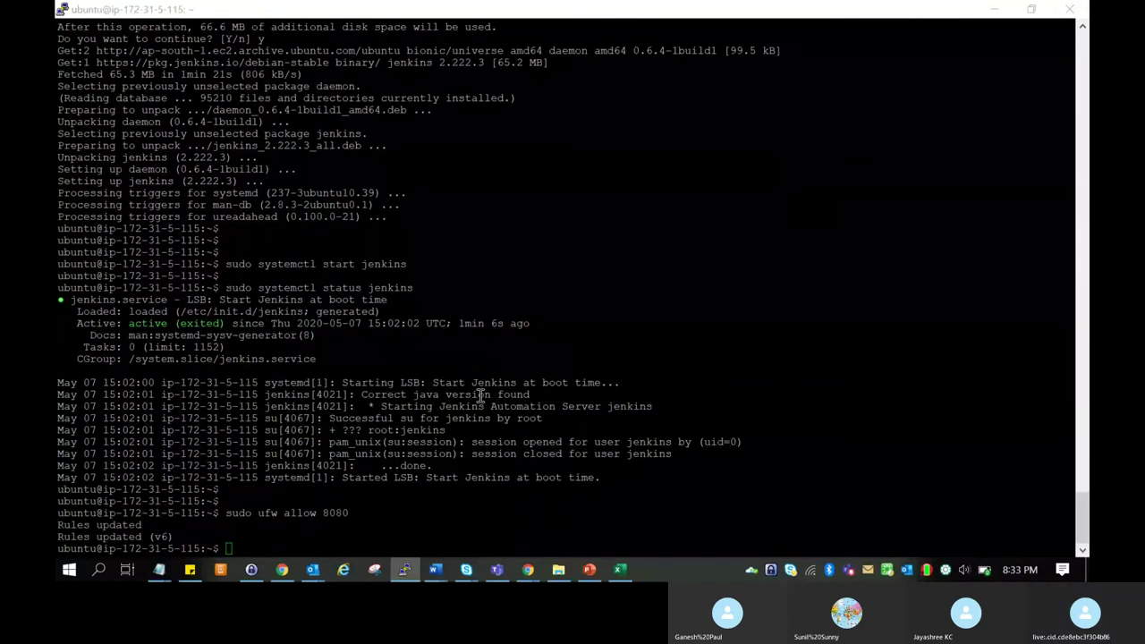
Select the 'sudo ufw status' command line in the guide.
key("alt+Tab")
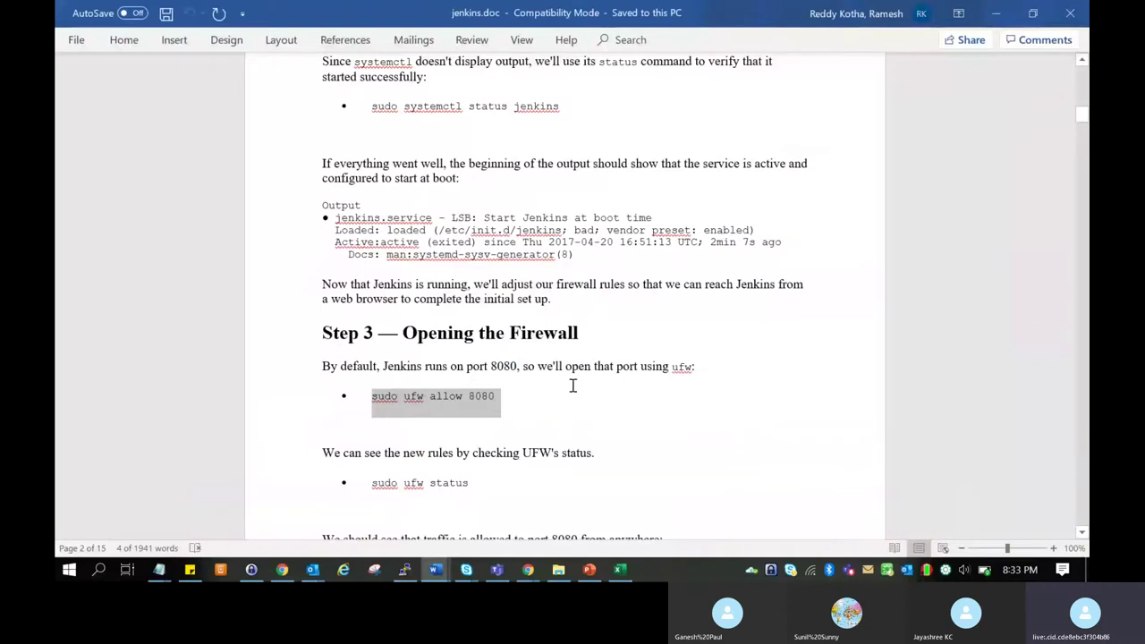
key("alt+Tab")
key("alt+Tab")
scroll(572, 392, "down", 10)
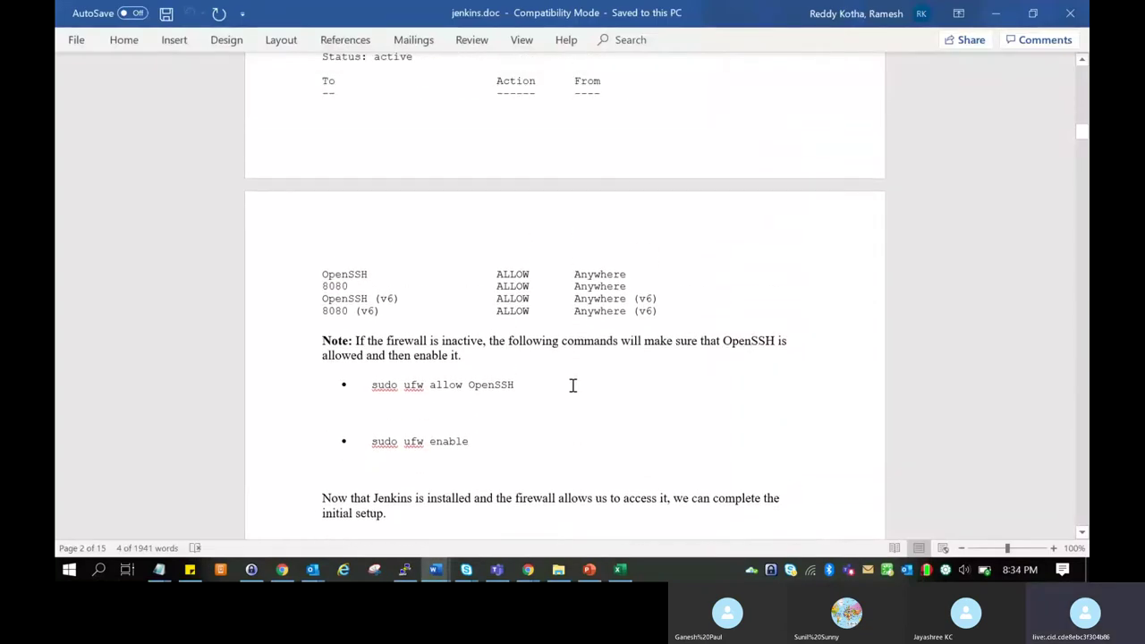
scroll(572, 384, "up", 5)
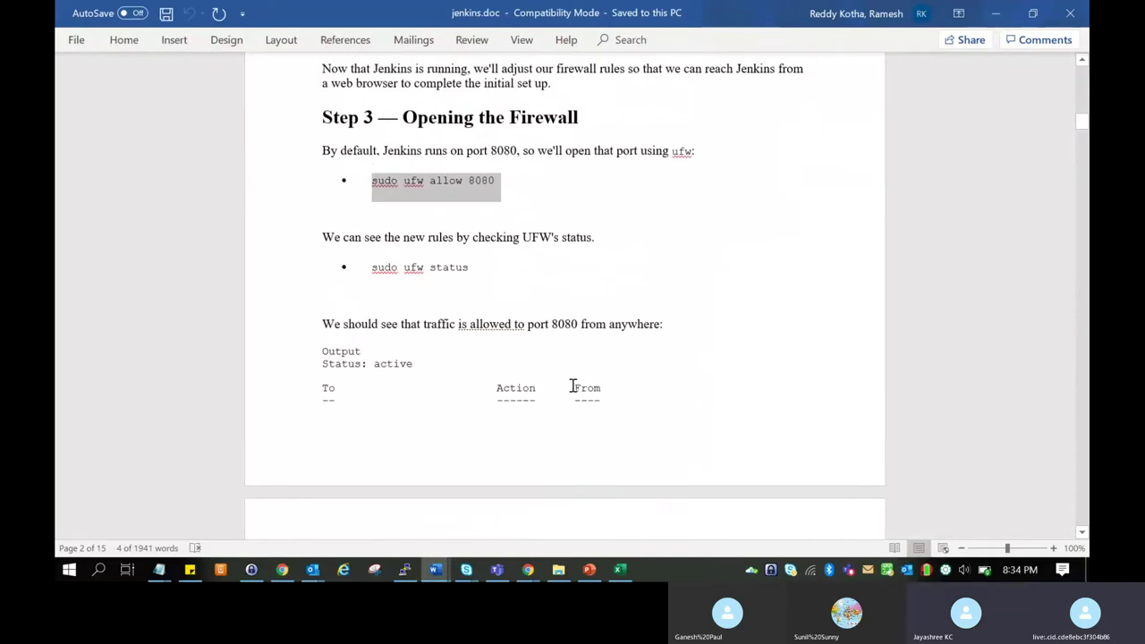
scroll(572, 385, "down", 1)
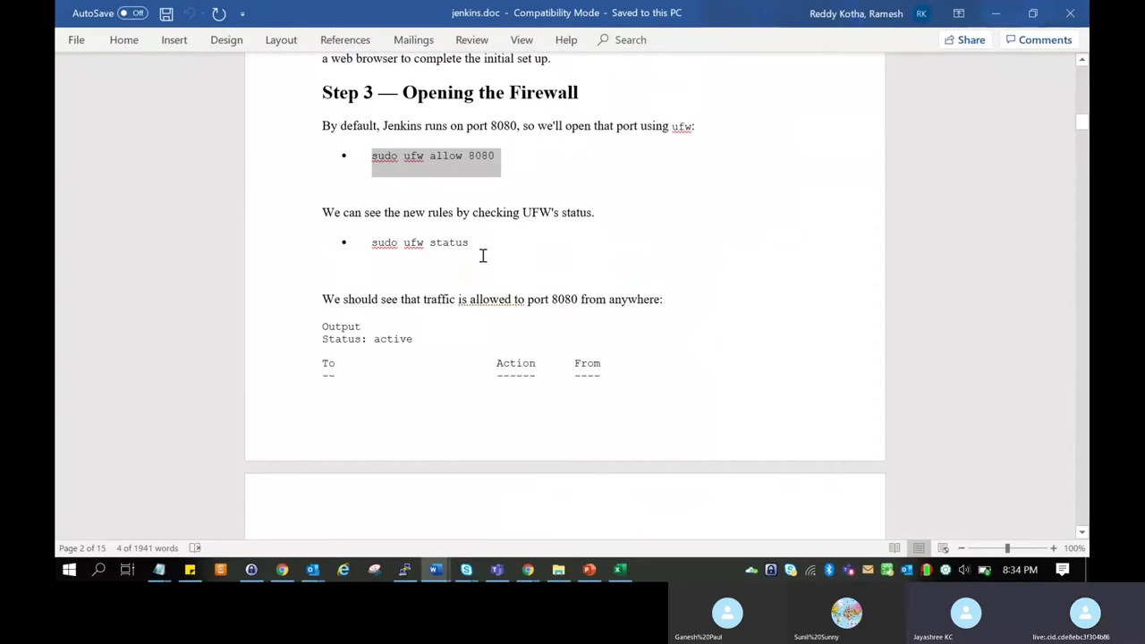
left_click_drag(474, 244, 385, 242)
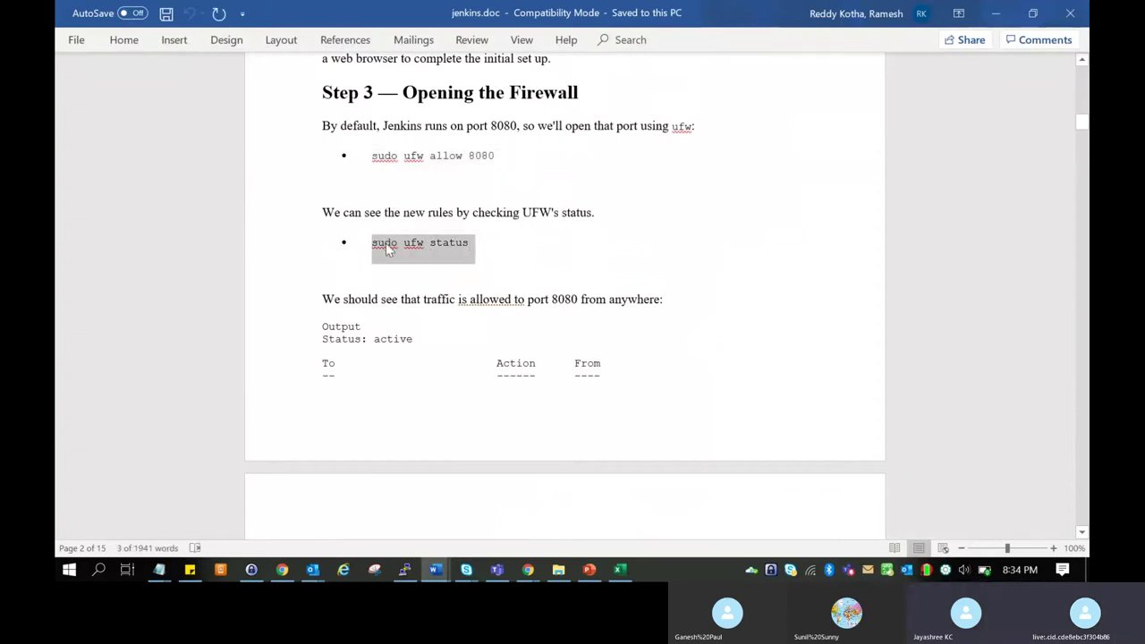
key("alt+Tab")
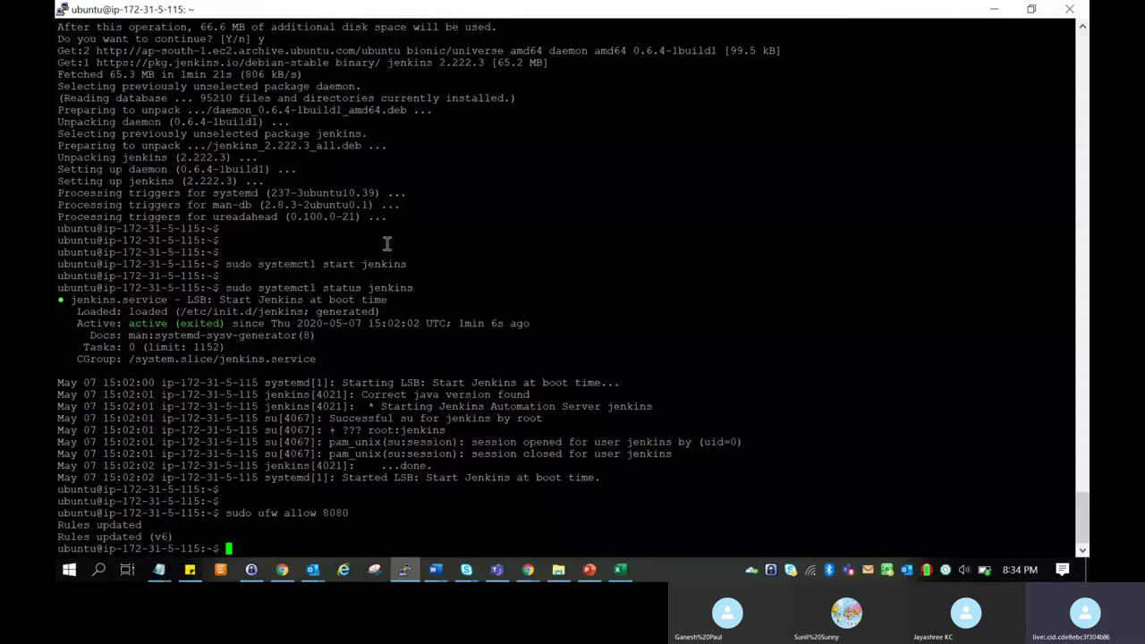
Rerun 'sudo ufw allow 8080' without the stray bullet; it reports skipping the existing rule.
right_click(386, 243)
key("Up")
key("Left")
key("Left")
key("Left")
key("Left")
key("Left")
key("Left")
key("Left")
key("Left")
key("Left")
key("Left")
key("Left")
key("Left")
key("Left")
key("Left")
key("Left")
key("Left")
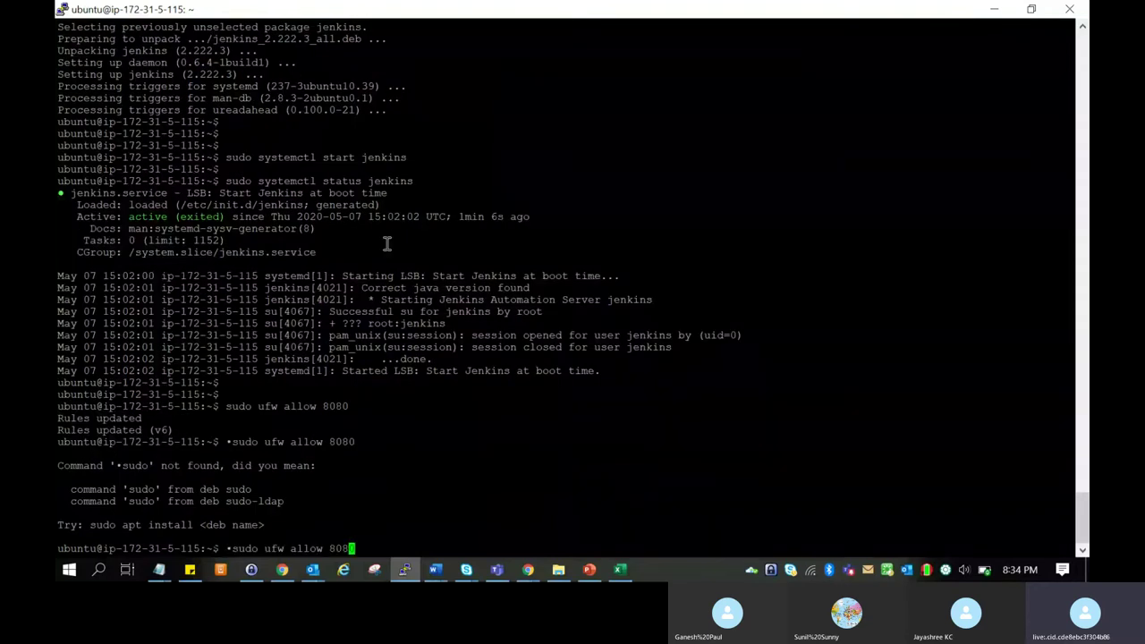
key("Left")
key("Left")
key("Left")
key("BackSpace")
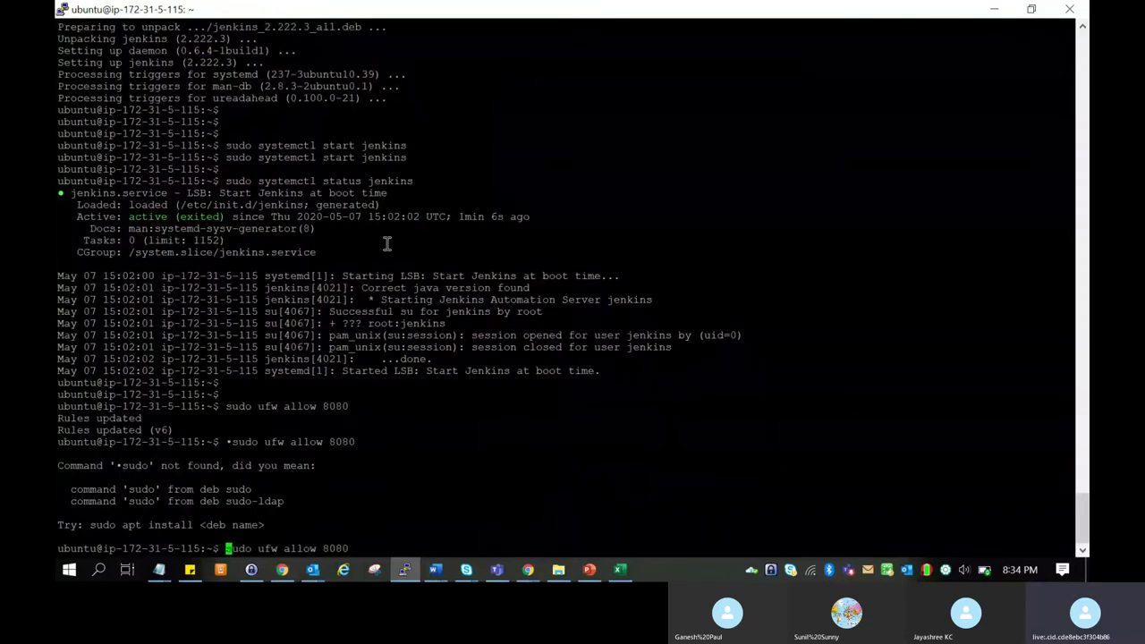
key("Return")
key("Return")
key("Return")
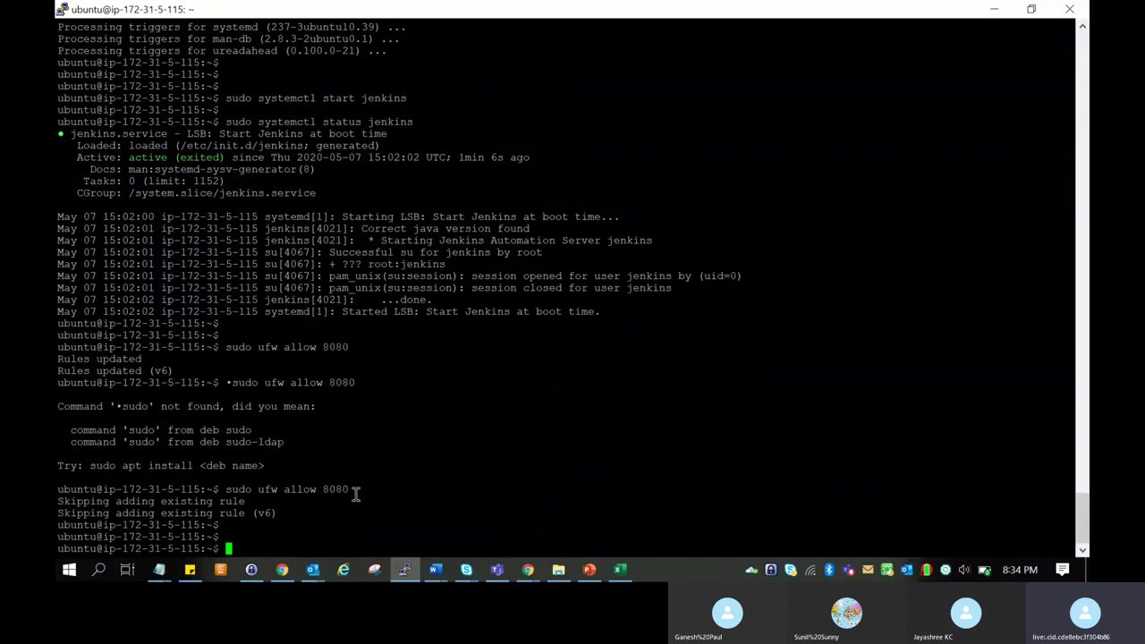
left_click_drag(283, 514, 57, 498)
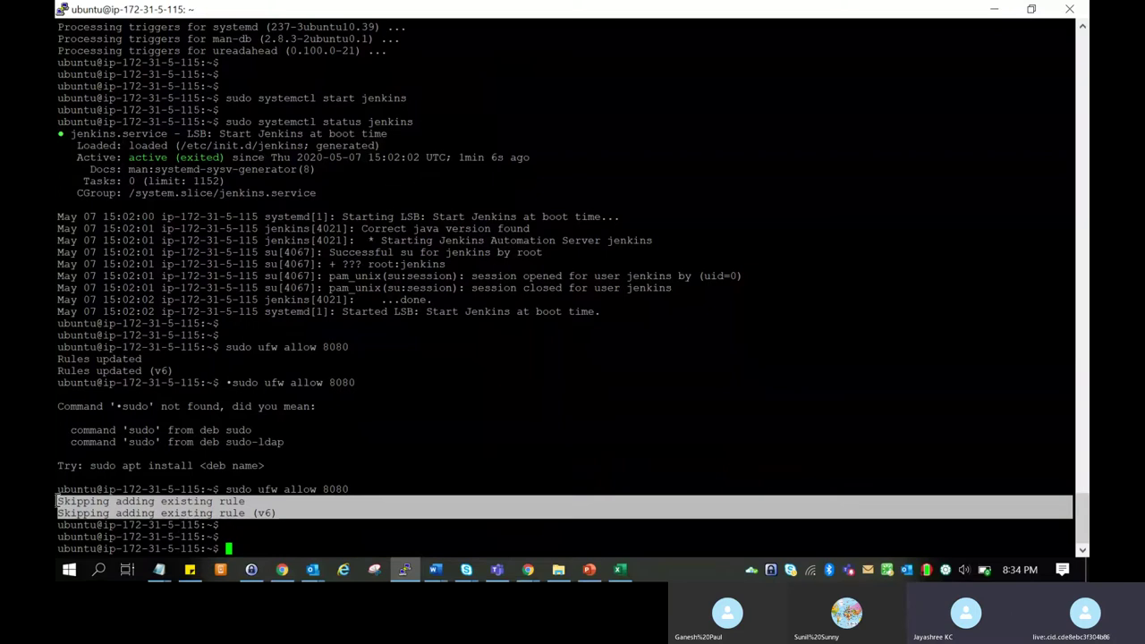
left_click(357, 472)
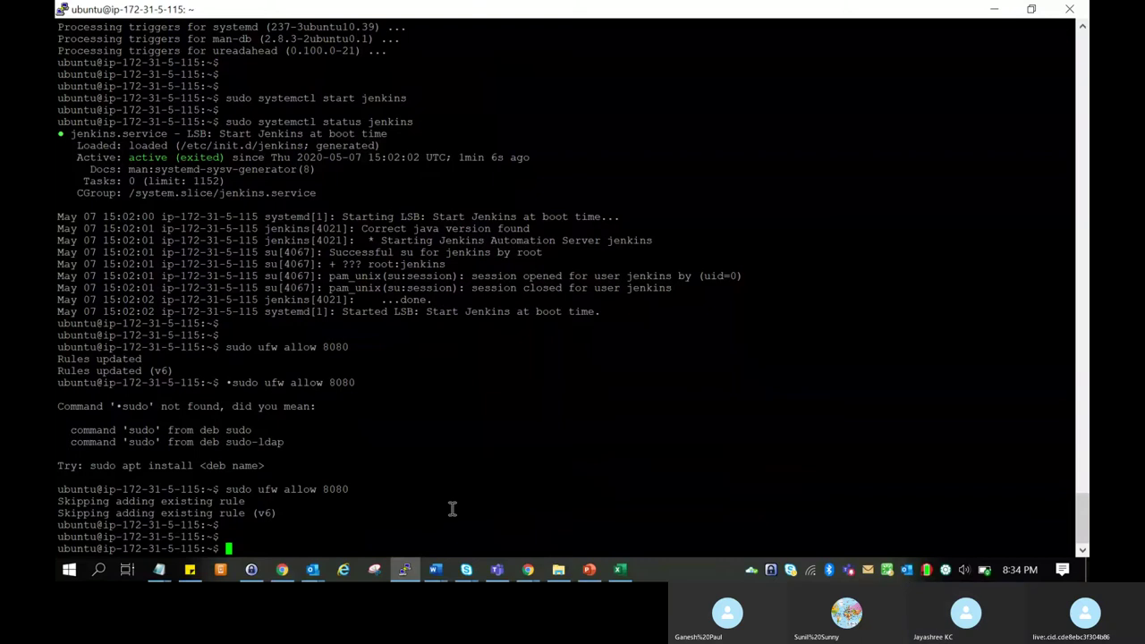
Find the firewall note in the guide and copy 'sudo ufw allow OpenSSH'.
key("alt+Tab")
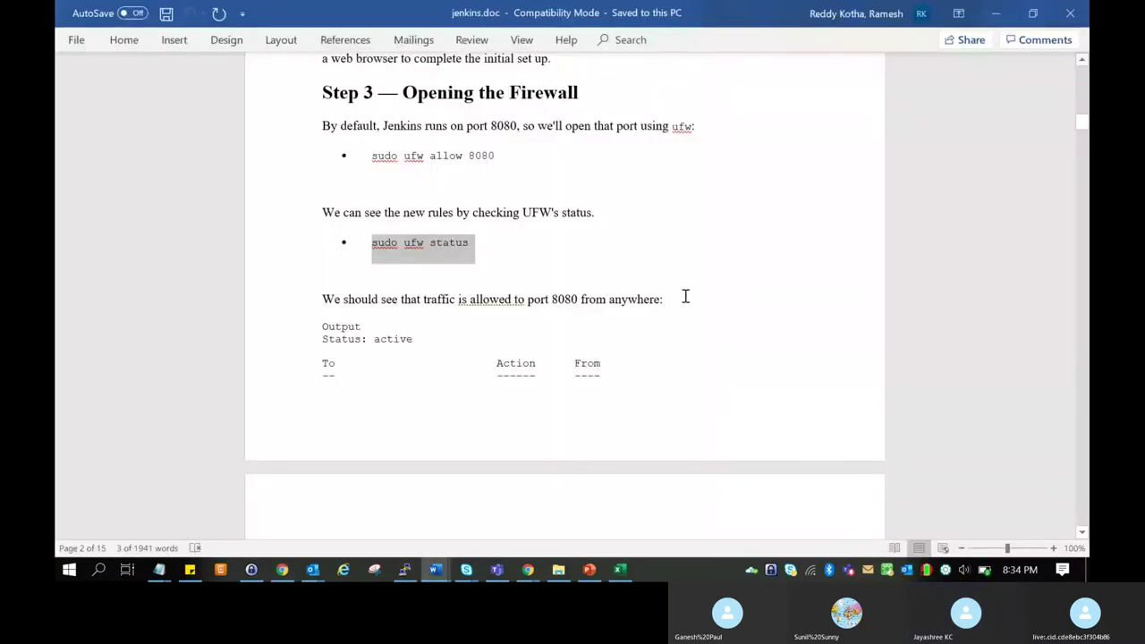
left_click(691, 279)
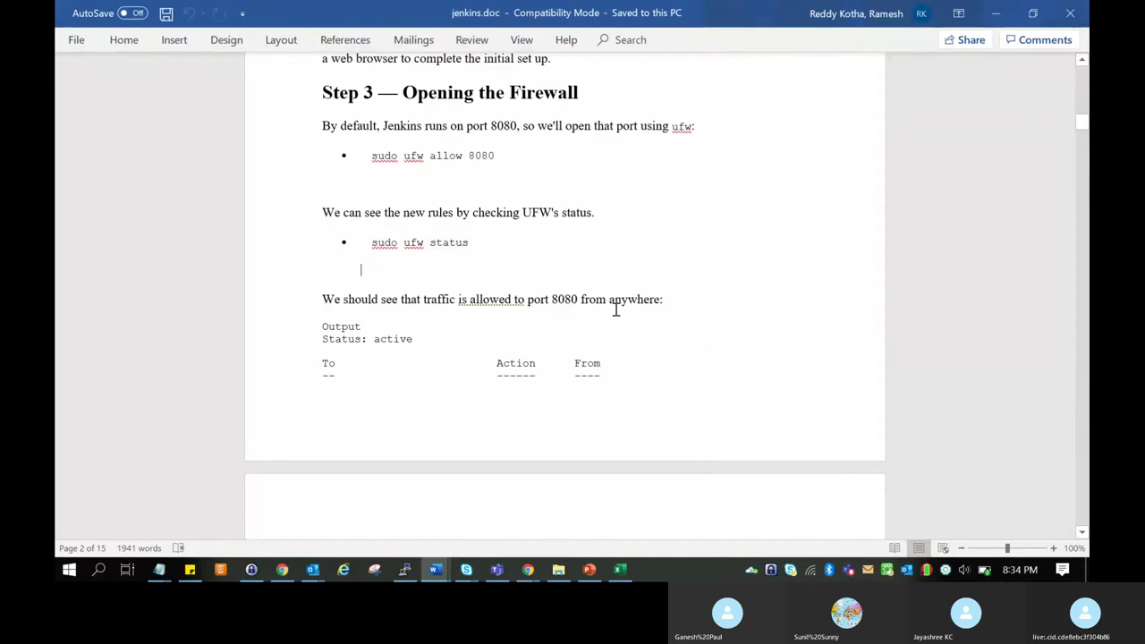
scroll(615, 309, "down", 10)
scroll(615, 309, "down", 3)
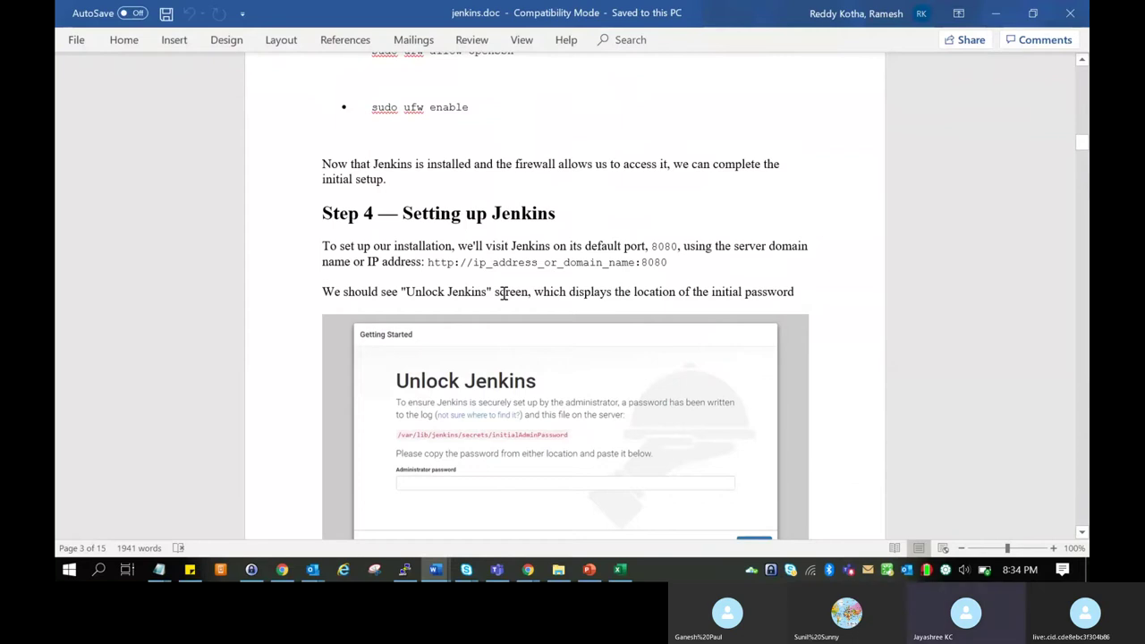
scroll(503, 294, "up", 5)
scroll(503, 293, "up", 6)
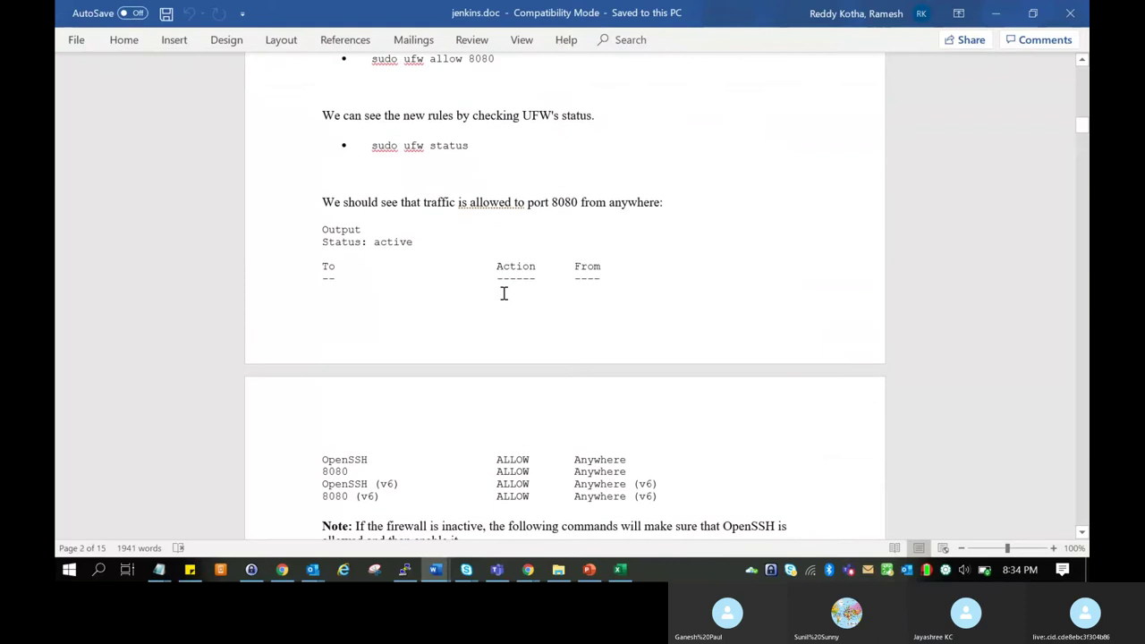
scroll(503, 293, "down", 4)
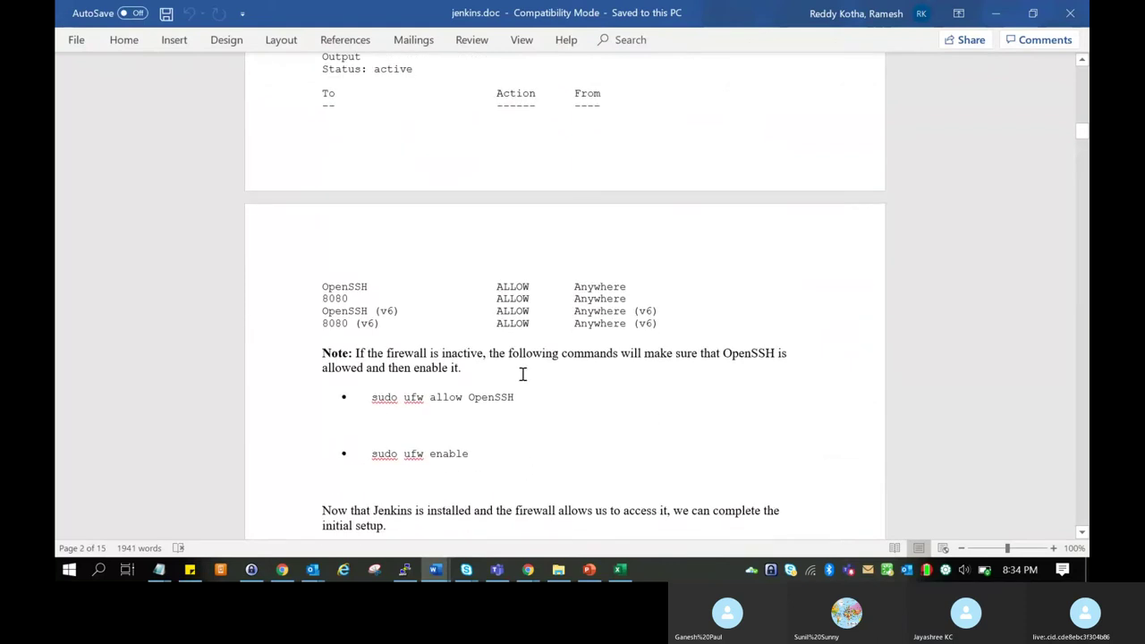
left_click_drag(384, 400, 505, 404)
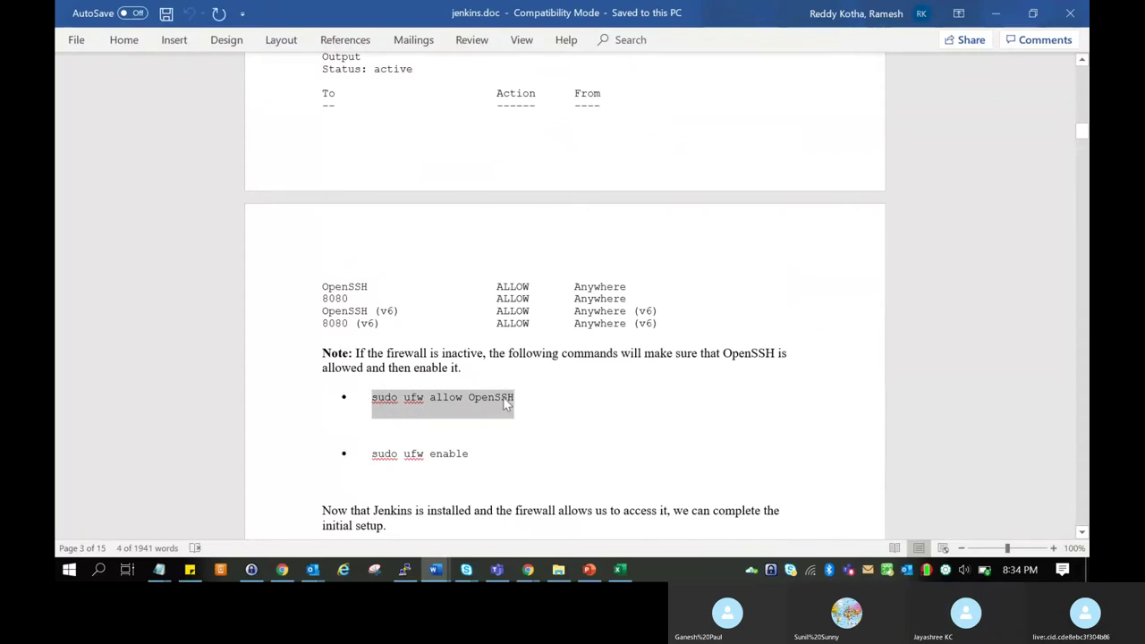
key("alt+Tab")
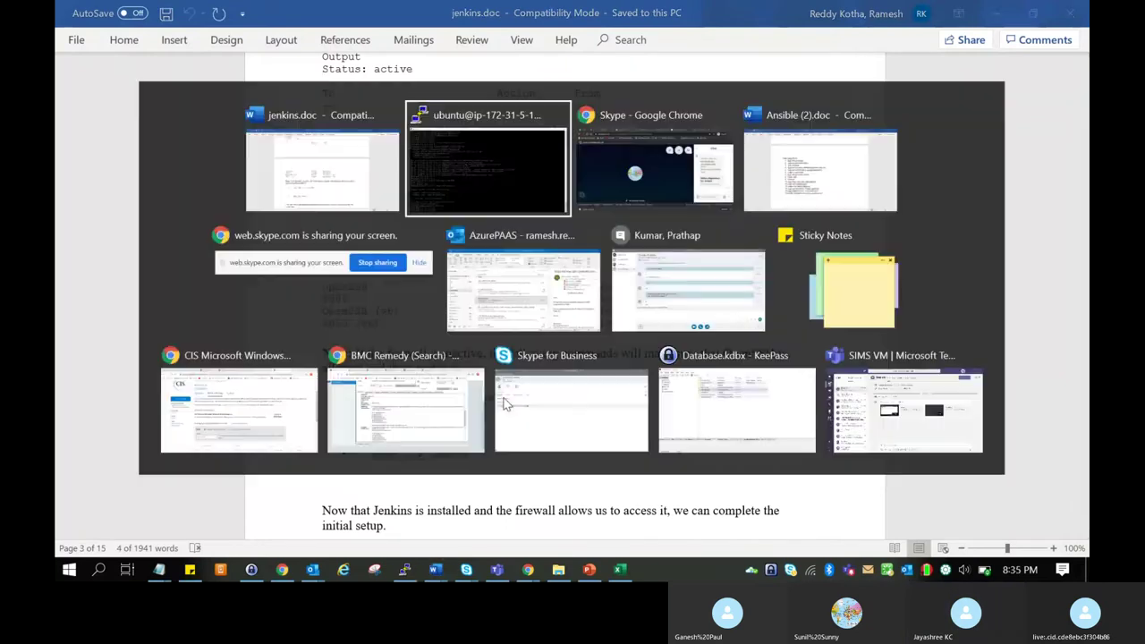
Run 'sudo ufw allow OpenSSH' in PuTTY after removing the pasted bullet.
right_click(503, 401)
key("Left")
key("Left")
key("Left")
key("Left")
key("Left")
key("Left")
key("Left")
key("Left")
key("Left")
key("Left")
key("Left")
key("Left")
key("Left")
key("Left")
key("Left")
key("Left")
key("Left")
key("Left")
key("Left")
key("Left")
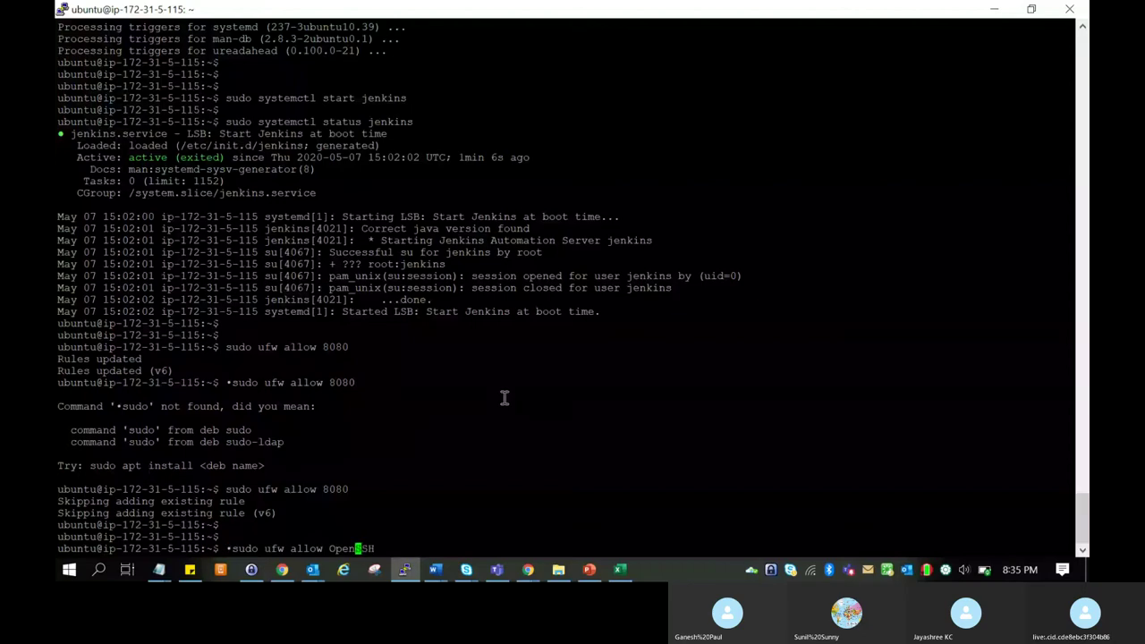
key("BackSpace")
key("Return")
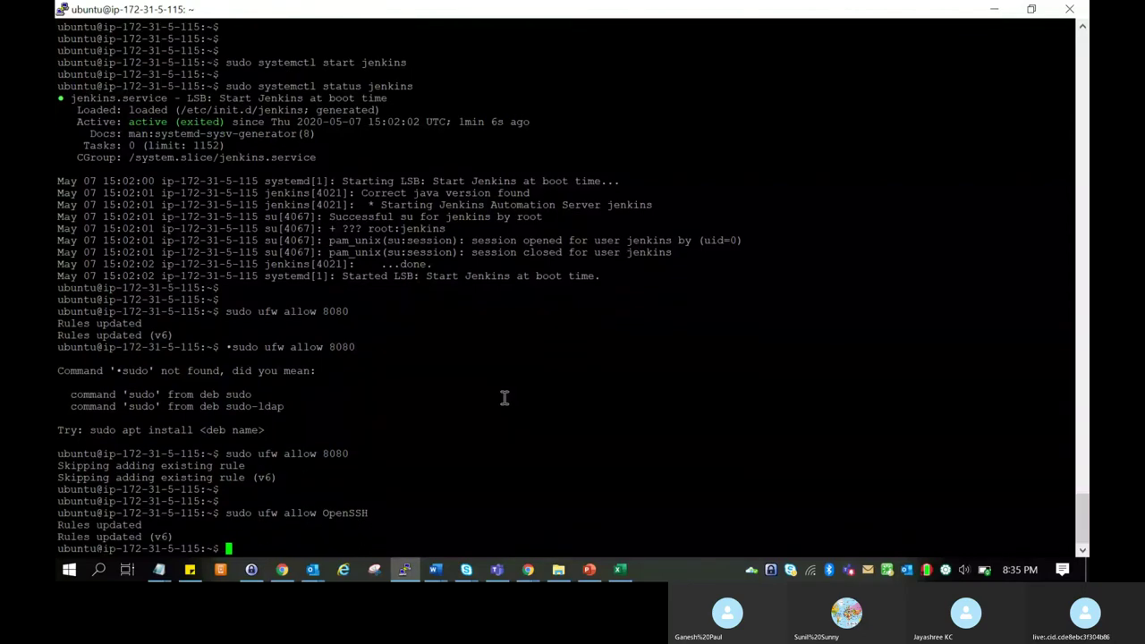
key("Return")
Enable the firewall with 'sudo ufw enable', answering y to the confirmation.
key("alt+Tab")
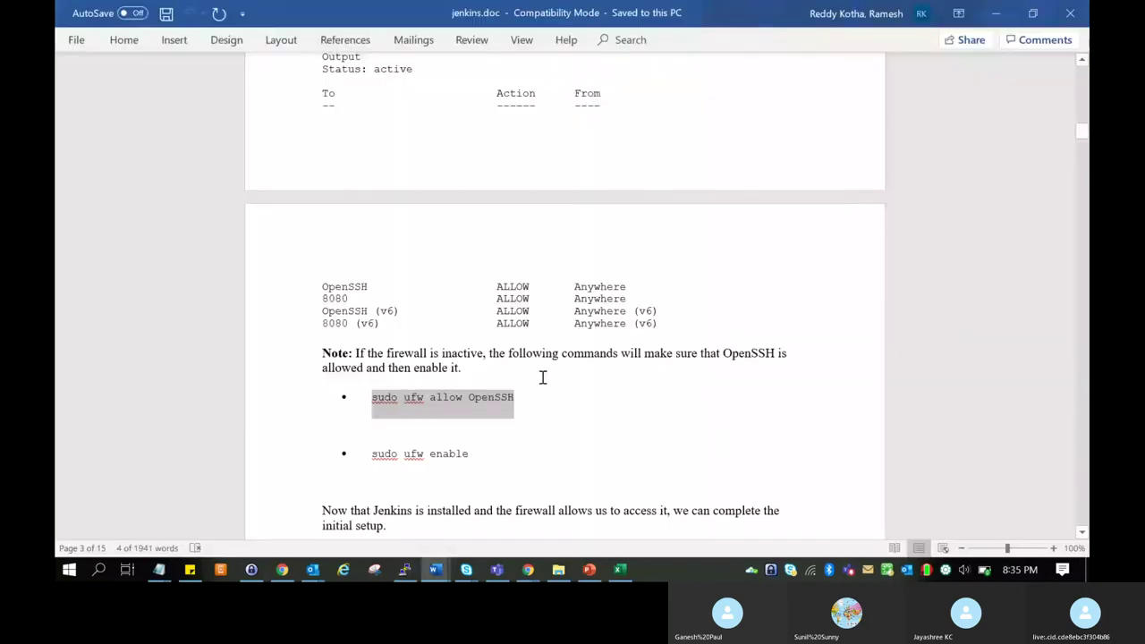
key("alt+Tab")
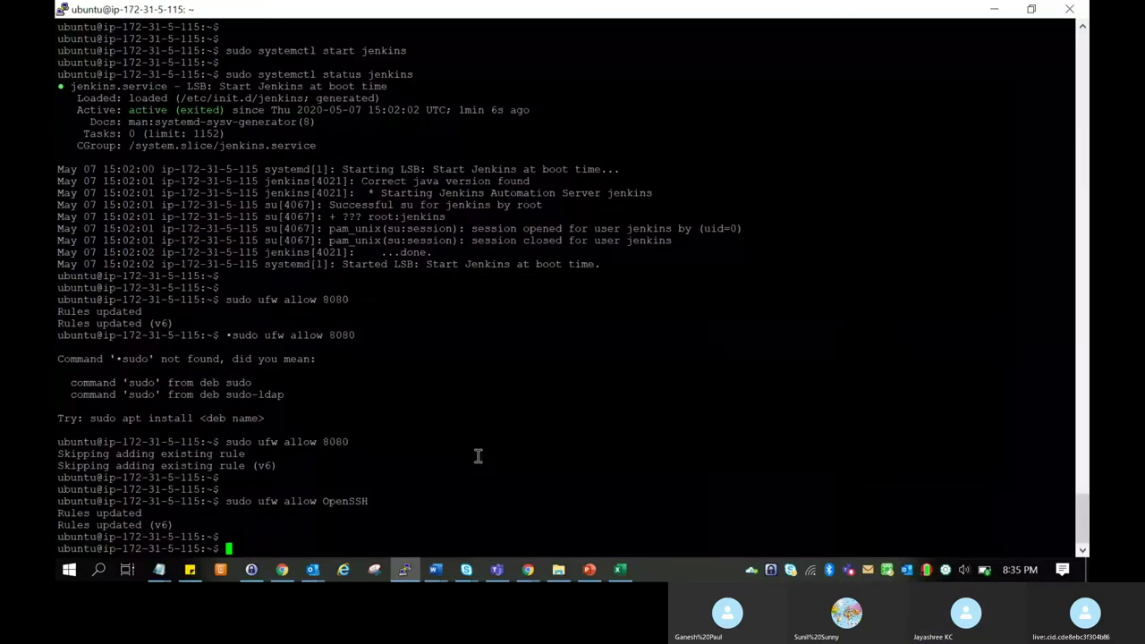
type("sudo uf")
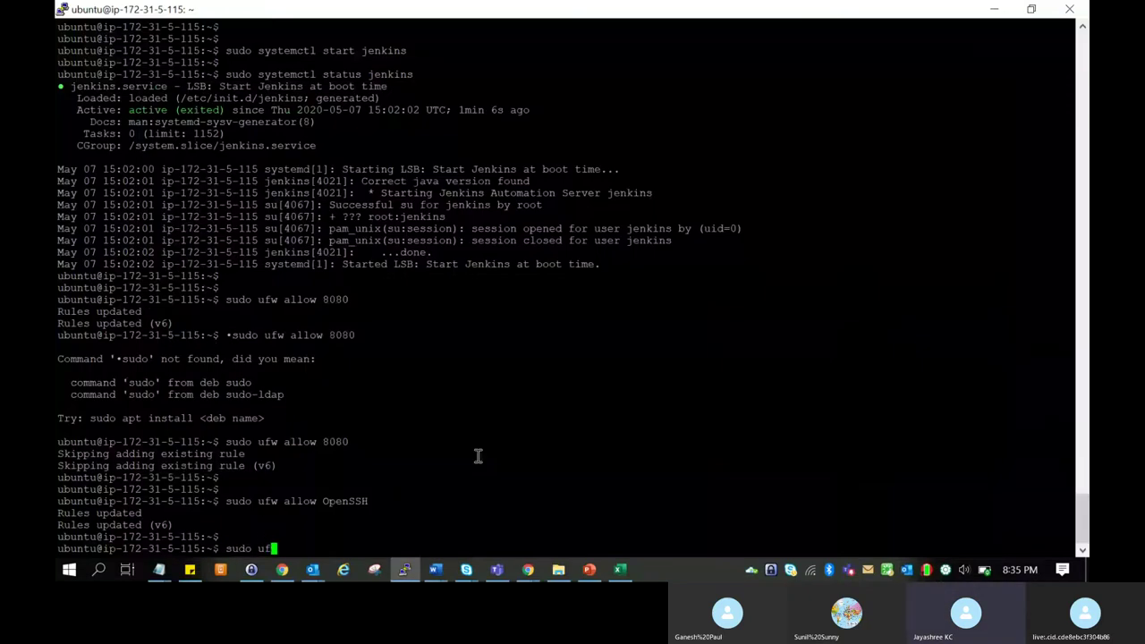
type("w enable")
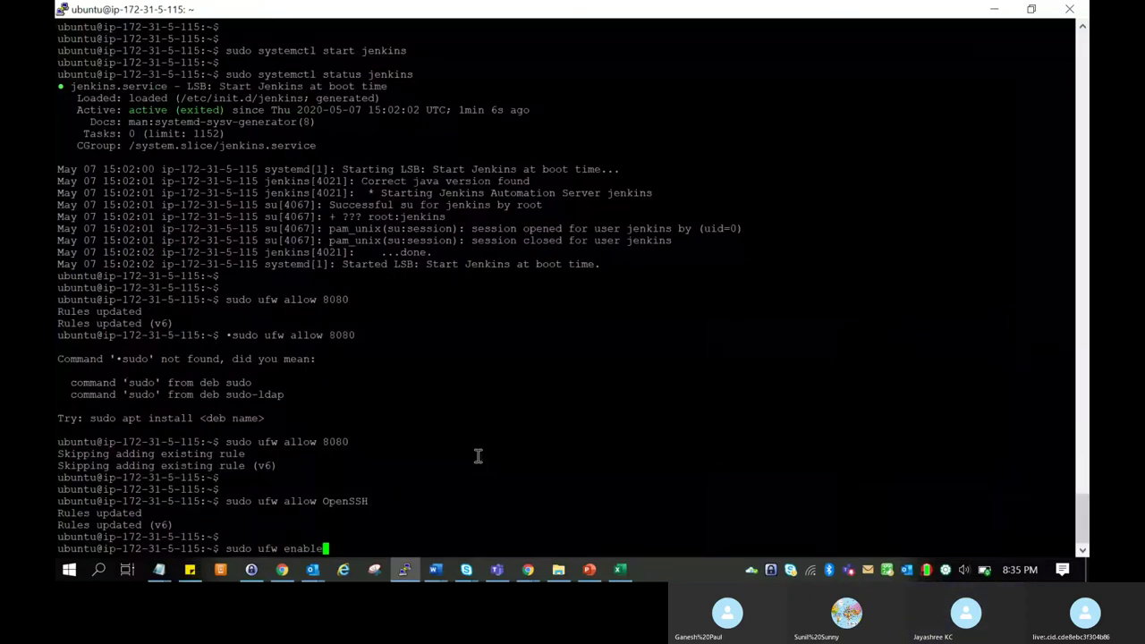
key("Return")
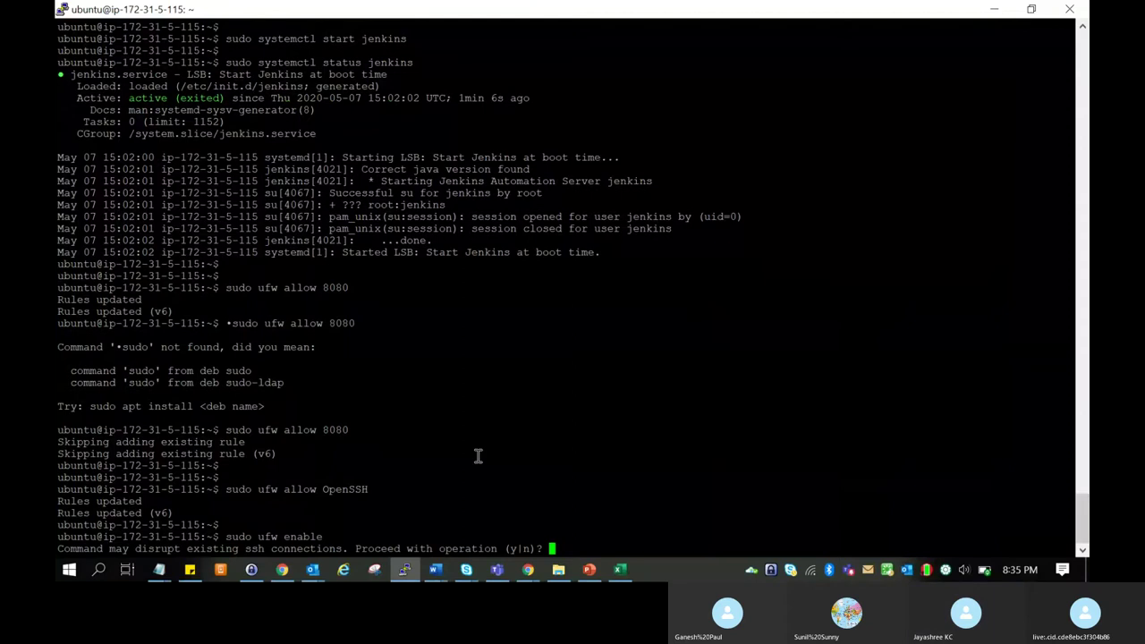
type("y")
key("Return")
key("Return")
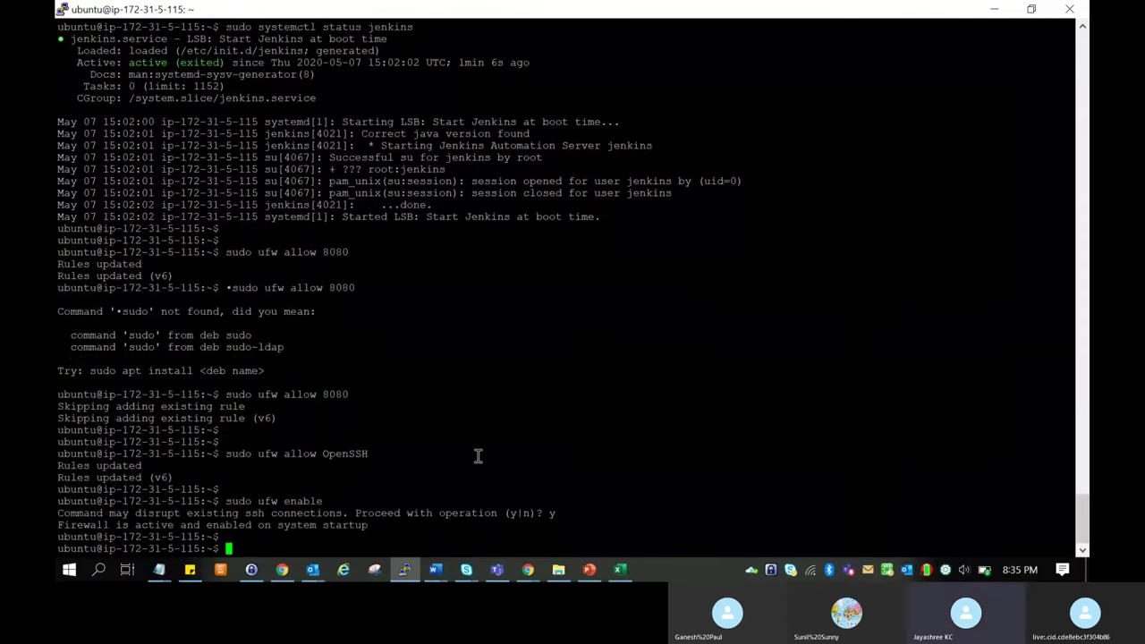
key("Return")
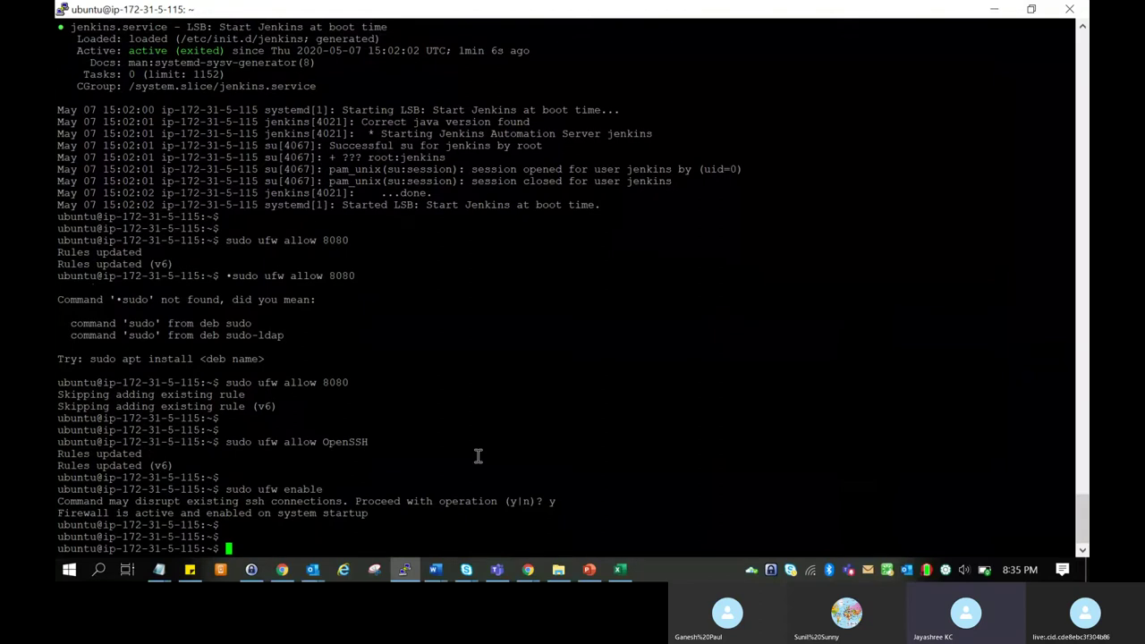
key("alt+Tab")
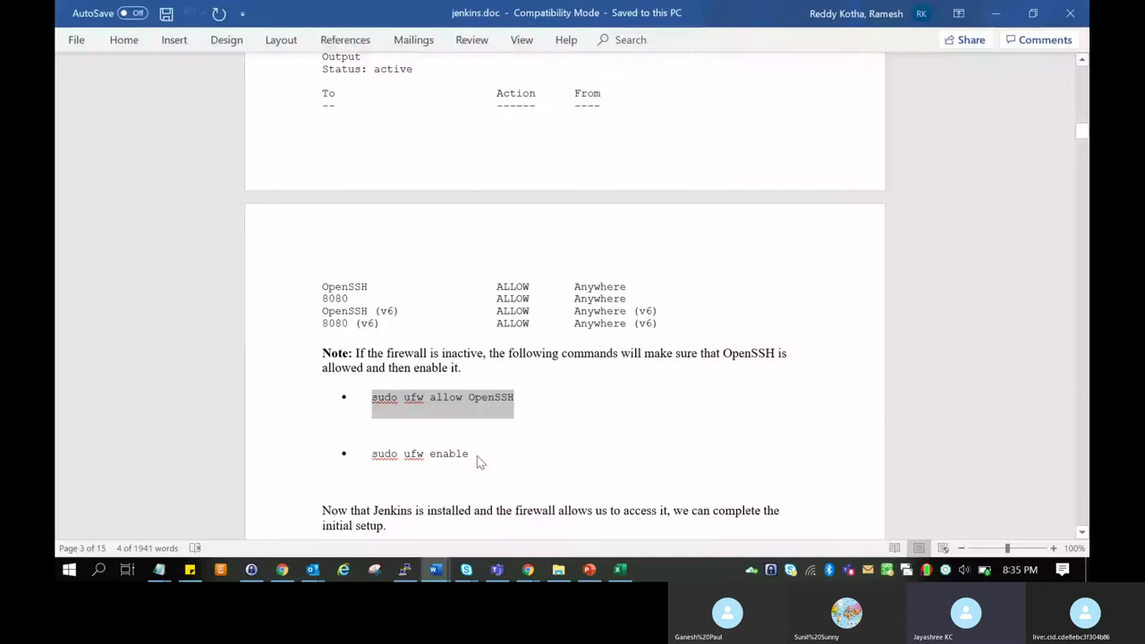
right_click(476, 455)
scroll(476, 455, "down", 5)
left_click(737, 411)
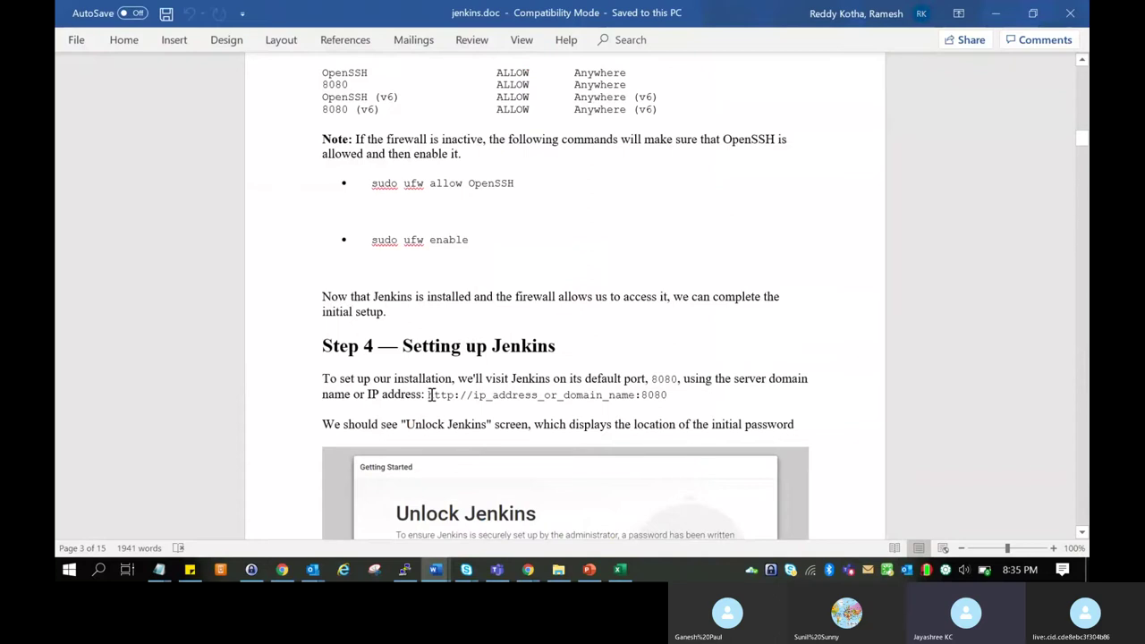
left_click_drag(428, 394, 653, 403)
key("ctrl+c")
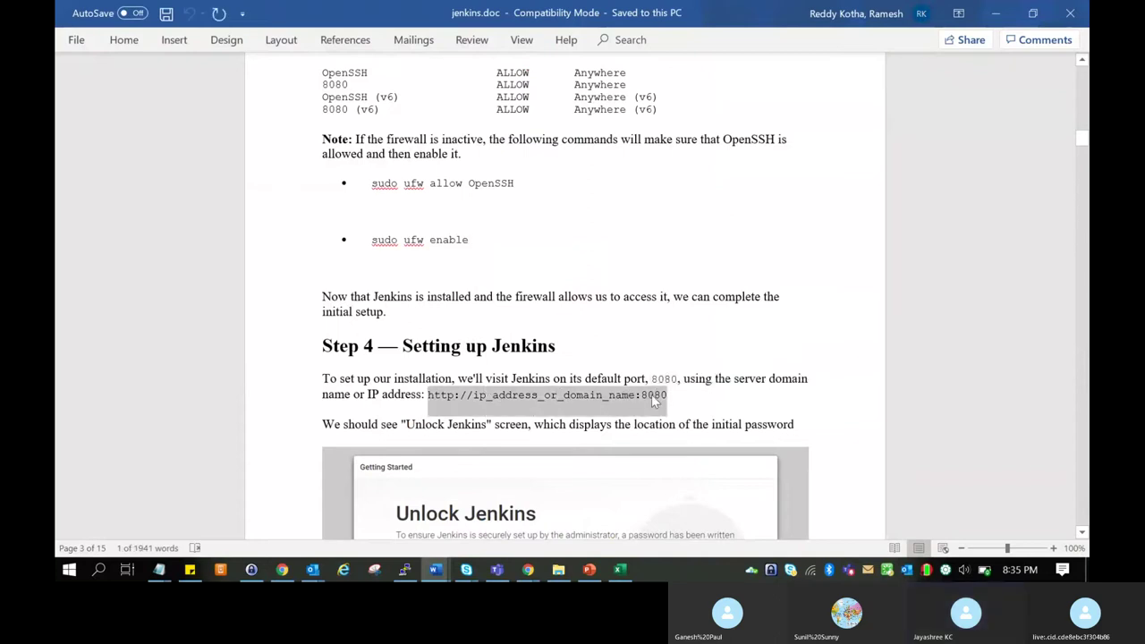
key("alt+Tab")
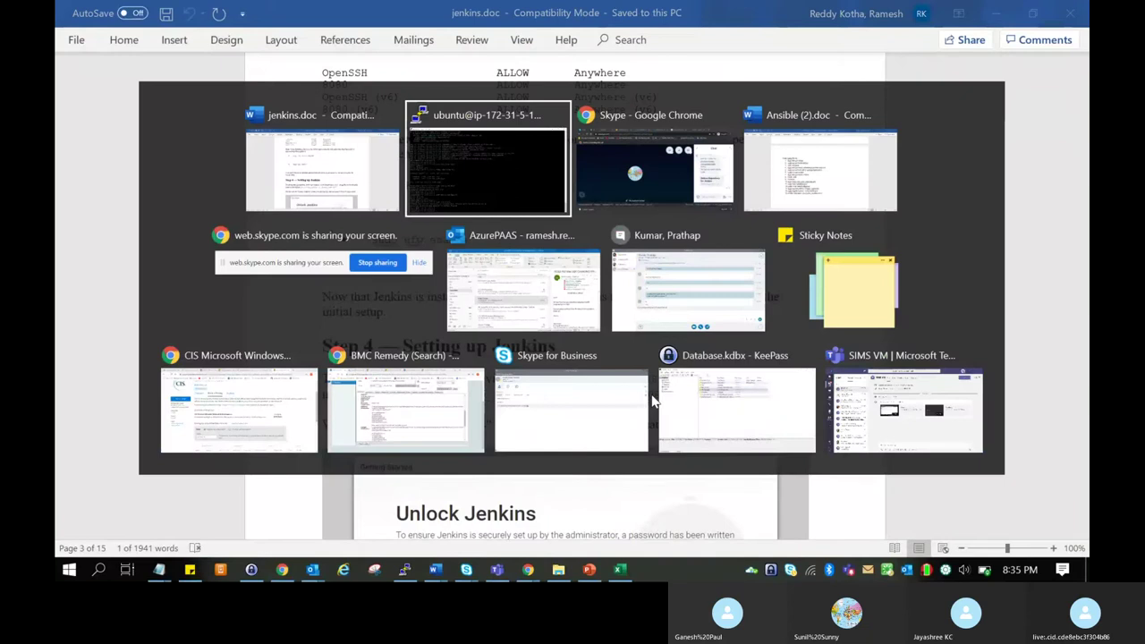
key("alt+Tab")
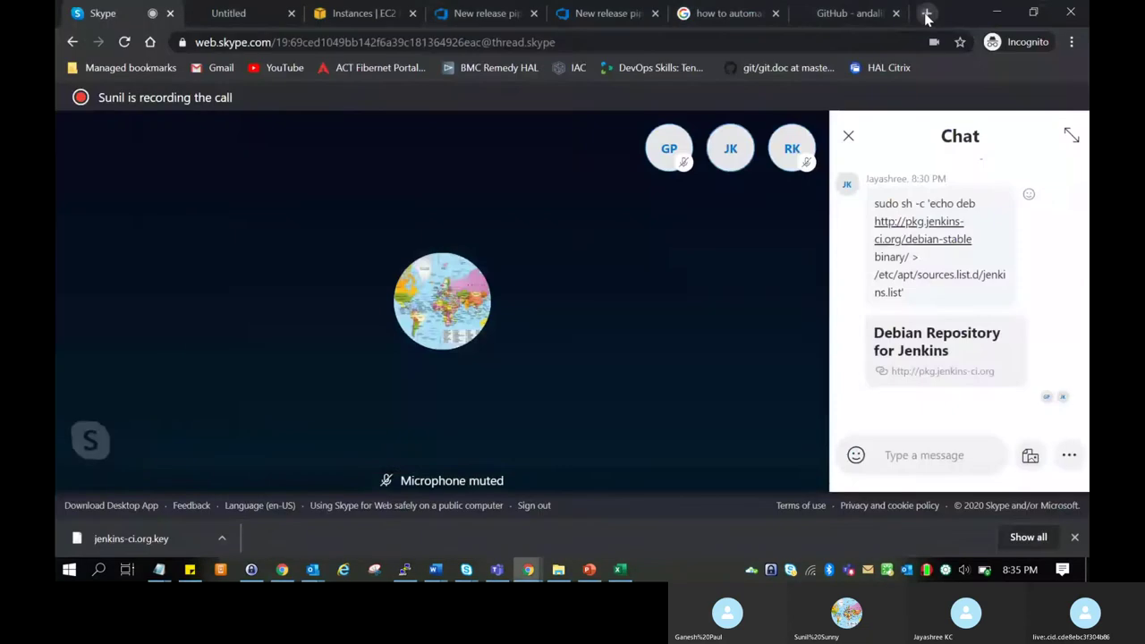
Try the copied placeholder Jenkins address in a new incognito browser tab.
left_click(926, 13)
key("ctrl+v")
key("Return")
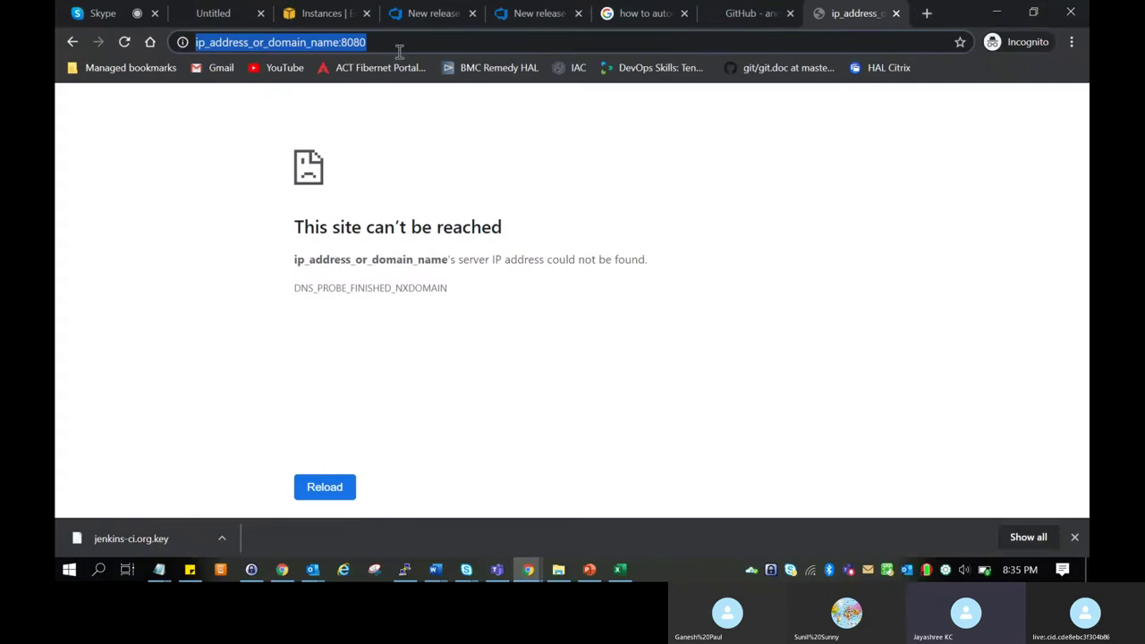
key("alt+Tab")
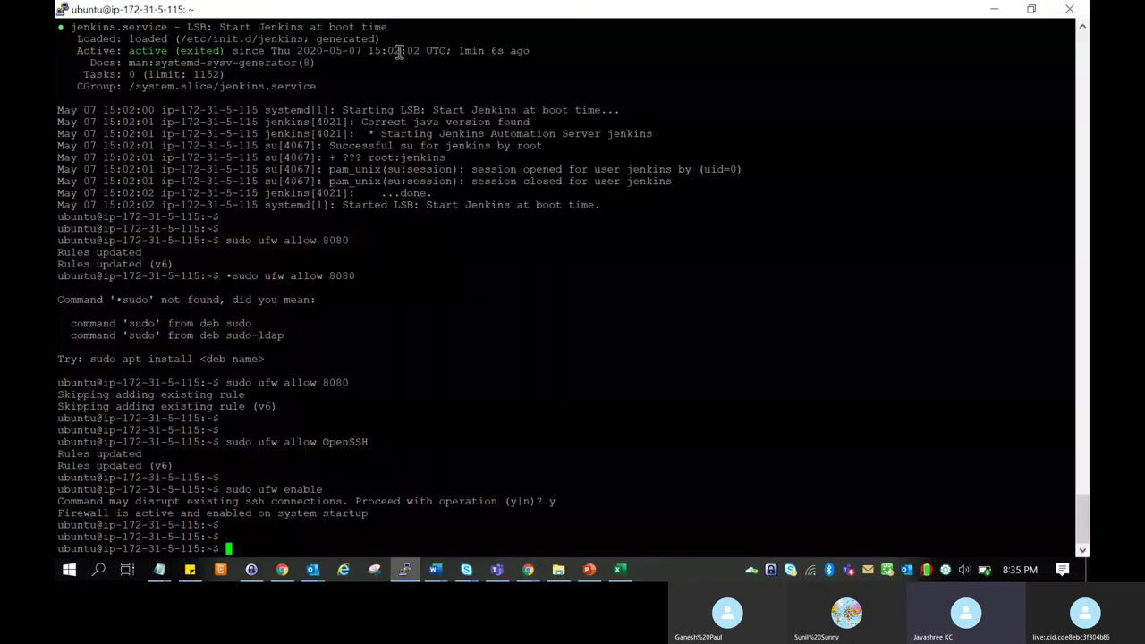
key("alt+Tab")
key("alt+Tab")
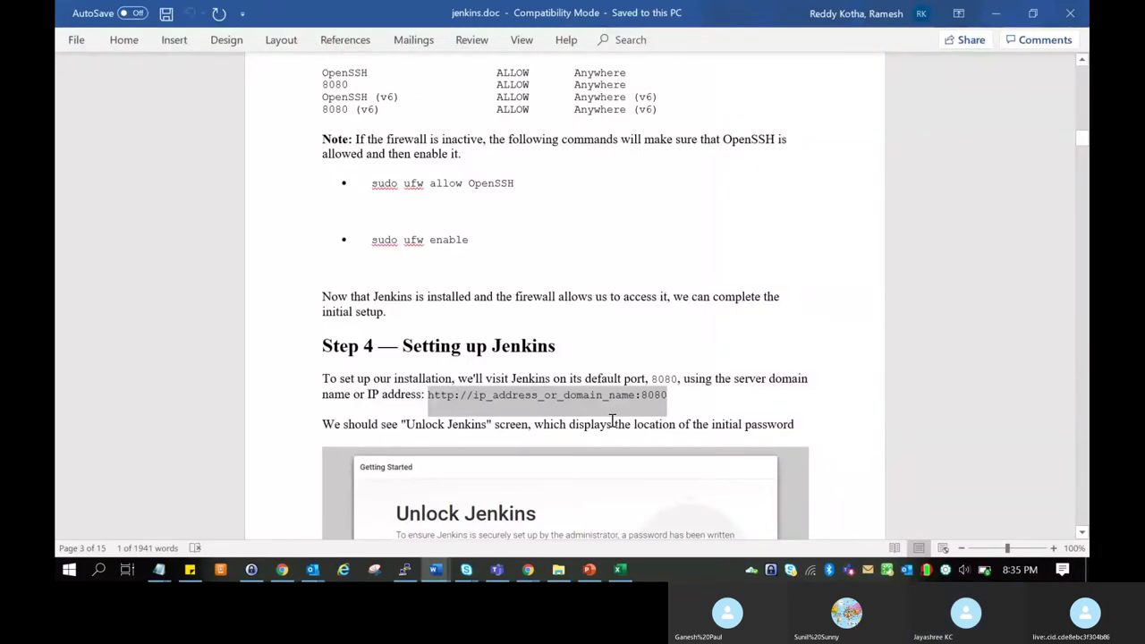
left_click(527, 572)
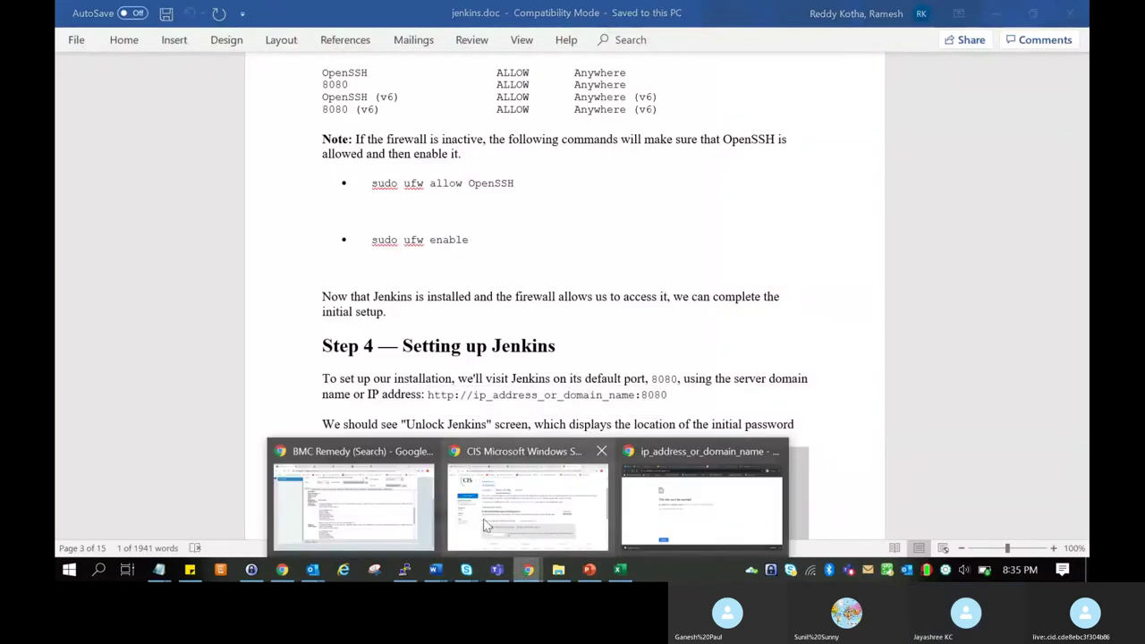
left_click(701, 500)
Copy the EC2 instance's public IP and load Jenkins at 13.127.97.108:8080.
left_click(324, 13)
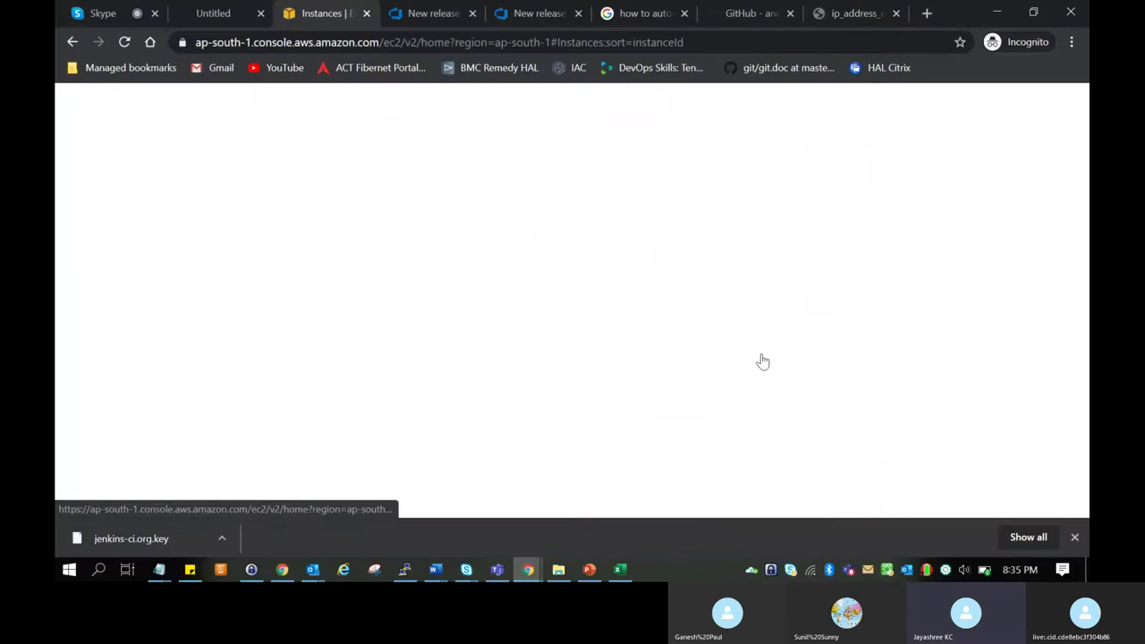
scroll(965, 458, "up", 5)
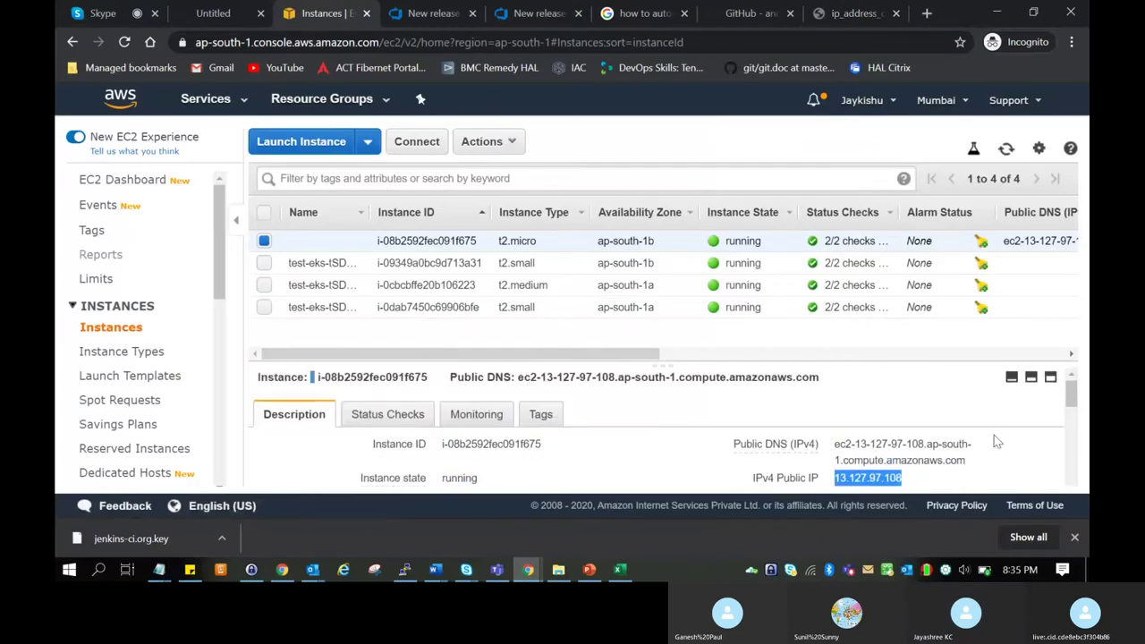
left_click(914, 478)
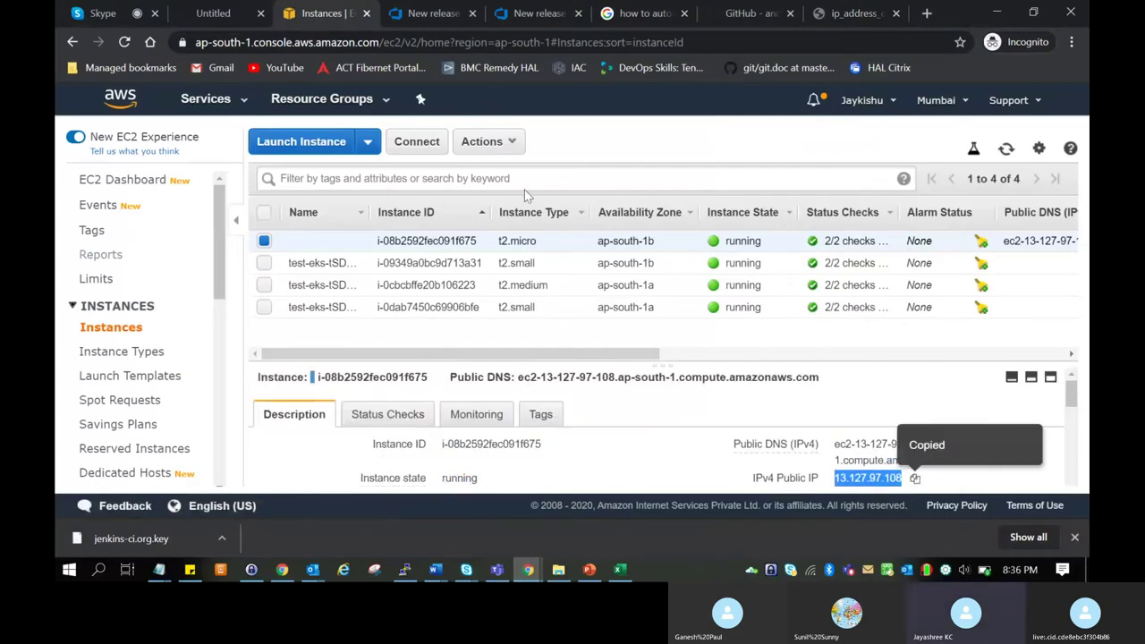
left_click(857, 13)
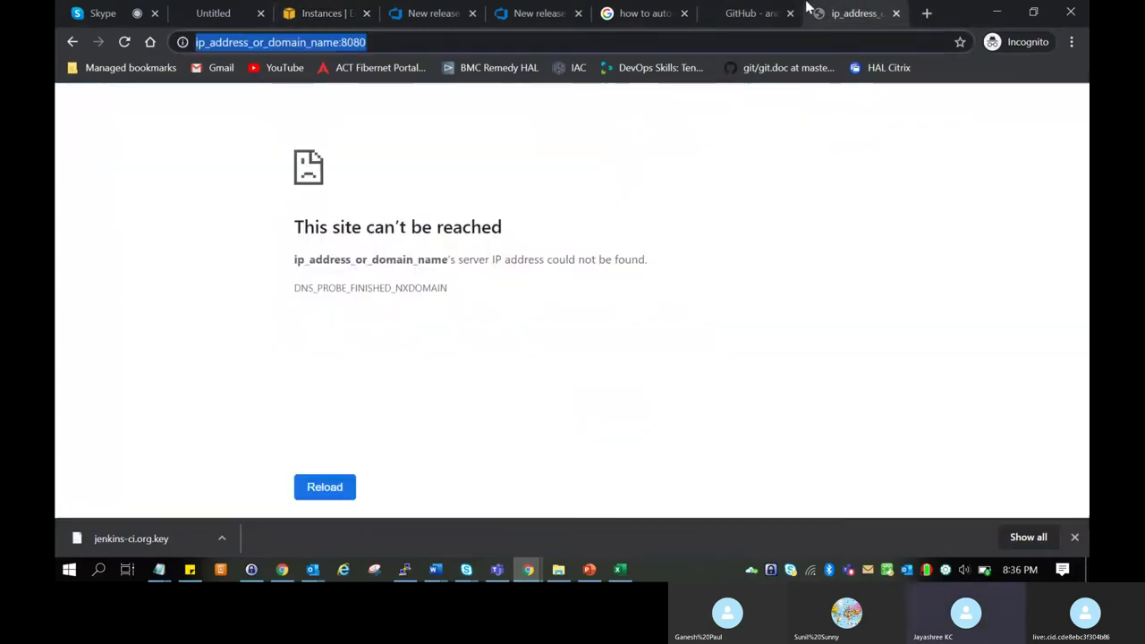
left_click(340, 45)
left_click_drag(338, 42, 174, 41)
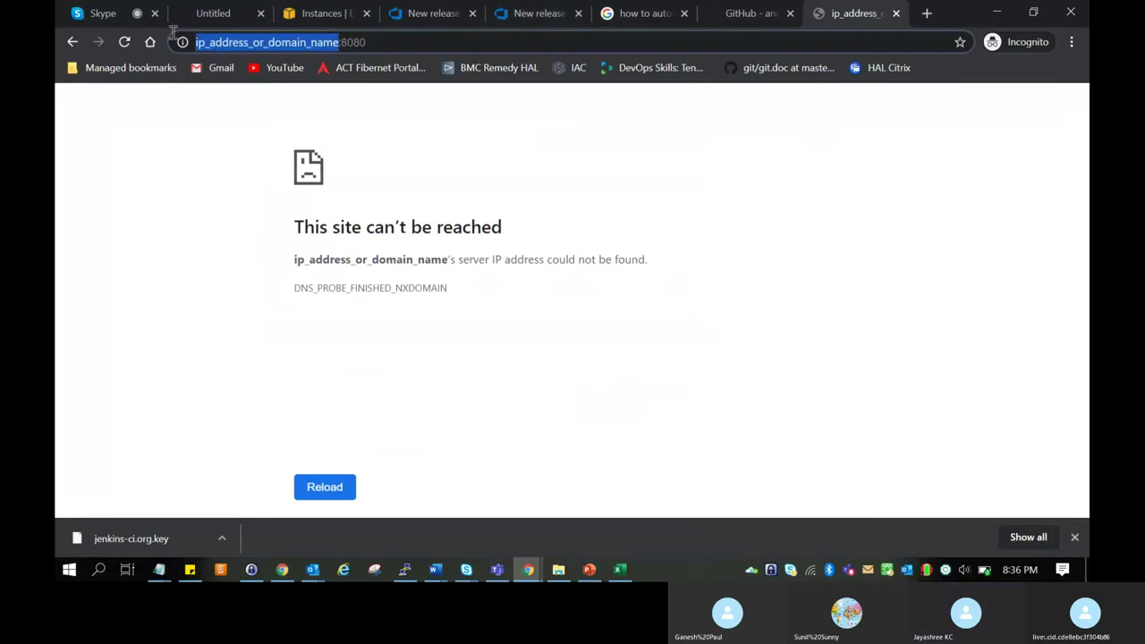
key("ctrl+v")
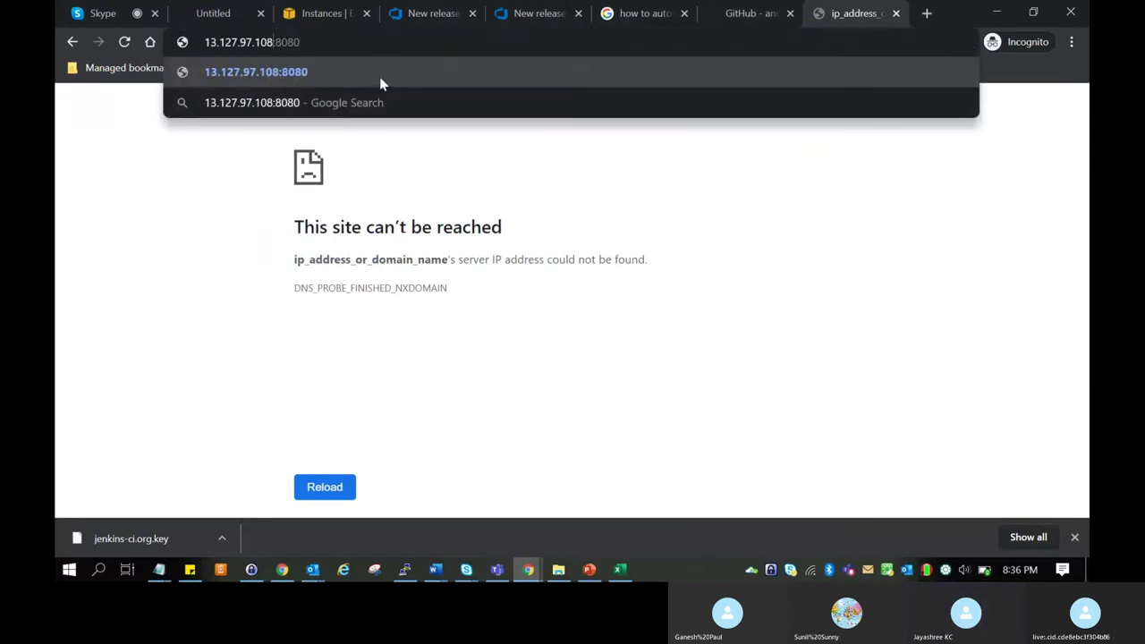
left_click(348, 73)
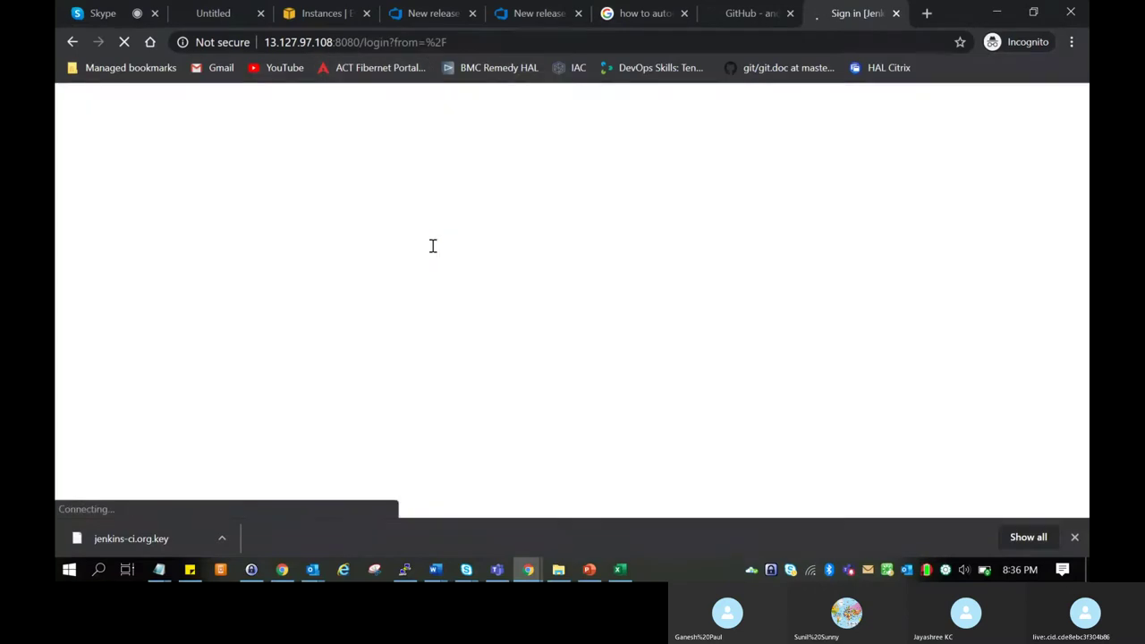
Copy the initialAdminPassword file path shown on the Unlock Jenkins page.
left_click(440, 411)
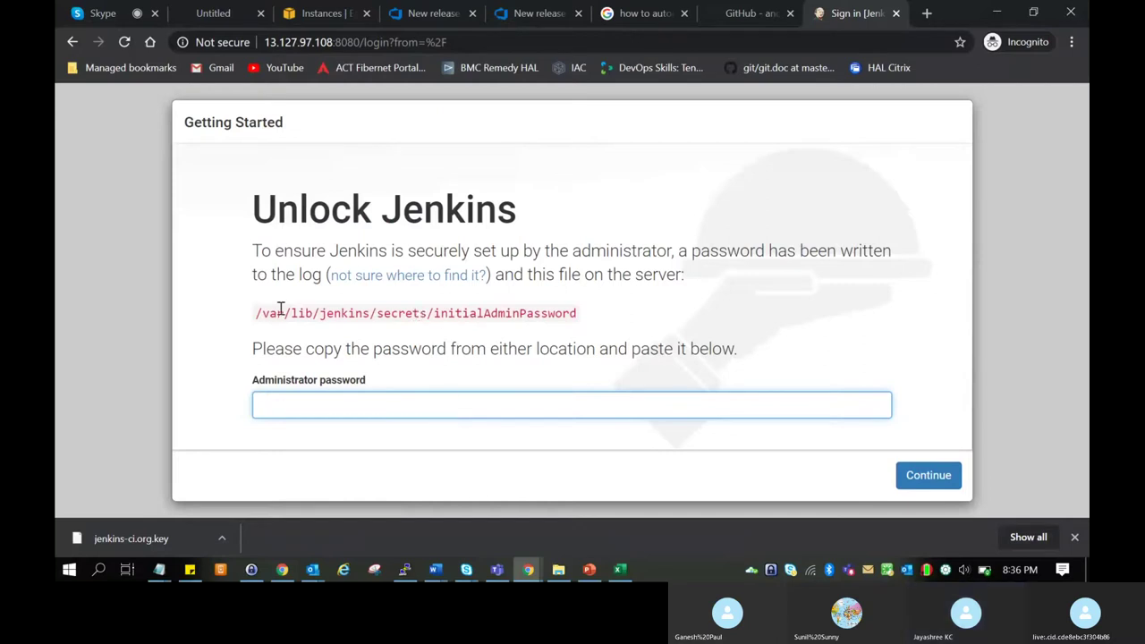
left_click_drag(255, 313, 578, 322)
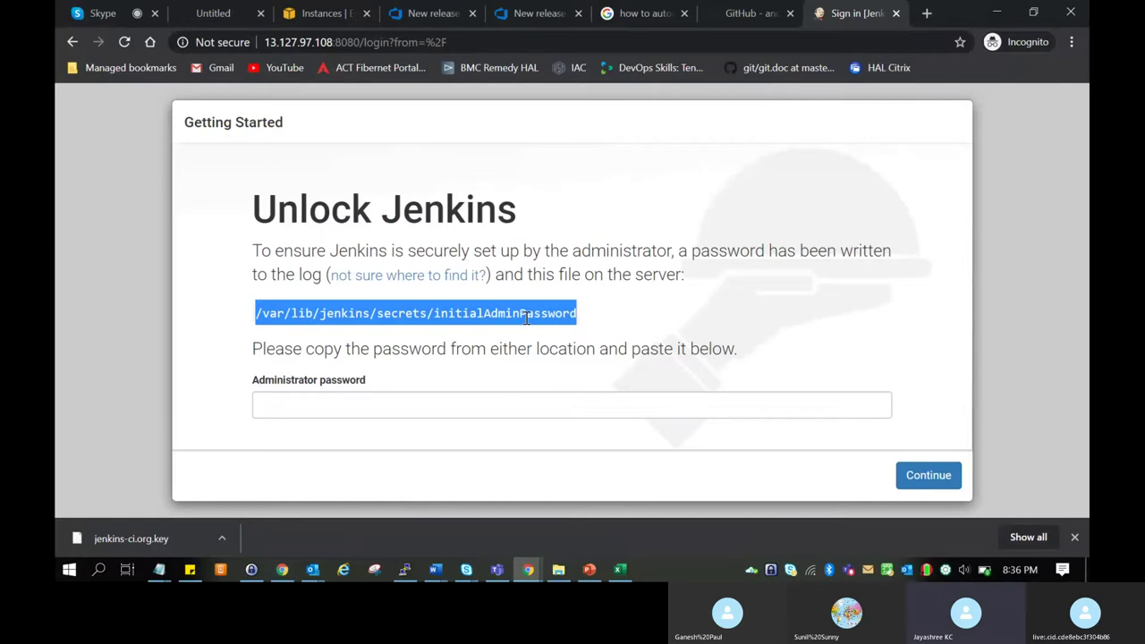
right_click(525, 315)
left_click(536, 328)
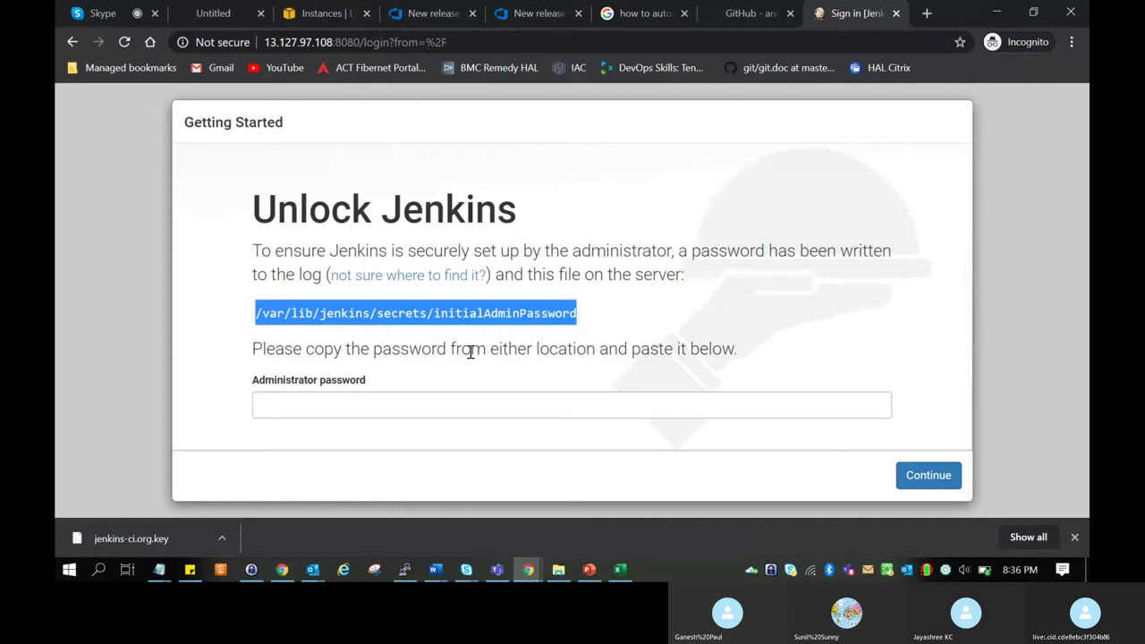
key("alt+Tab")
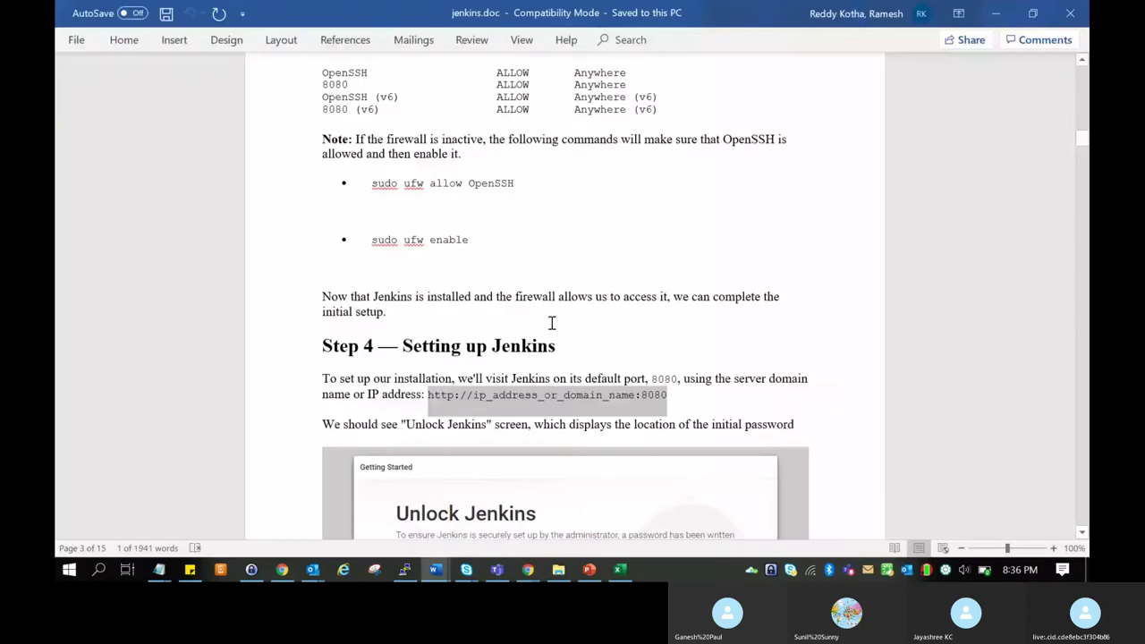
Run 'cat' on the initialAdminPassword file in PuTTY, which reports permission denied.
key("alt+Tab")
key("Return")
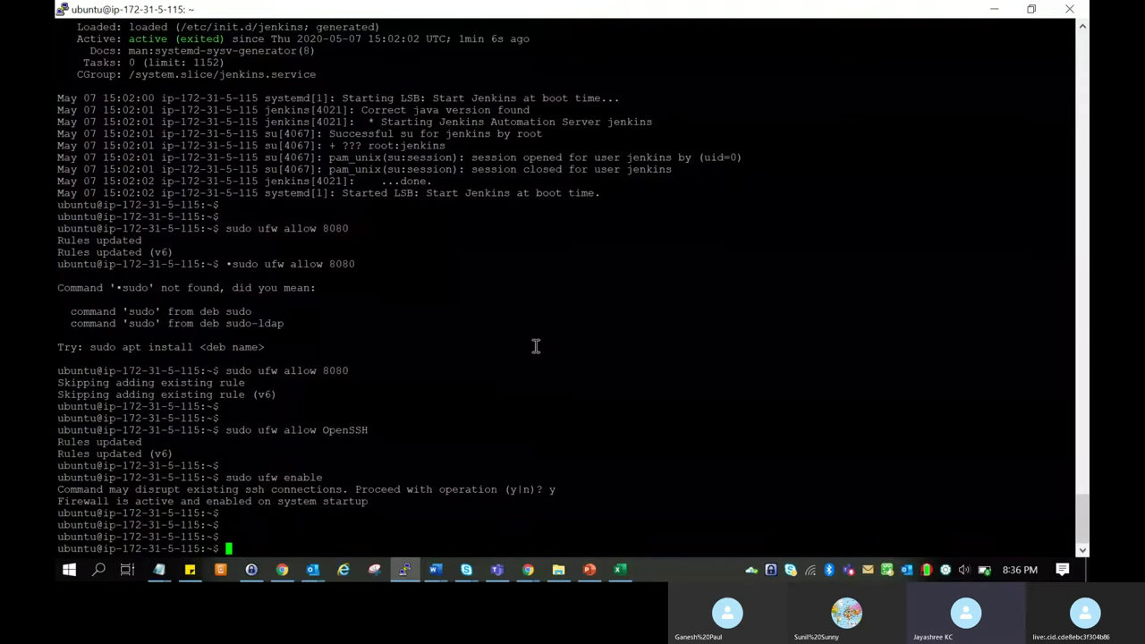
type("cat")
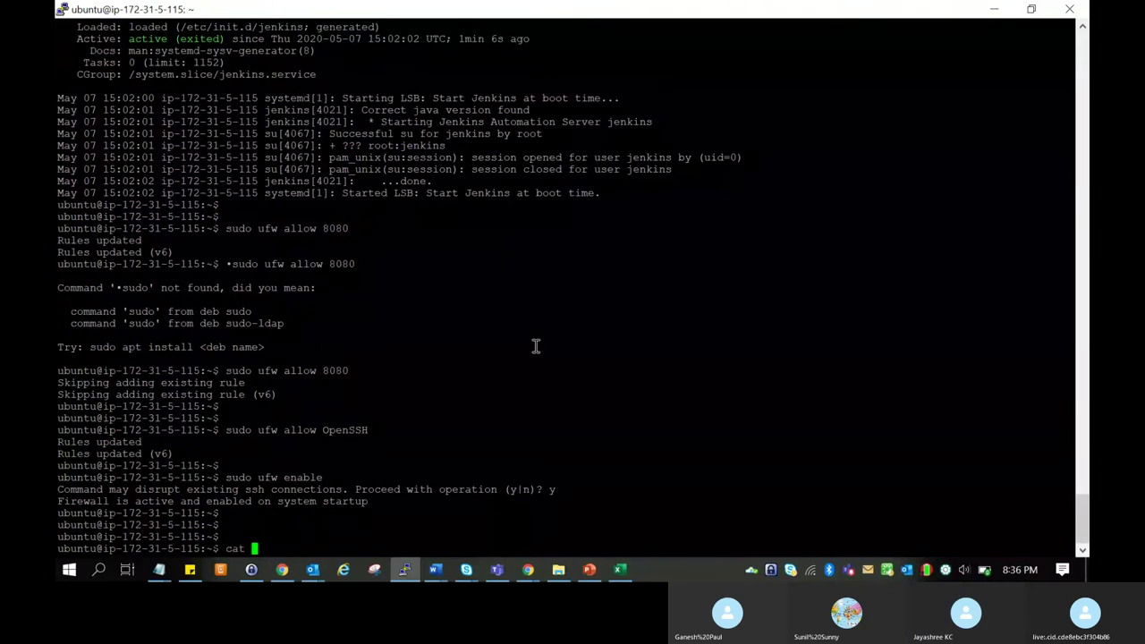
right_click(337, 500)
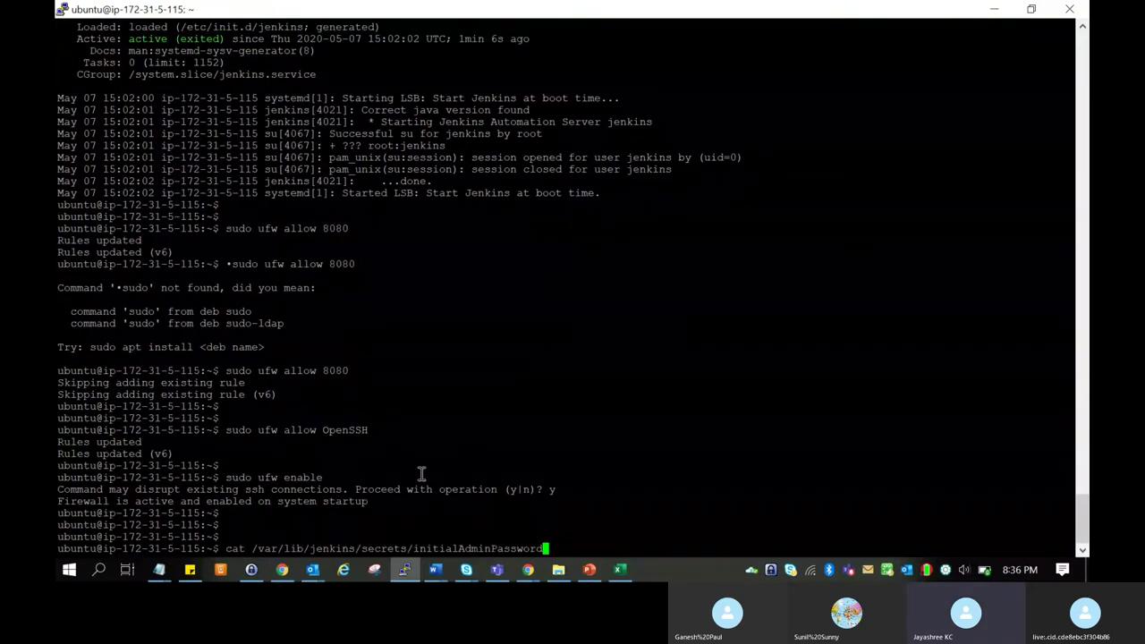
key("Return")
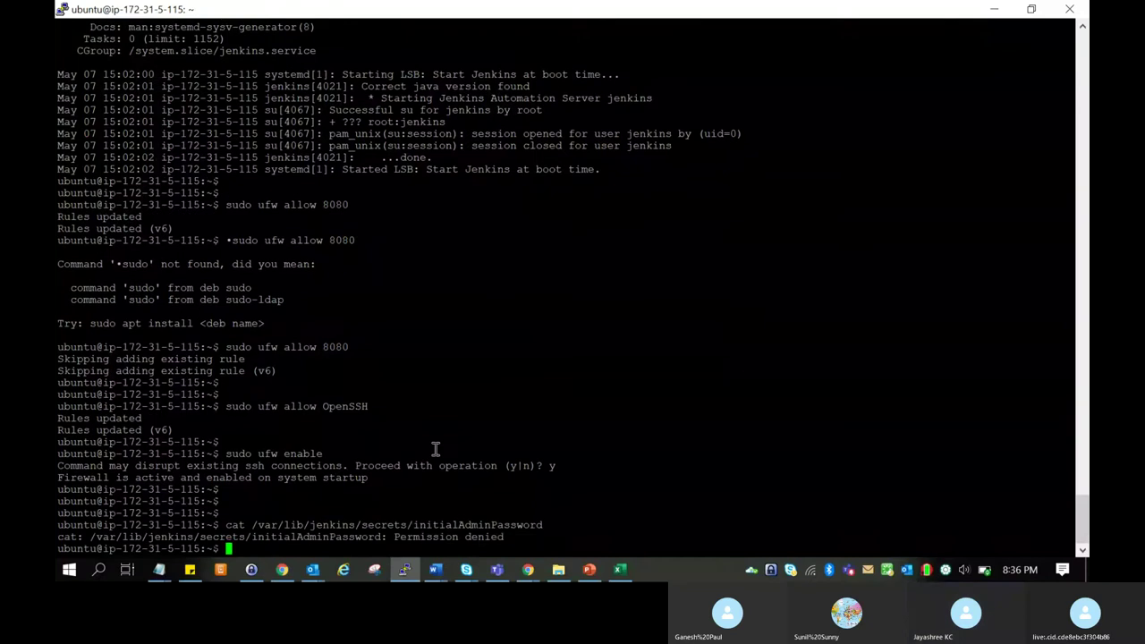
key("Return")
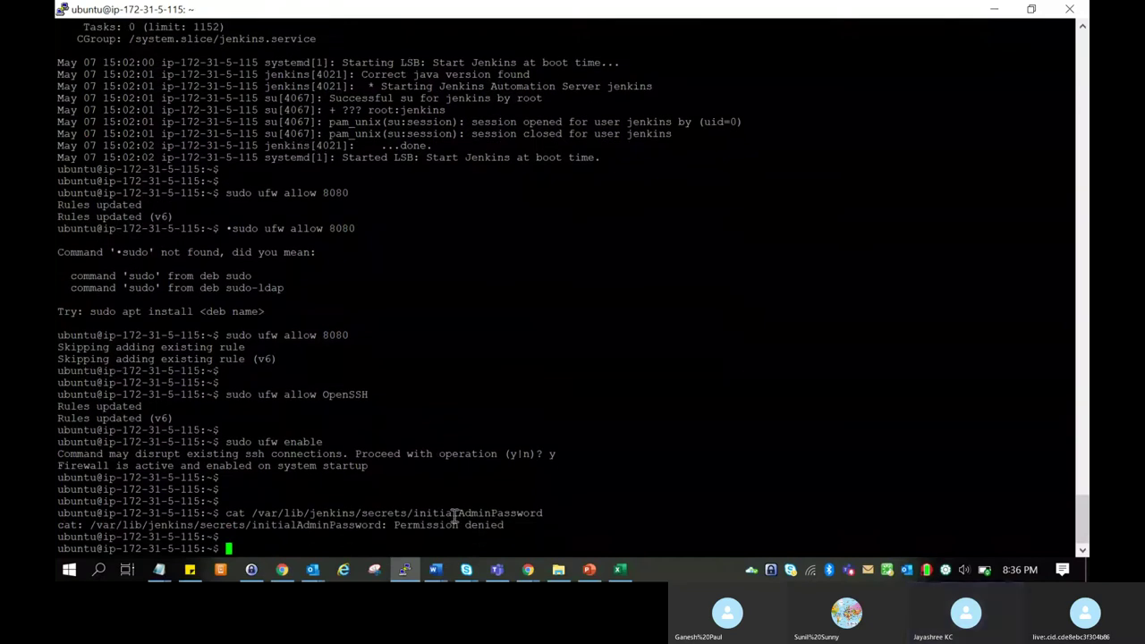
mouse_move(520, 532)
left_mouse_down()
mouse_move(397, 521)
mouse_move(518, 513)
left_mouse_up()
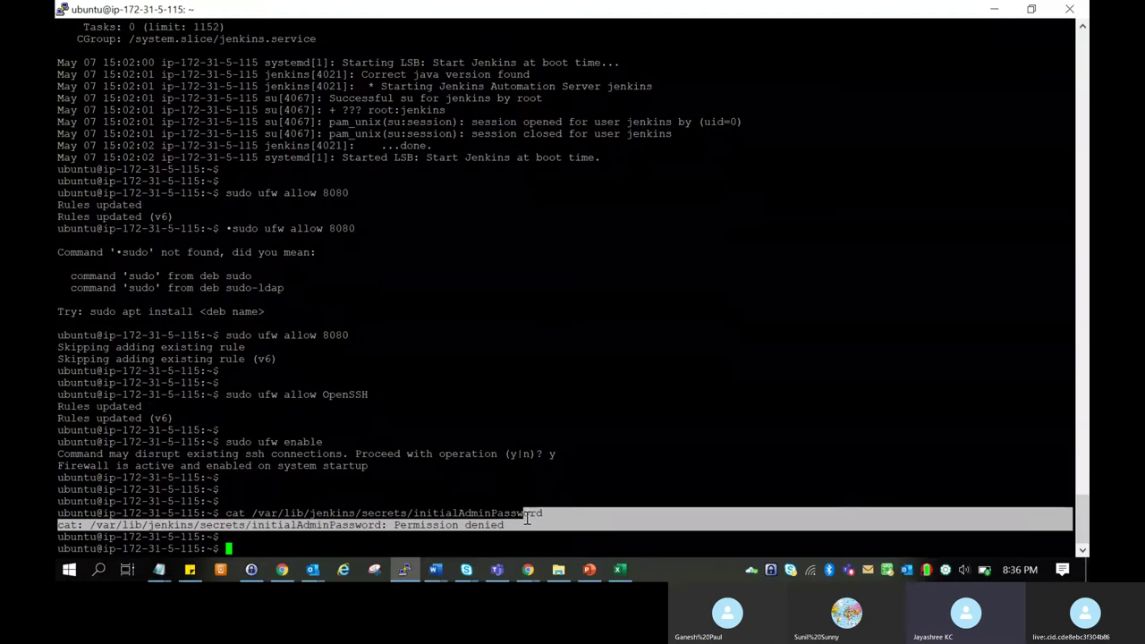
left_click(526, 527)
Rerun the cat command with sudo to print the initial admin password.
type("sudo")
key("Return")
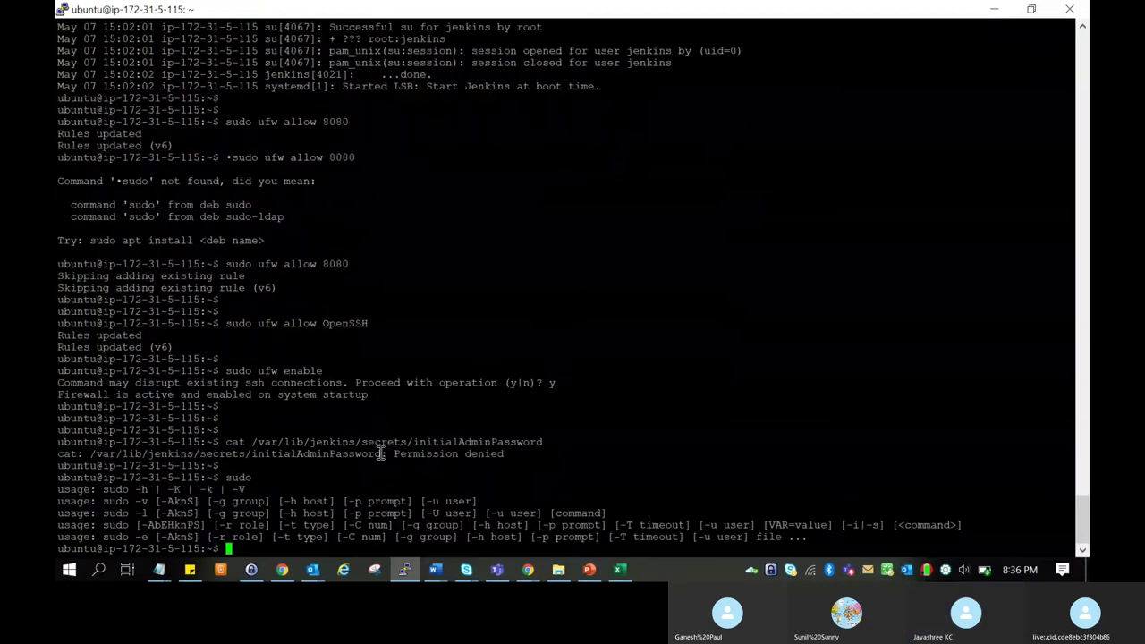
key("Return")
key("Return")
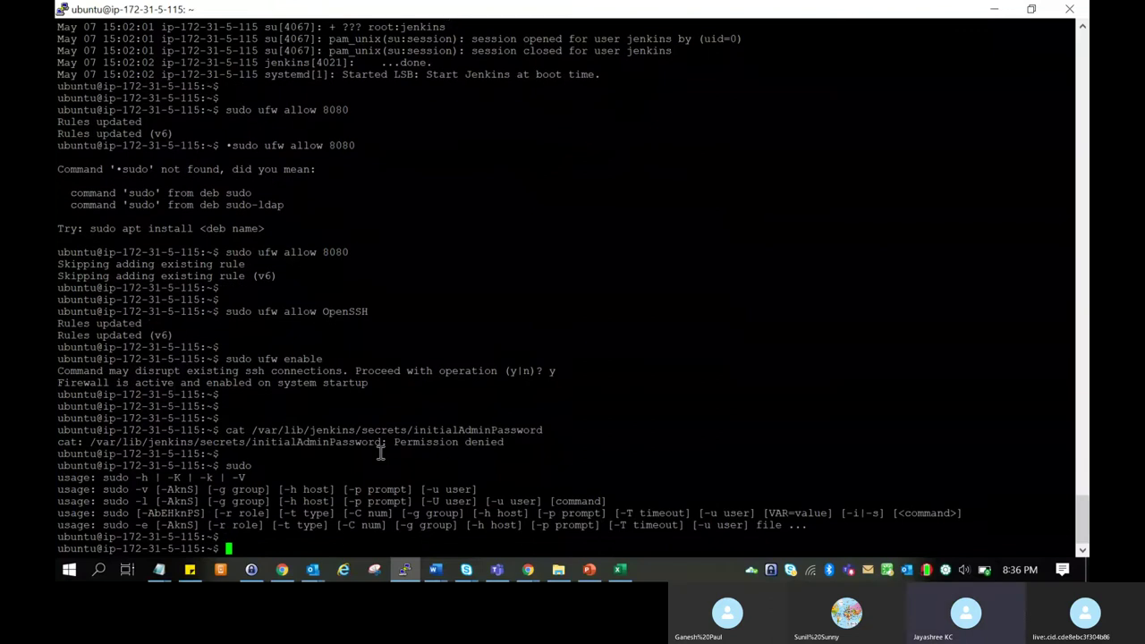
type("sud")
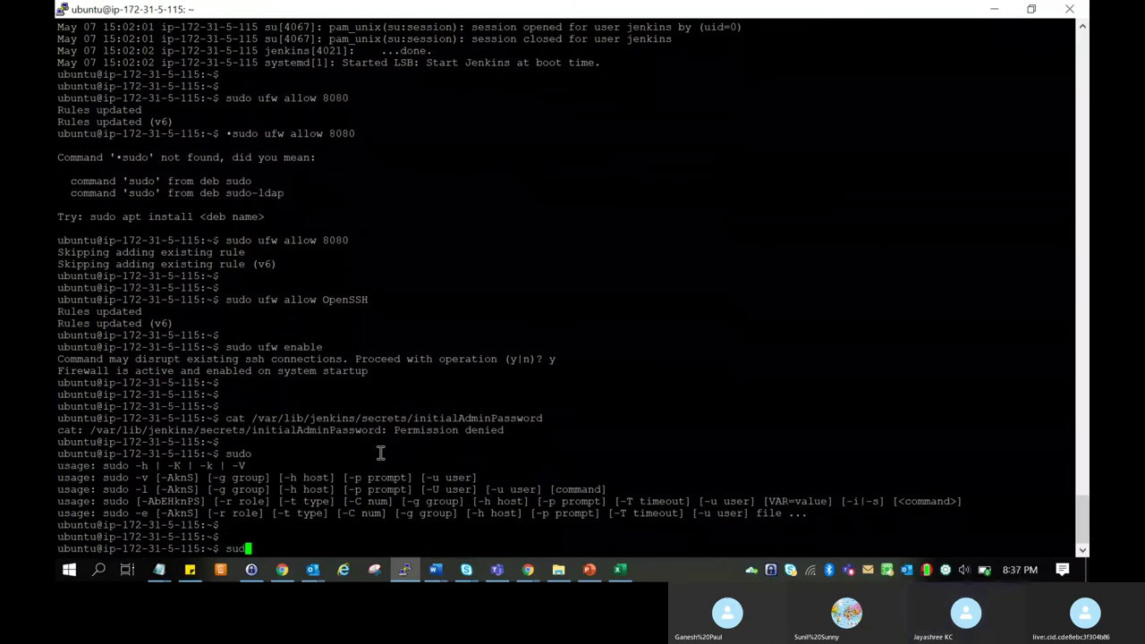
type("o")
key("Up")
key("Up")
key("Left")
key("Left")
key("Left")
key("Left")
key("Left")
key("Left")
key("Left")
key("Left")
key("Left")
key("Left")
key("Left")
key("Left")
key("Left")
key("Left")
key("Left")
key("Left")
key("Left")
key("Left")
key("Left")
key("Left")
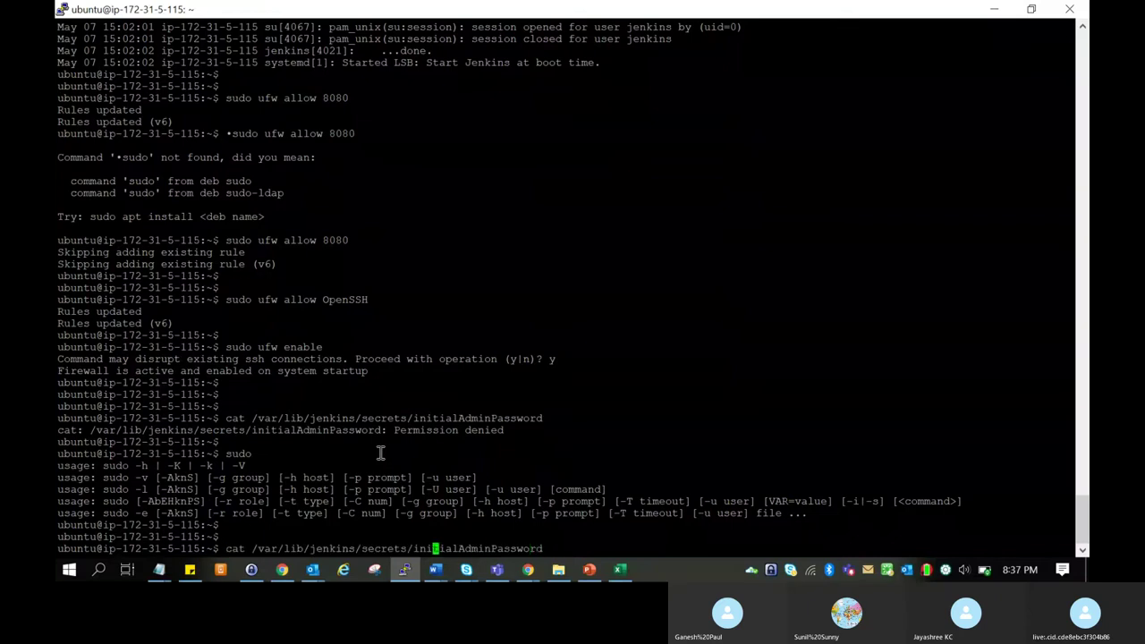
key("Left")
key("Left")
key("Left")
key("Left")
key("Left")
key("Left")
key("Left")
key("Left")
key("Left")
key("Left")
key("Left")
key("Left")
key("Left")
key("Left")
key("Left")
key("Left")
key("Left")
key("Left")
key("Left")
key("Left")
type("sudo")
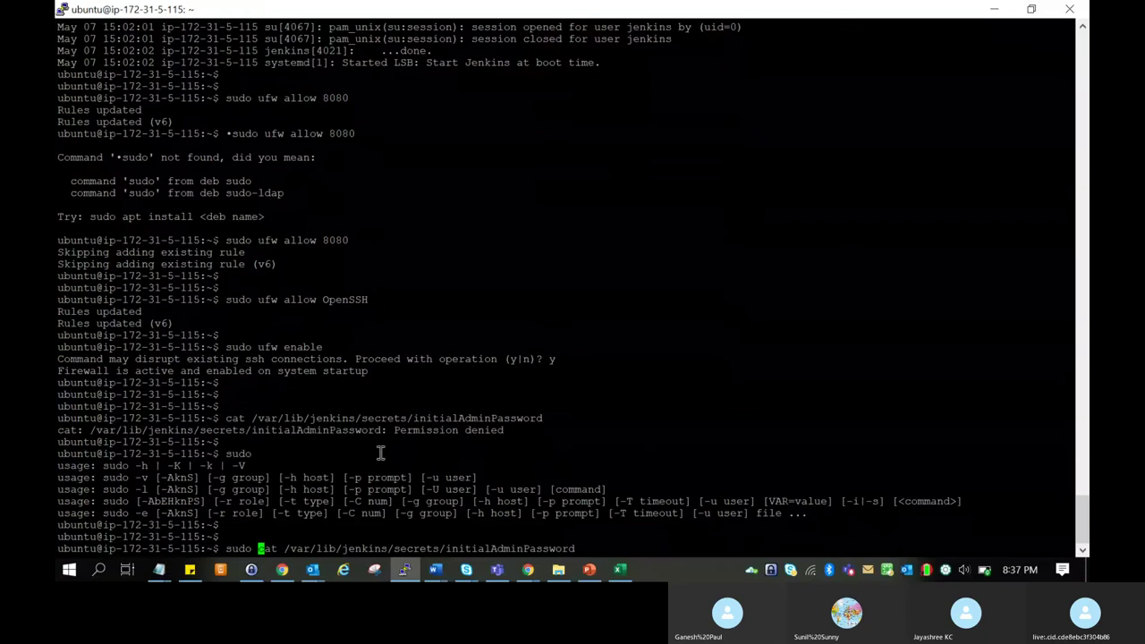
key("Return")
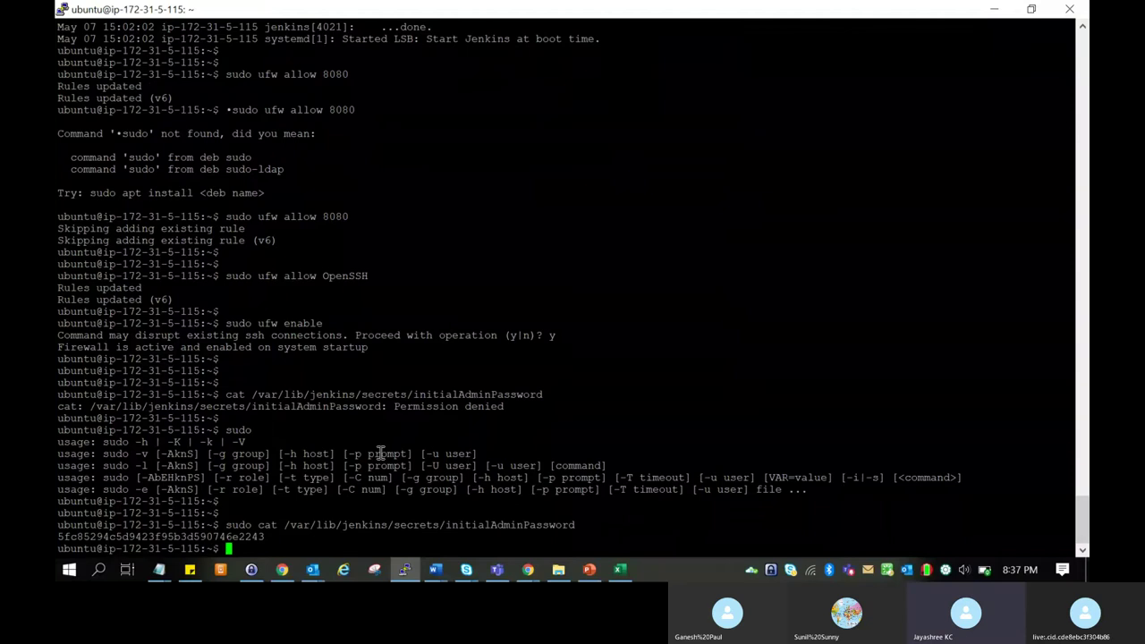
Paste the printed password into Jenkins' Administrator password field and submit it.
left_click_drag(57, 536, 264, 537)
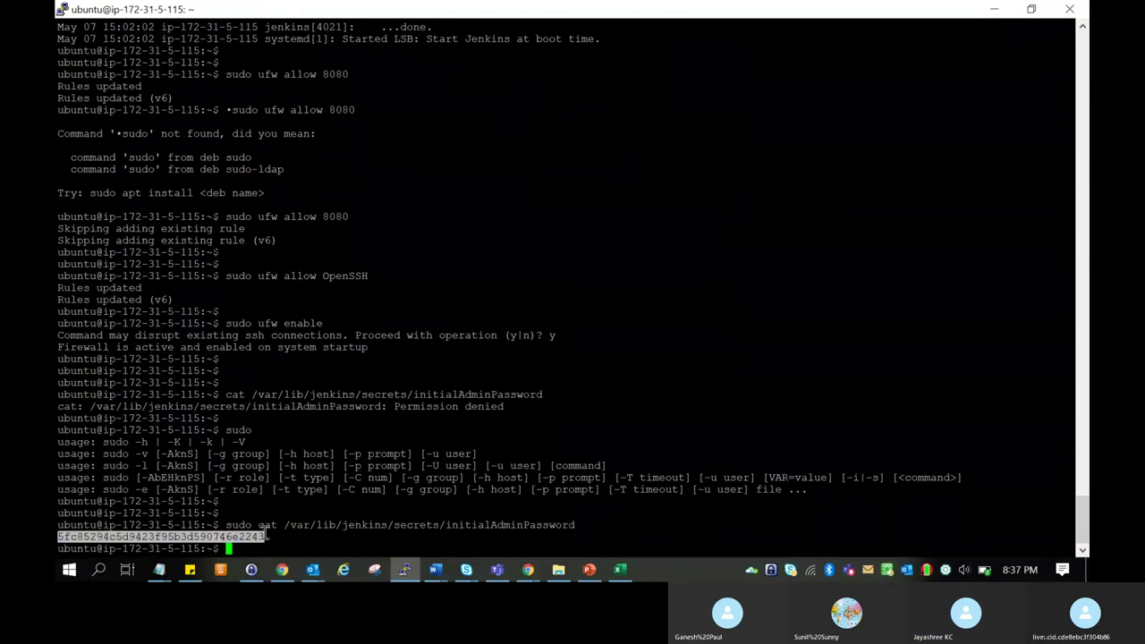
key("ctrl+c")
key("alt+Tab")
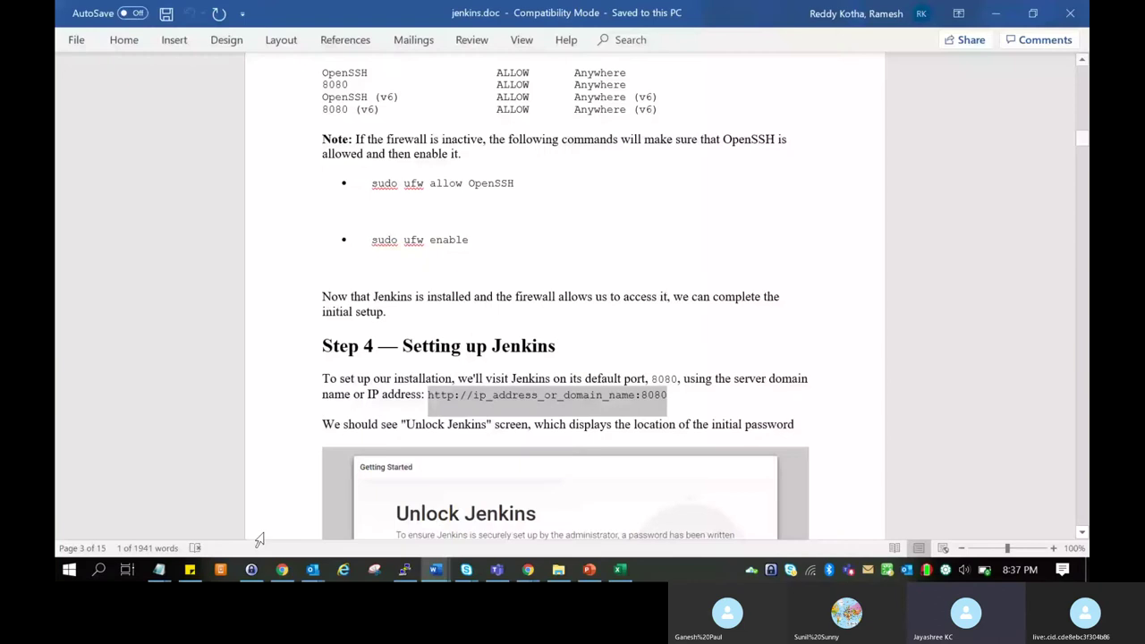
key("alt+Tab")
key("ctrl+v")
left_click(943, 478)
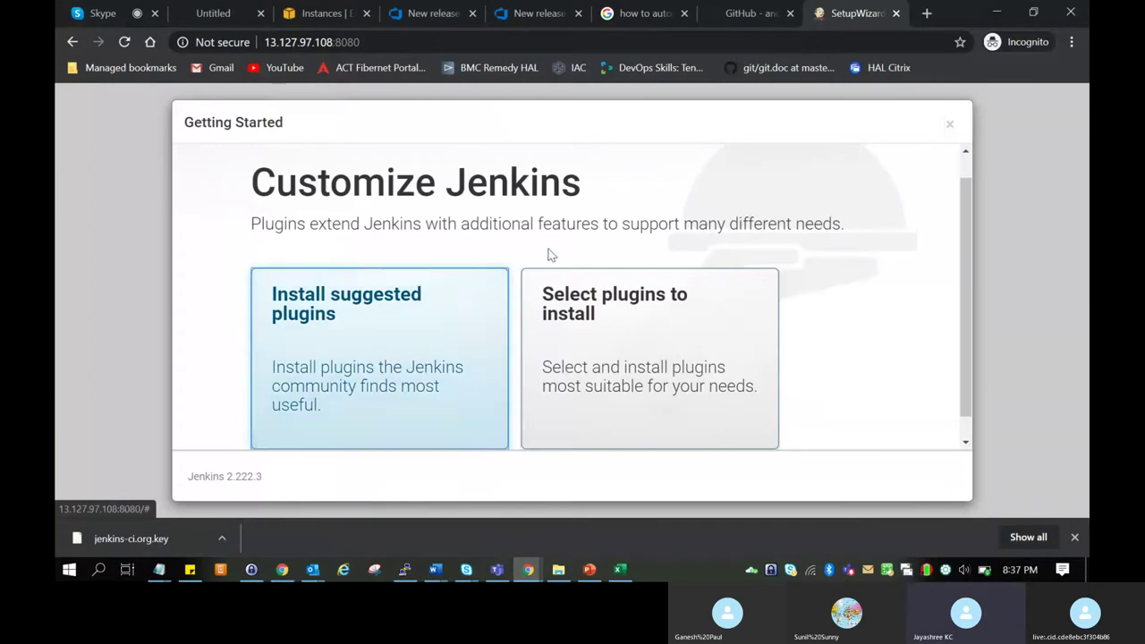
Choose Install suggested plugins on the Customize Jenkins page.
left_click(430, 346)
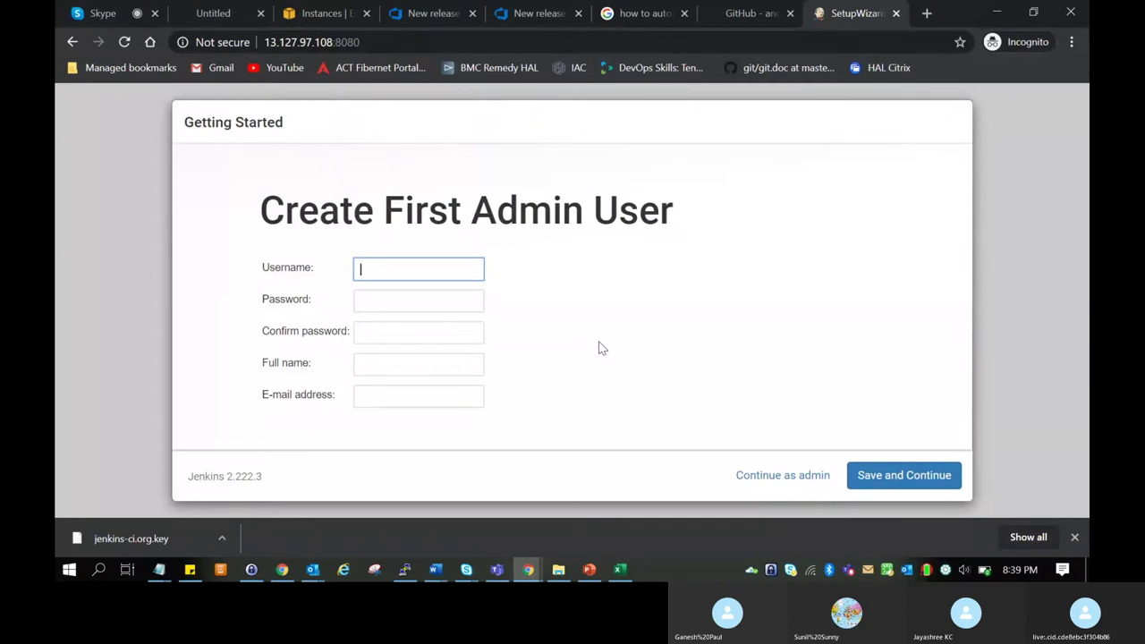
Replace the entered username with admin and type the account password in both password fields.
type("azuredevops")
left_click(450, 301)
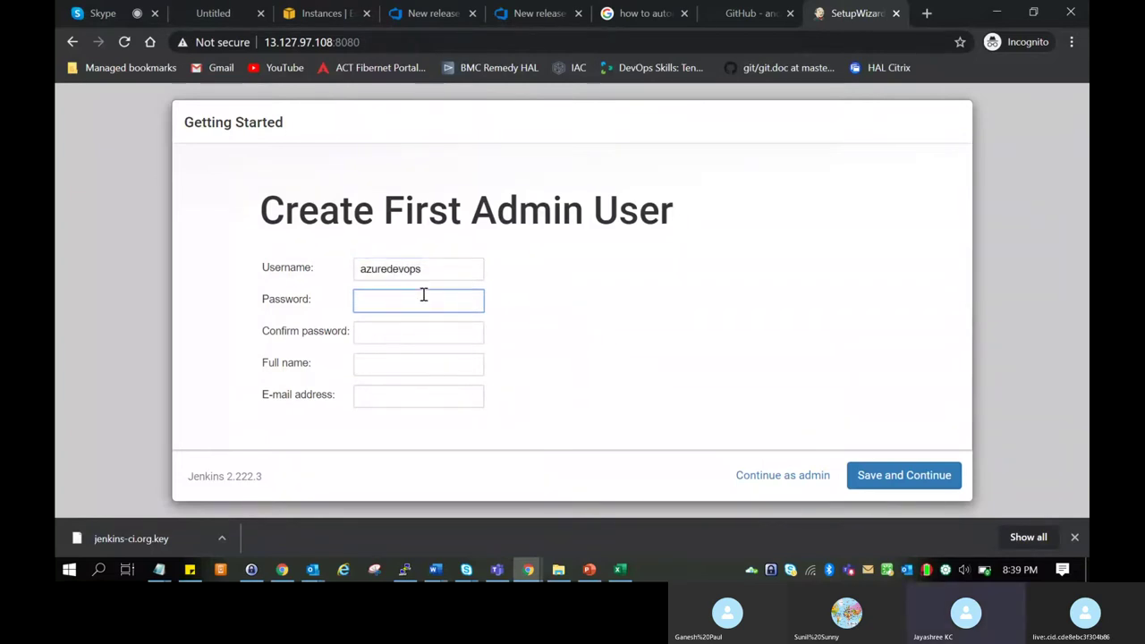
left_click_drag(429, 271, 307, 265)
type("admin")
key("Tab")
type("admin")
key("Tab")
type("a")
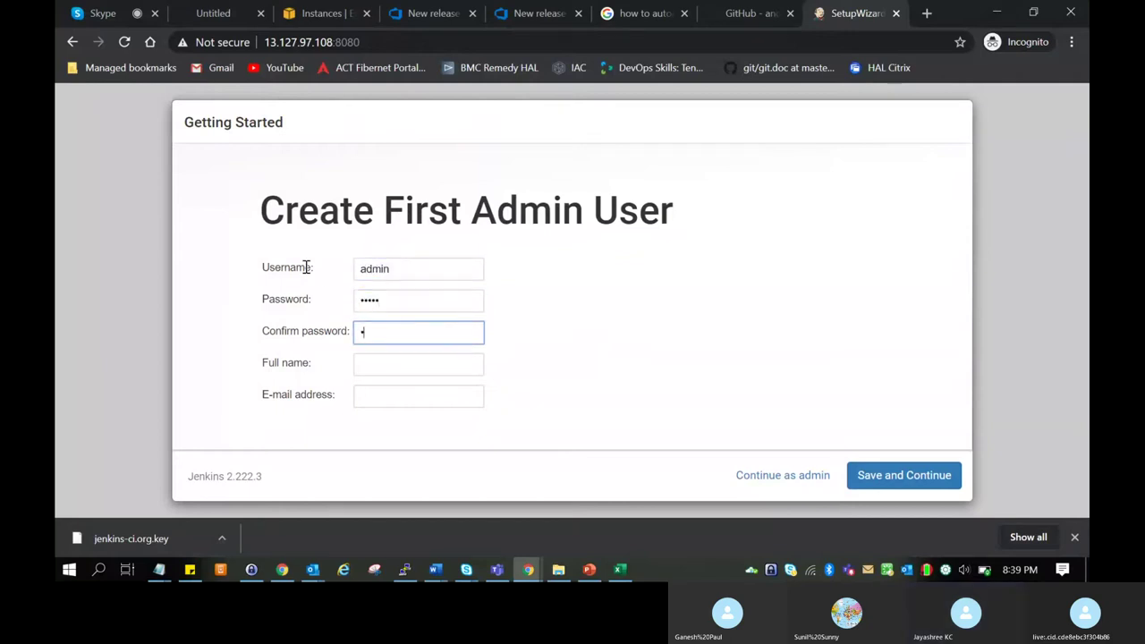
type("dmin")
Enter full name Administrator and the e-mail address, then save the first admin user.
key("Tab")
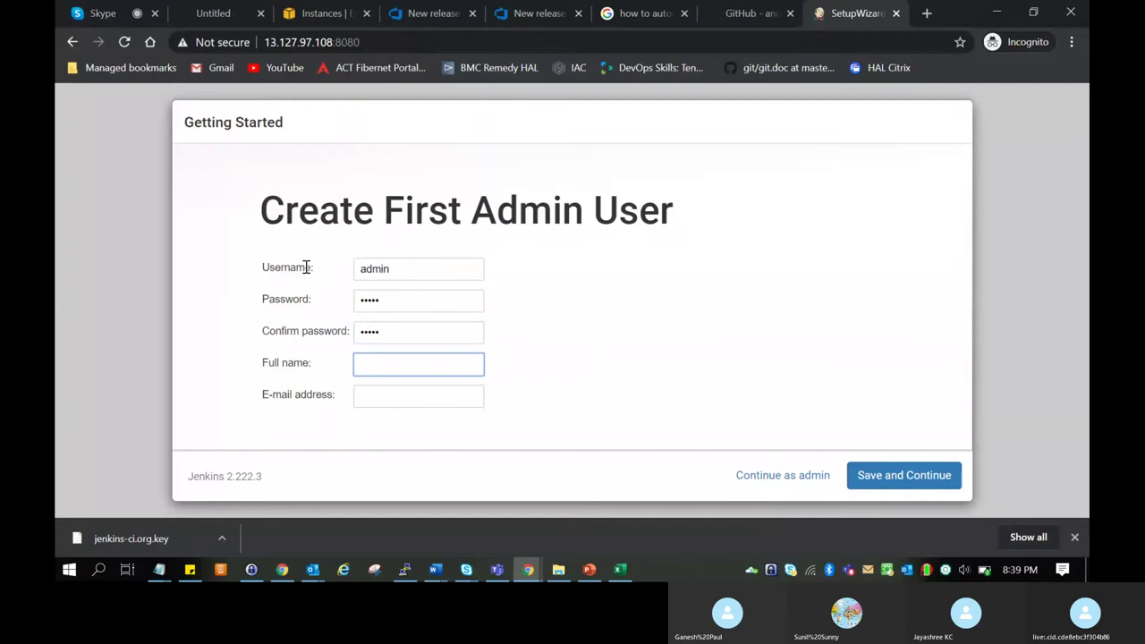
type("Administrator")
key("Tab")
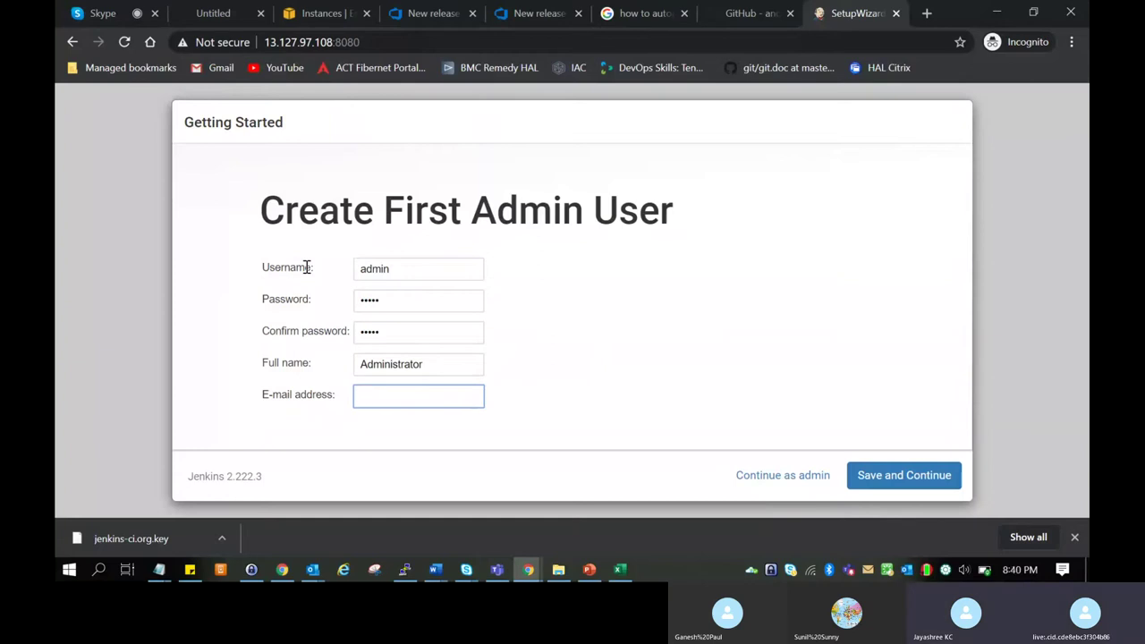
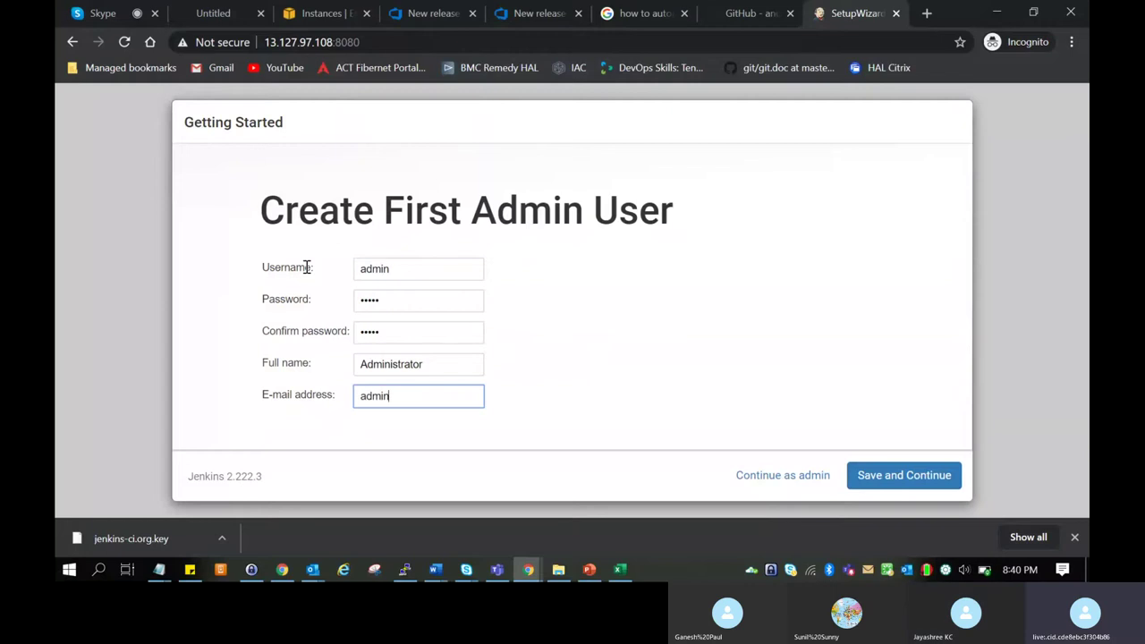
left_click(905, 476)
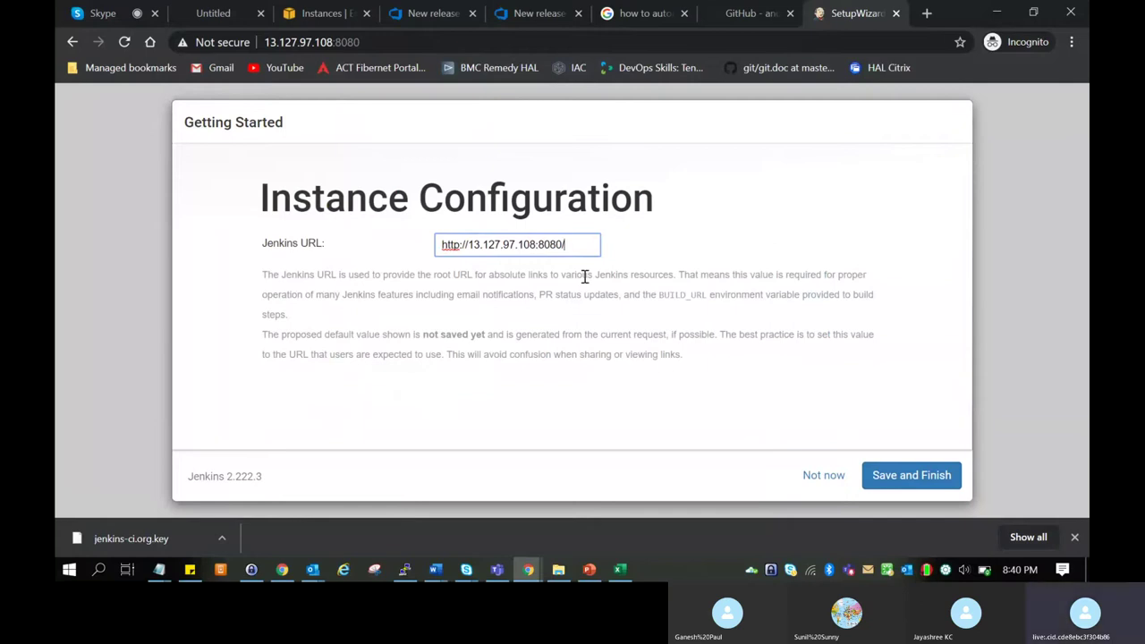
left_click_drag(577, 244, 420, 237)
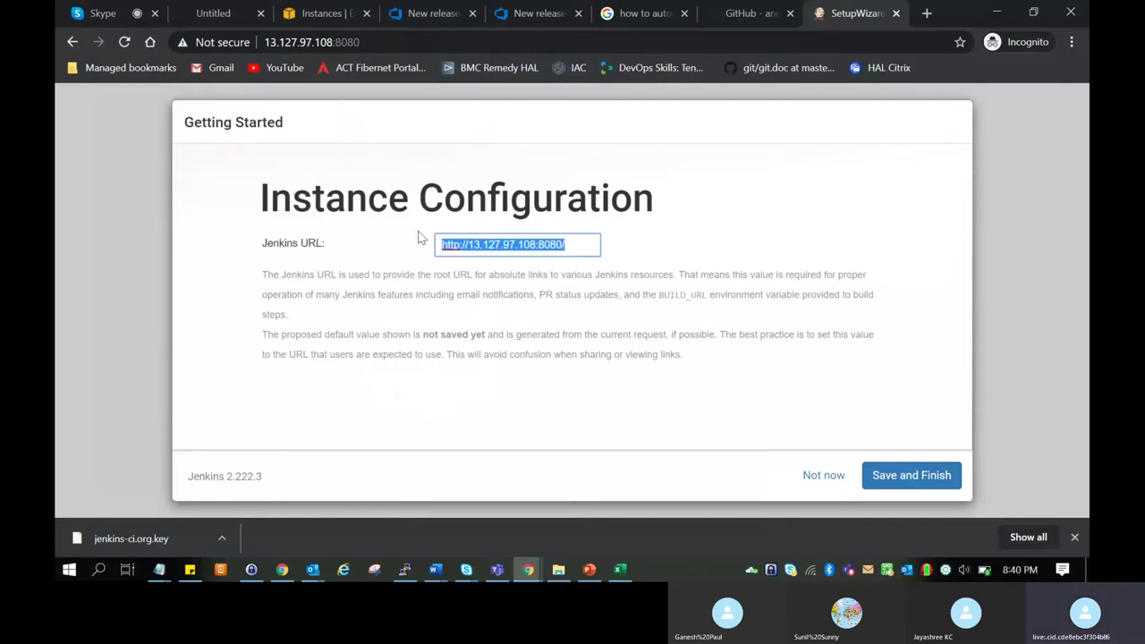
left_click(885, 474)
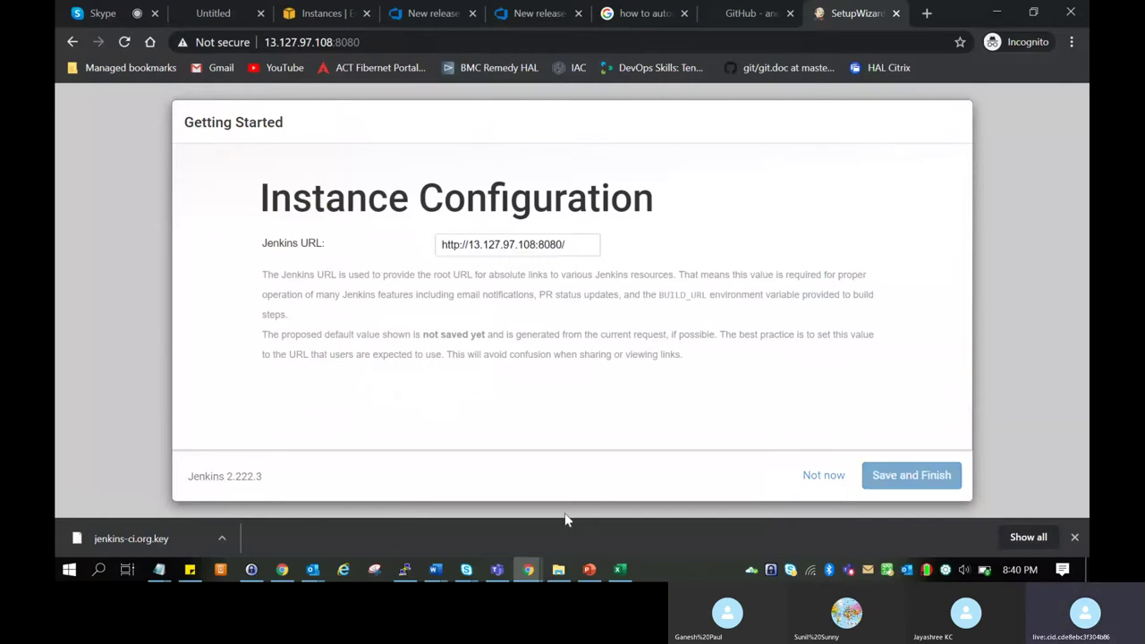
left_click(159, 568)
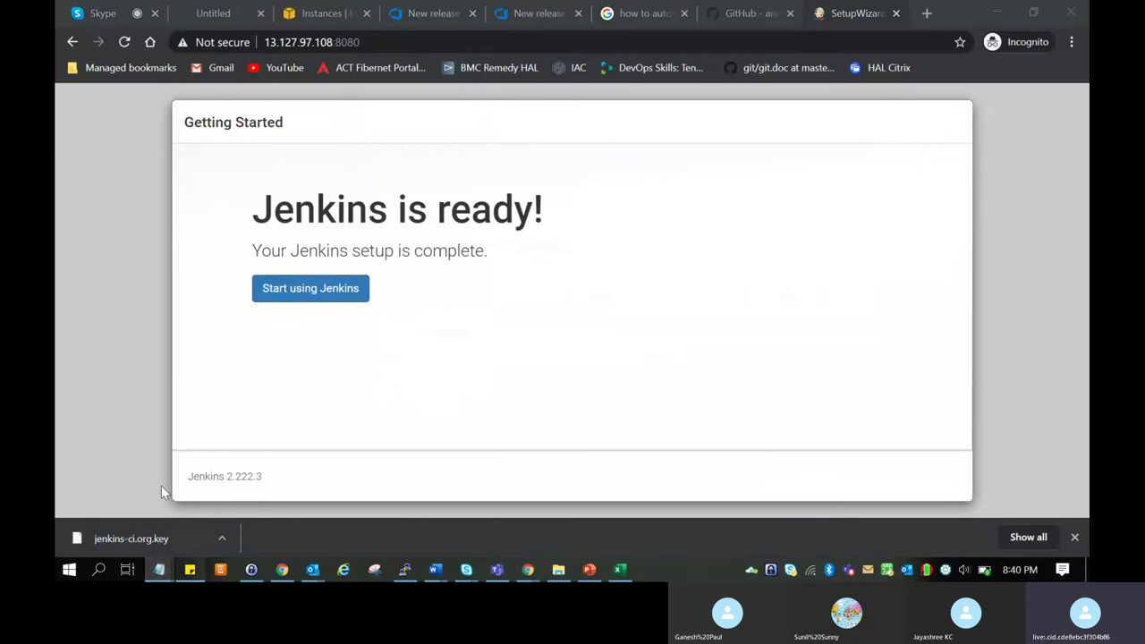
right_click(159, 569)
left_click(93, 483)
key("ctrl+v")
key("alt+Tab")
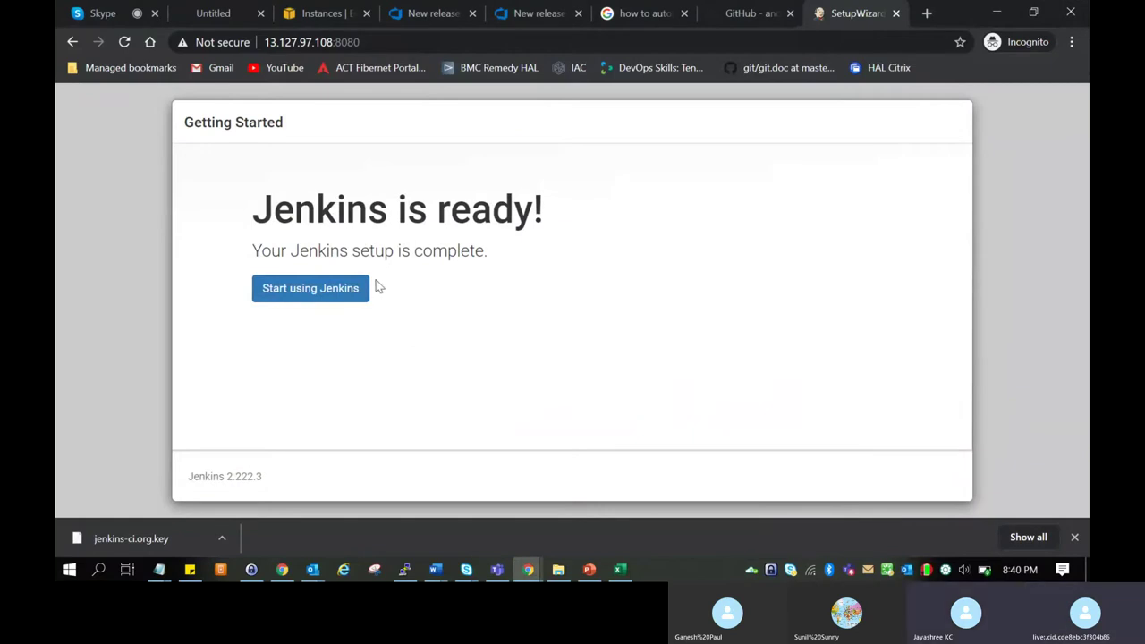
left_click(337, 288)
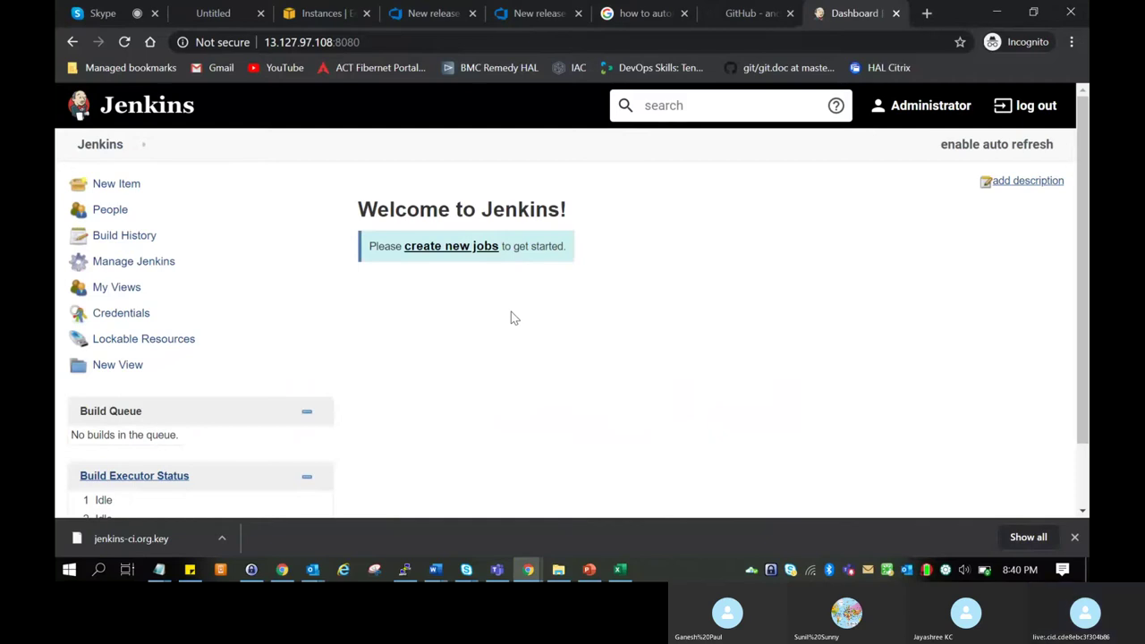
Close the Chrome download bar at the bottom of the Jenkins dashboard.
left_click(1074, 537)
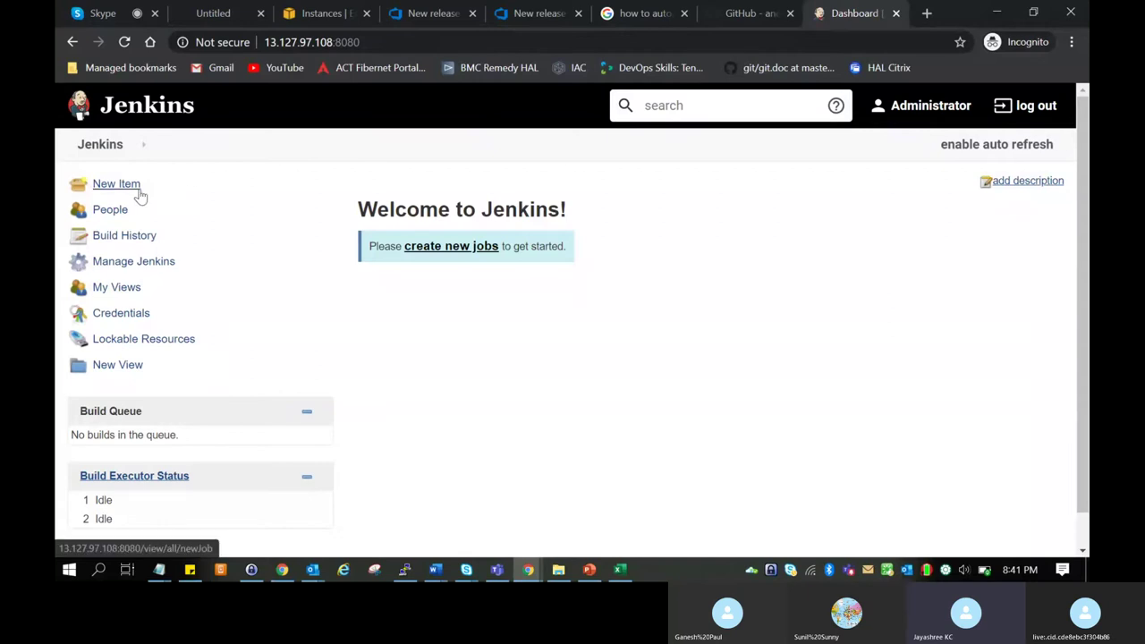
Start a new item named 'demo project' and choose Freestyle project as its type.
left_click(139, 192)
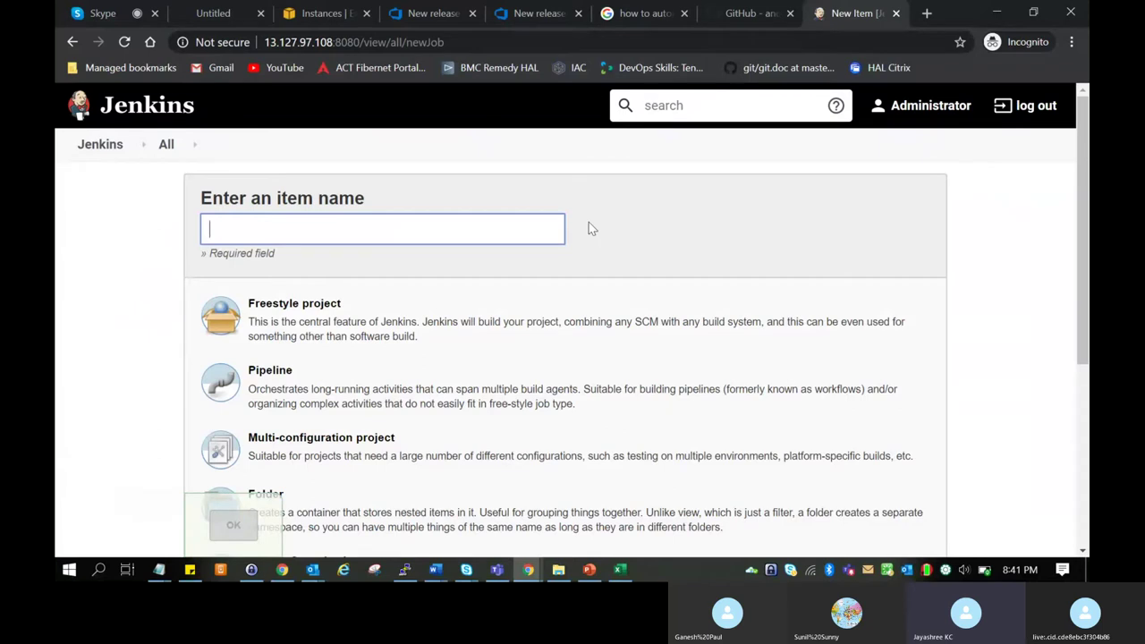
type("demo project")
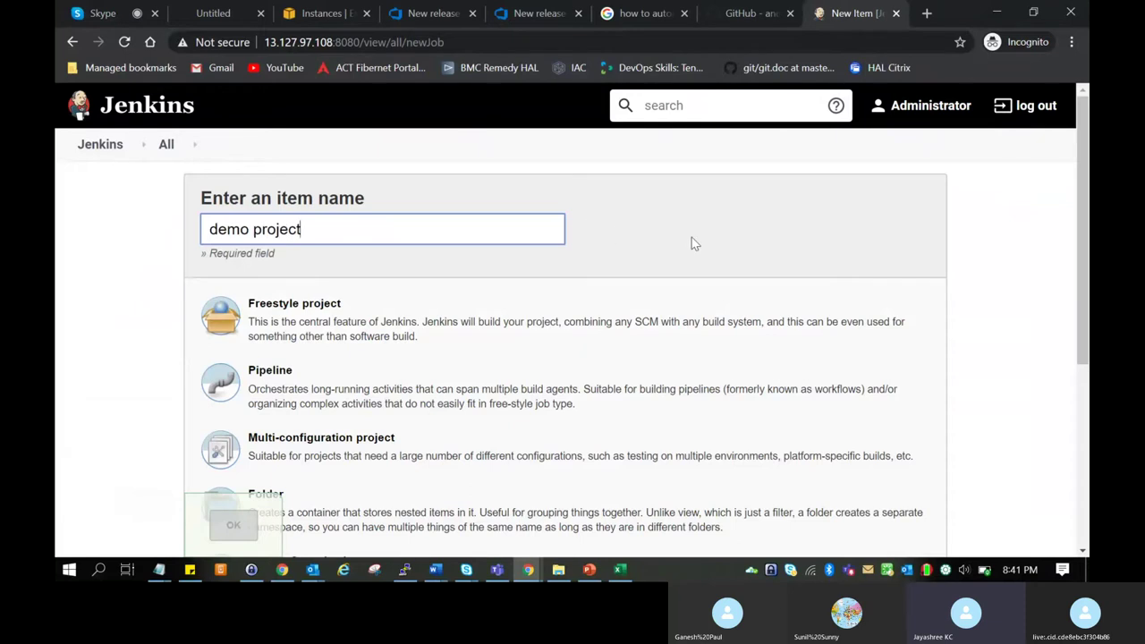
scroll(670, 246, "down", 3)
scroll(668, 250, "up", 3)
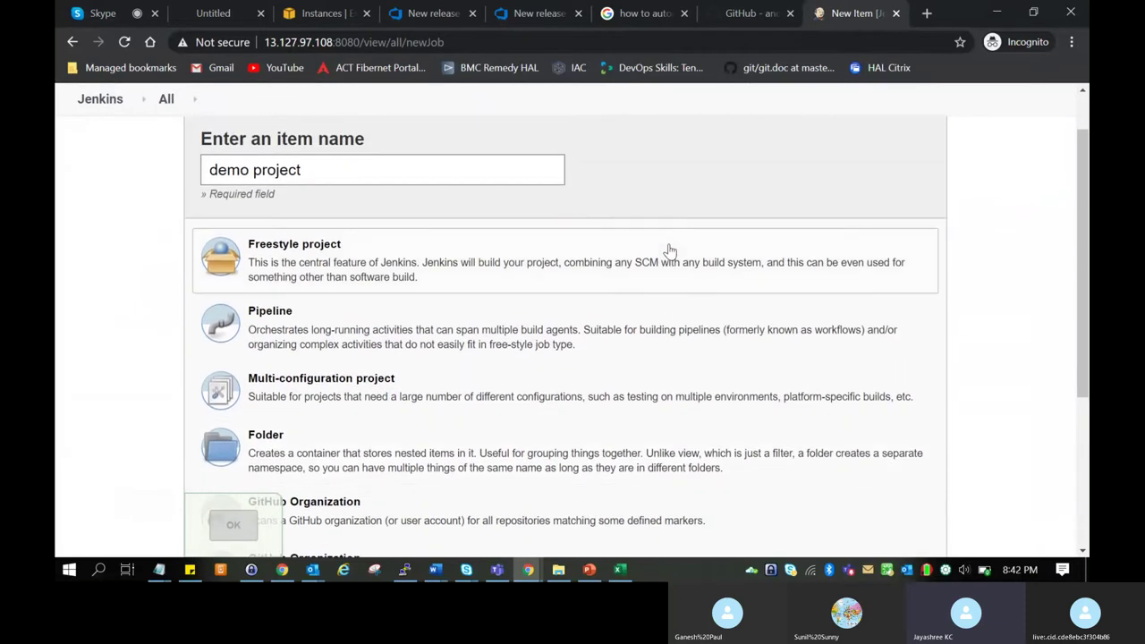
scroll(670, 250, "down", 1)
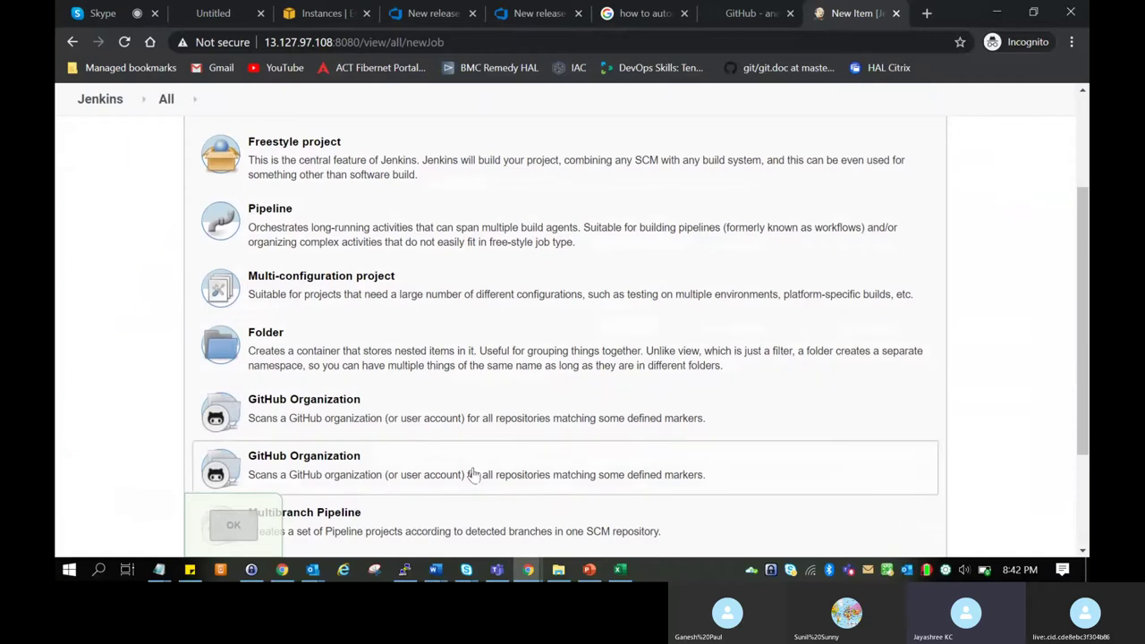
scroll(493, 417, "down", 3)
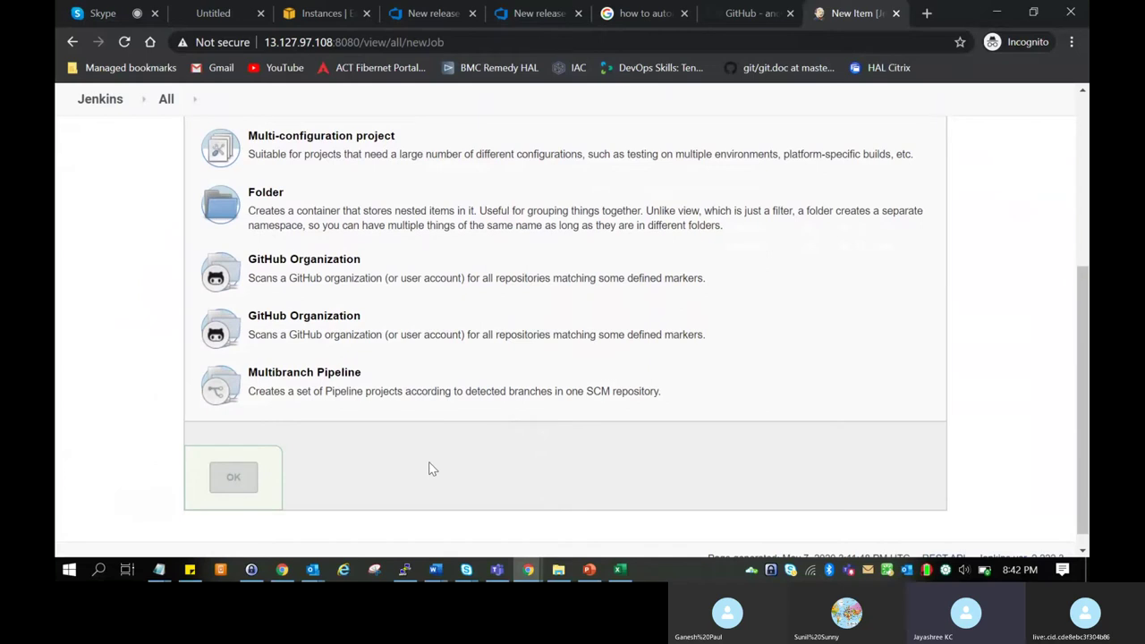
scroll(429, 469, "up", 5)
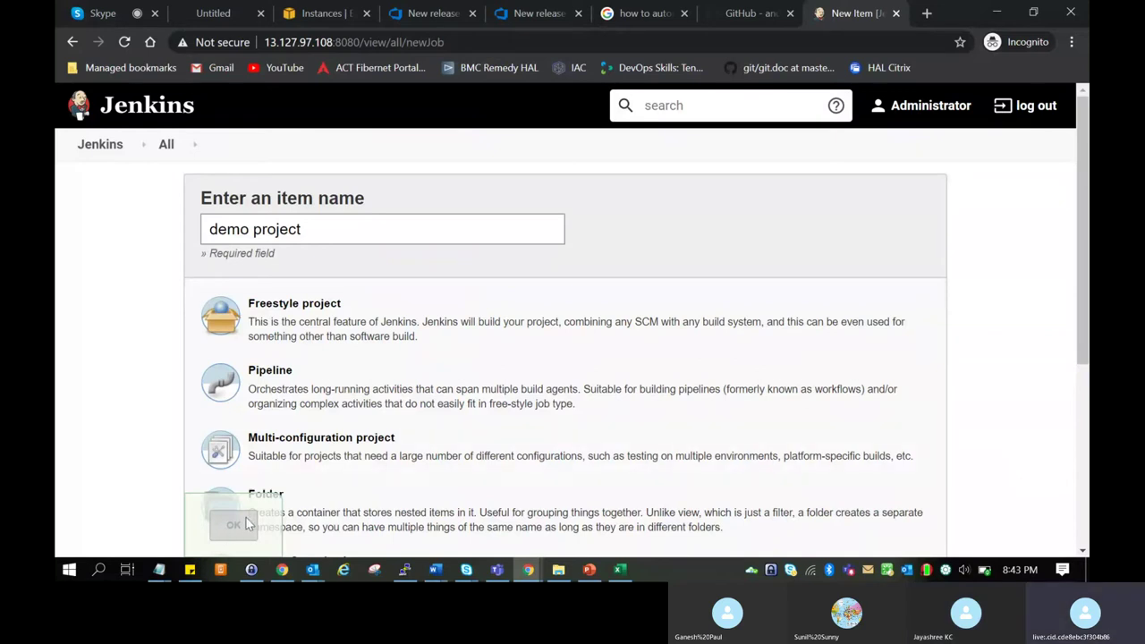
scroll(417, 434, "down", 3)
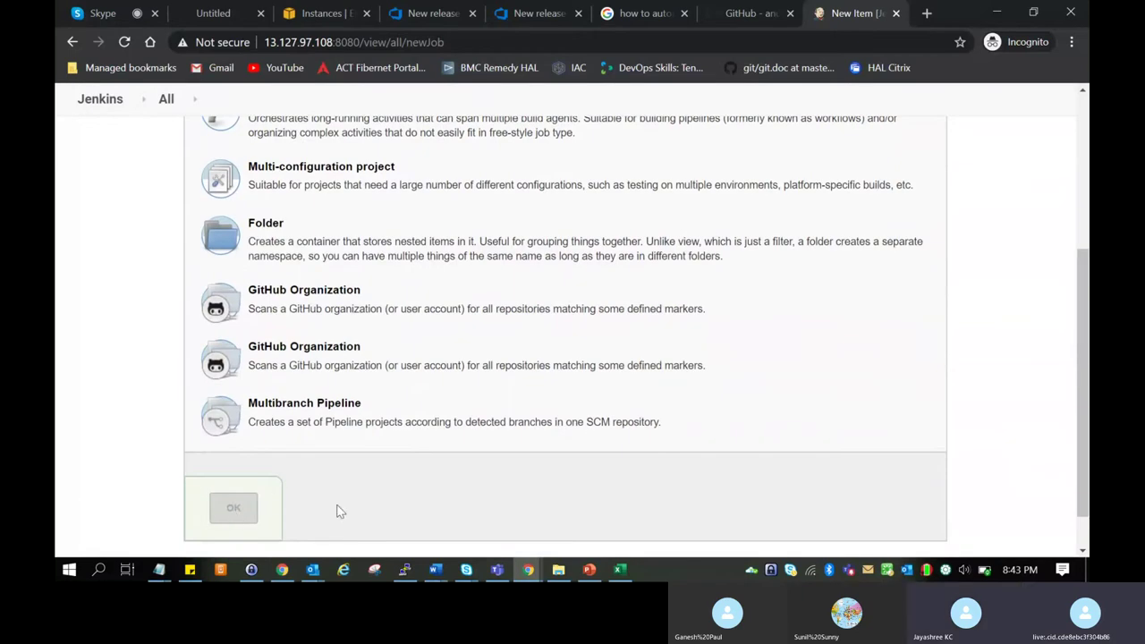
scroll(418, 513, "up", 3)
left_click(357, 308)
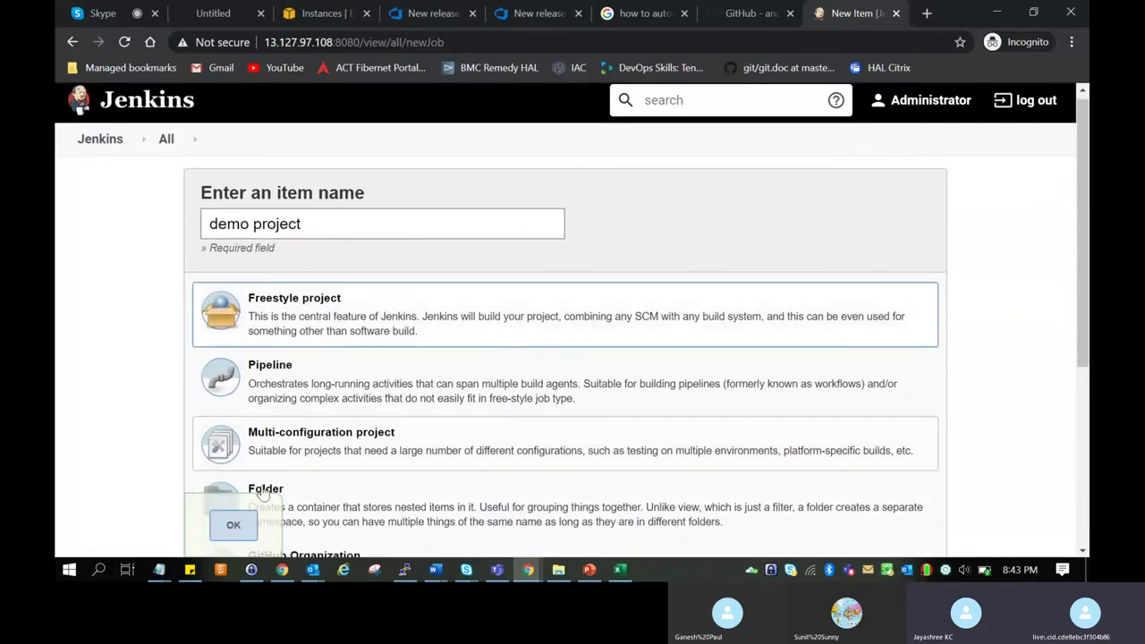
Confirm creation of the demo project job and scroll through its configuration page.
left_click(233, 529)
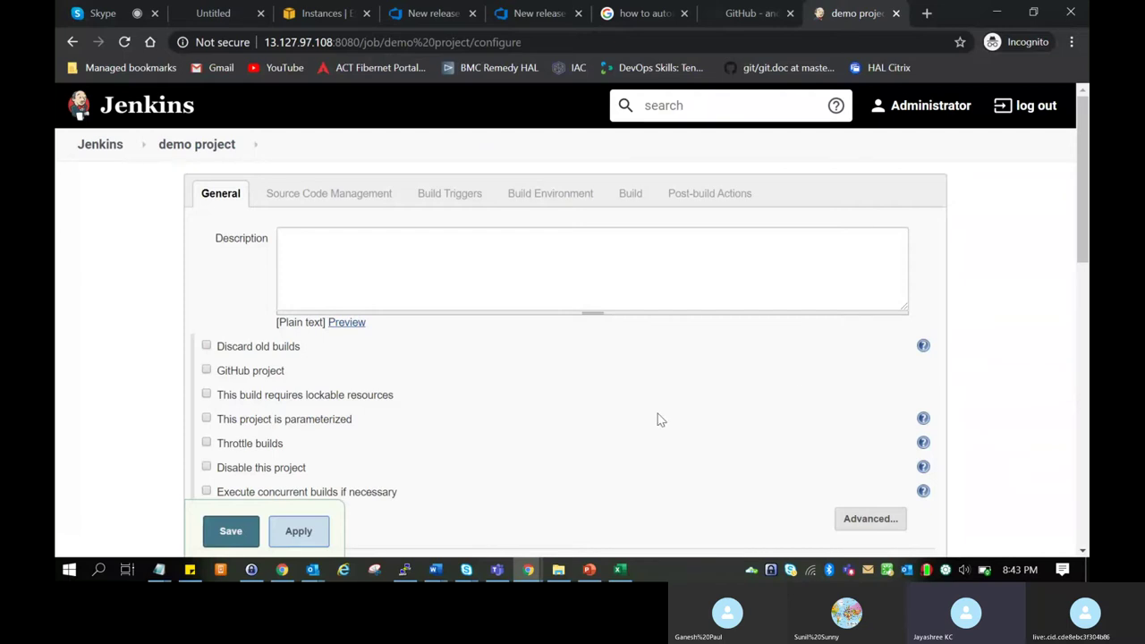
scroll(657, 413, "down", 2)
scroll(657, 420, "down", 2)
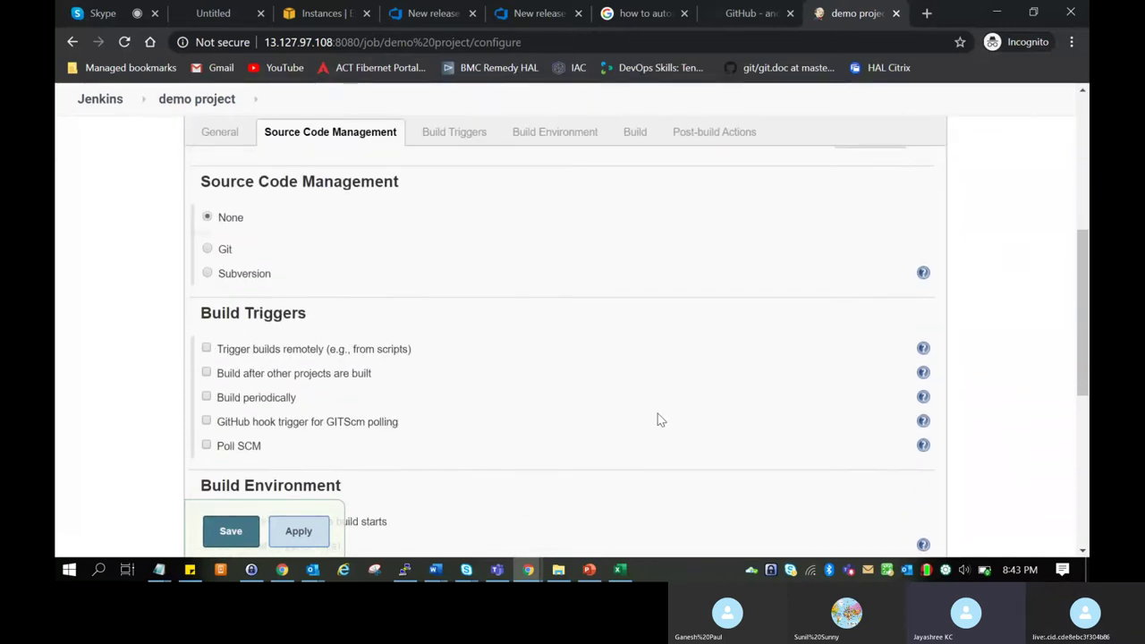
scroll(658, 419, "up", 1)
scroll(657, 419, "up", 3)
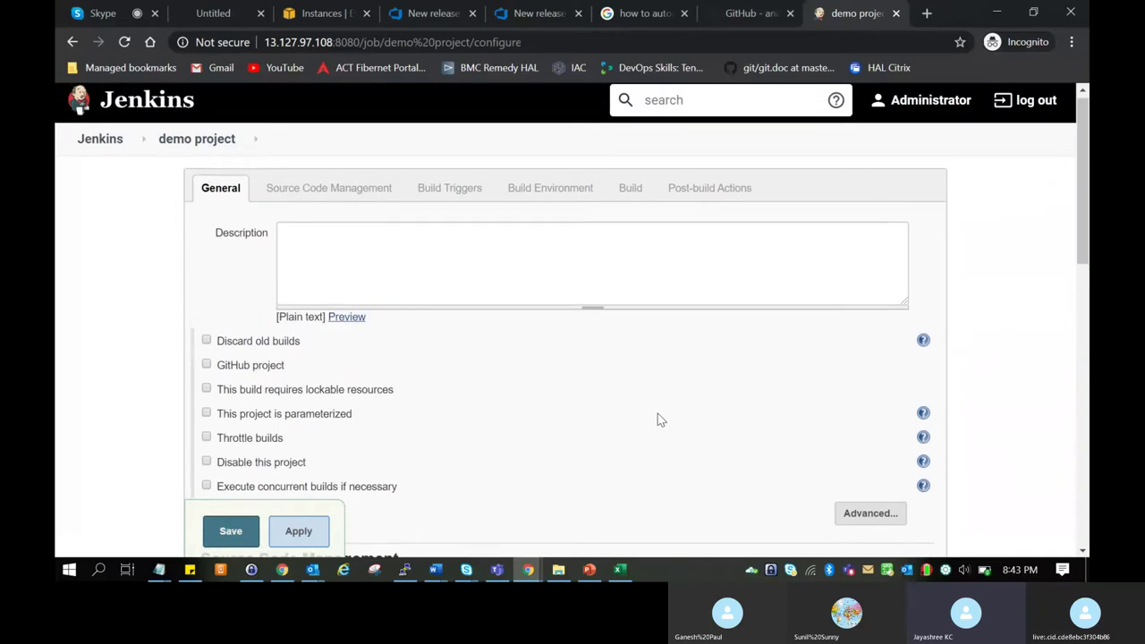
scroll(657, 420, "down", 2)
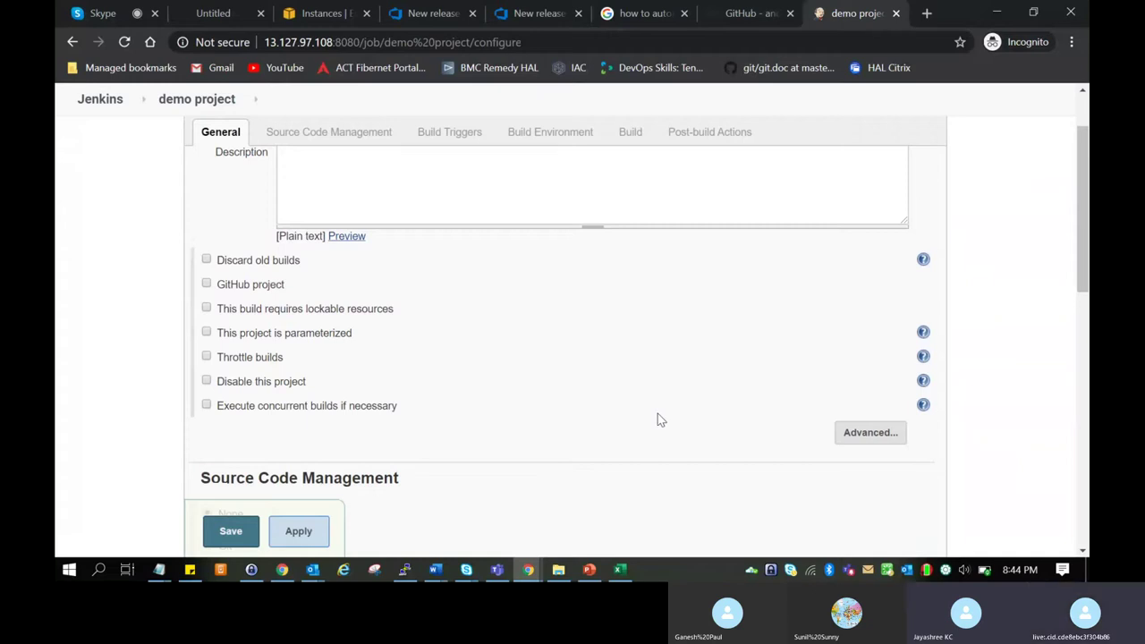
scroll(657, 414, "down", 3)
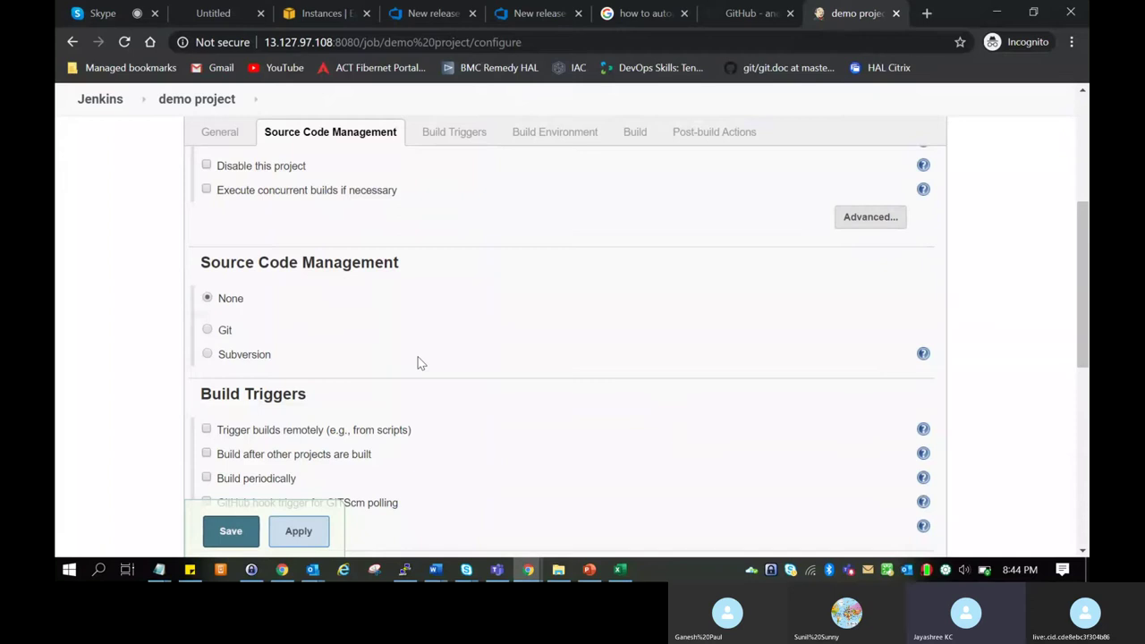
Try Git for source code management, inspect the Credentials list, then revert to None.
left_click(205, 331)
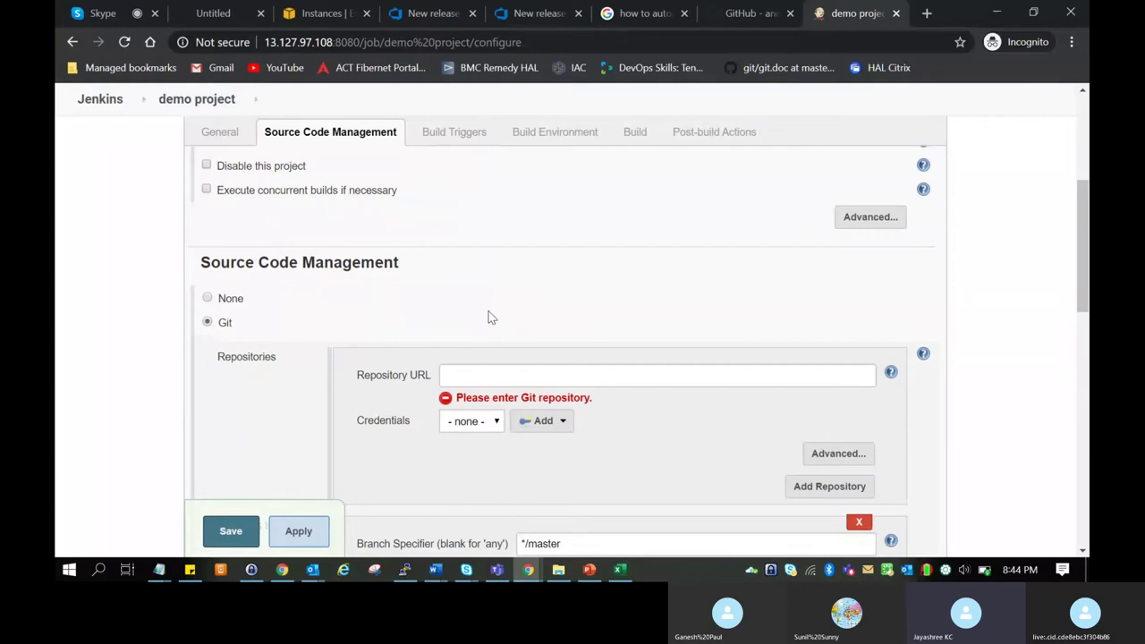
scroll(489, 315, "down", 1)
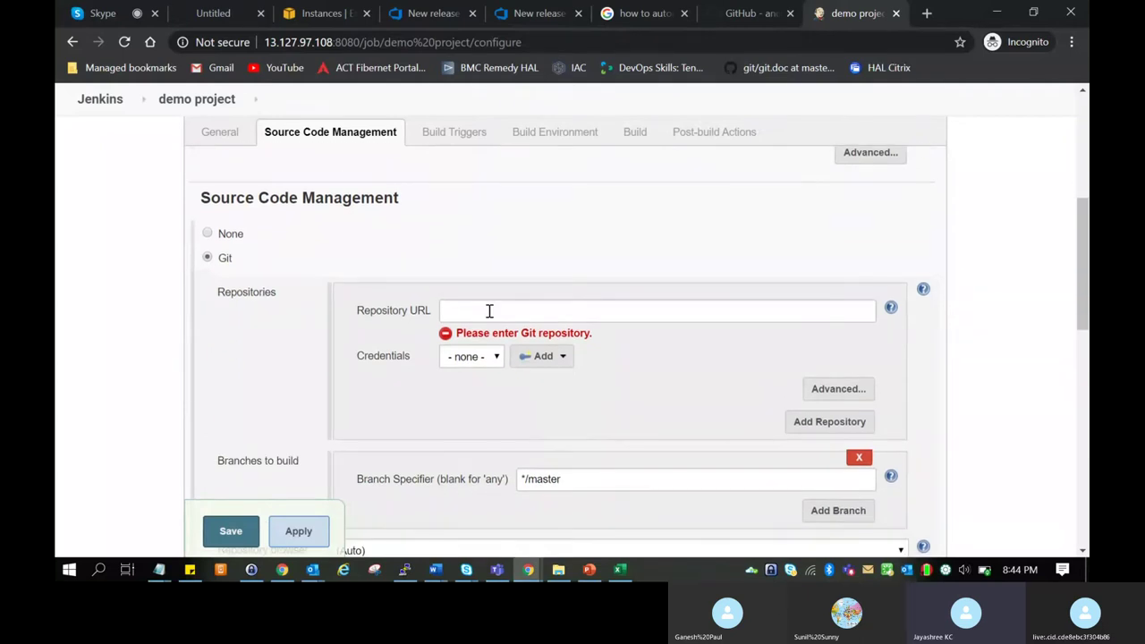
scroll(489, 311, "down", 1)
scroll(490, 314, "down", 2)
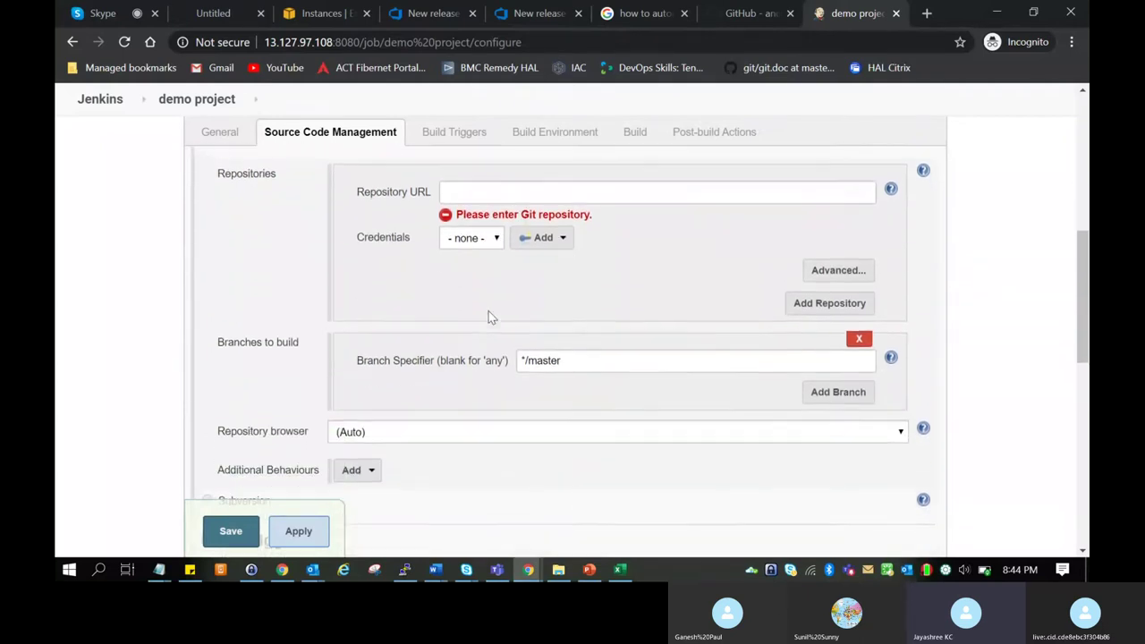
scroll(489, 315, "up", 2)
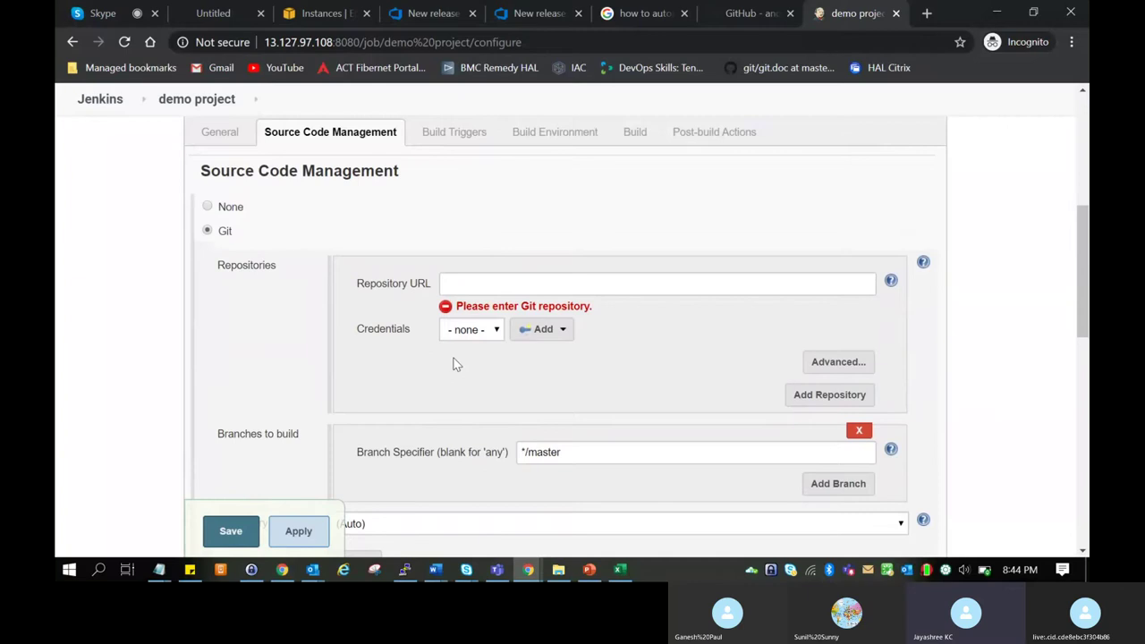
left_click(498, 330)
left_click(498, 330)
left_click(208, 207)
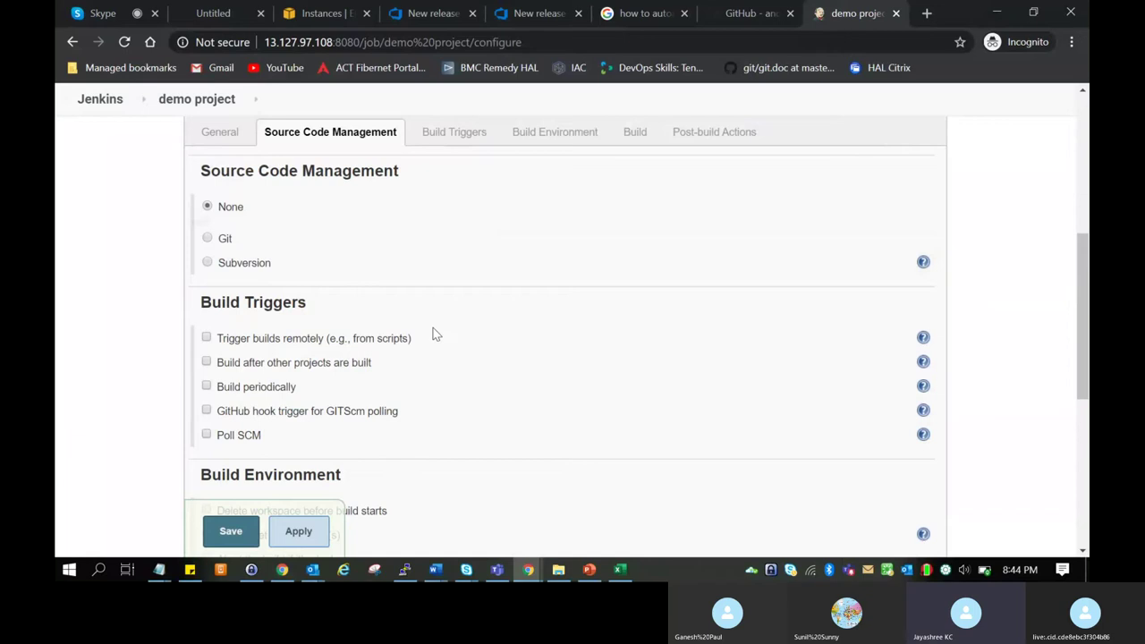
Scroll the demo project configuration page down toward the Build Triggers section.
scroll(464, 397, "down", 1)
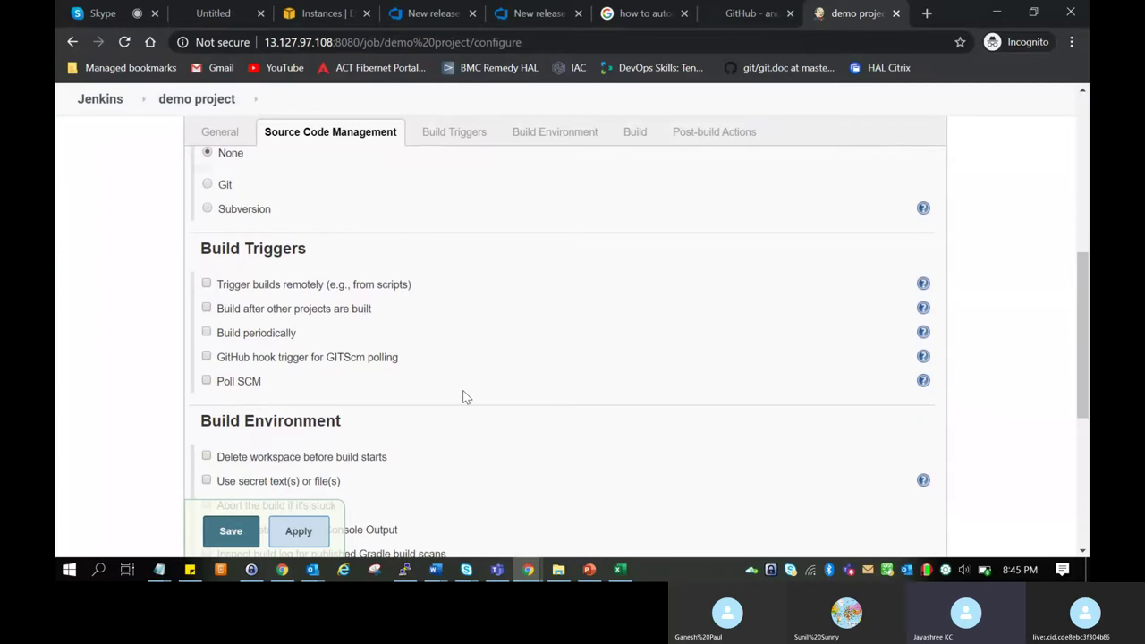
scroll(463, 397, "up", 1)
scroll(461, 399, "down", 1)
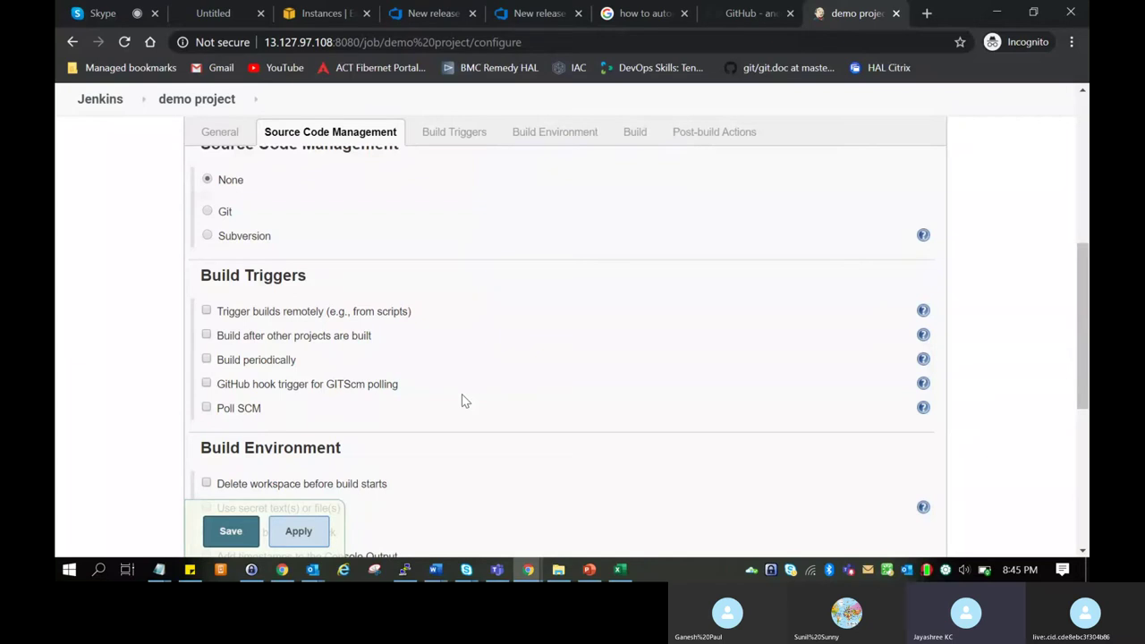
Toggle the Build periodically trigger on and off, leaving it unchecked with no schedule.
left_click(206, 359)
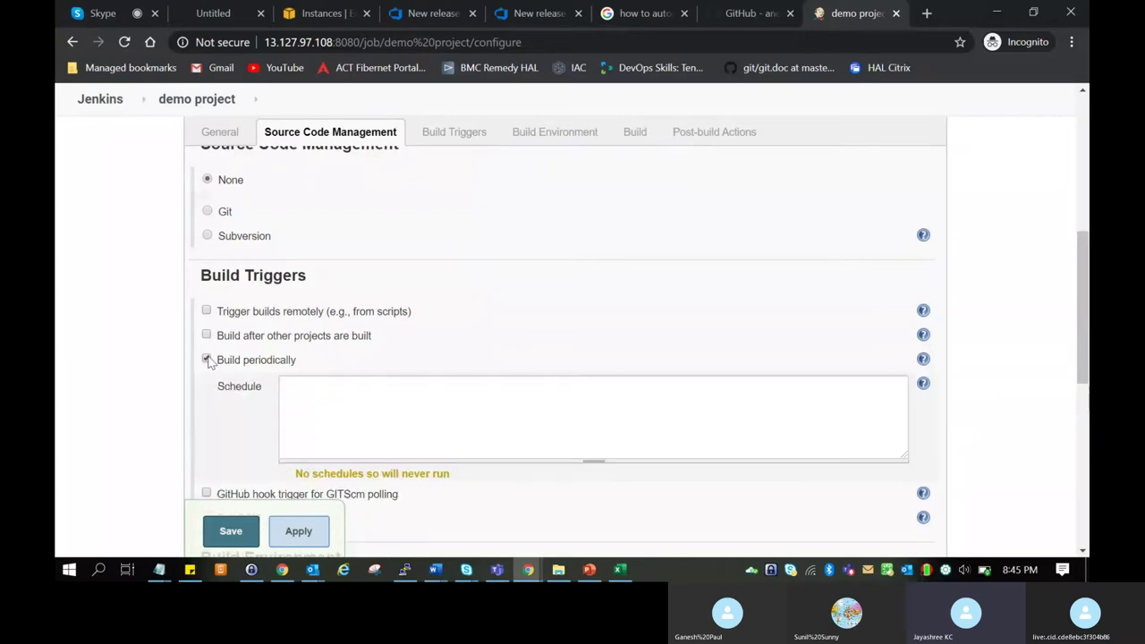
left_click(206, 360)
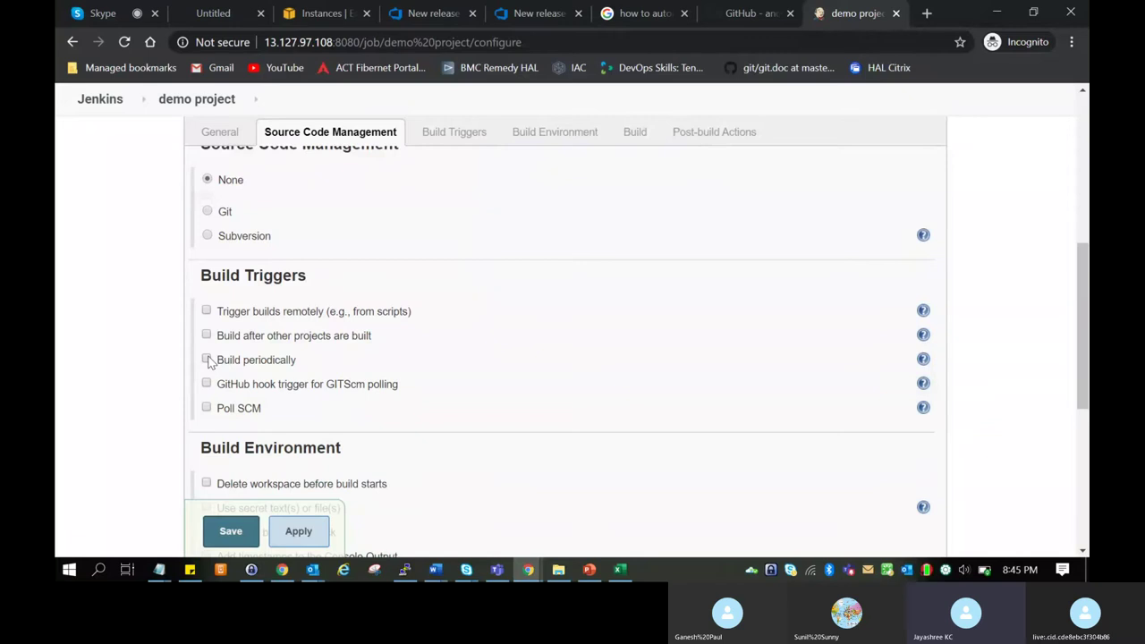
left_click(207, 360)
left_click(336, 383)
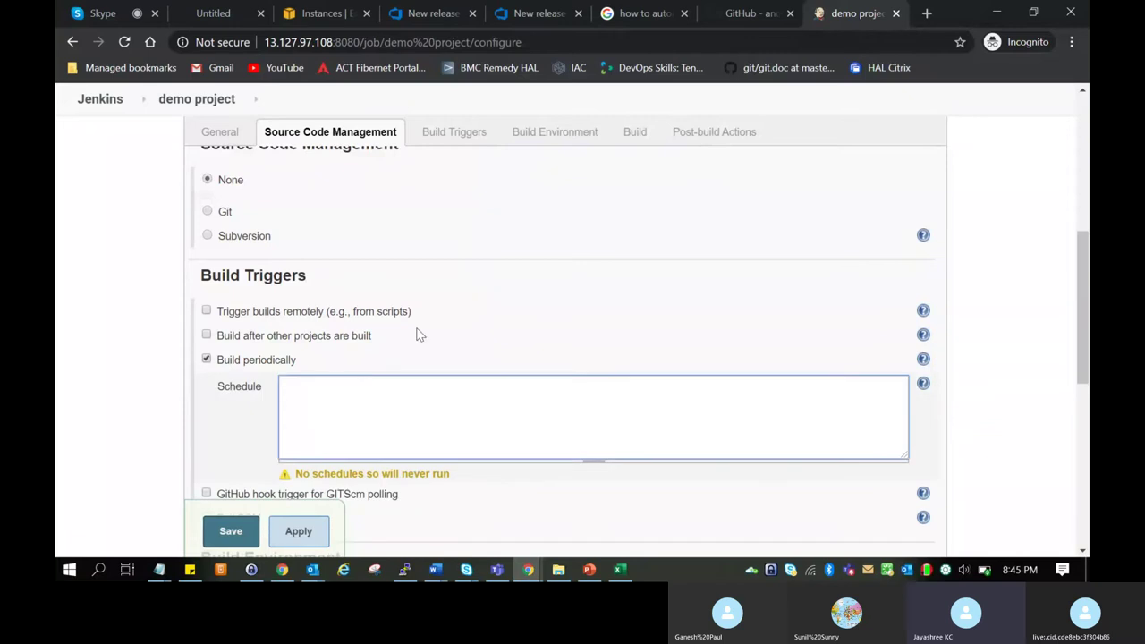
scroll(417, 329, "down", 3)
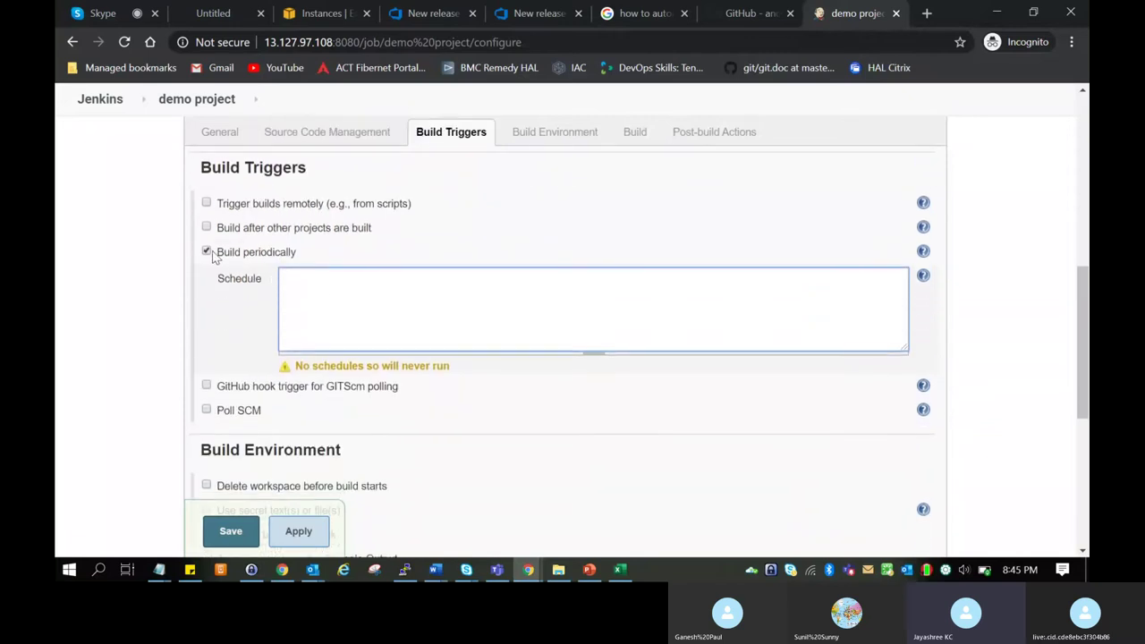
left_click(208, 253)
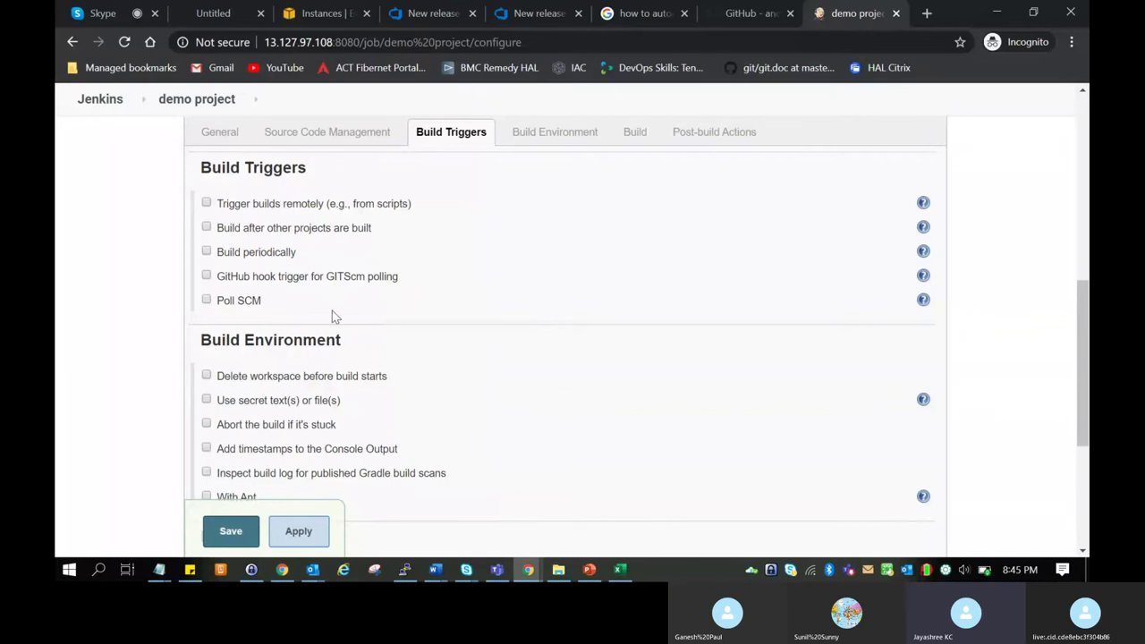
scroll(403, 327, "down", 1)
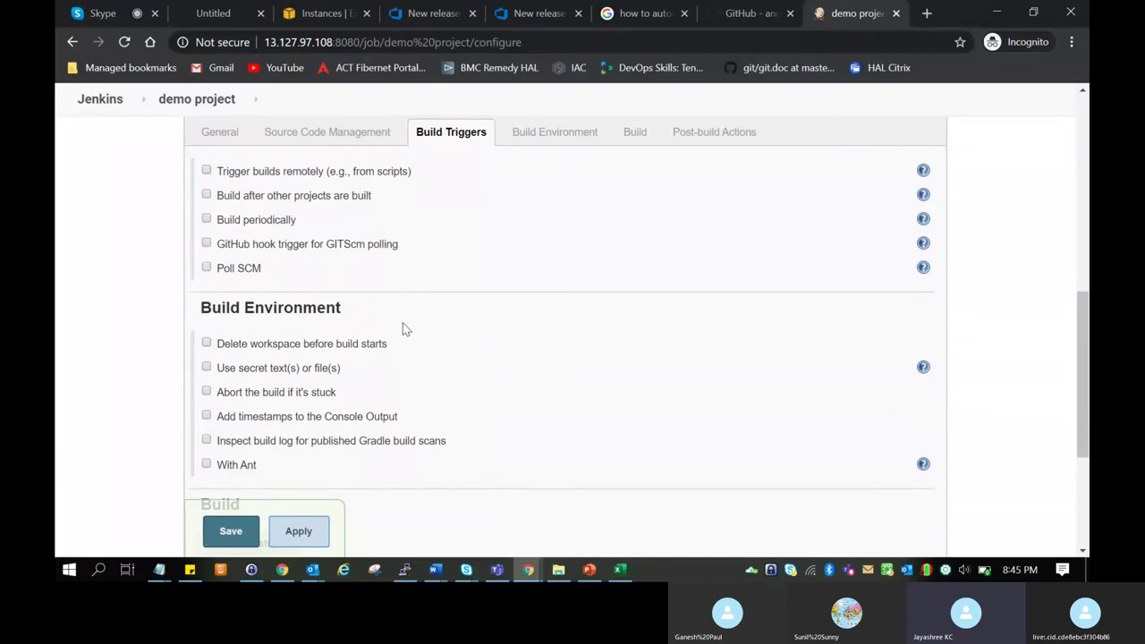
scroll(402, 329, "down", 1)
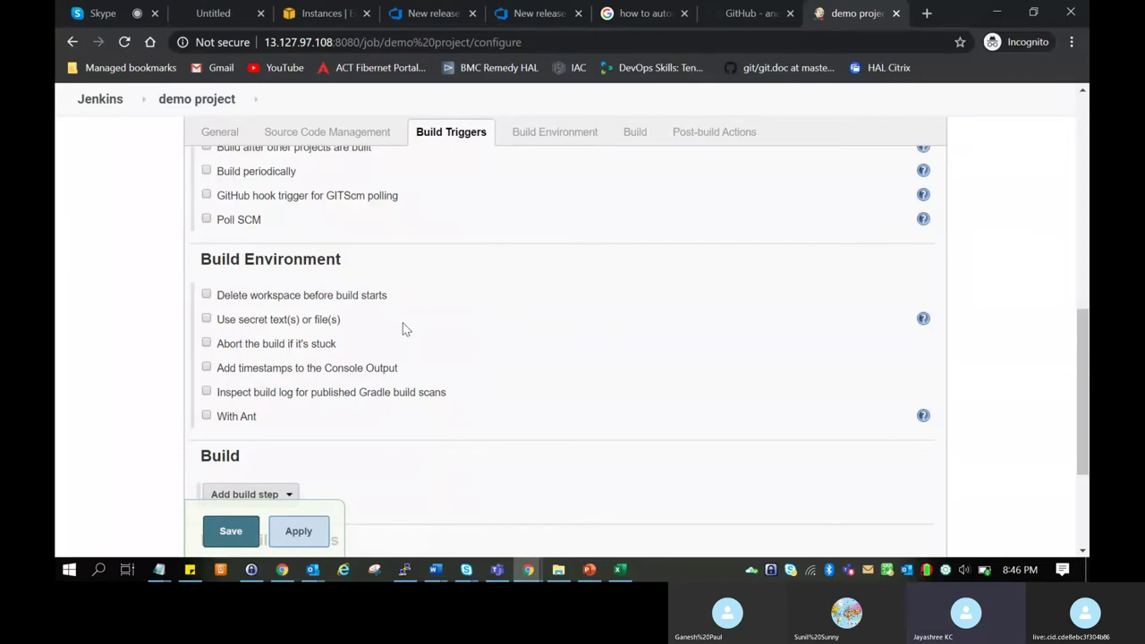
scroll(403, 329, "down", 3)
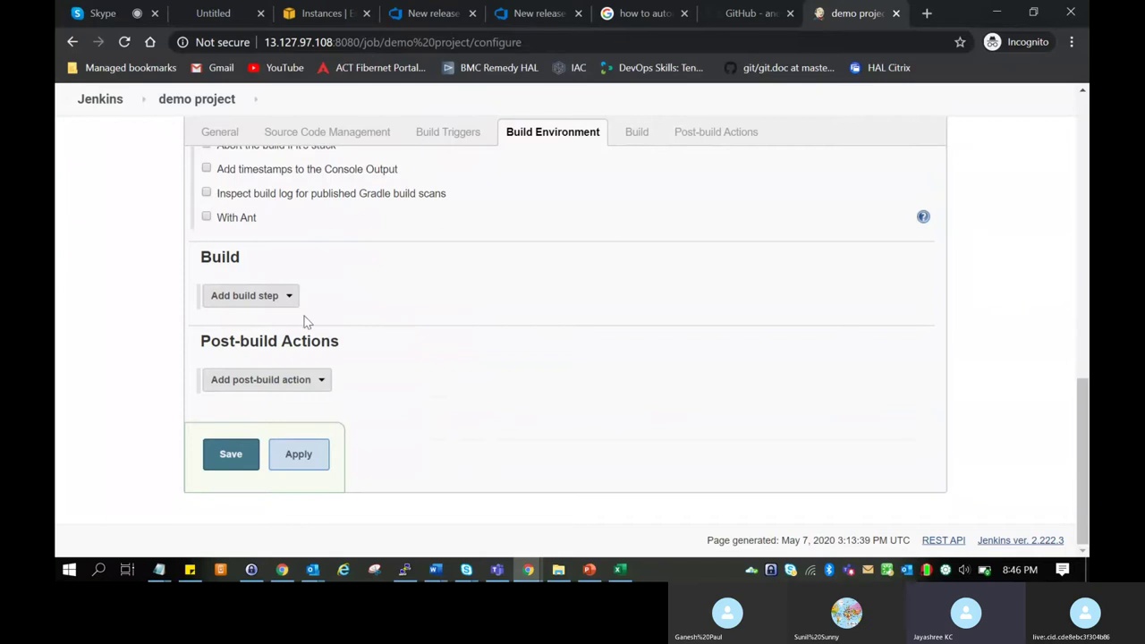
Open the Add build step dropdown in the demo project's Build section.
left_click(278, 299)
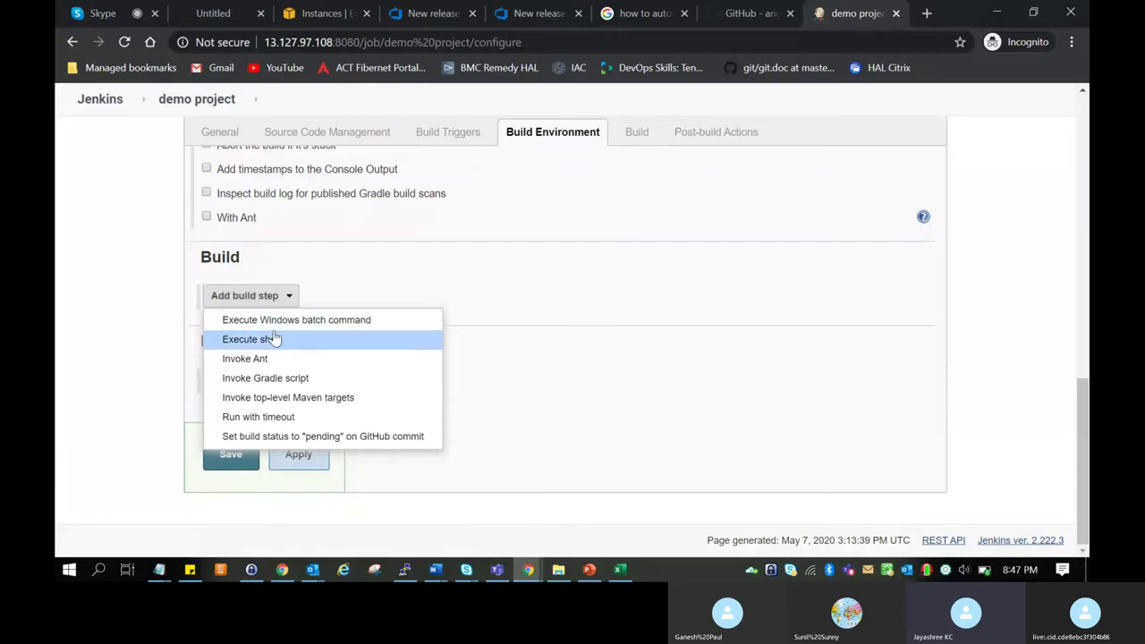
Add an Execute shell build step with the command echo "hello World".
left_click(274, 339)
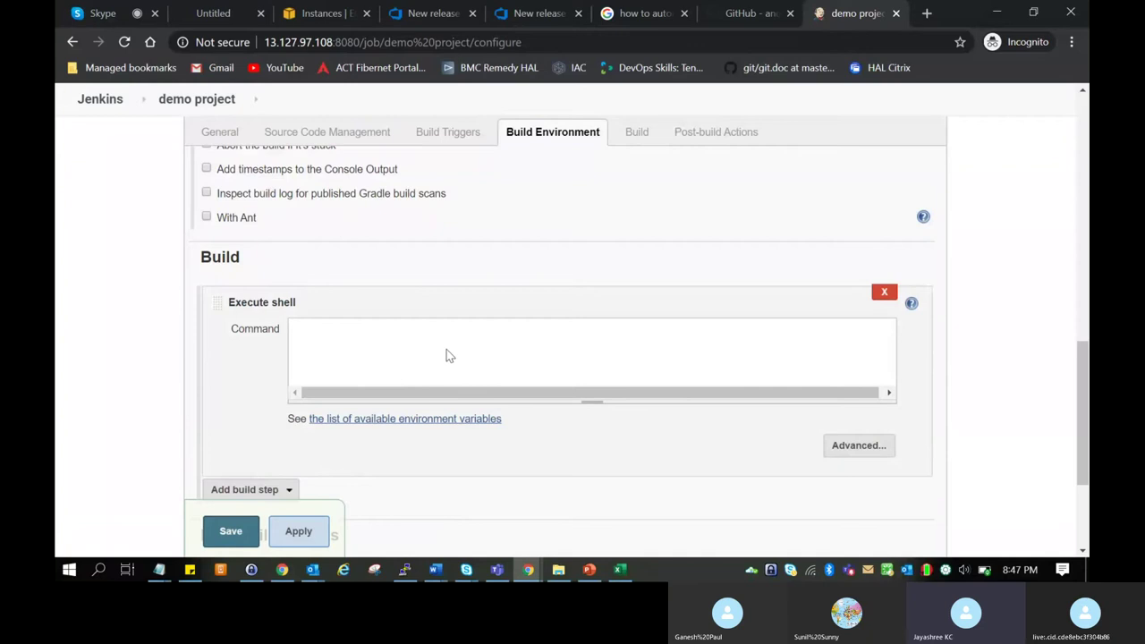
type("edhd")
key("BackSpace")
key("BackSpace")
type("ho \"\"")
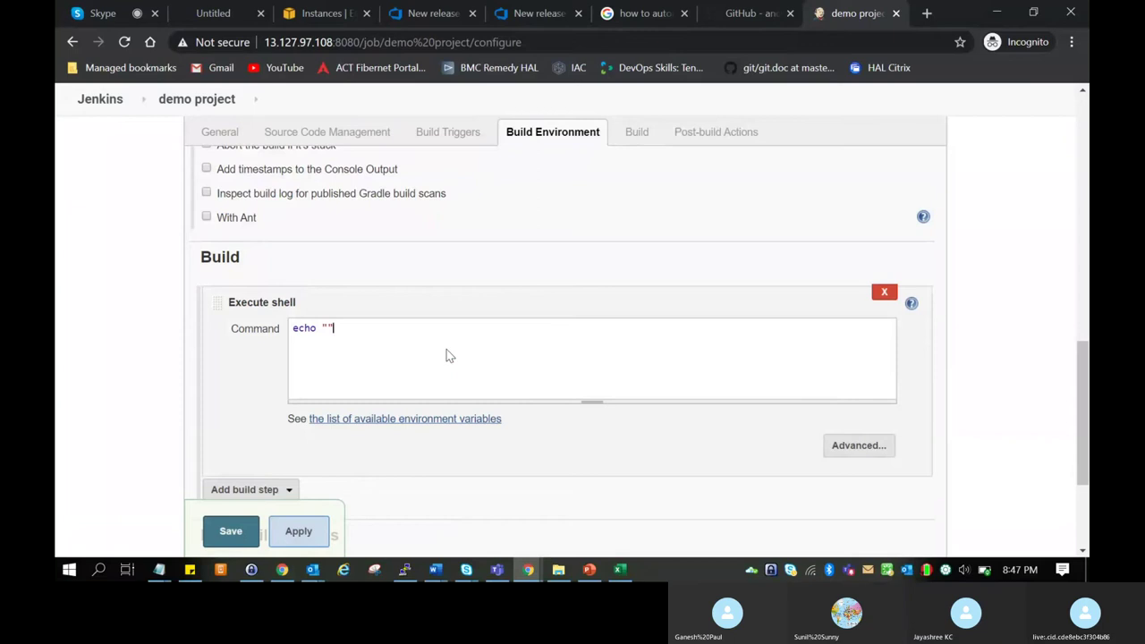
type("hello WO")
key("BackSpace")
type("orld")
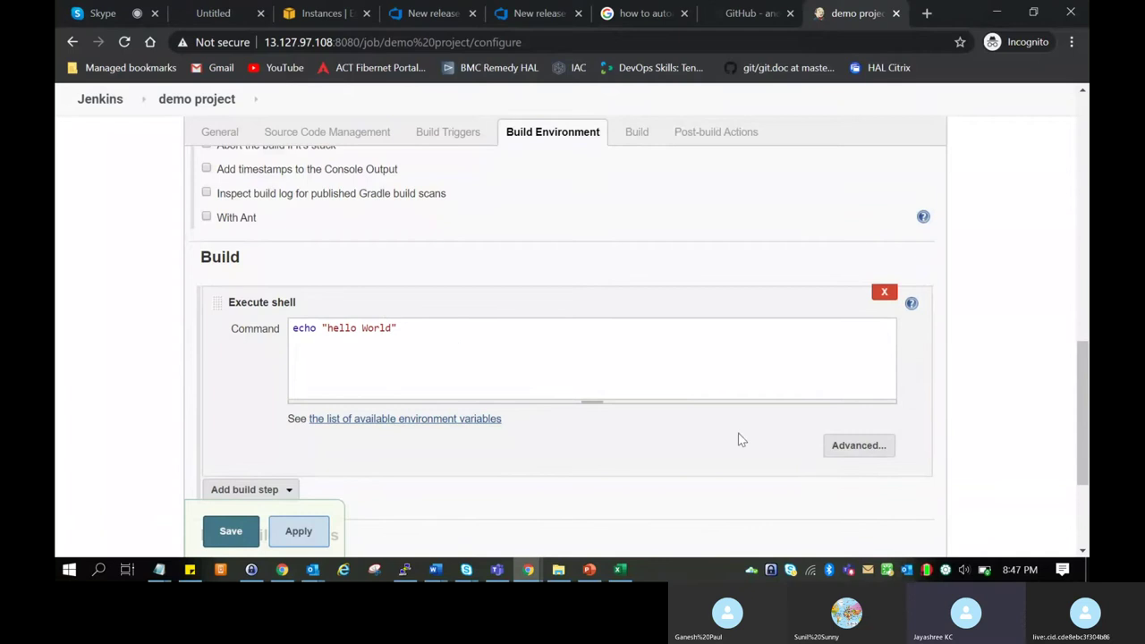
scroll(436, 464, "down", 1)
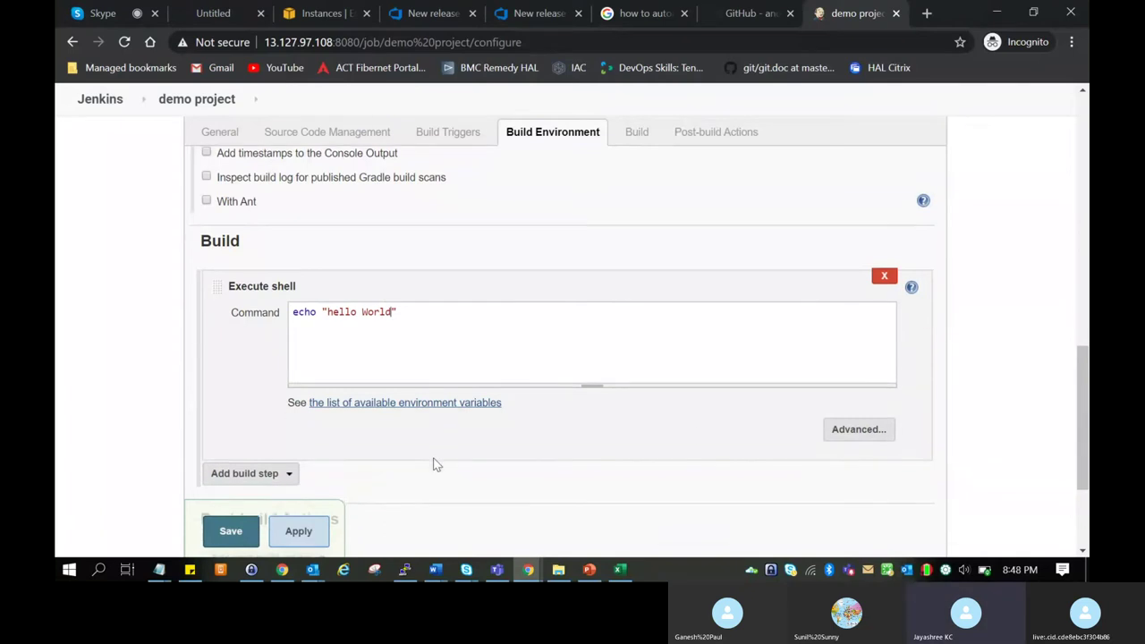
scroll(436, 464, "down", 3)
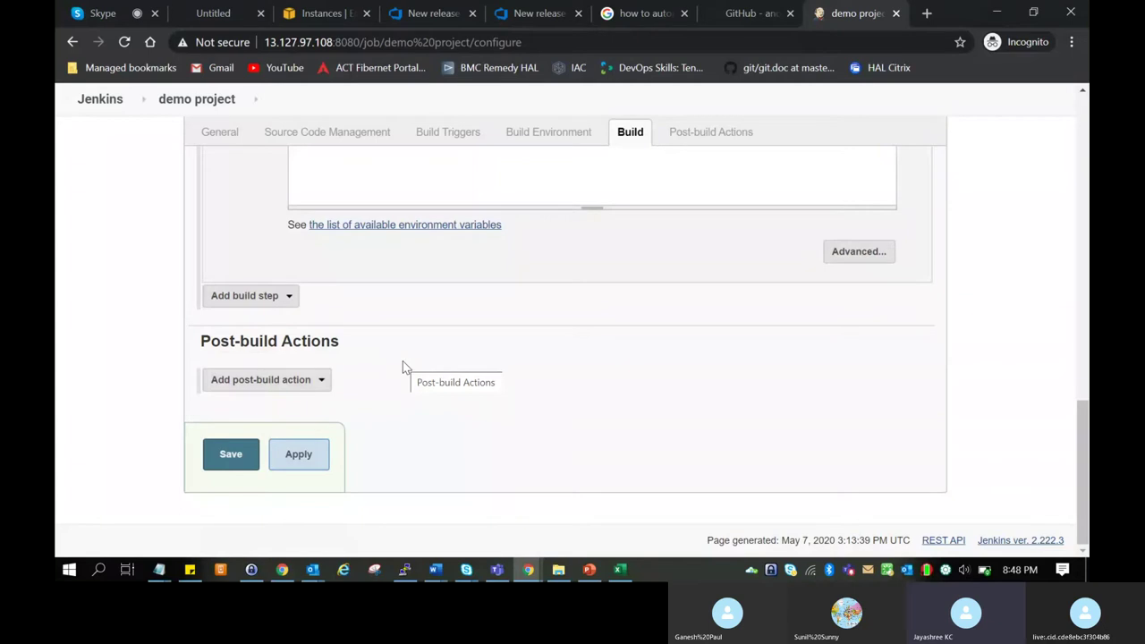
Save the demo project configuration without adding any post-build action.
left_click(323, 379)
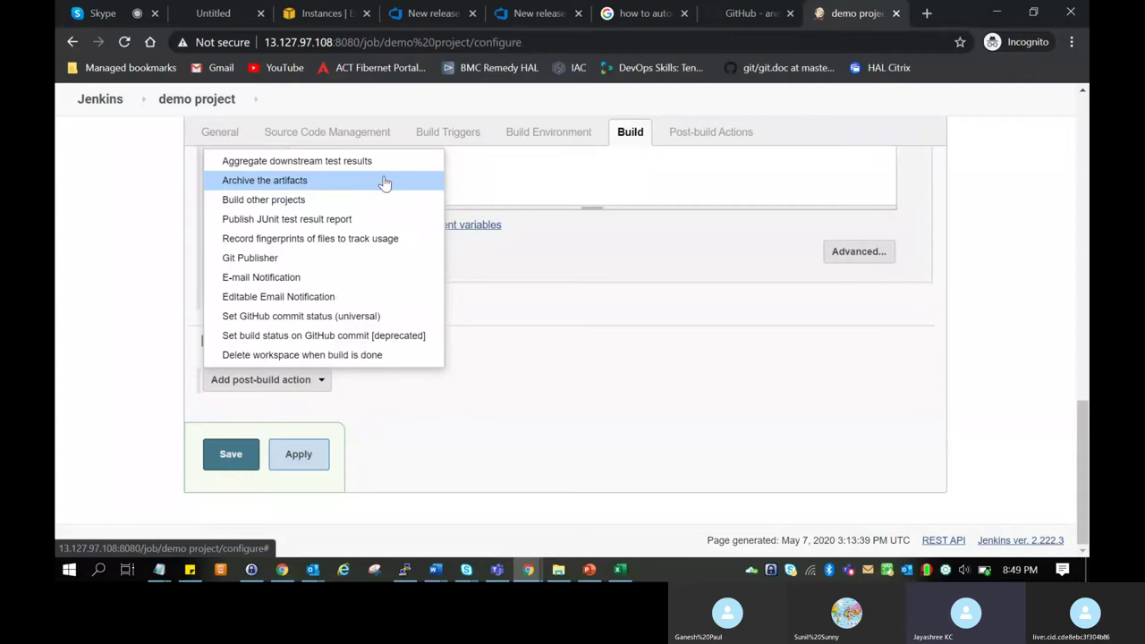
left_click(391, 380)
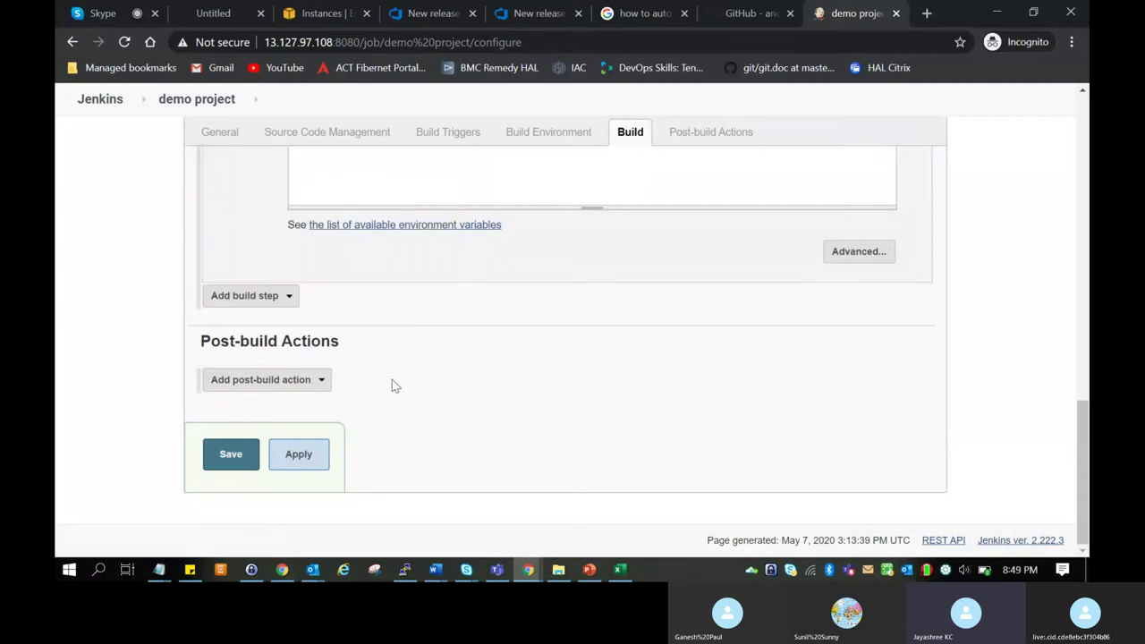
left_click(329, 381)
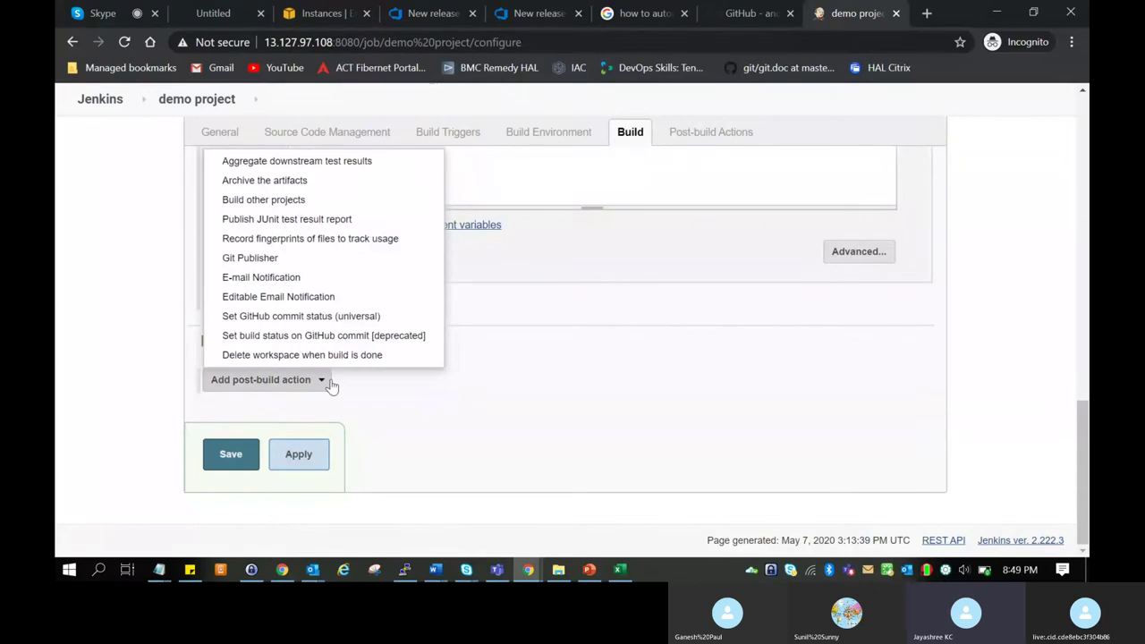
left_click(384, 398)
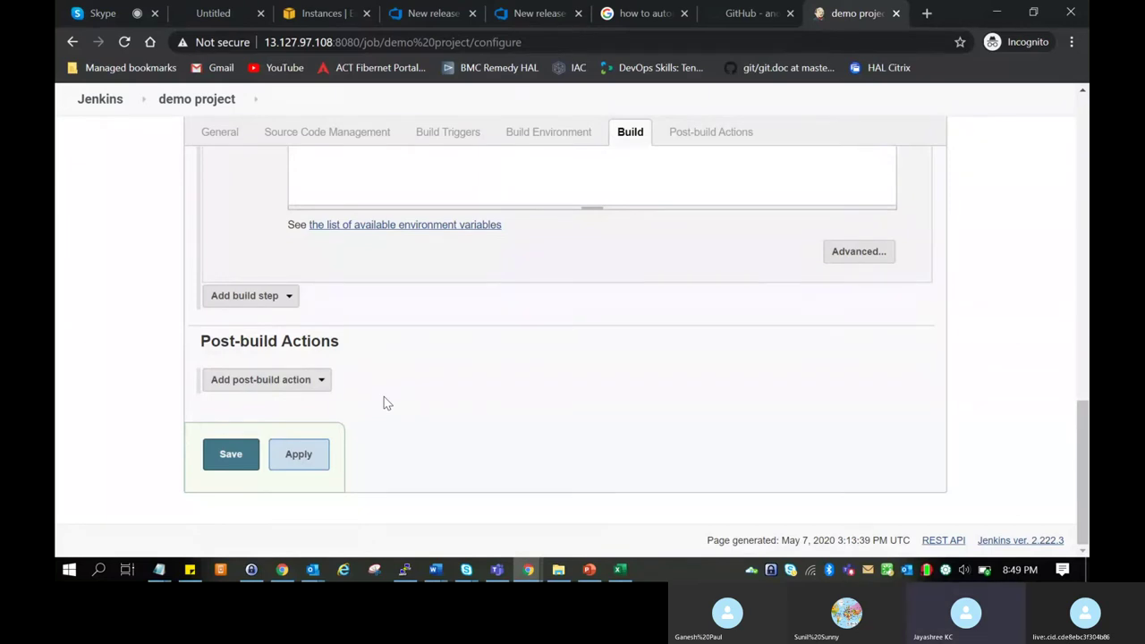
left_click(230, 456)
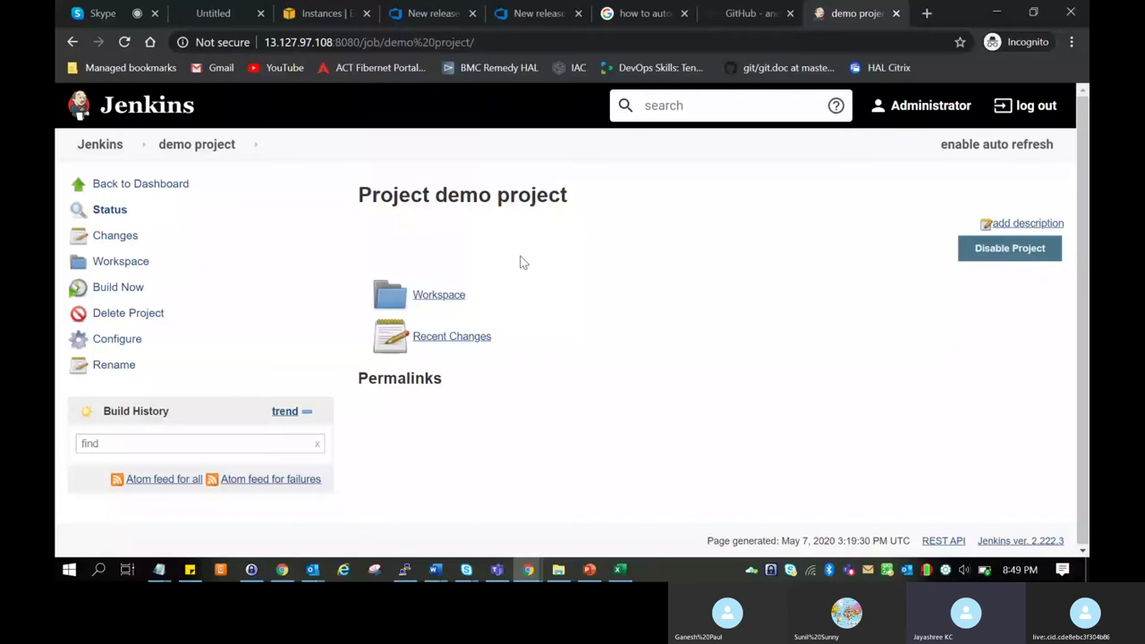
Check the project's workspace, which doesn't exist yet, then return to the dashboard and reopen demo project.
left_click(449, 301)
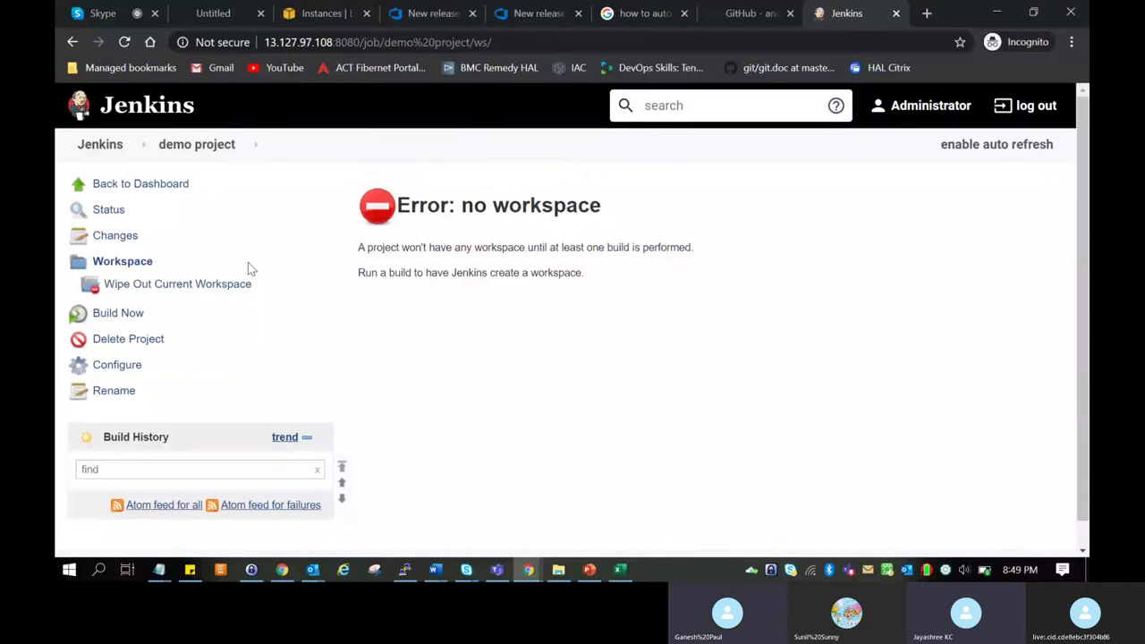
left_click(170, 184)
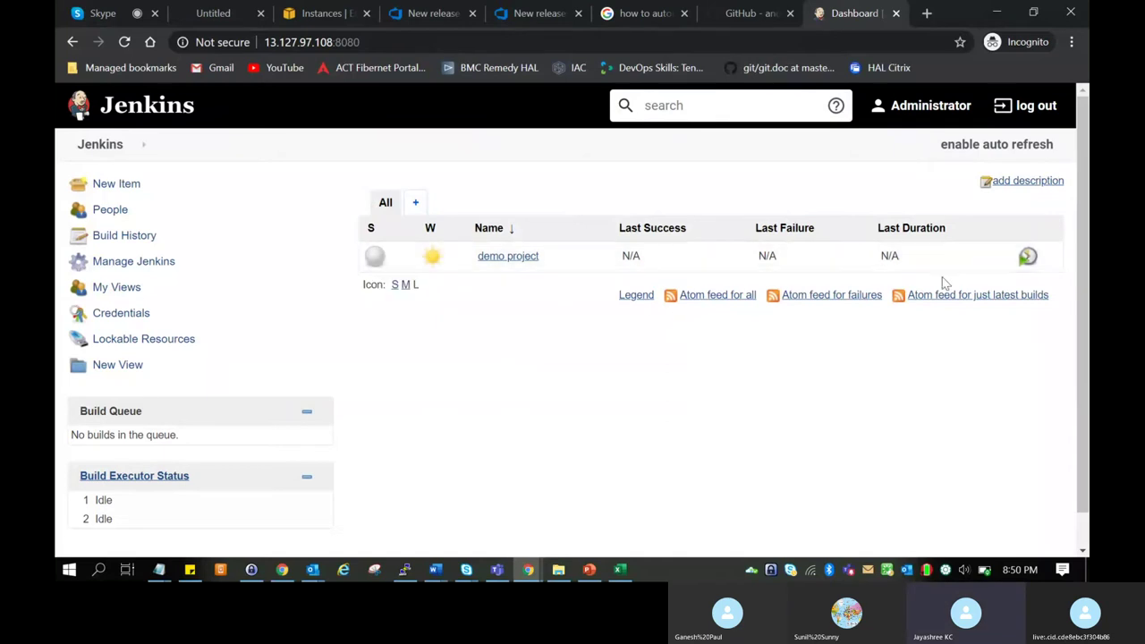
right_click(587, 261)
left_click(519, 364)
left_click(508, 259)
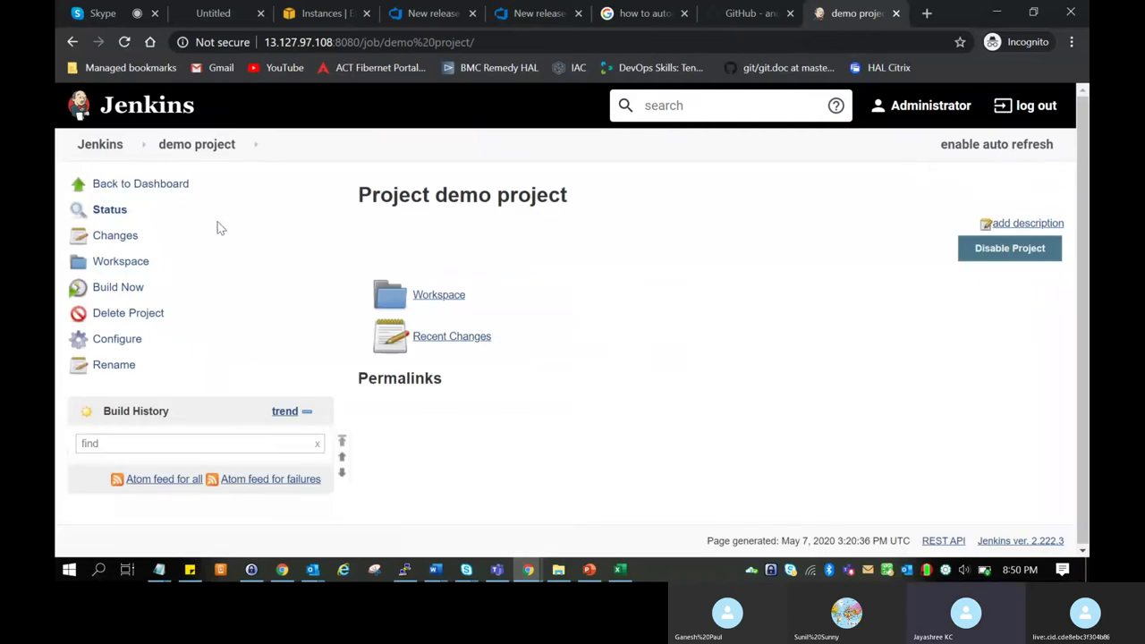
Reload the demo project Status page, whose build history is still empty.
left_click(110, 212)
Build demo project now and open the resulting build #1.
left_click(131, 293)
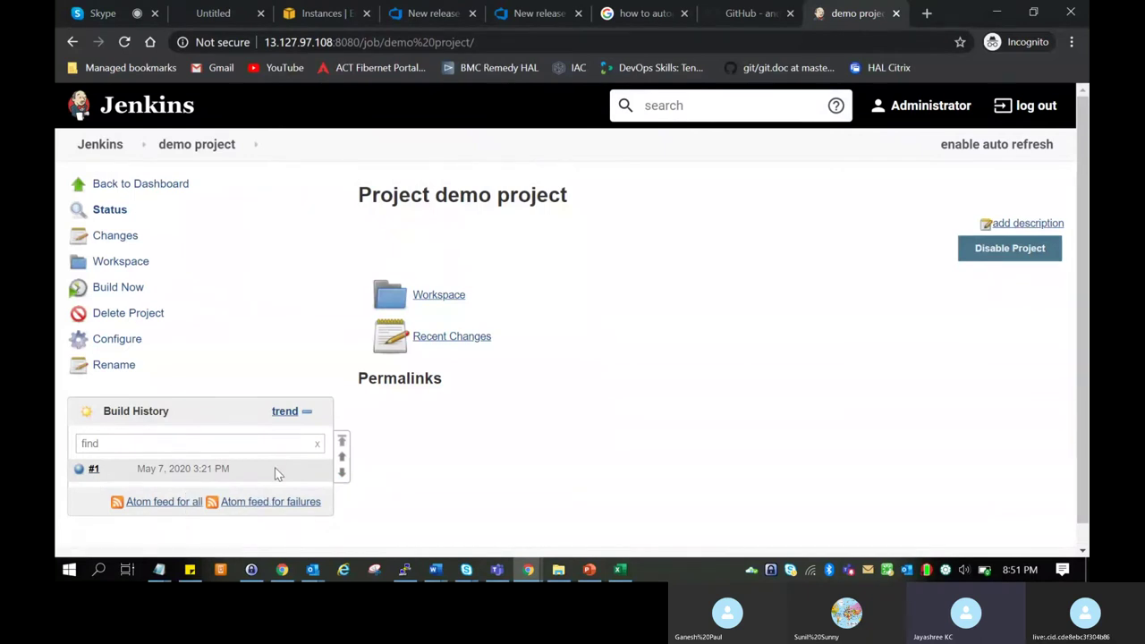
left_click(93, 469)
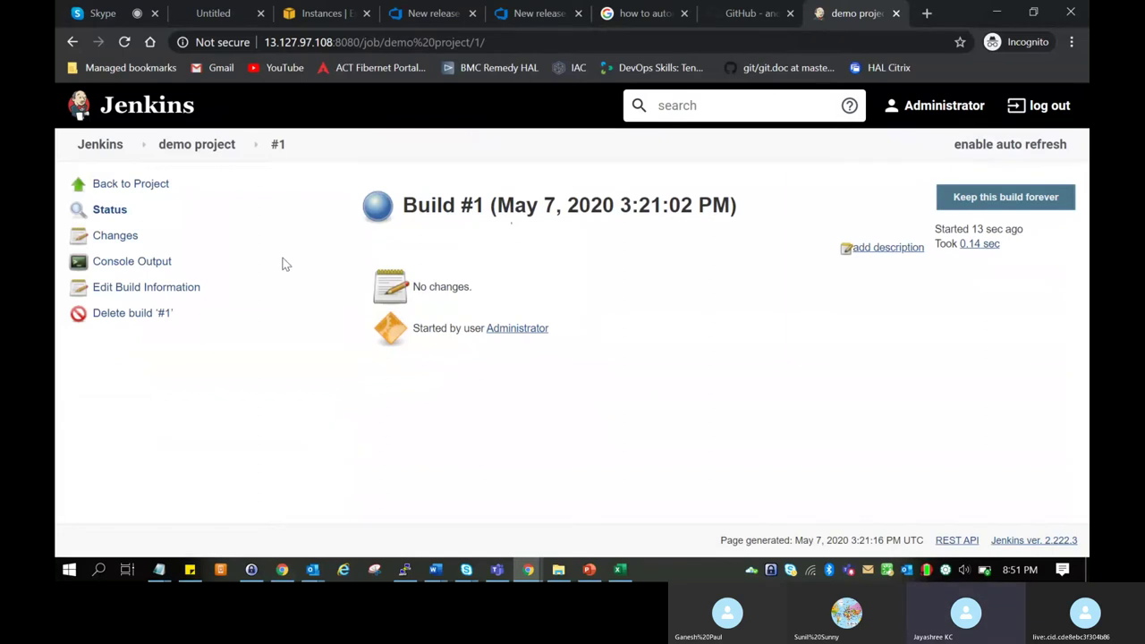
View build #1's console output showing hello World and Finished: SUCCESS.
left_click(143, 261)
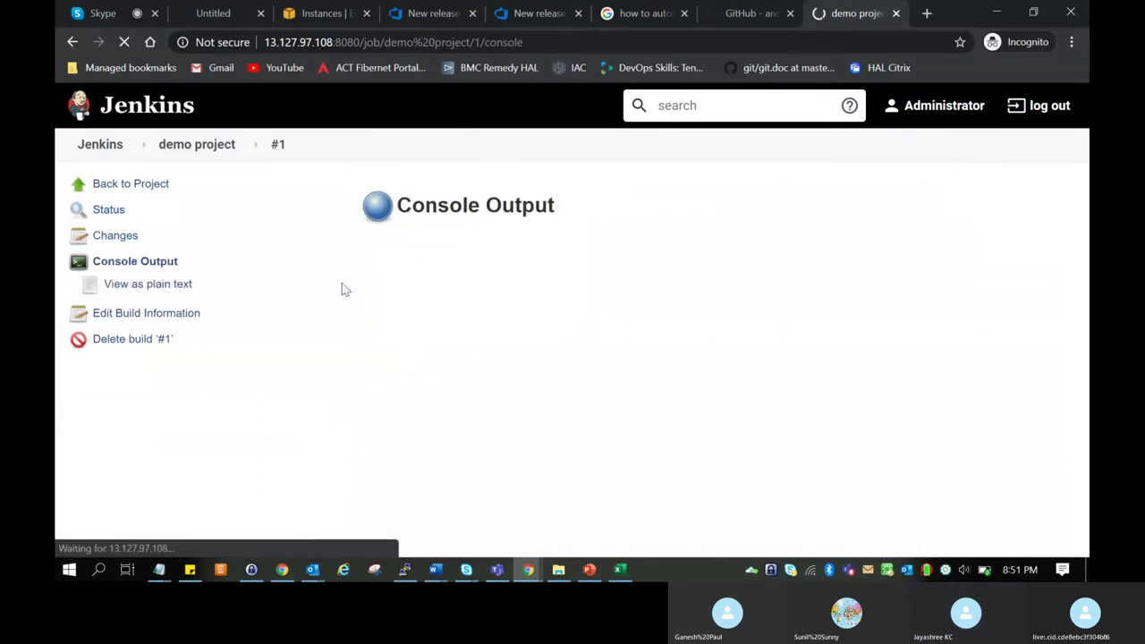
left_click_drag(474, 352, 329, 251)
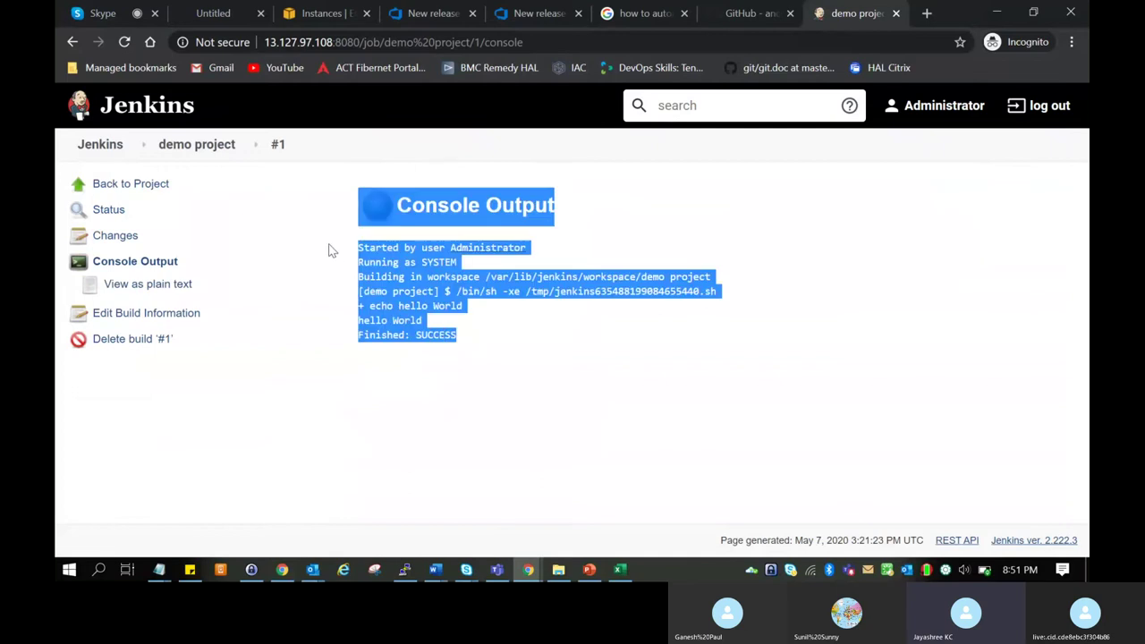
left_click(503, 346)
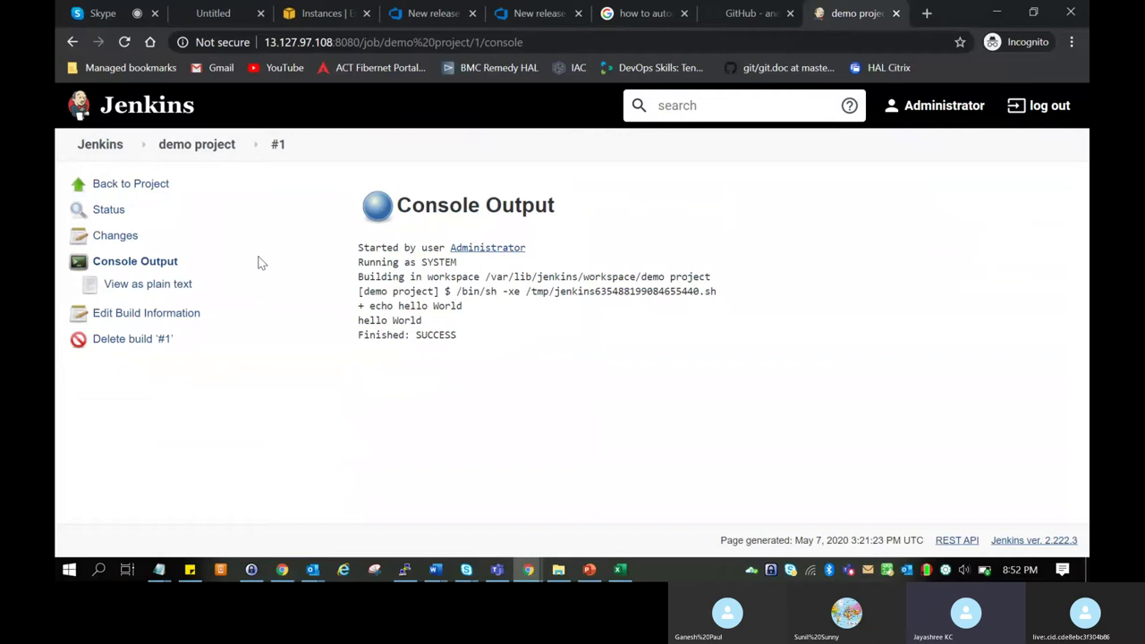
From the Jenkins dashboard, start a new Freestyle project item named 'demoprojectAzureRepos'.
left_click(132, 153)
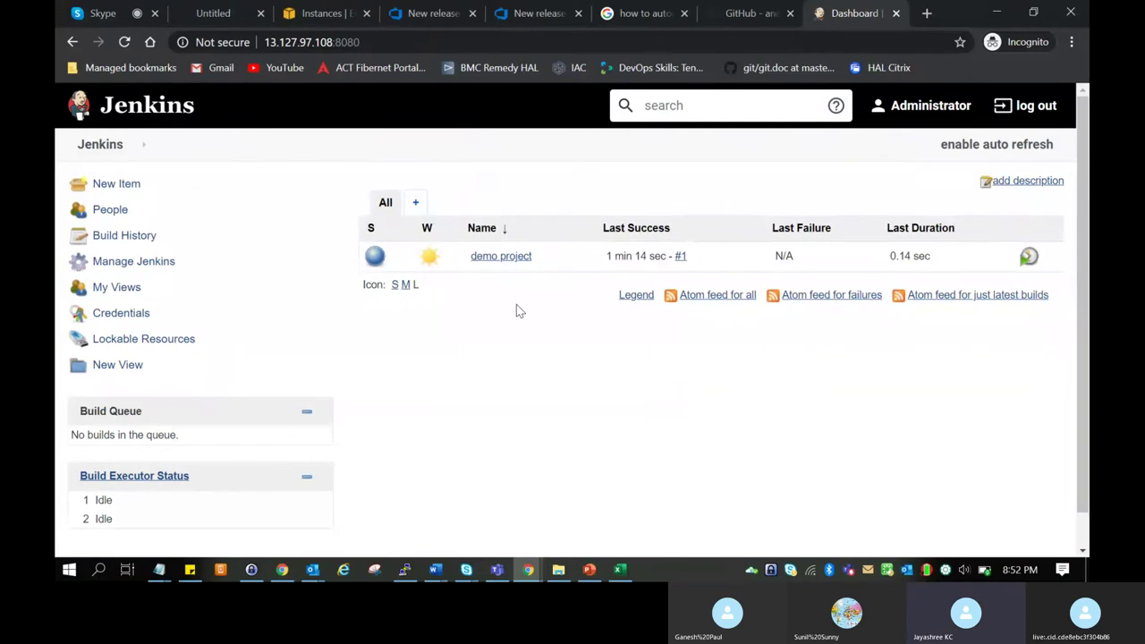
left_click(130, 195)
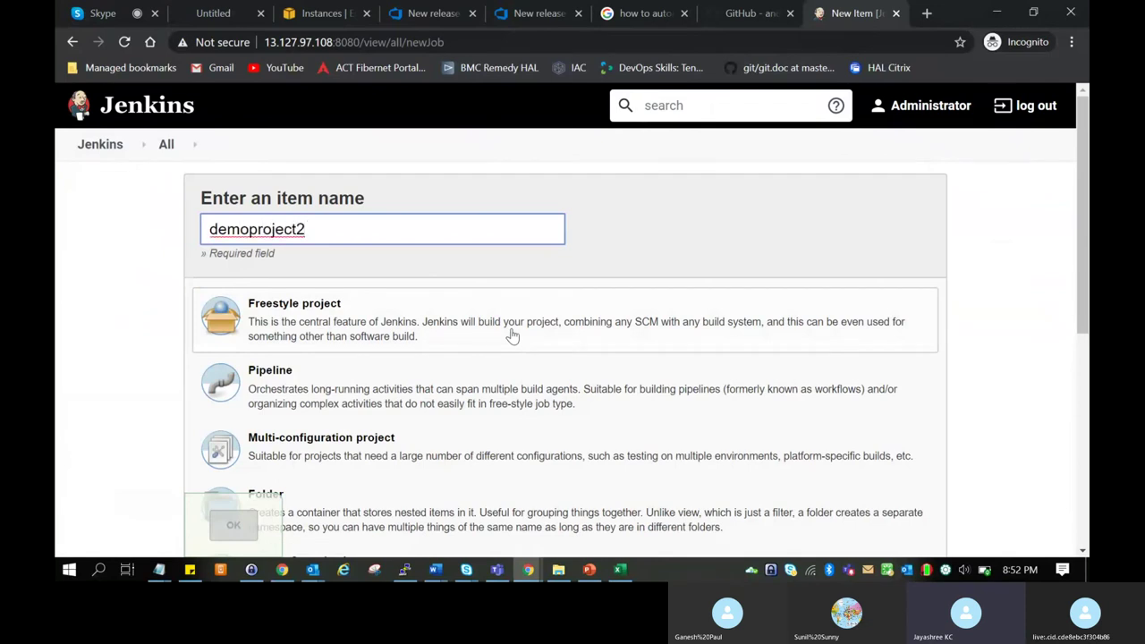
type("demoprojectAzureRepos")
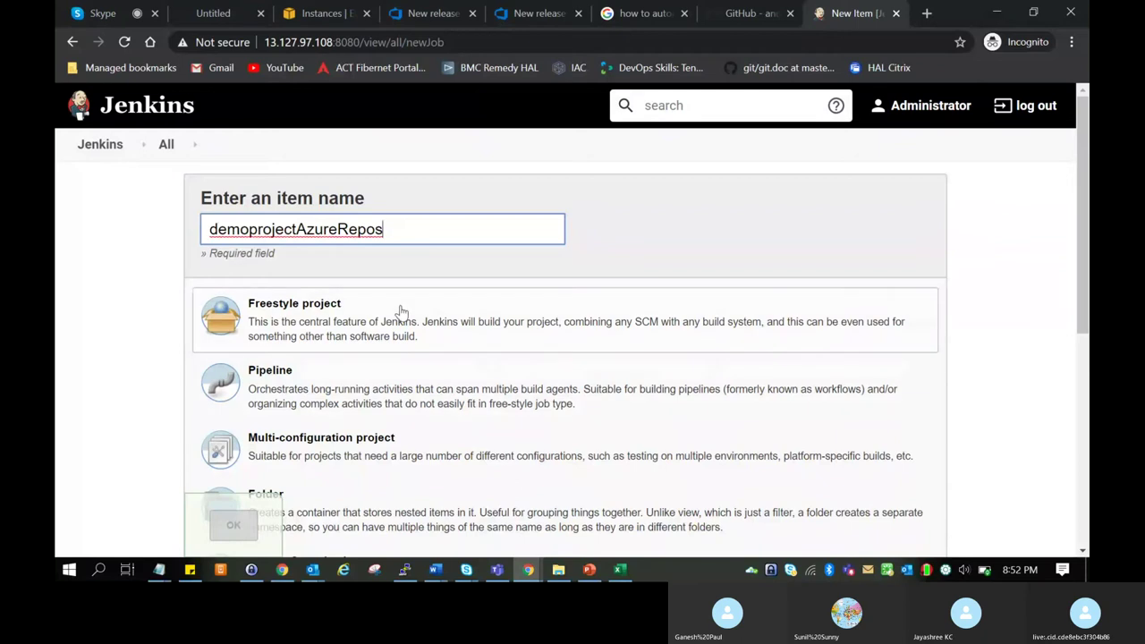
left_click(402, 312)
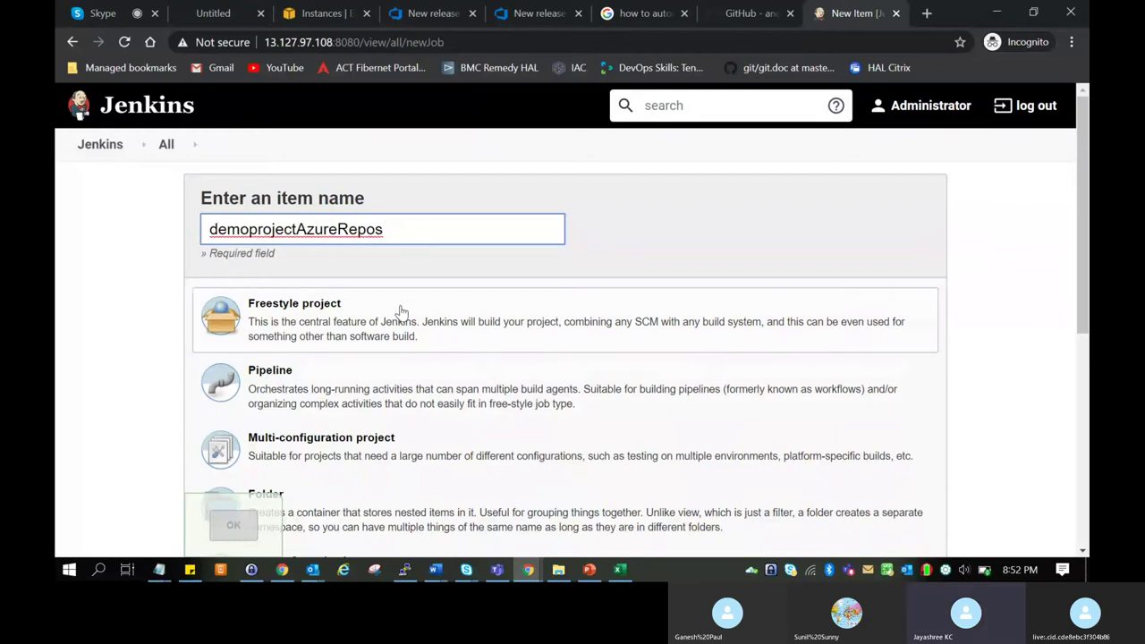
Create the demoprojectAzureRepos job and choose Git as its source code management.
left_click(232, 526)
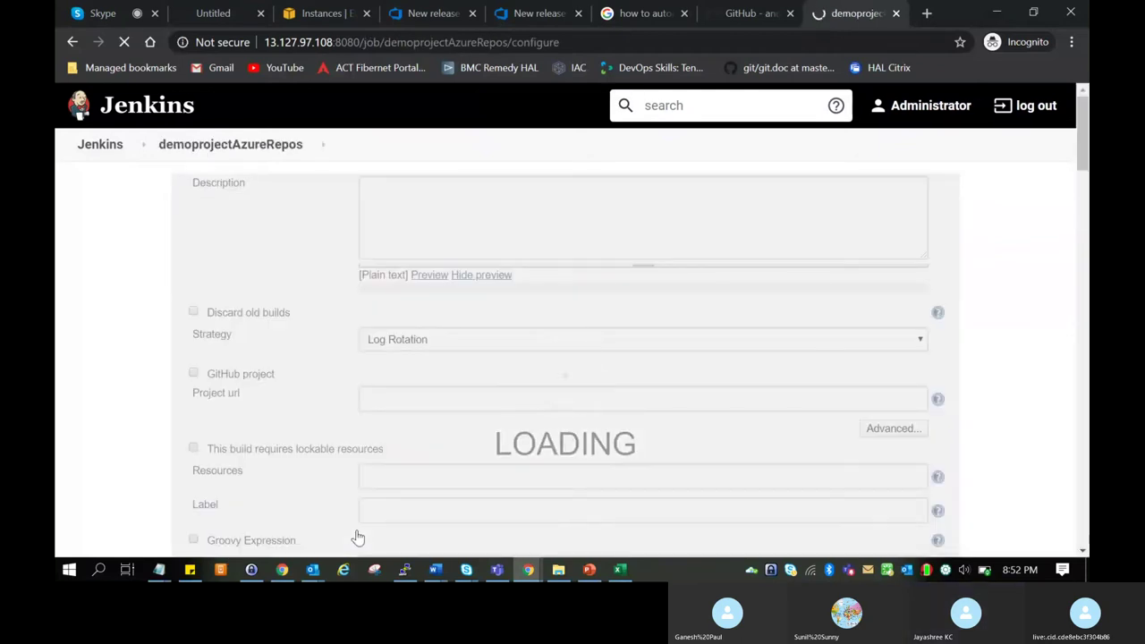
scroll(393, 460, "down", 3)
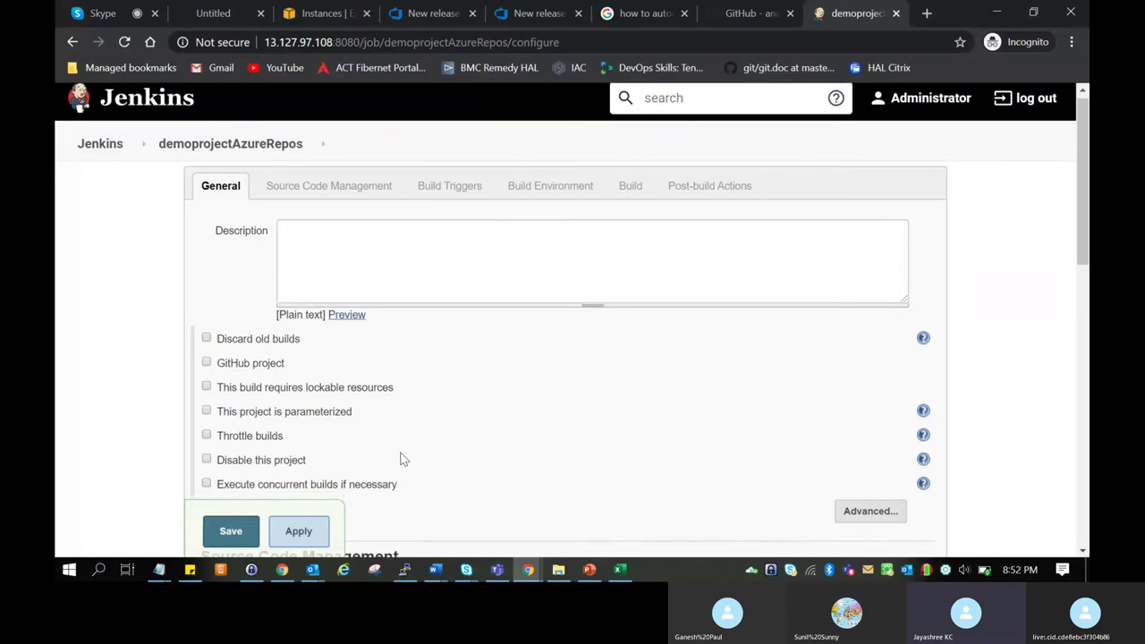
scroll(400, 459, "down", 1)
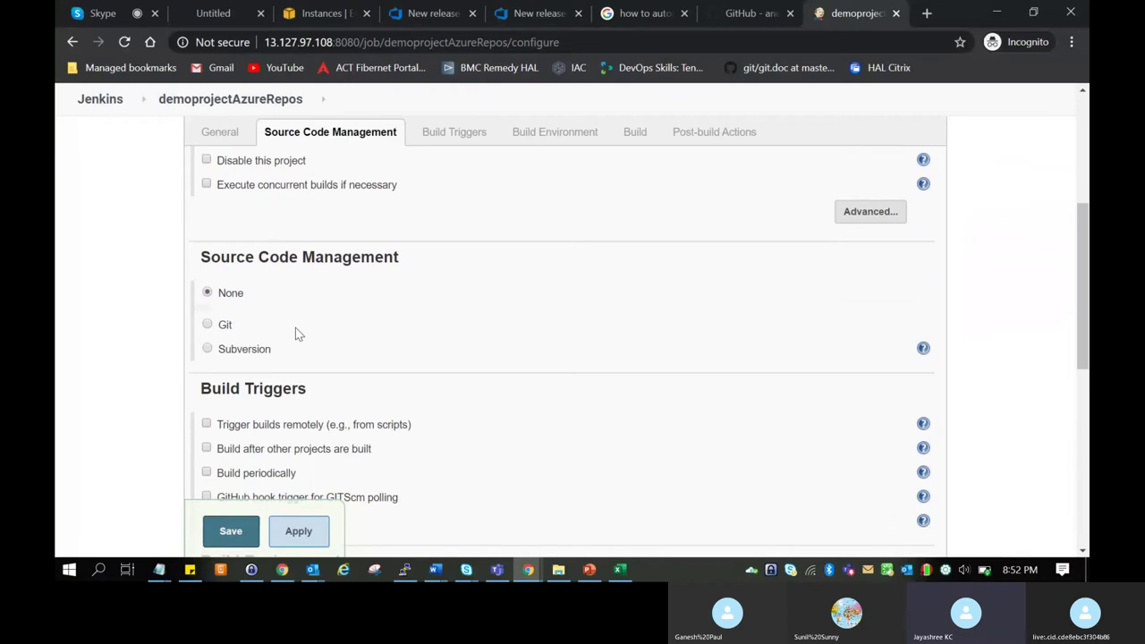
left_click(207, 325)
left_click(510, 373)
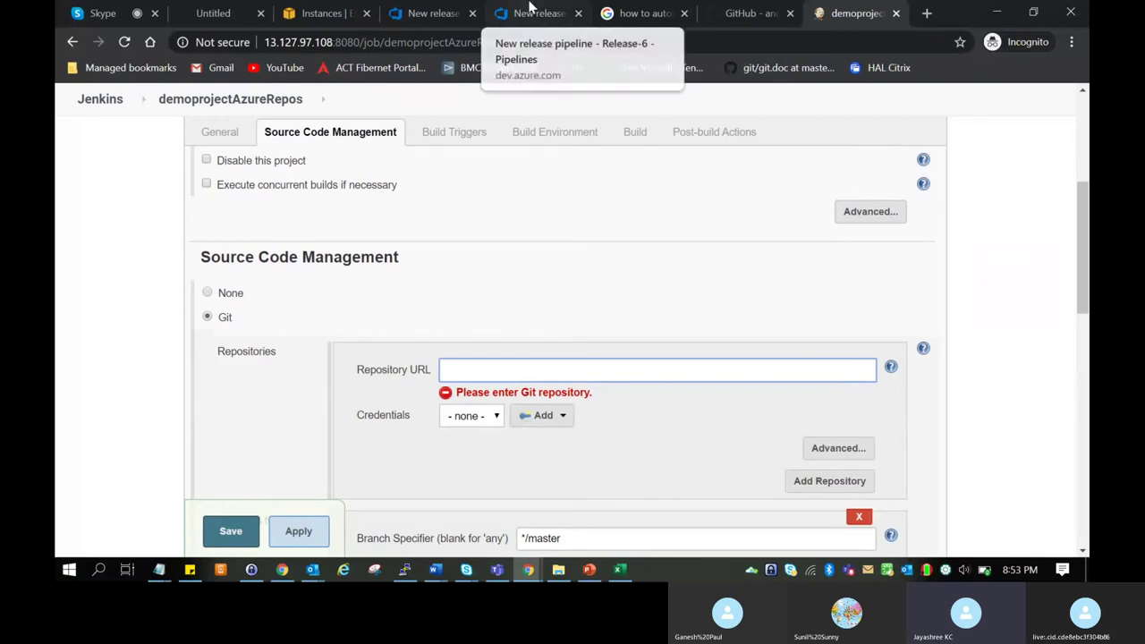
Close the Run playbook log in Azure DevOps.
left_click(531, 12)
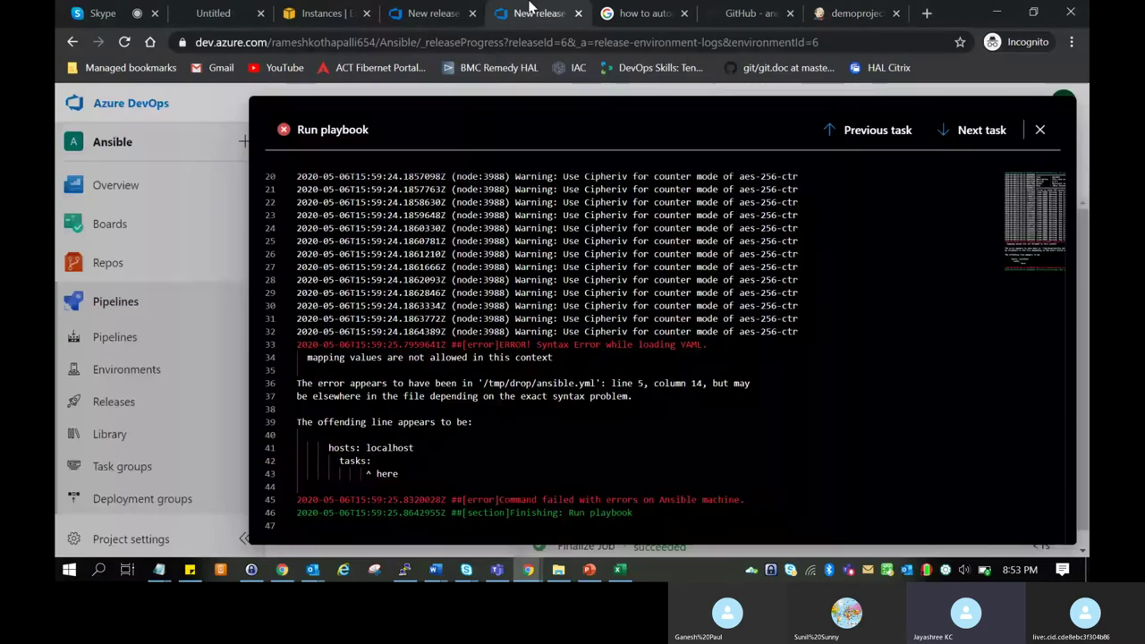
left_click(432, 12)
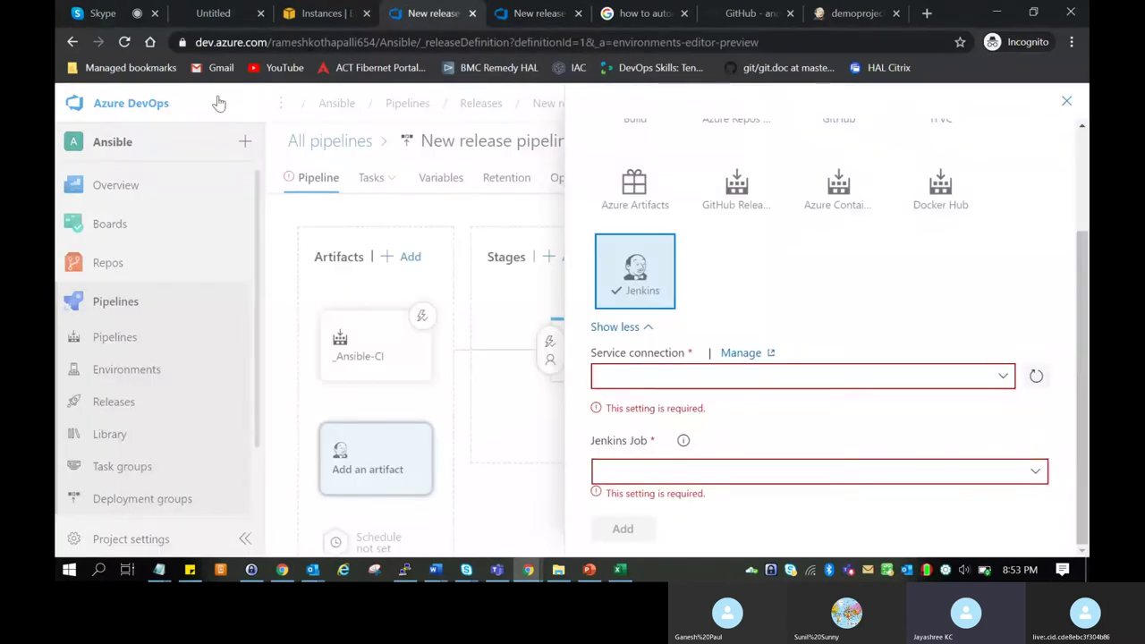
left_click(531, 13)
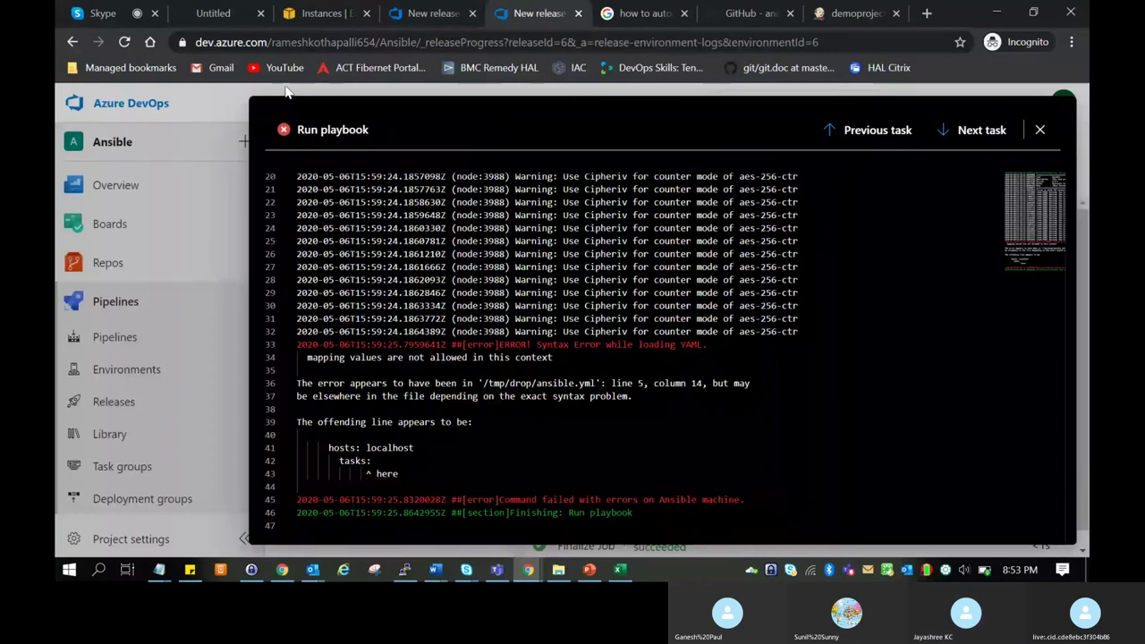
left_click(169, 110)
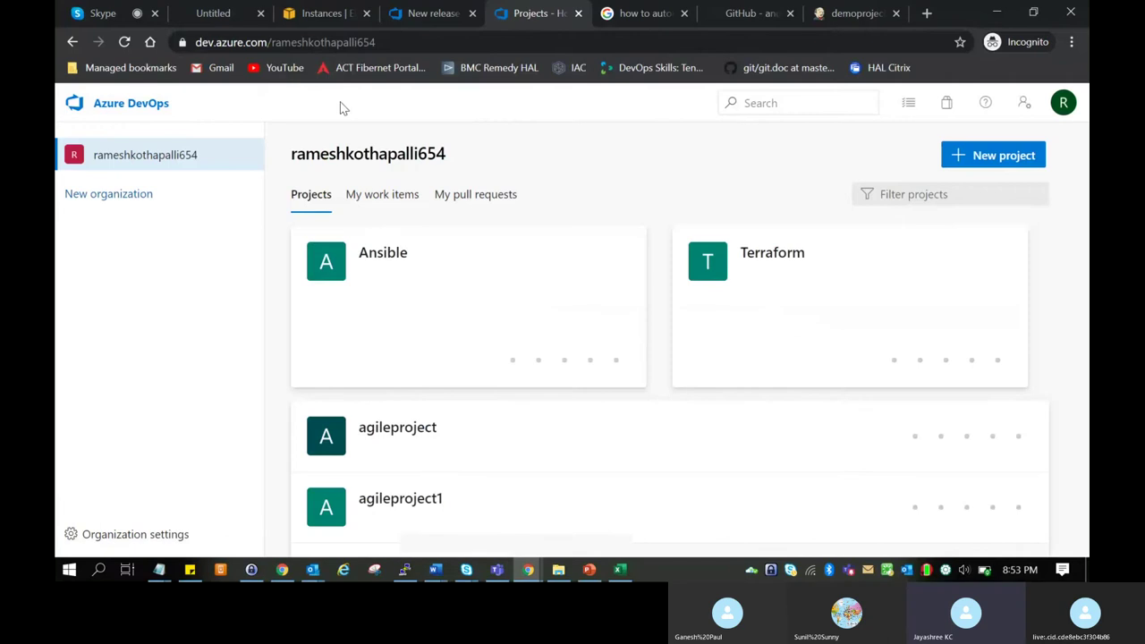
scroll(581, 413, "down", 2)
scroll(582, 412, "down", 1)
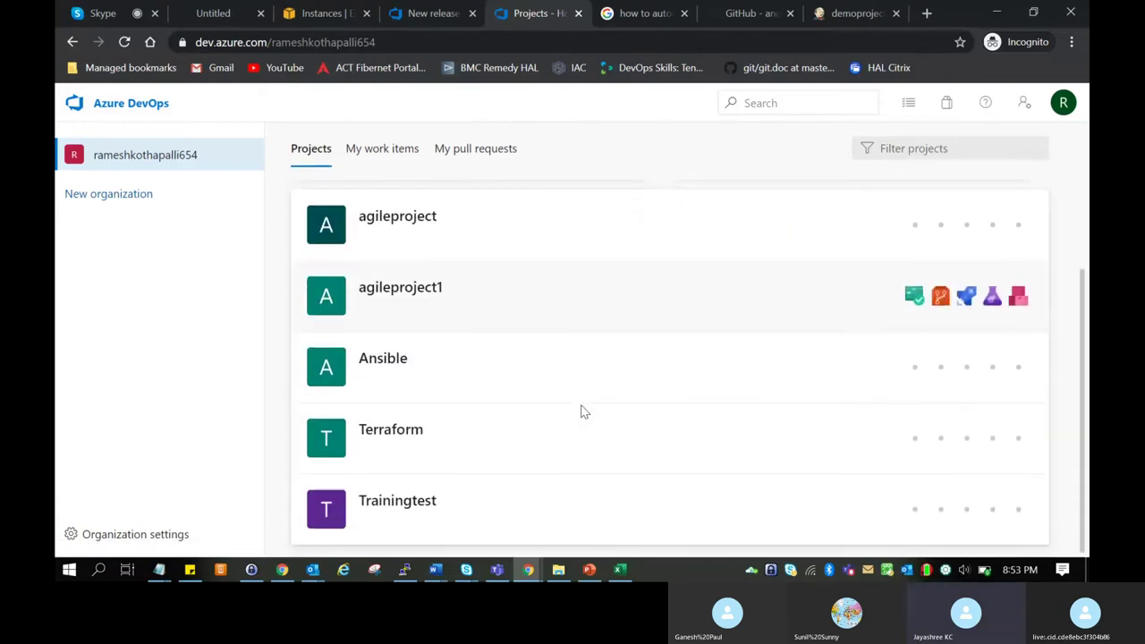
Browse Trainingtest's files f1, f2 and f3 on the master branch, then return to the project list.
left_click(404, 508)
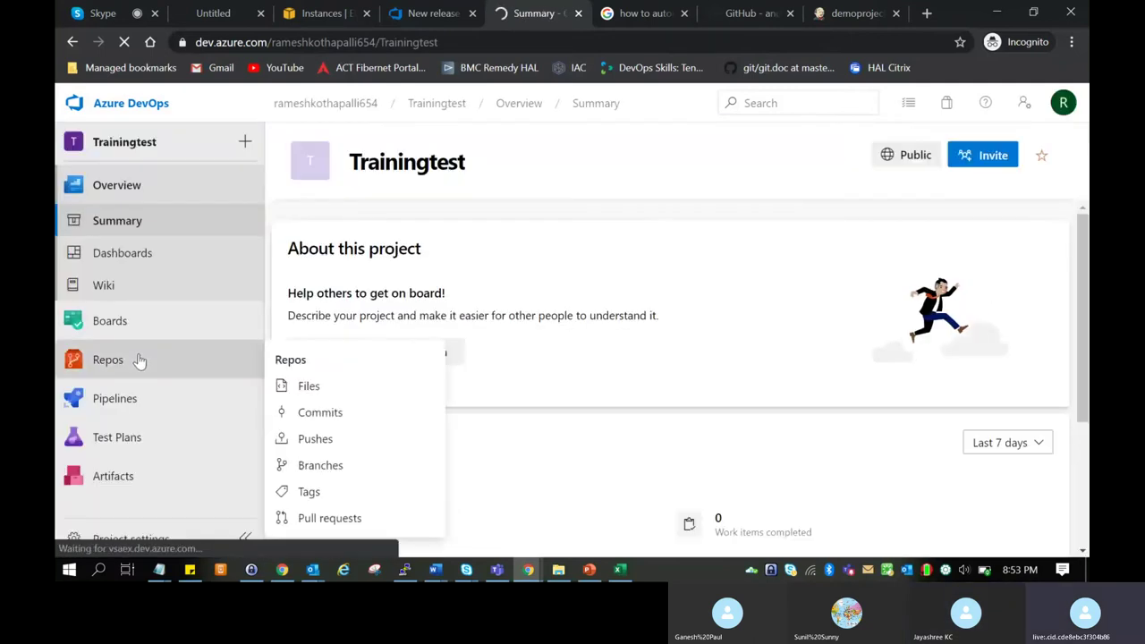
left_click(141, 359)
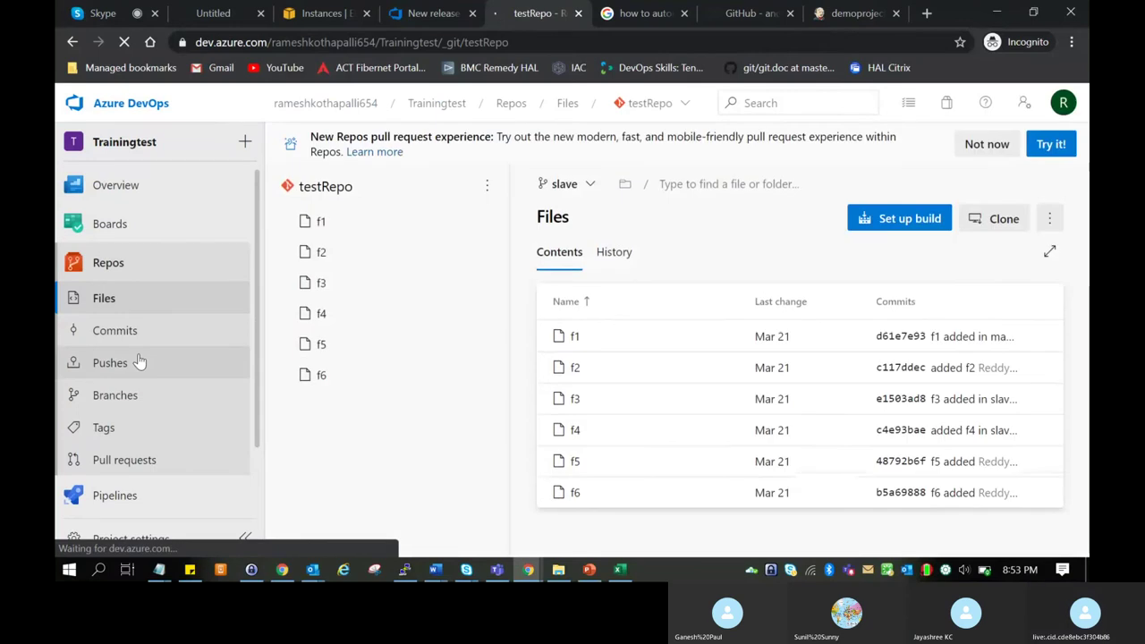
left_click(318, 224)
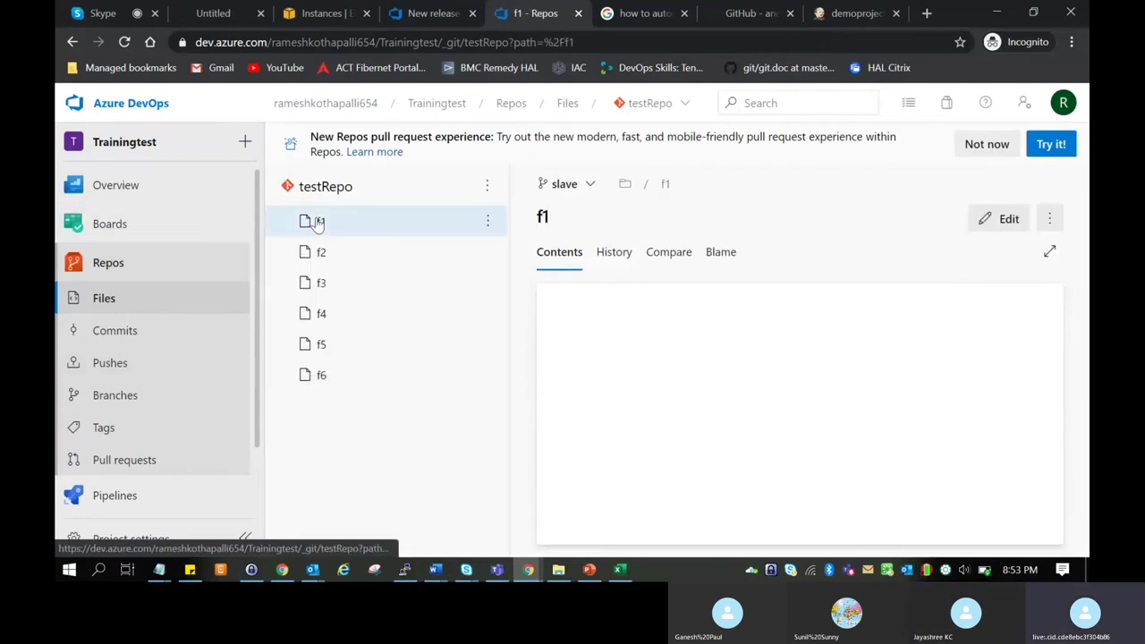
left_click(319, 256)
left_click(320, 283)
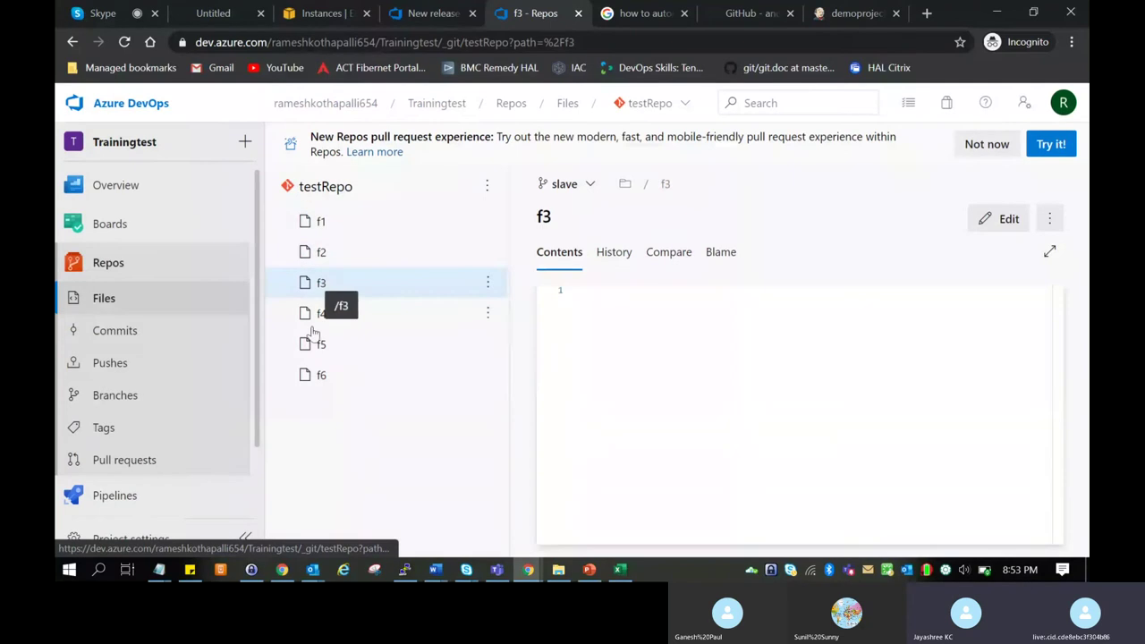
left_click(567, 185)
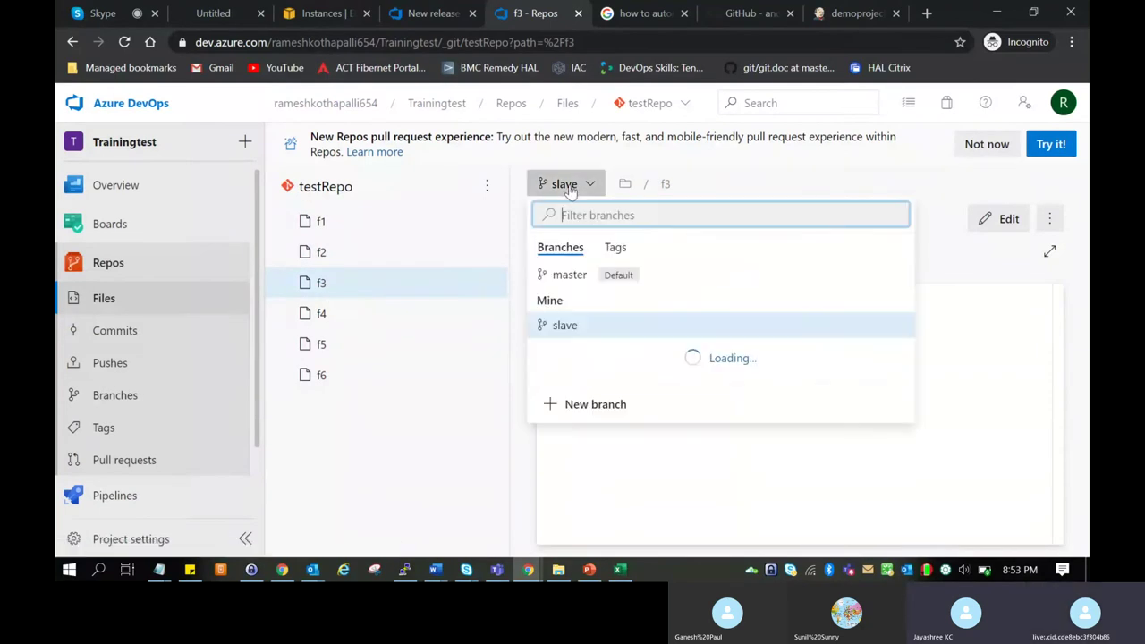
left_click(570, 275)
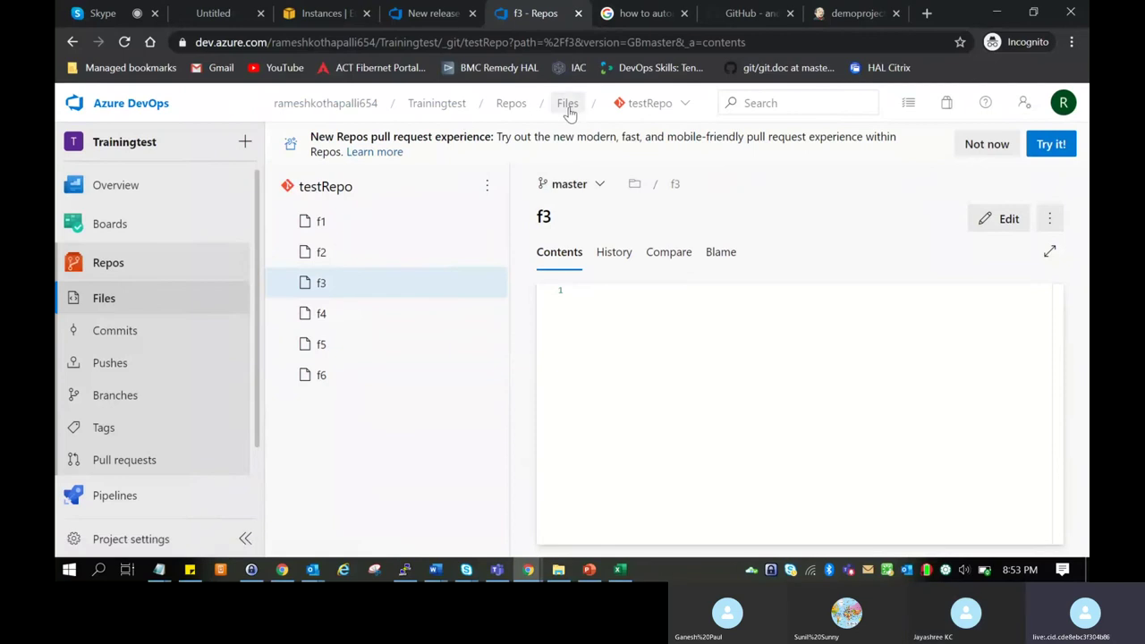
left_click(374, 105)
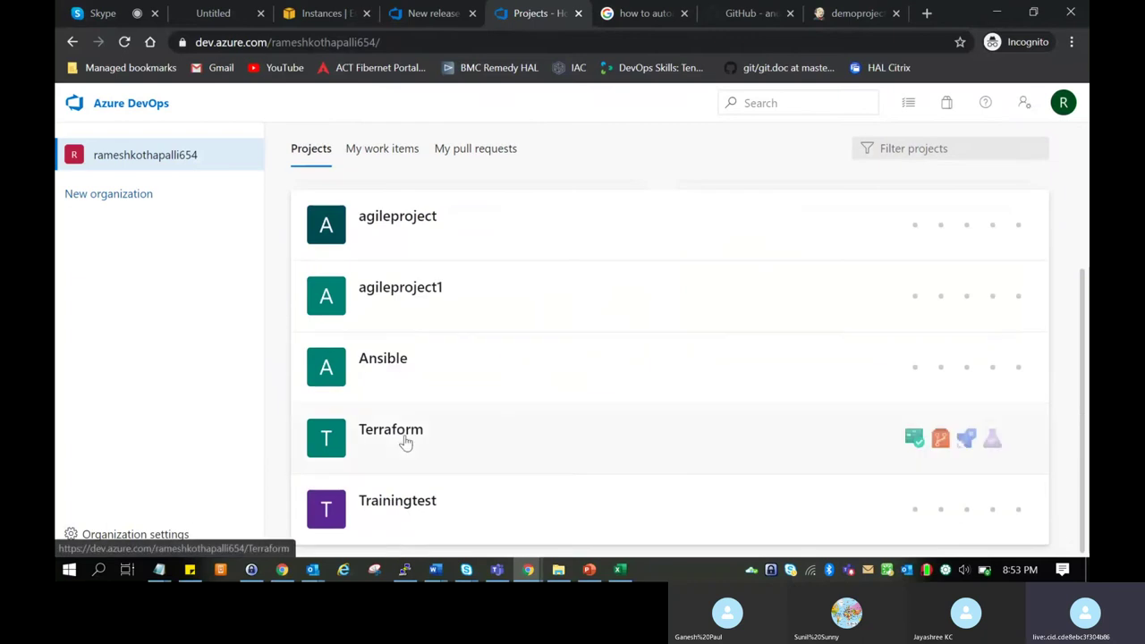
left_click(405, 446)
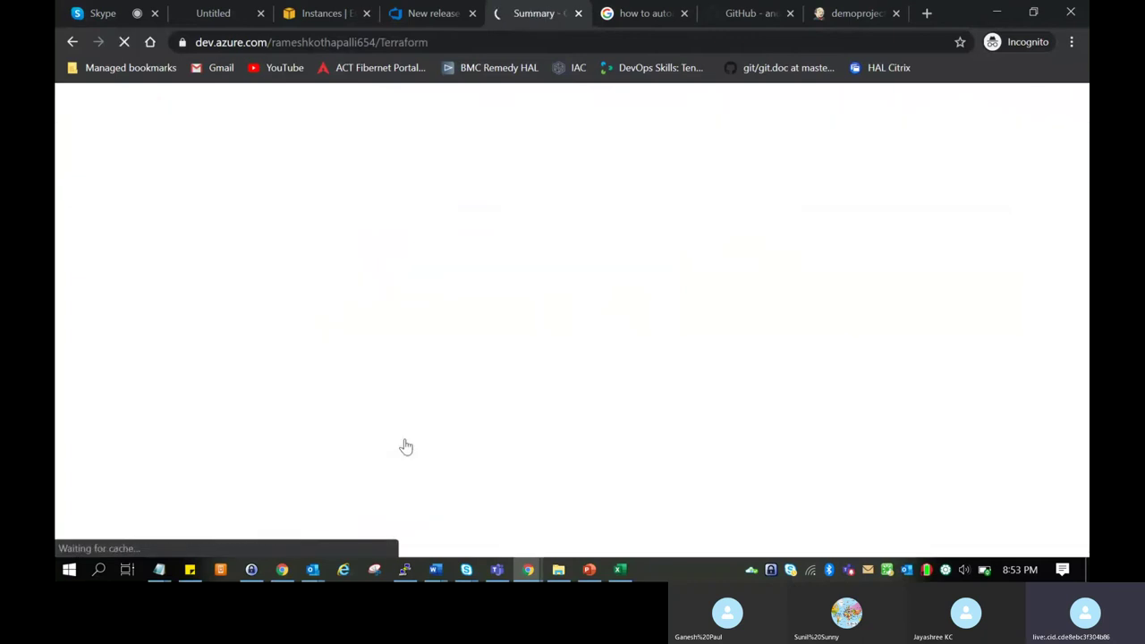
left_click(122, 358)
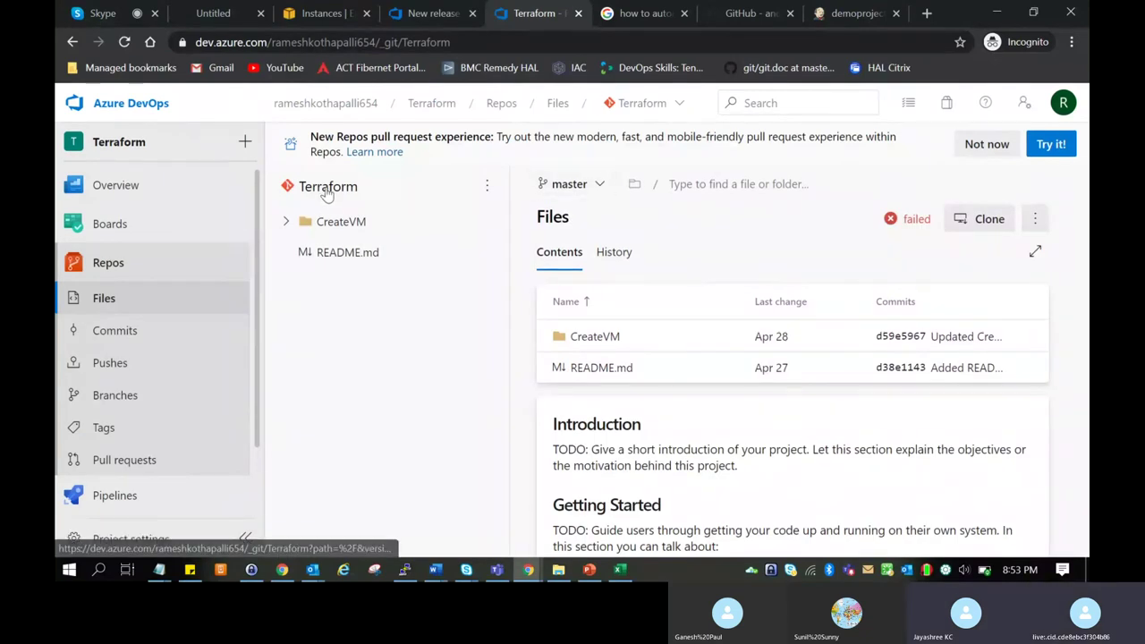
left_click(666, 106)
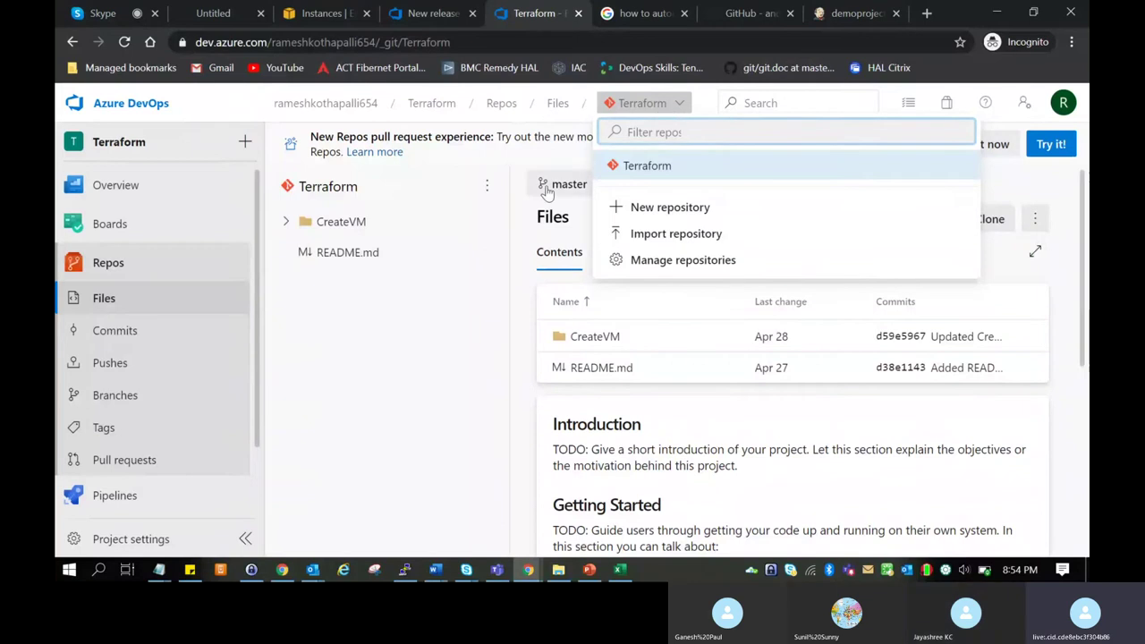
left_click(452, 291)
left_click(286, 222)
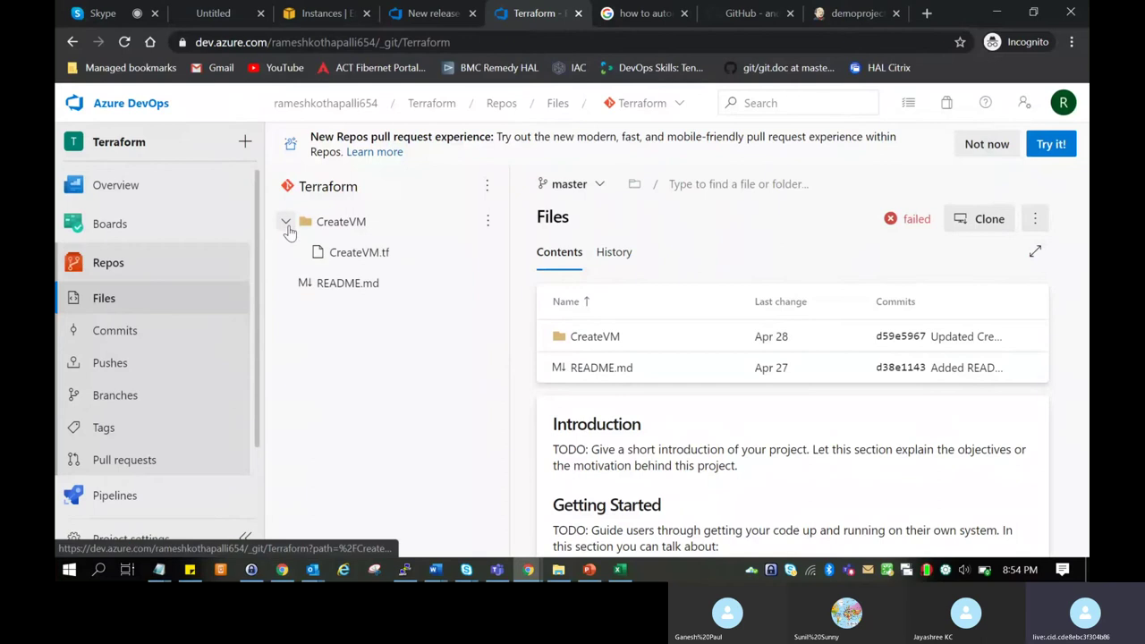
left_click(375, 254)
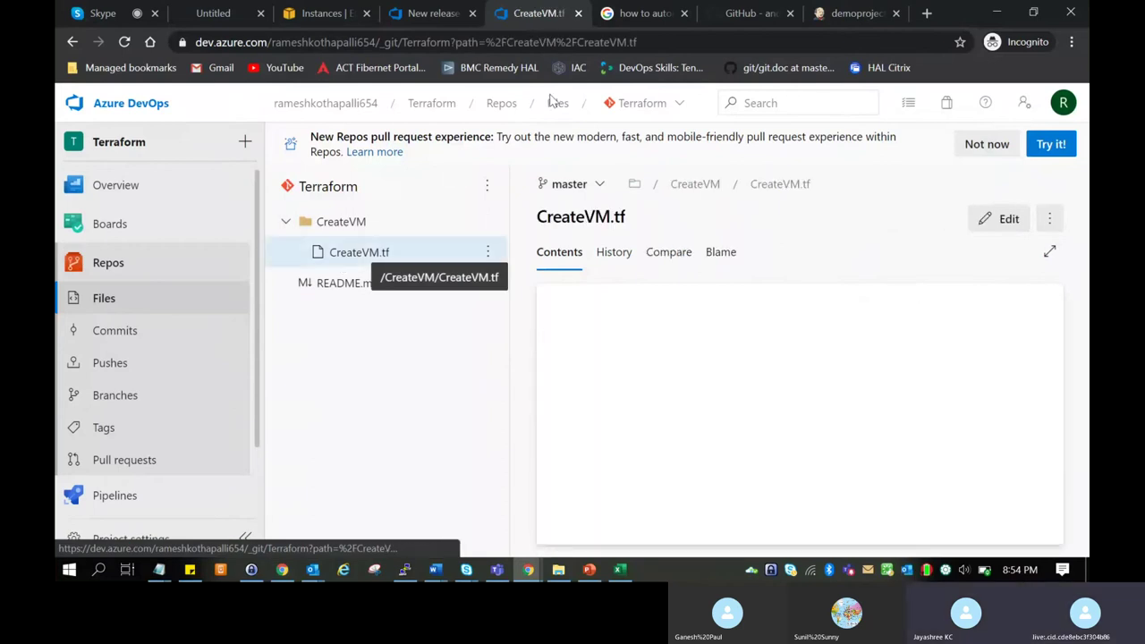
left_click(333, 104)
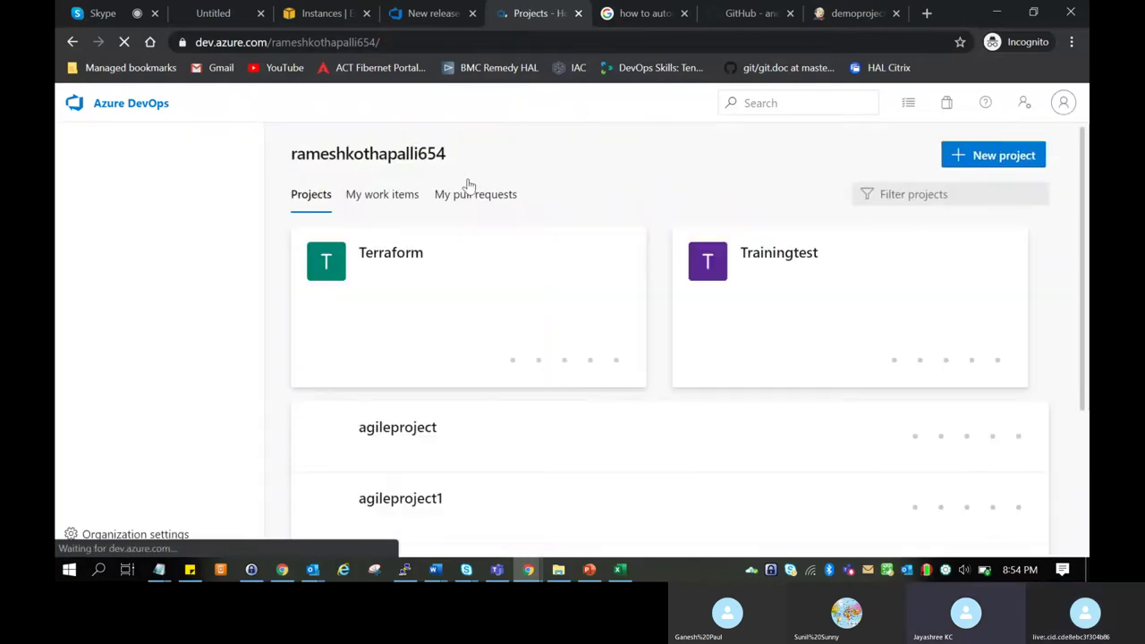
Open agileproject1's repository files and view file1 and Index.cshtml.
scroll(547, 427, "down", 2)
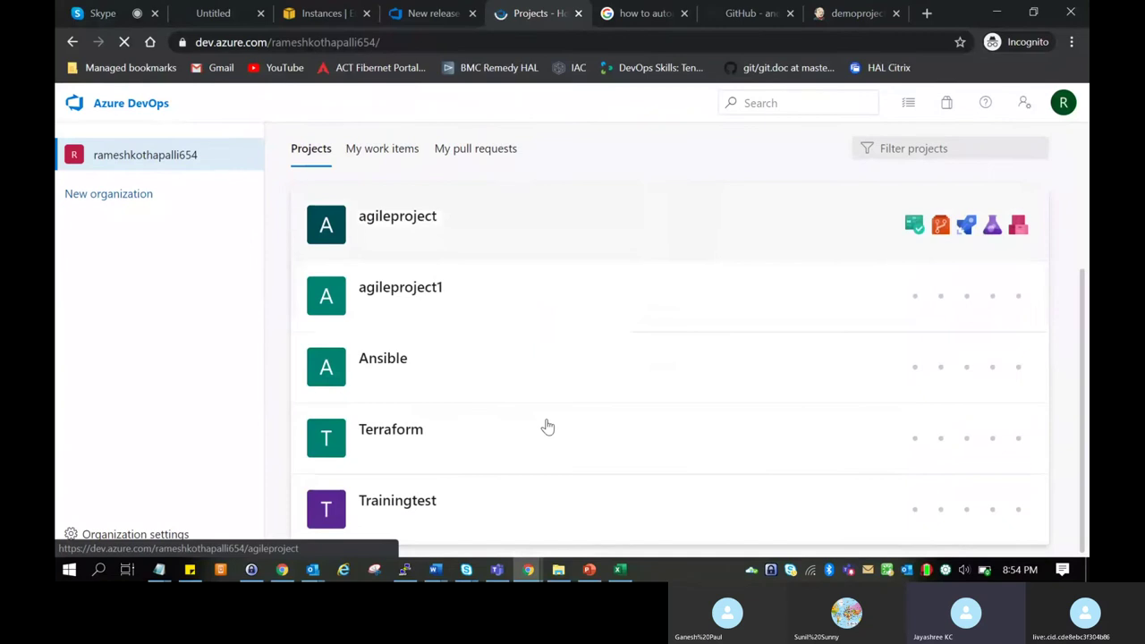
left_click(528, 300)
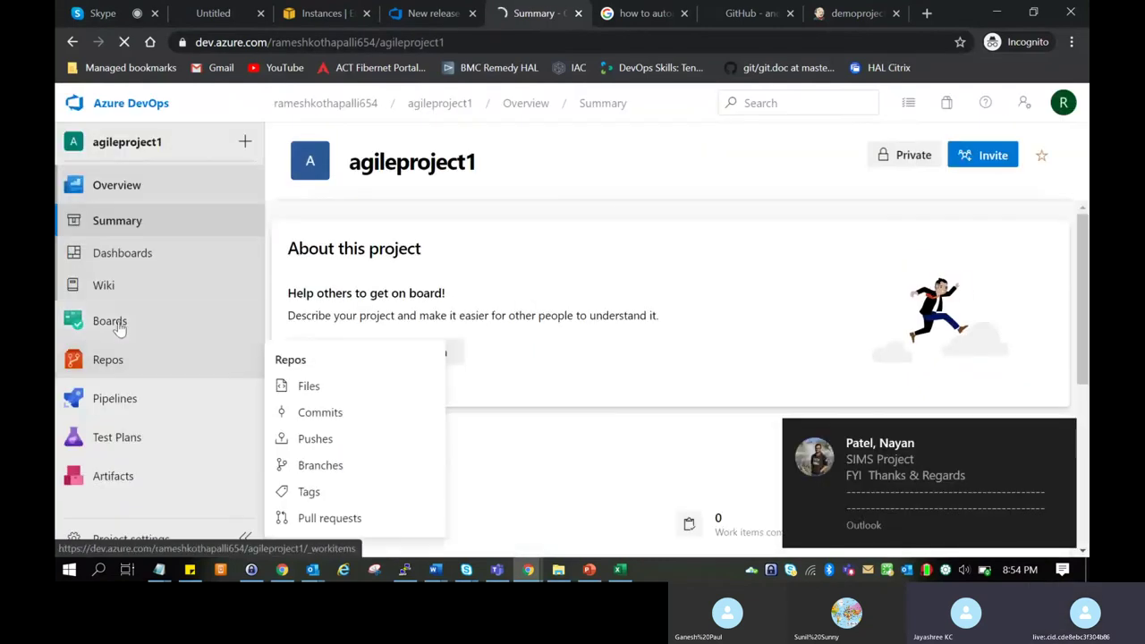
mouse_move(149, 312)
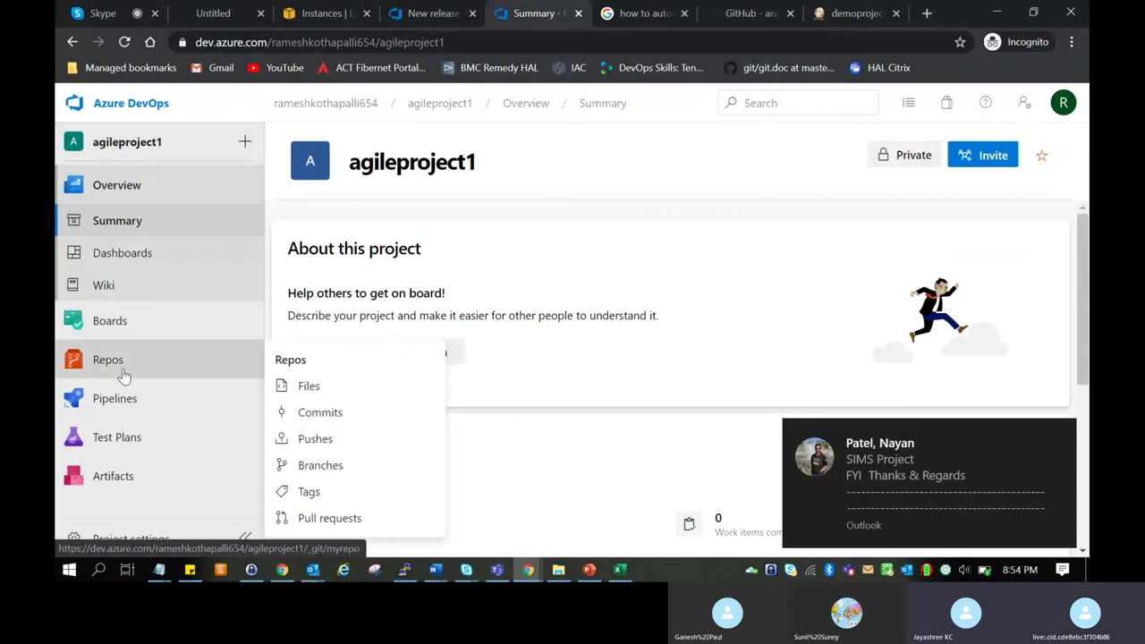
left_click(120, 362)
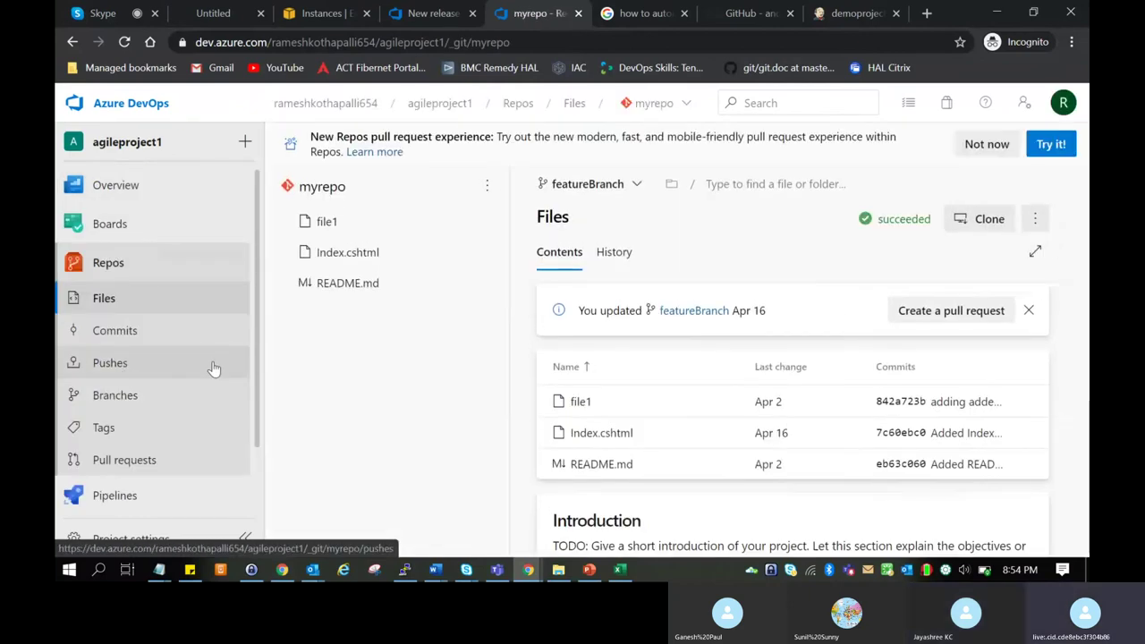
left_click(336, 228)
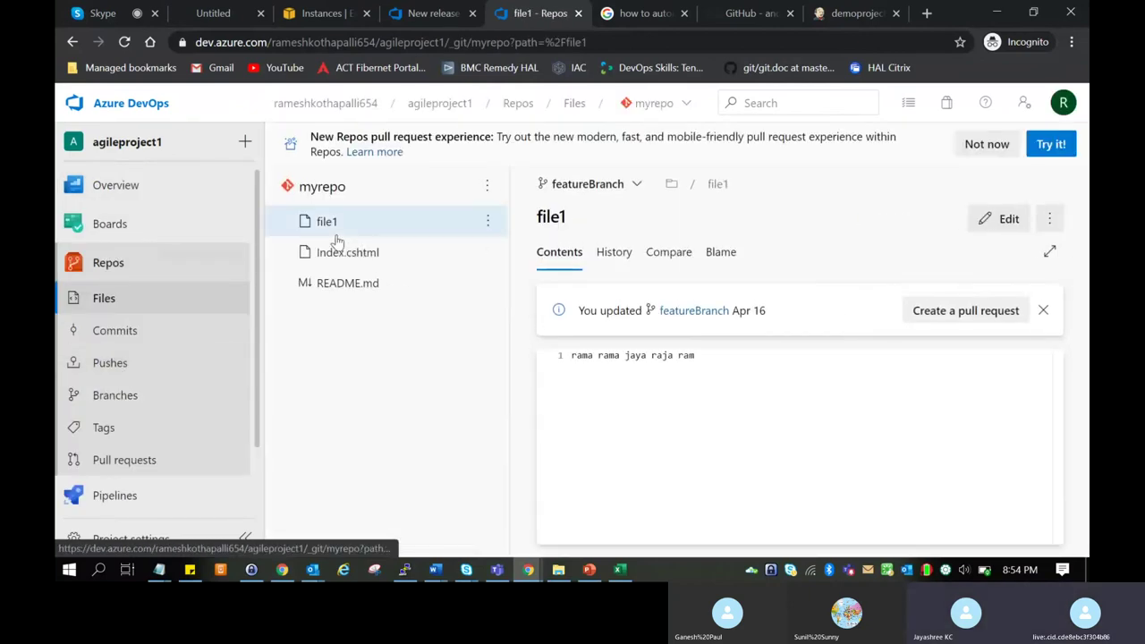
left_click(331, 254)
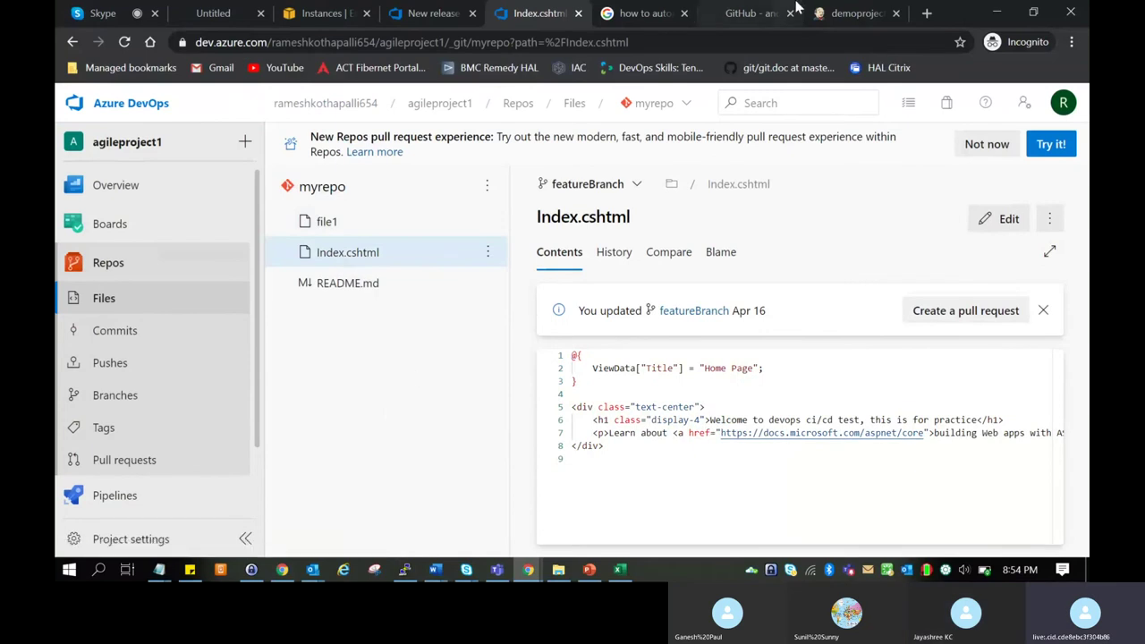
Go back through the project list and reopen file1 in agileproject1's myrepo.
left_click(854, 12)
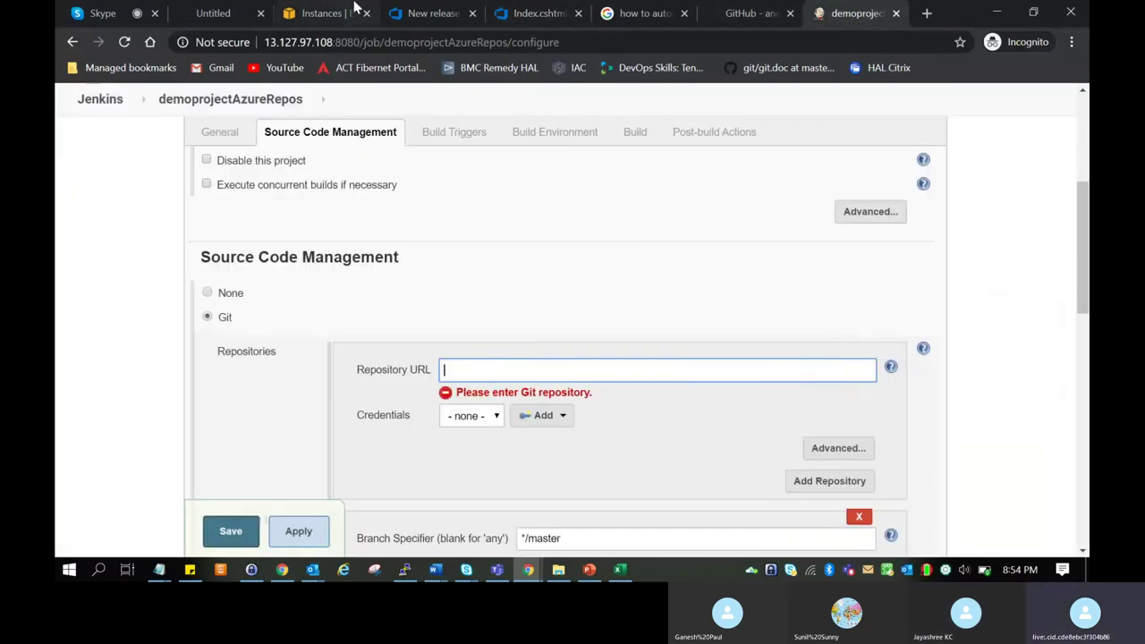
left_click(536, 12)
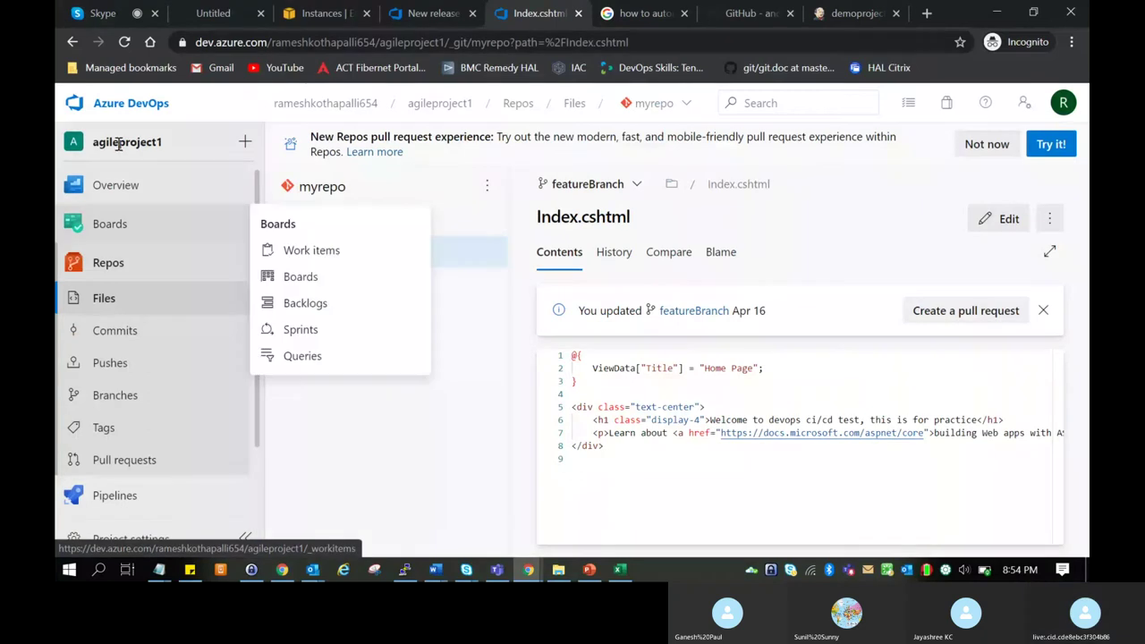
left_click(131, 103)
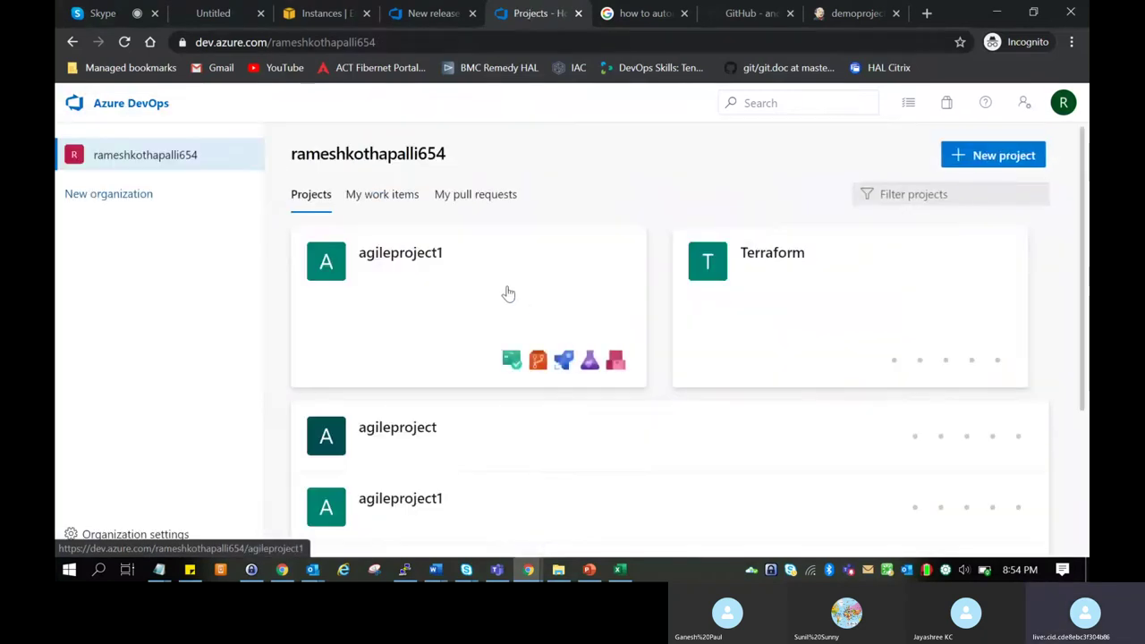
scroll(606, 462, "down", 3)
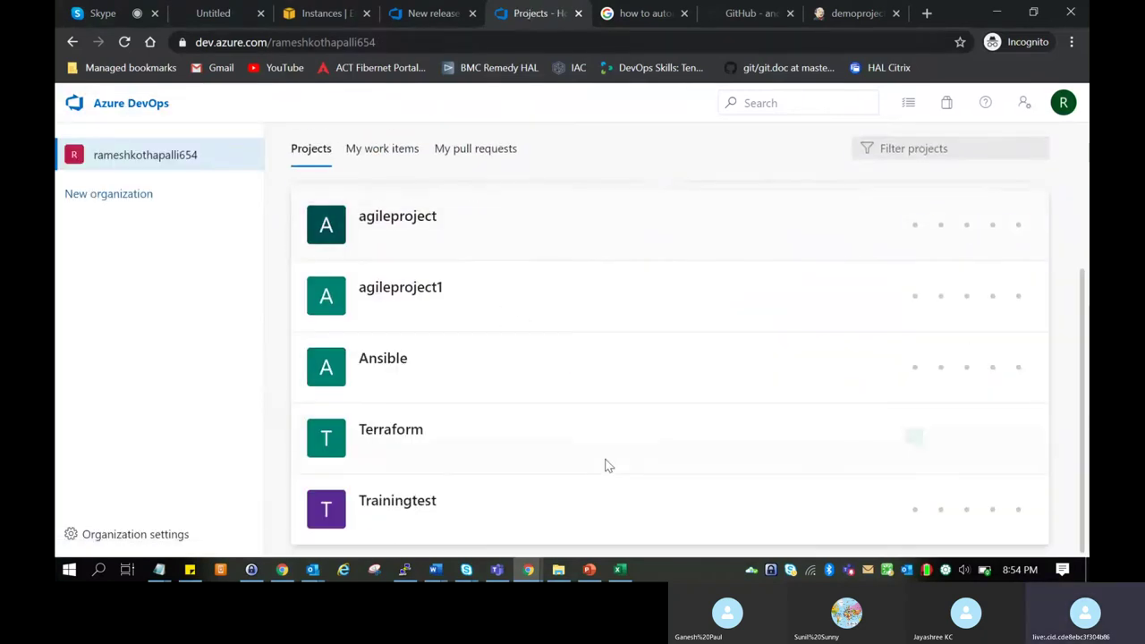
scroll(605, 465, "up", 3)
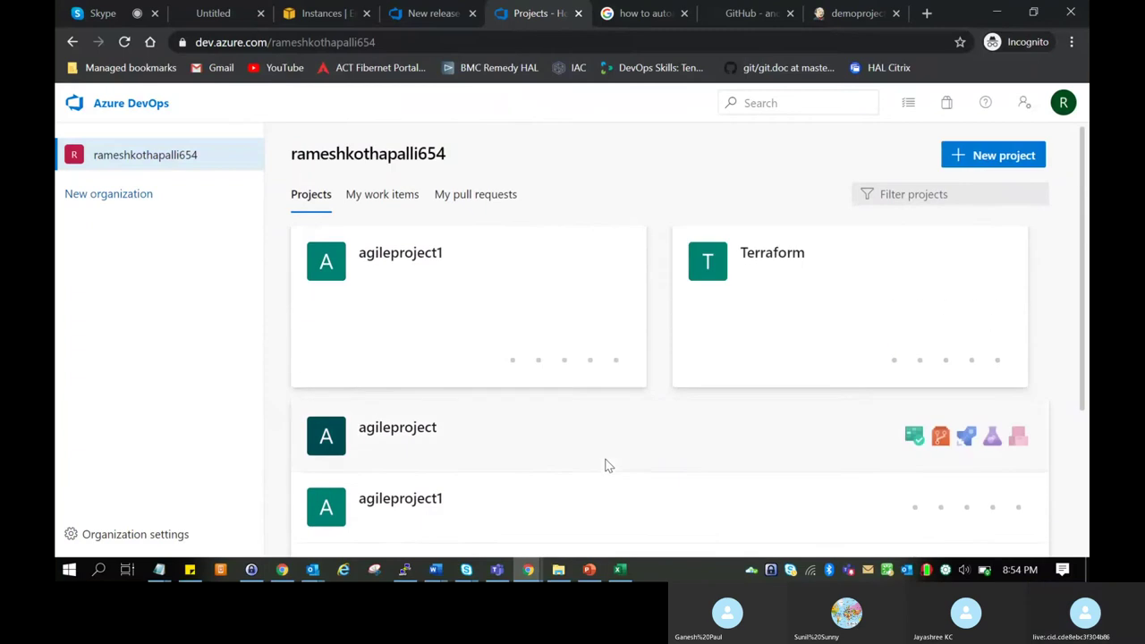
scroll(605, 465, "down", 3)
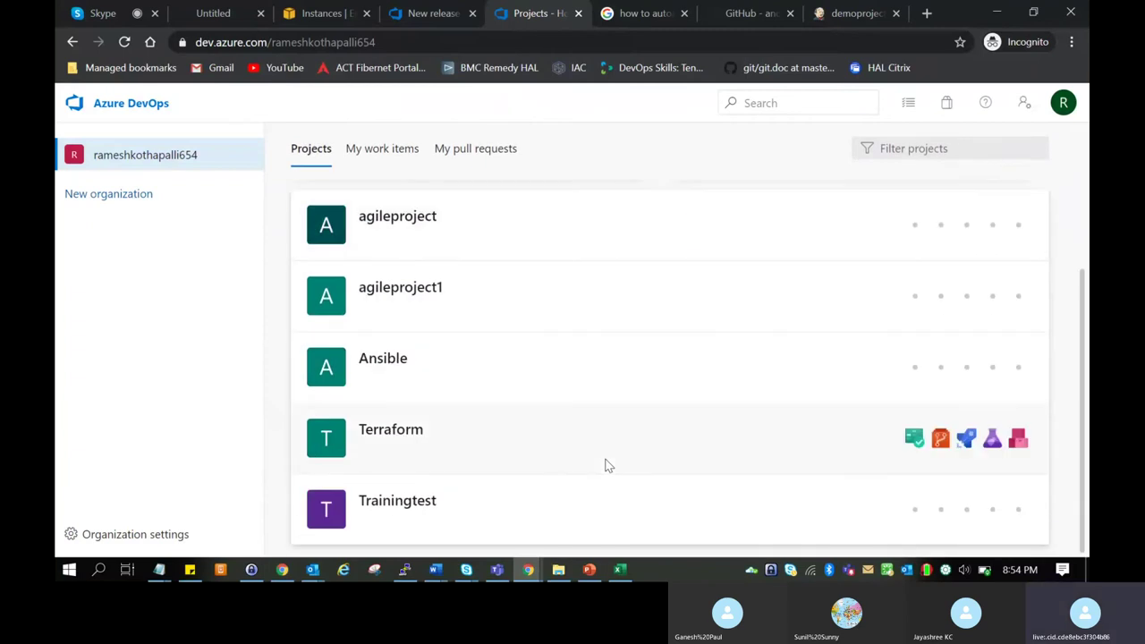
left_click(456, 287)
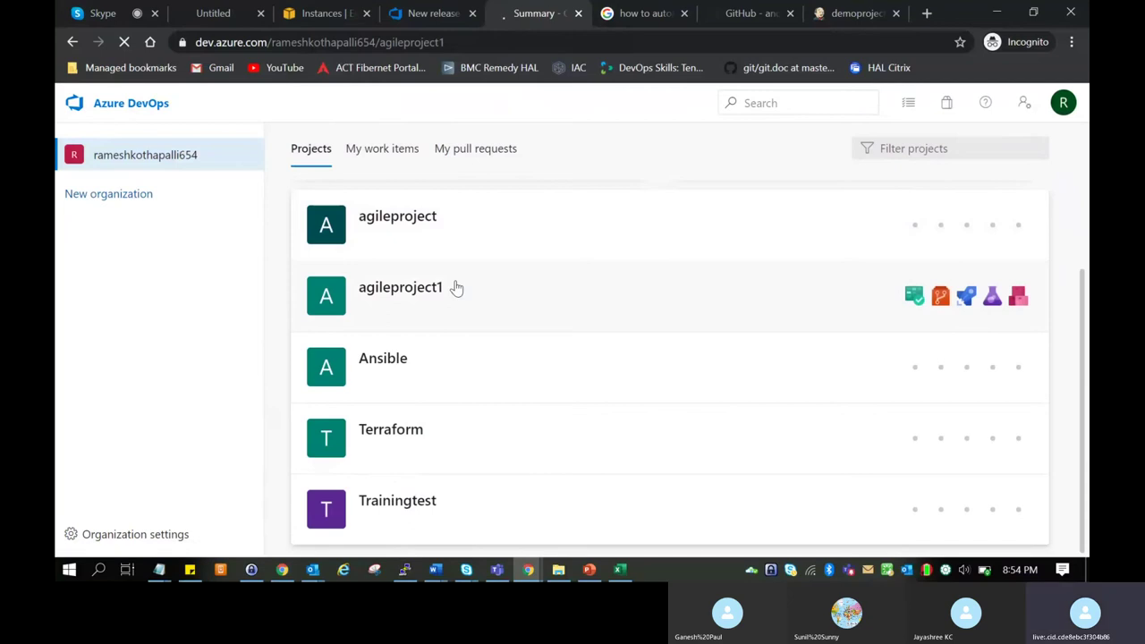
left_click(121, 366)
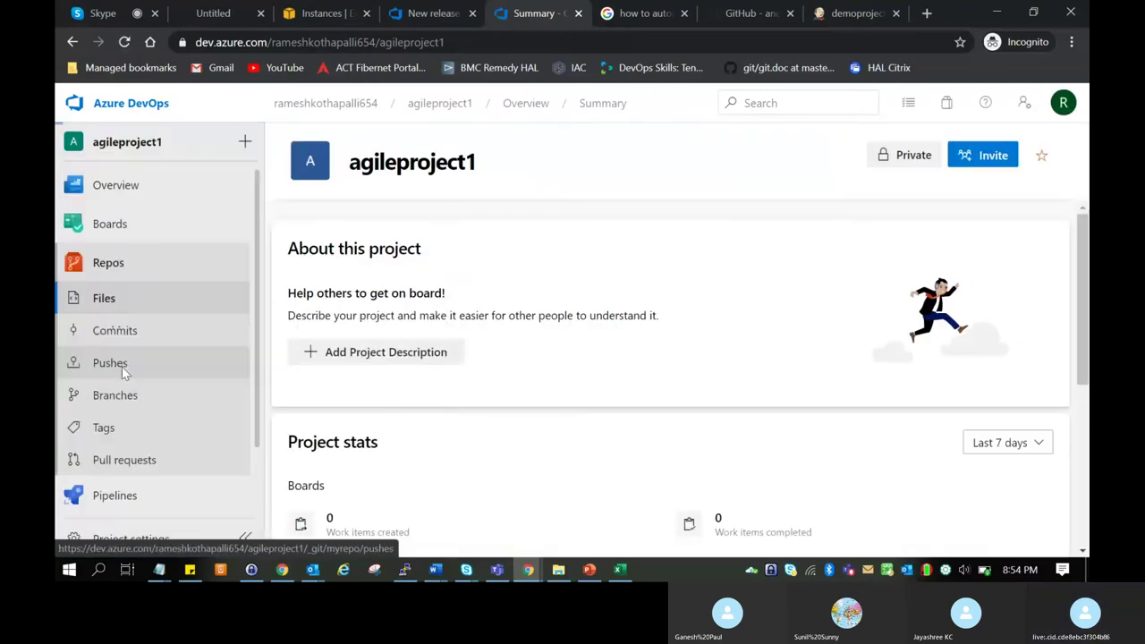
left_click(327, 222)
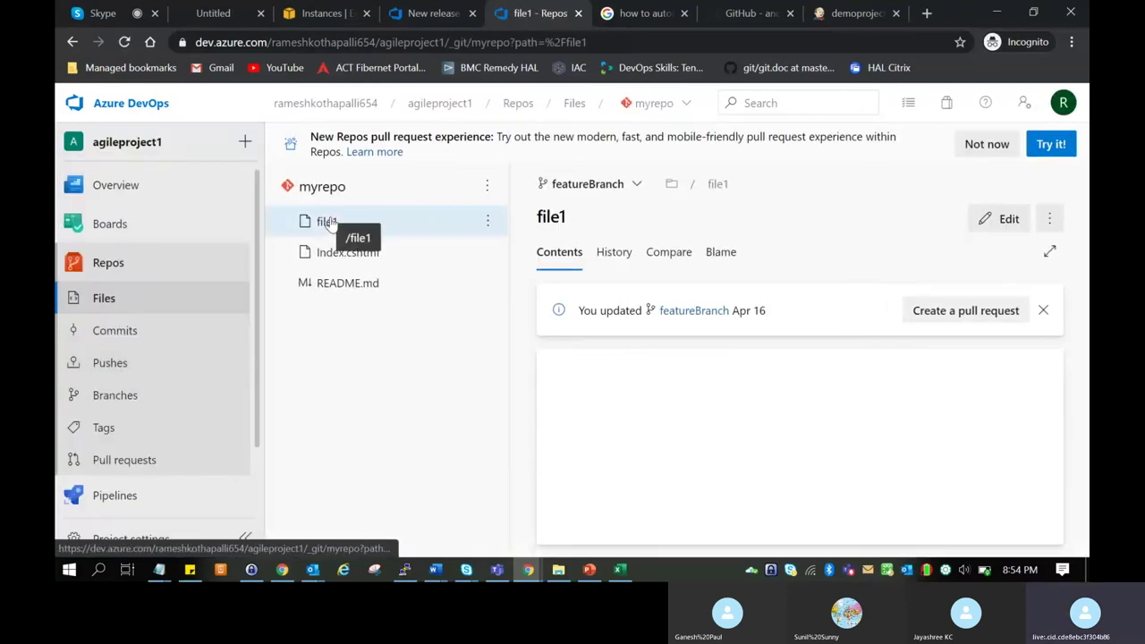
Copy the HTTPS clone URL of the pipelines-dotnet-core.git repository.
left_click(339, 253)
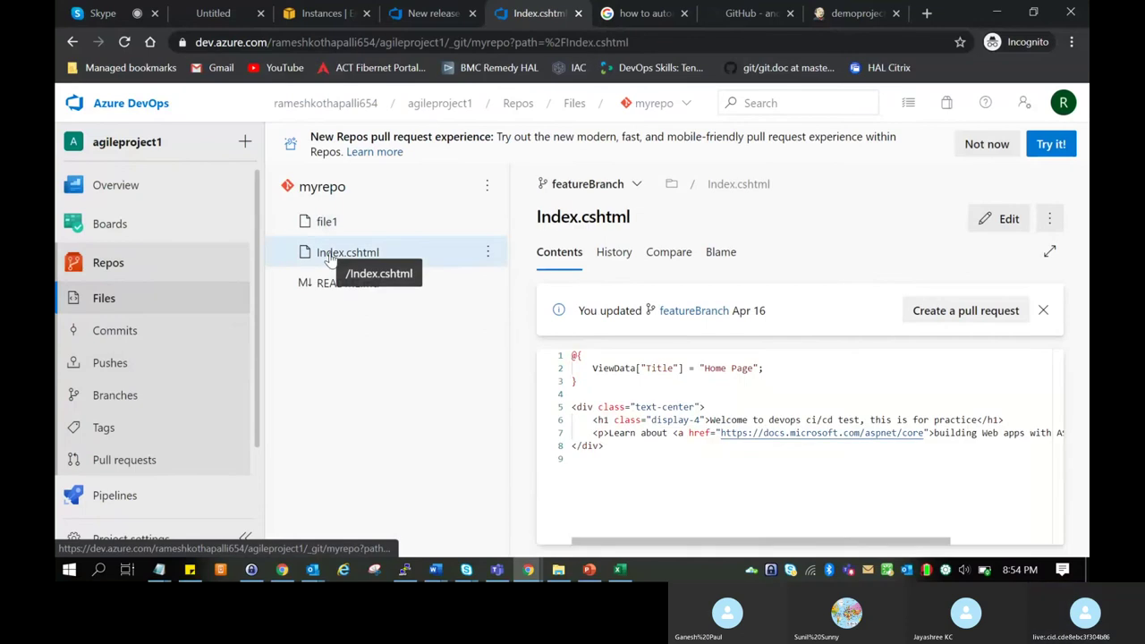
left_click(654, 102)
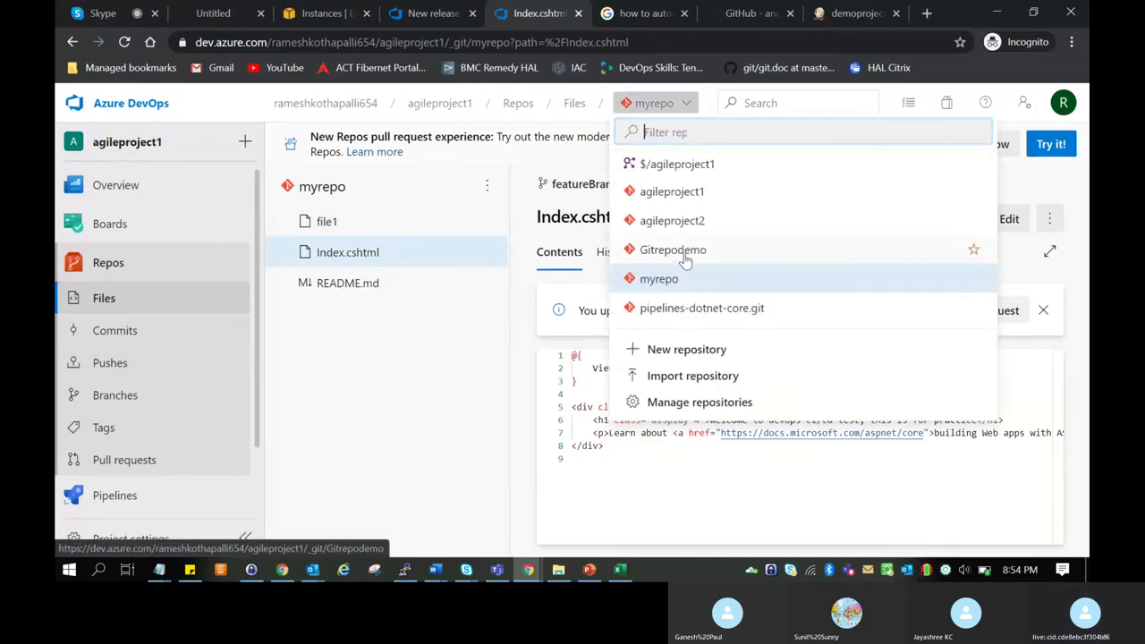
left_click(691, 310)
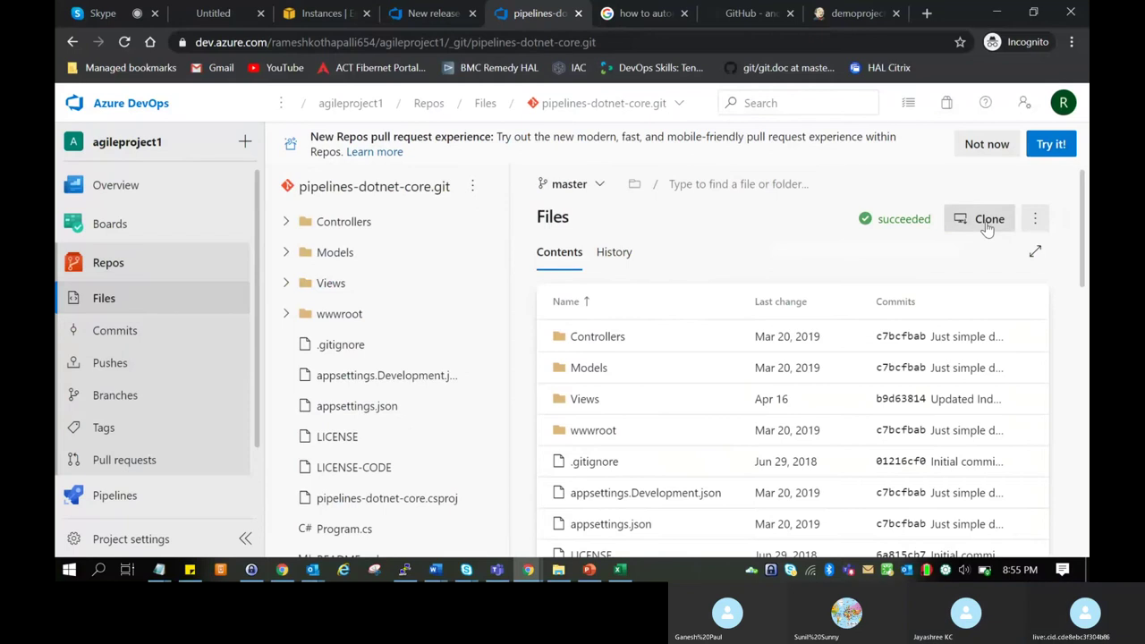
left_click(987, 219)
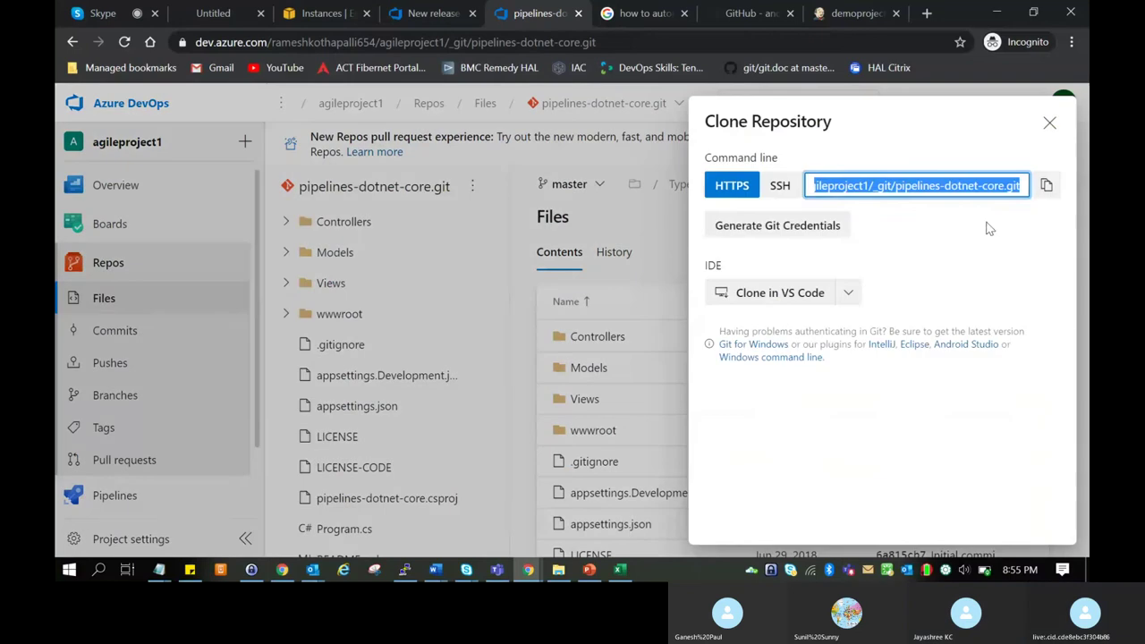
left_click(1045, 186)
left_click(858, 12)
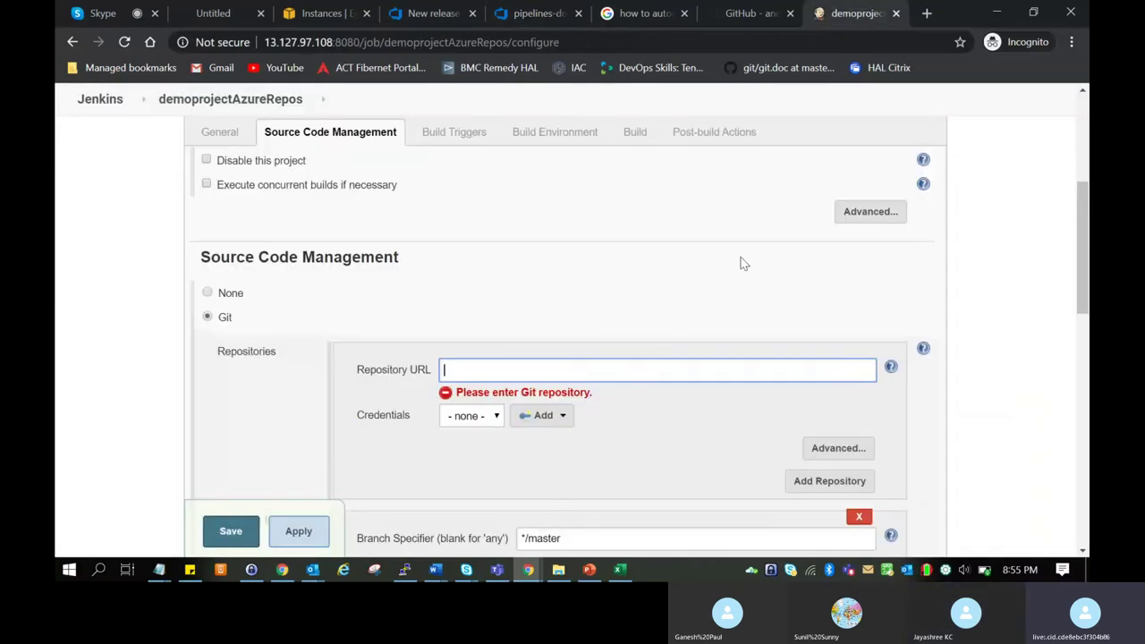
Paste the pipelines-dotnet-core.git clone URL into the Jenkins Repository URL field.
key("ctrl+v")
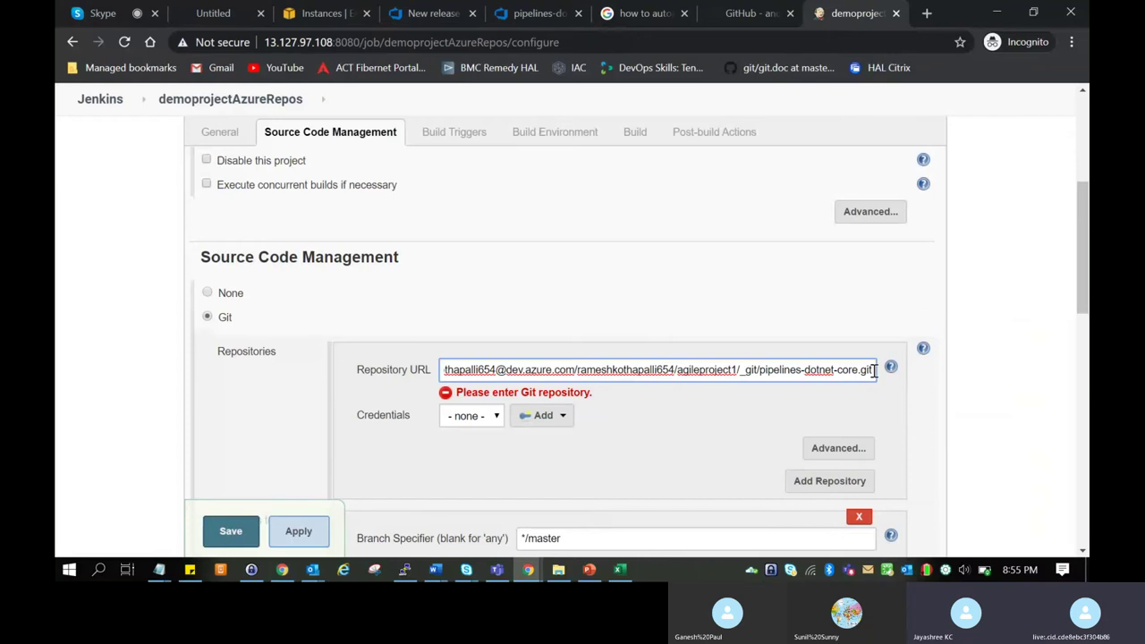
left_click_drag(873, 370, 435, 365)
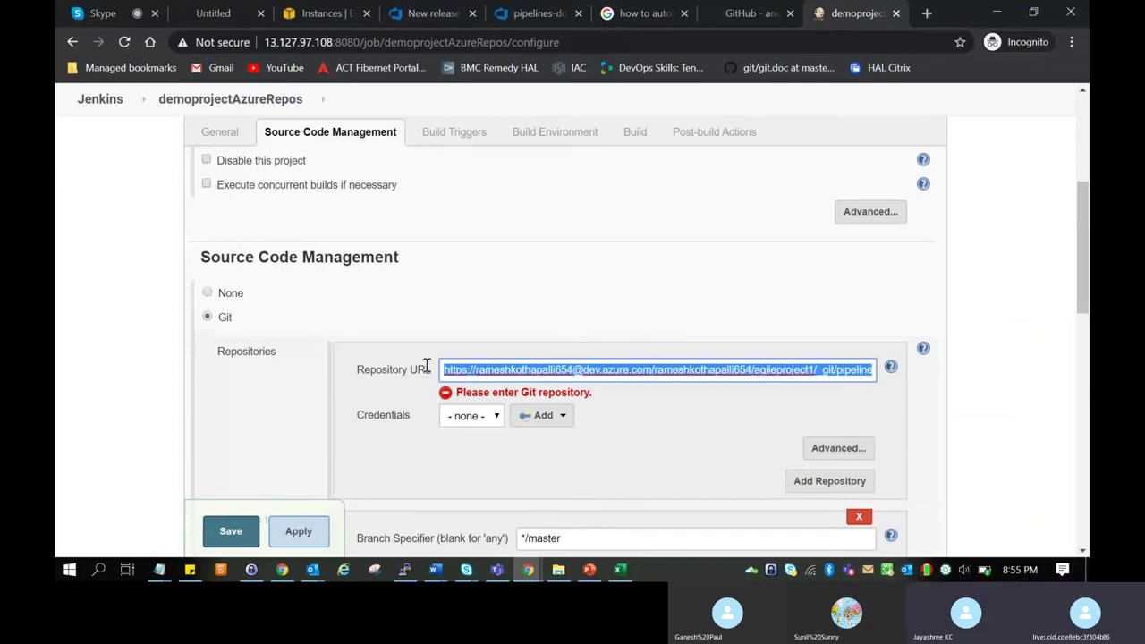
left_click(536, 12)
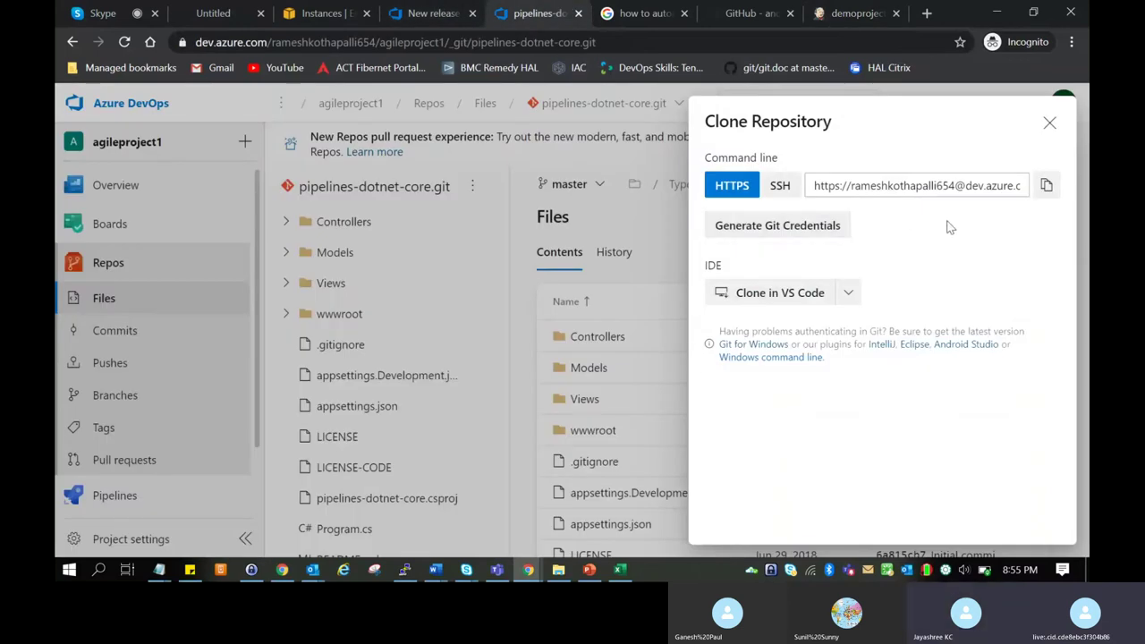
Generate Git credentials for pipelines-dotnet-core.git in Azure DevOps.
left_click(821, 234)
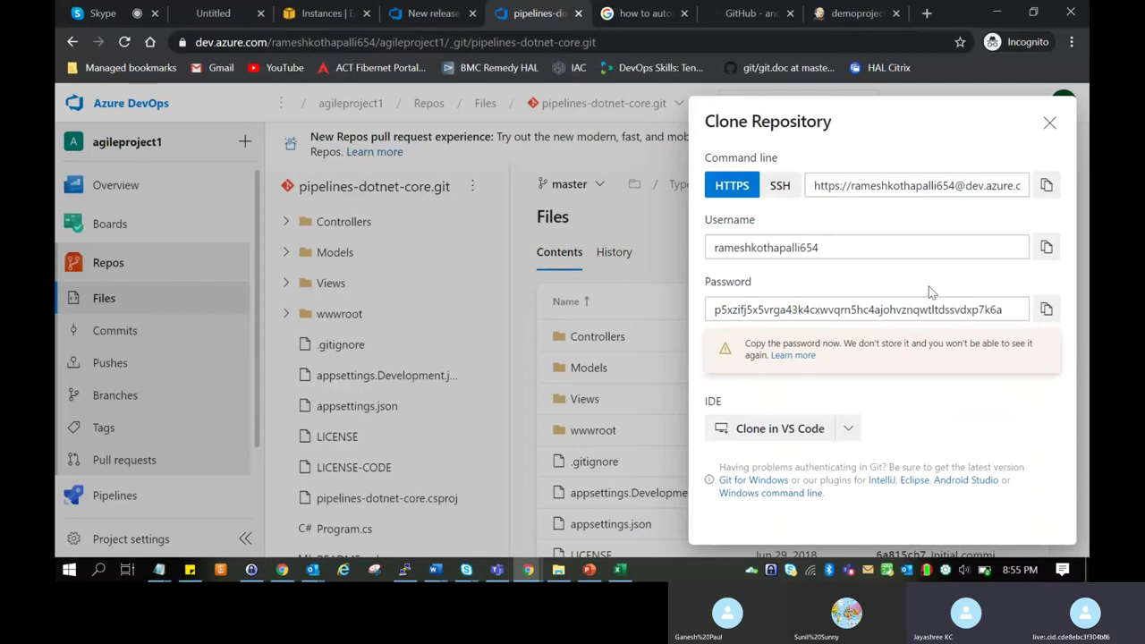
left_click(854, 11)
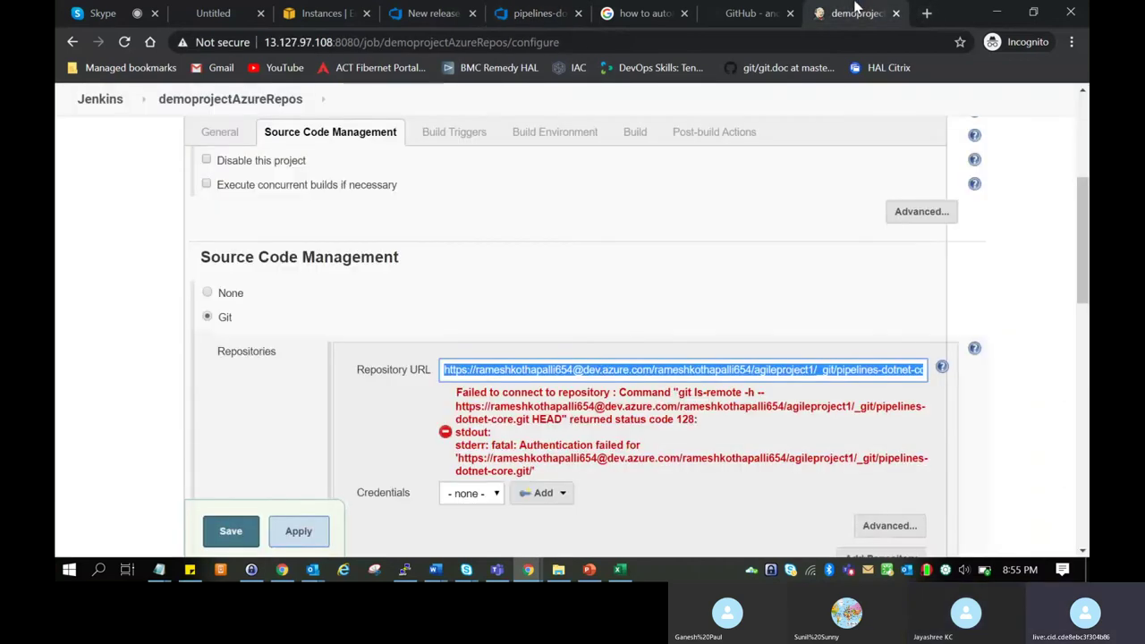
Open the Add Credentials form for the Jenkins credentials store.
scroll(726, 424, "down", 1)
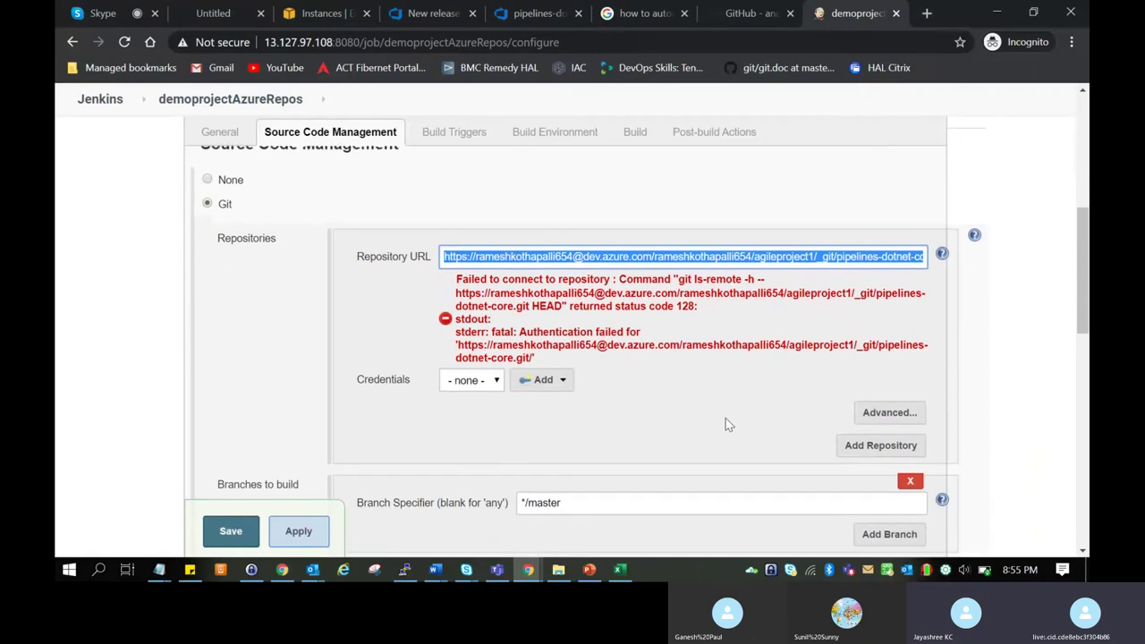
scroll(725, 425, "down", 1)
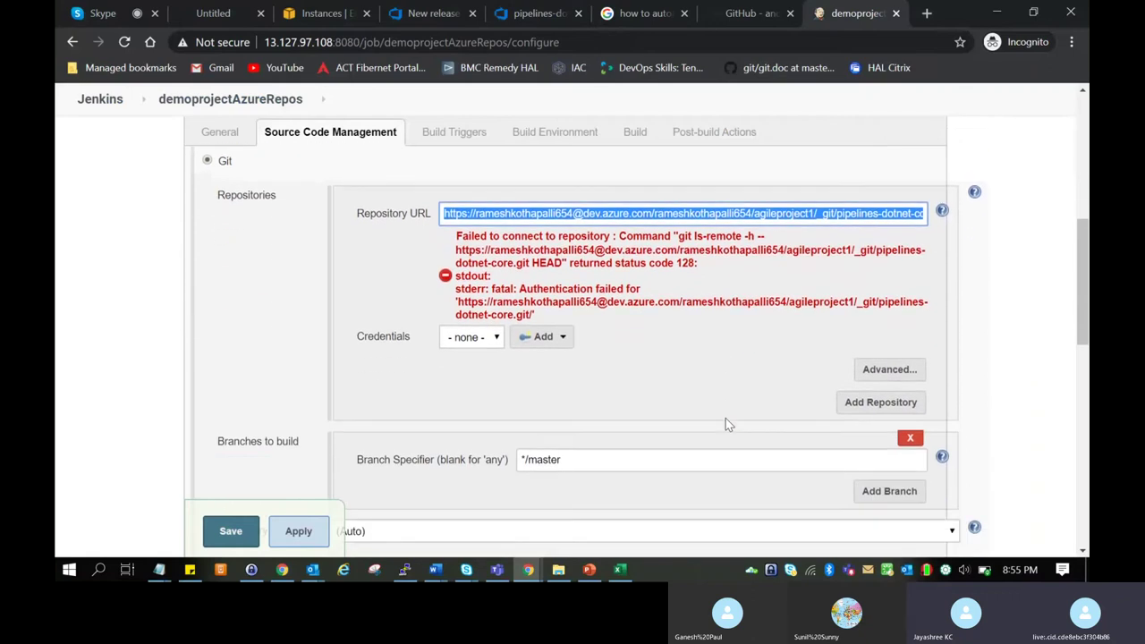
left_click(471, 337)
left_click(541, 336)
left_click(541, 336)
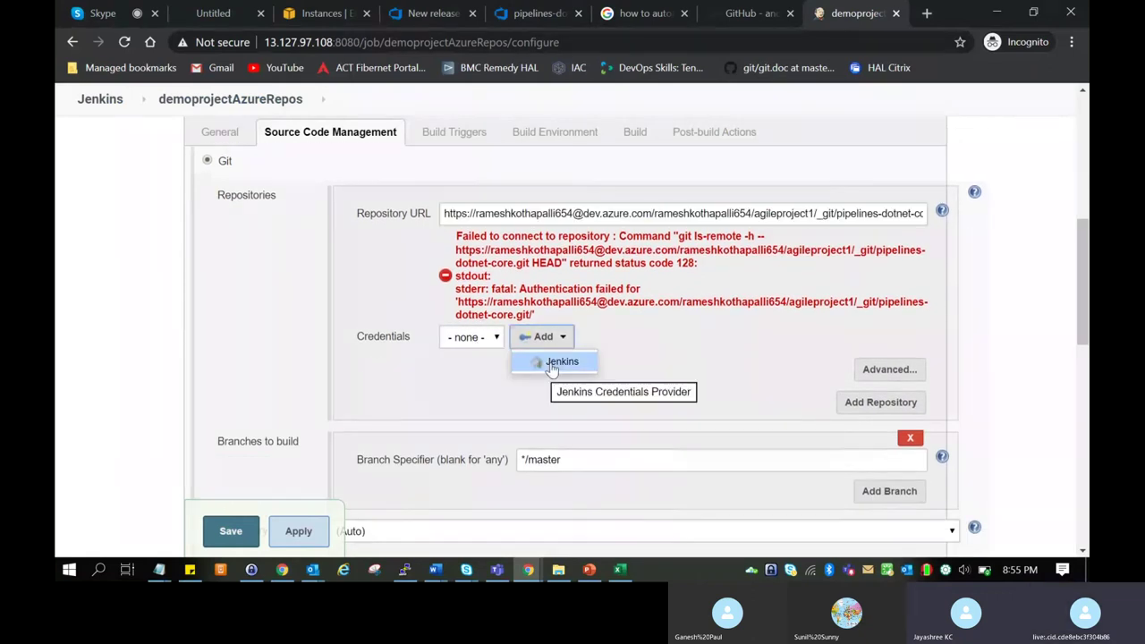
left_click(554, 363)
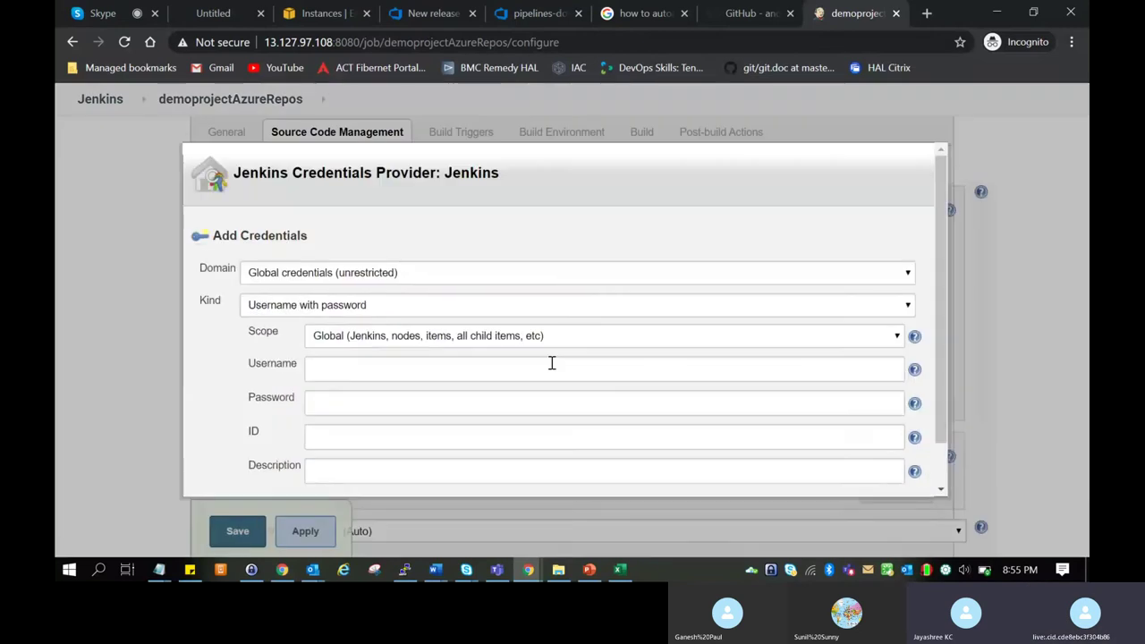
left_click(552, 363)
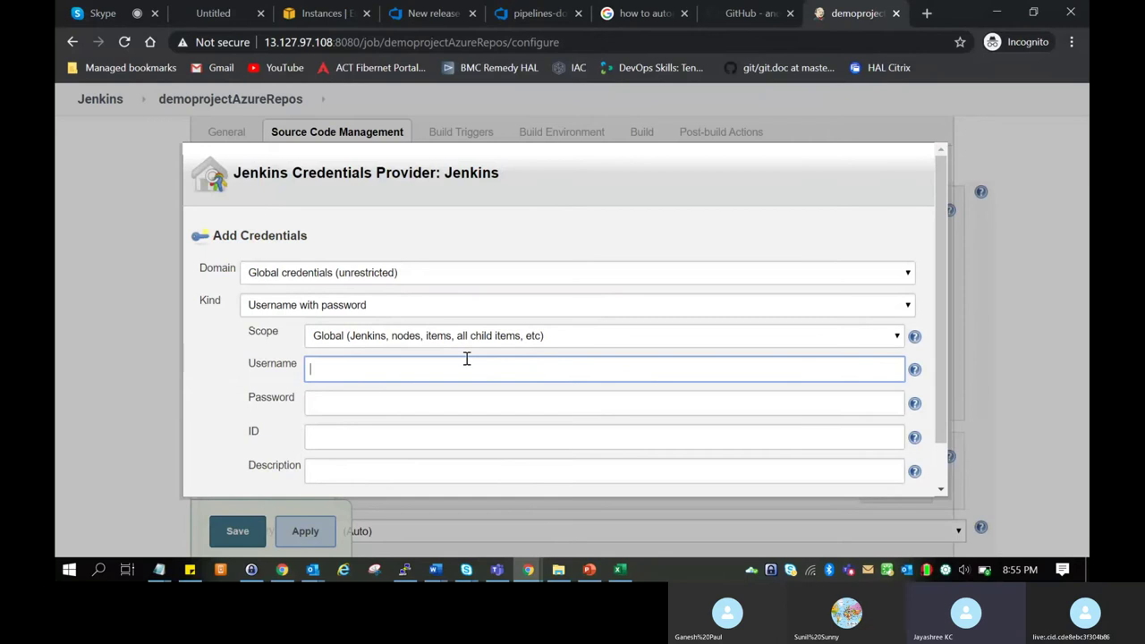
scroll(466, 358, "down", 2)
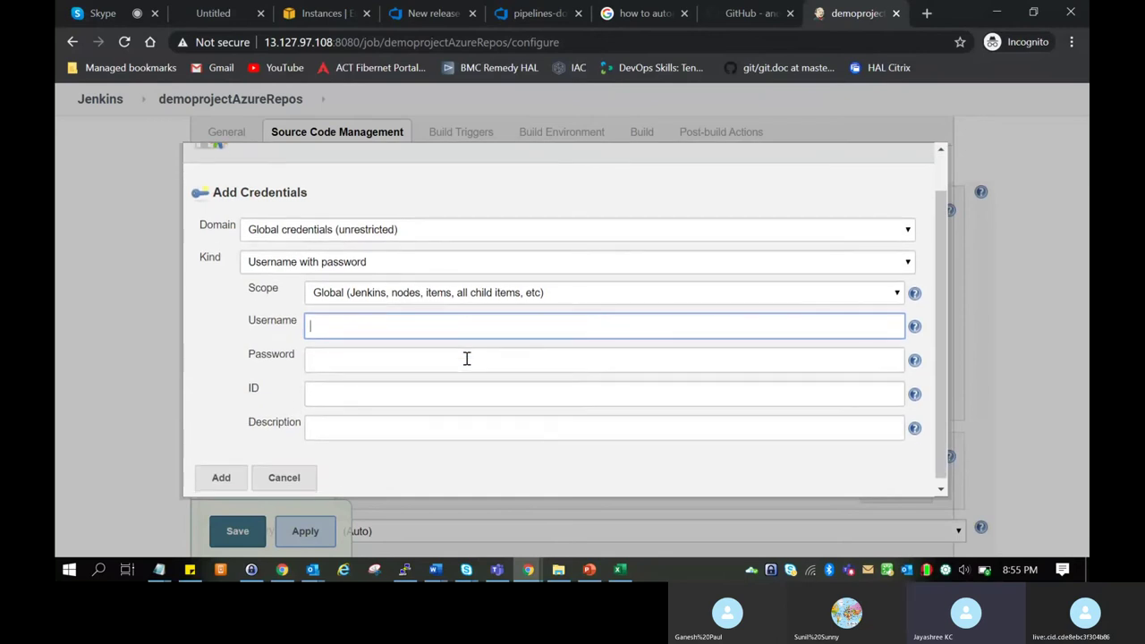
left_click(900, 262)
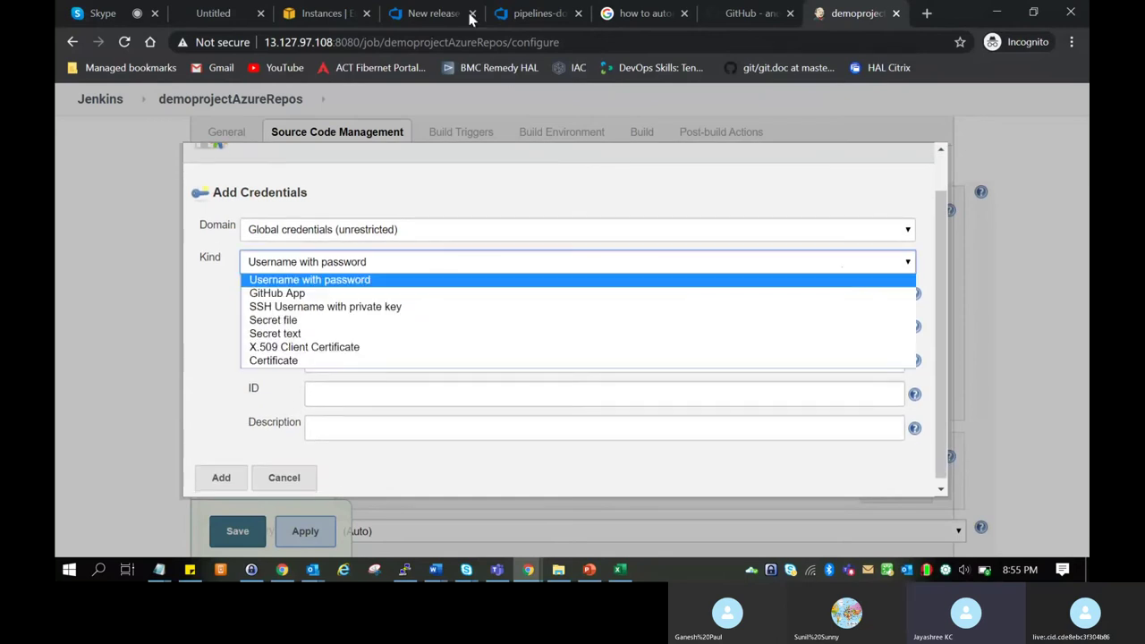
Paste the generated Azure Repos Git username into the Username field.
left_click(536, 14)
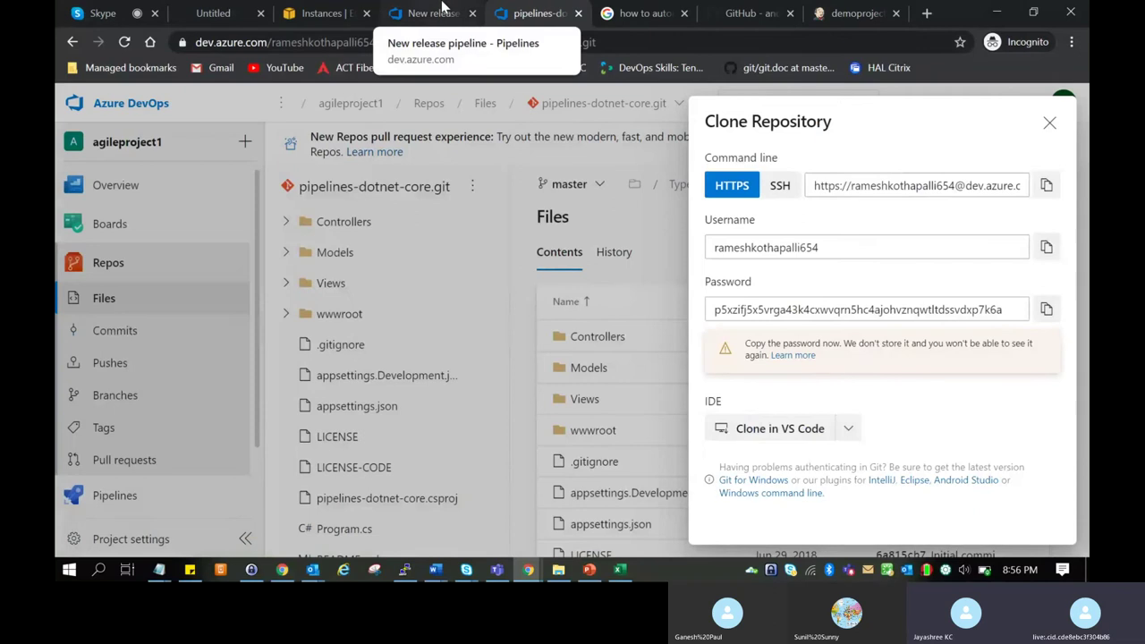
left_click(1045, 247)
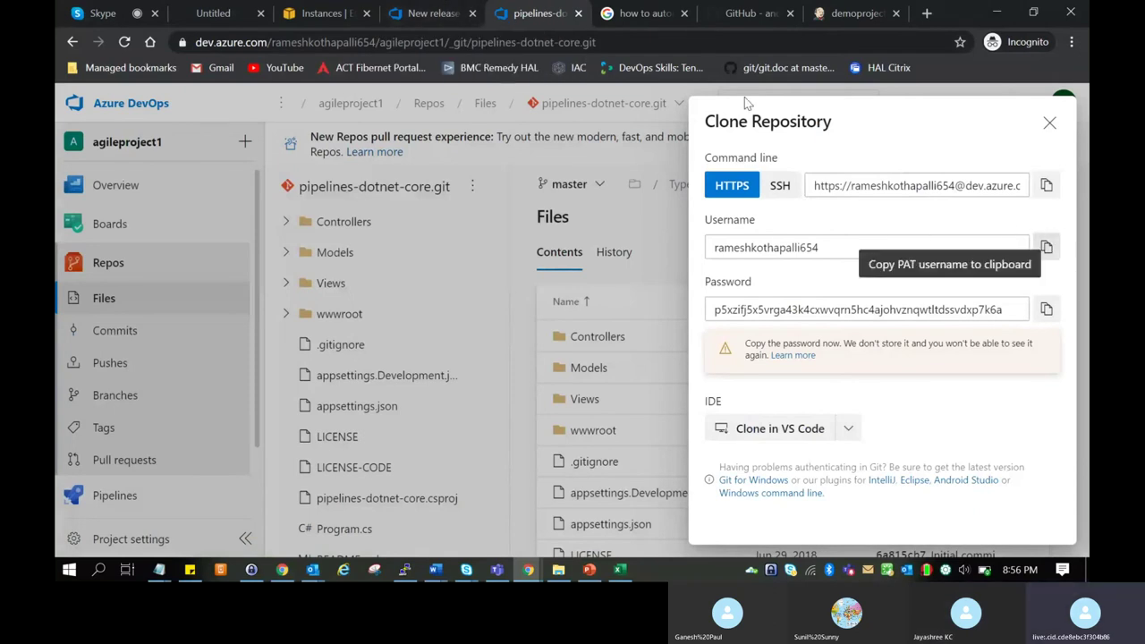
left_click(833, 7)
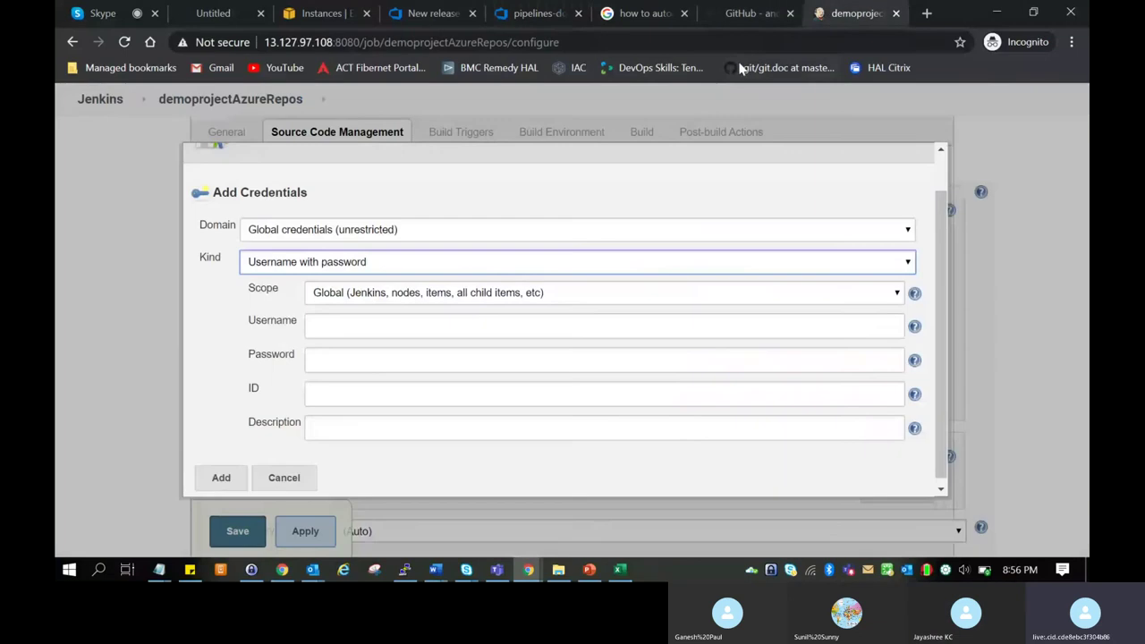
left_click(460, 320)
key("ctrl+v")
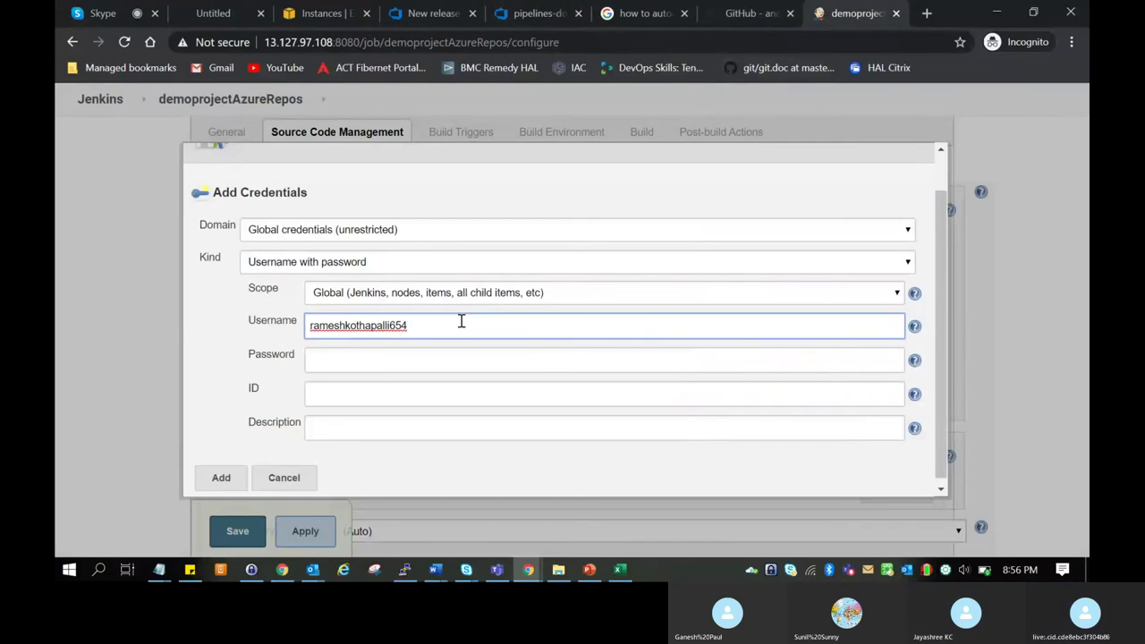
Paste the generated access token into the Password field.
left_click(433, 11)
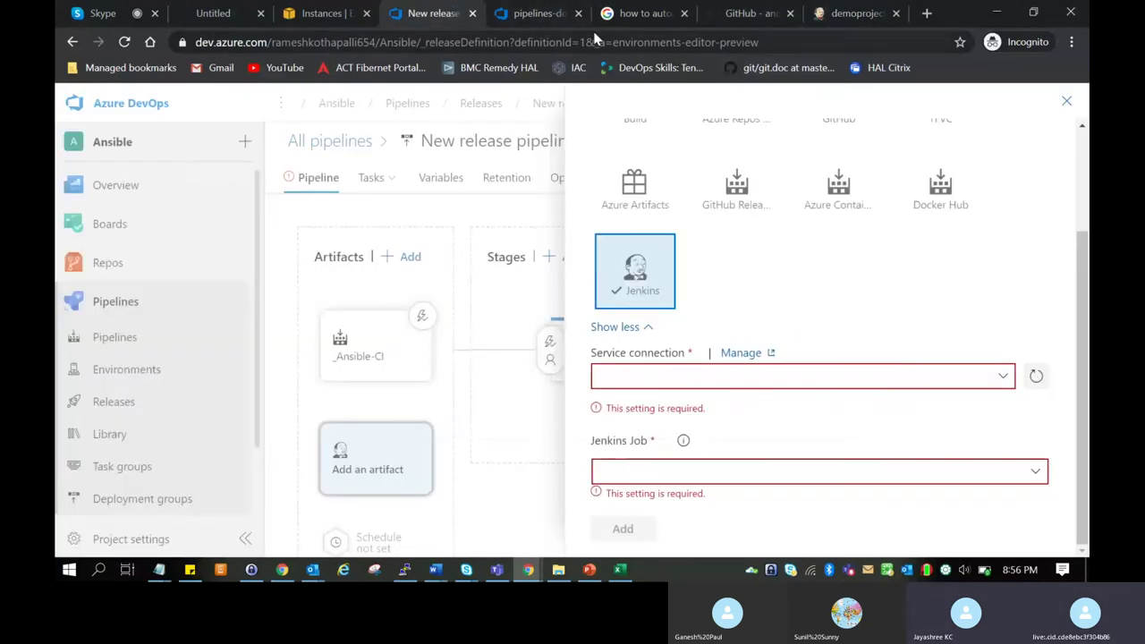
left_click(537, 13)
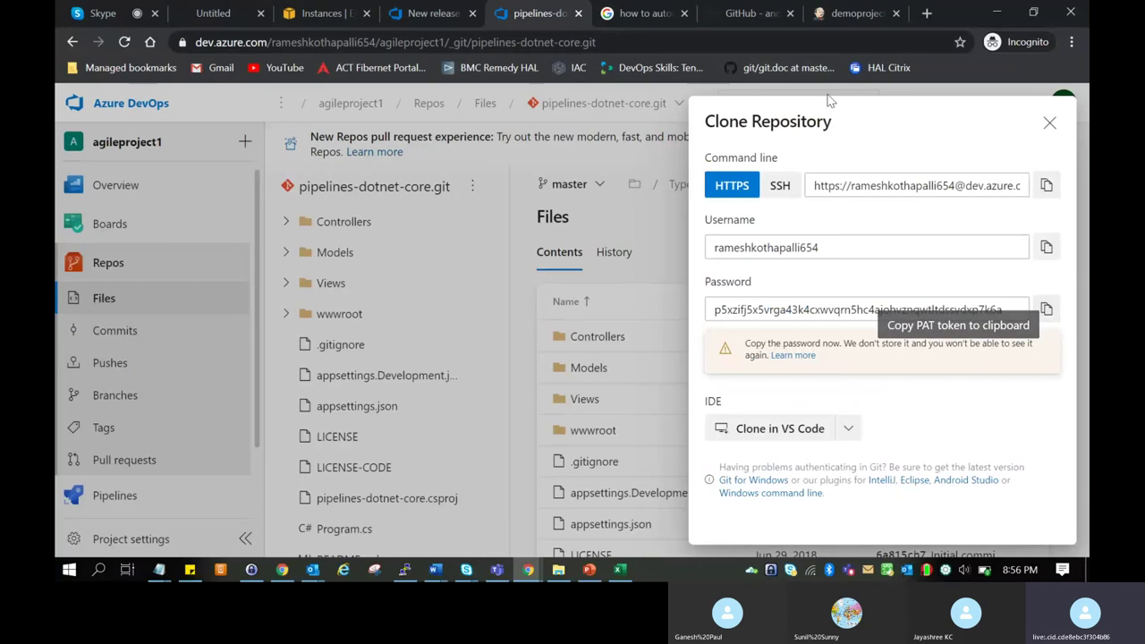
left_click(849, 13)
left_click(452, 362)
key("ctrl+v")
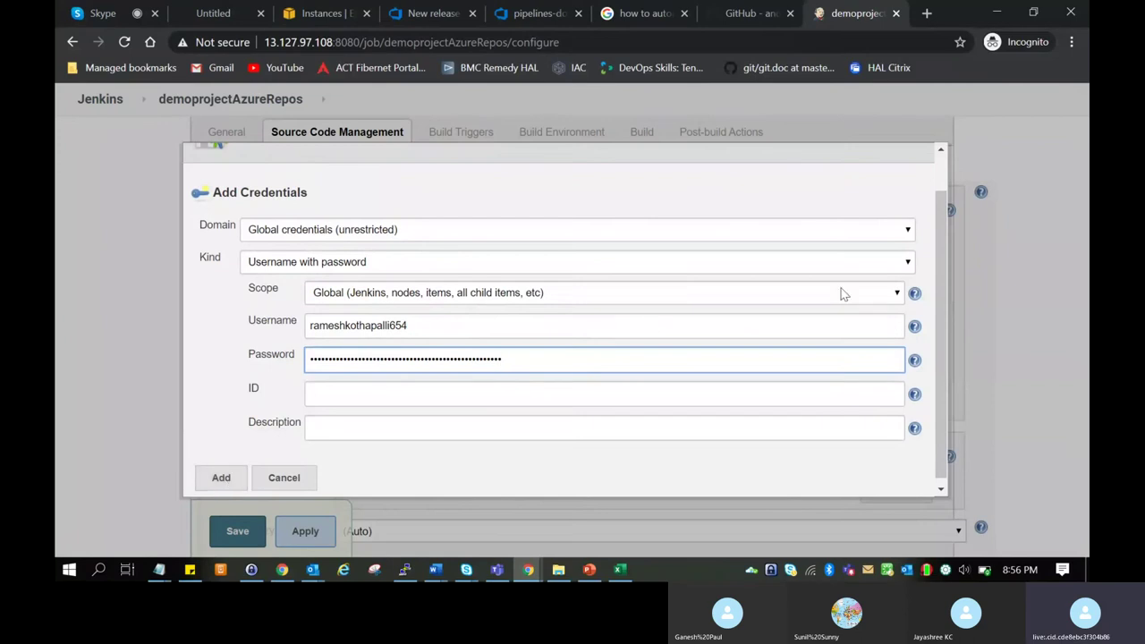
Keep Global scope and the Username with password kind, and add the credential.
left_click(909, 230)
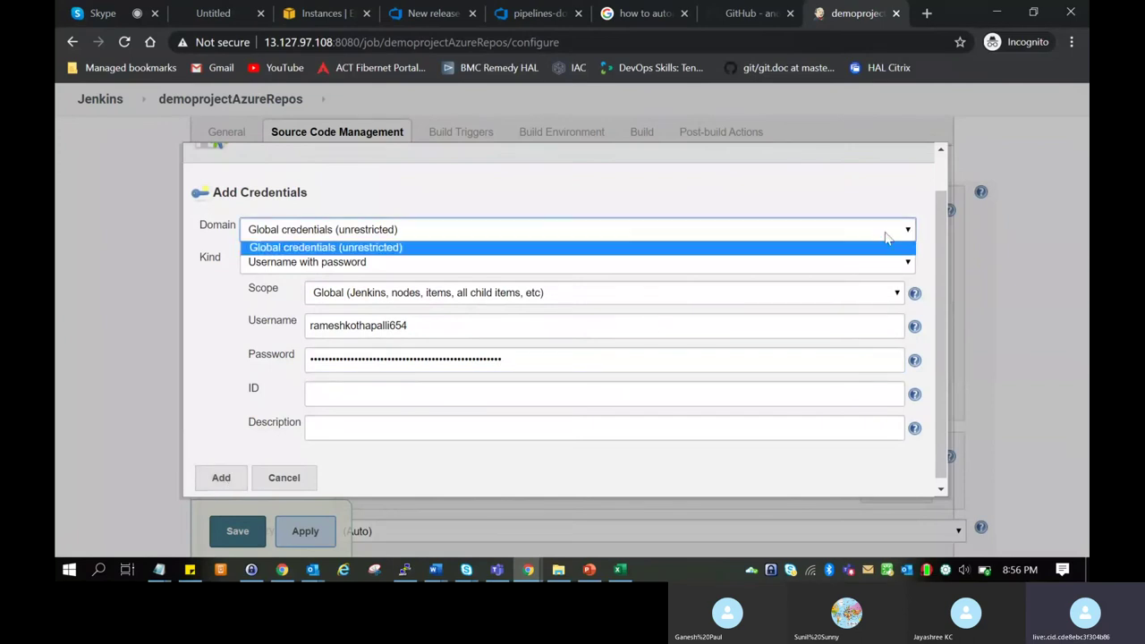
left_click(650, 263)
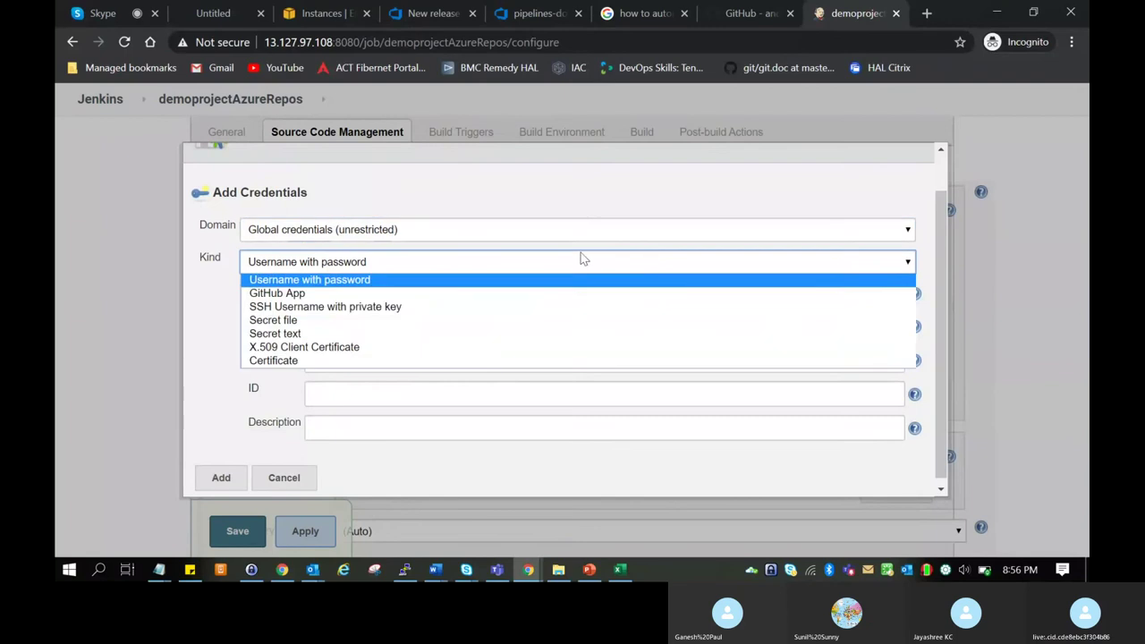
left_click(318, 280)
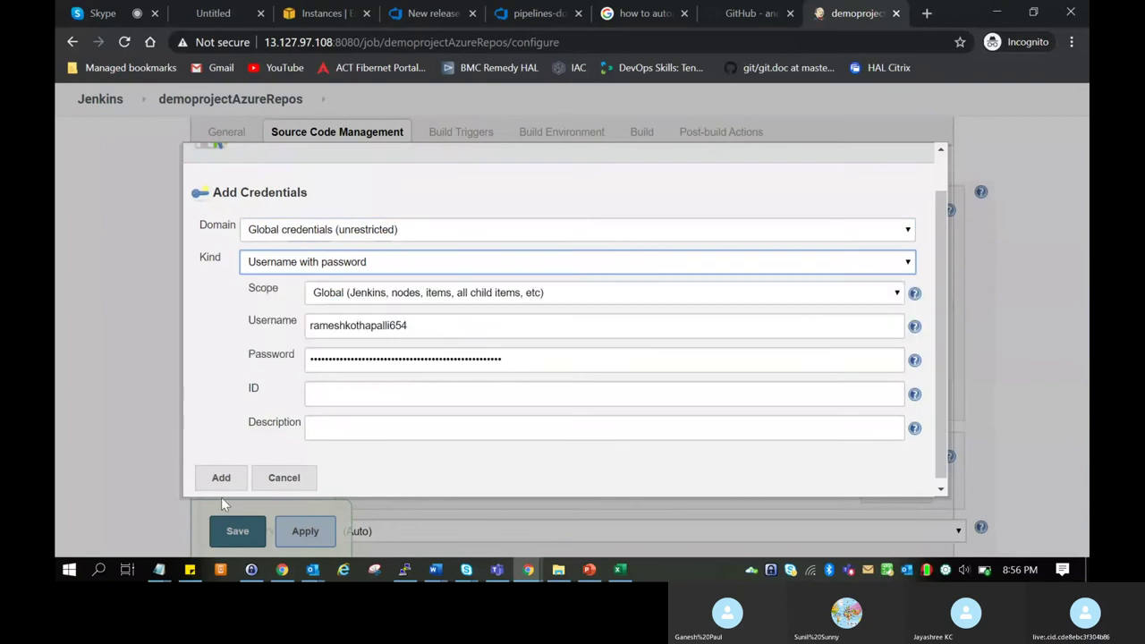
left_click(221, 477)
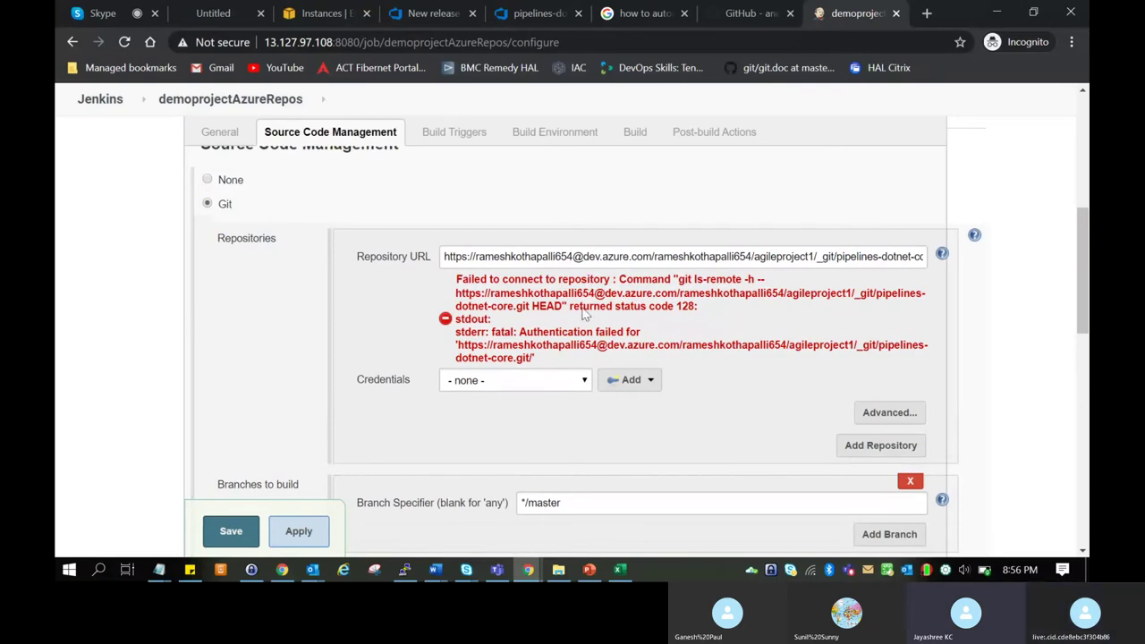
Select the new Azure Repos credential for the Git repository.
left_click(573, 385)
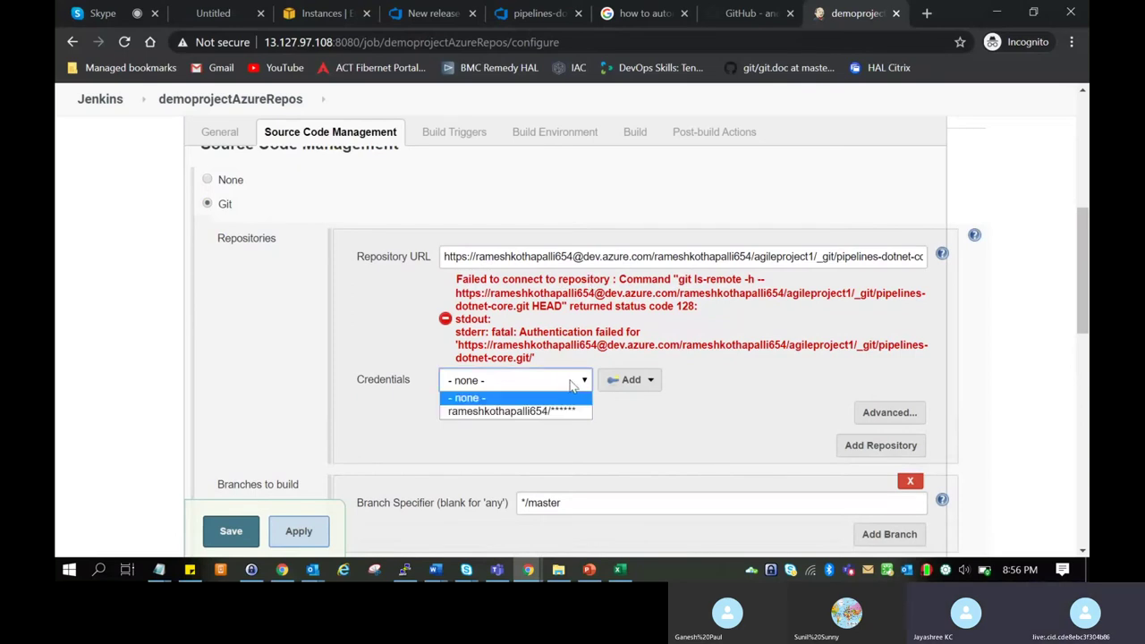
left_click(557, 411)
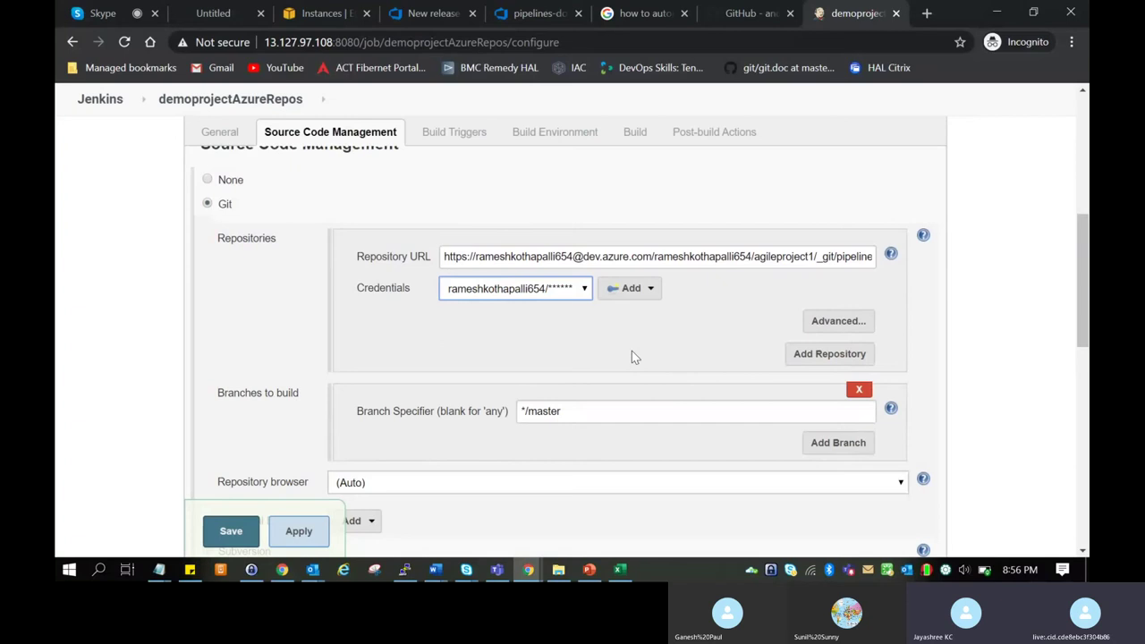
scroll(249, 414, "down", 4)
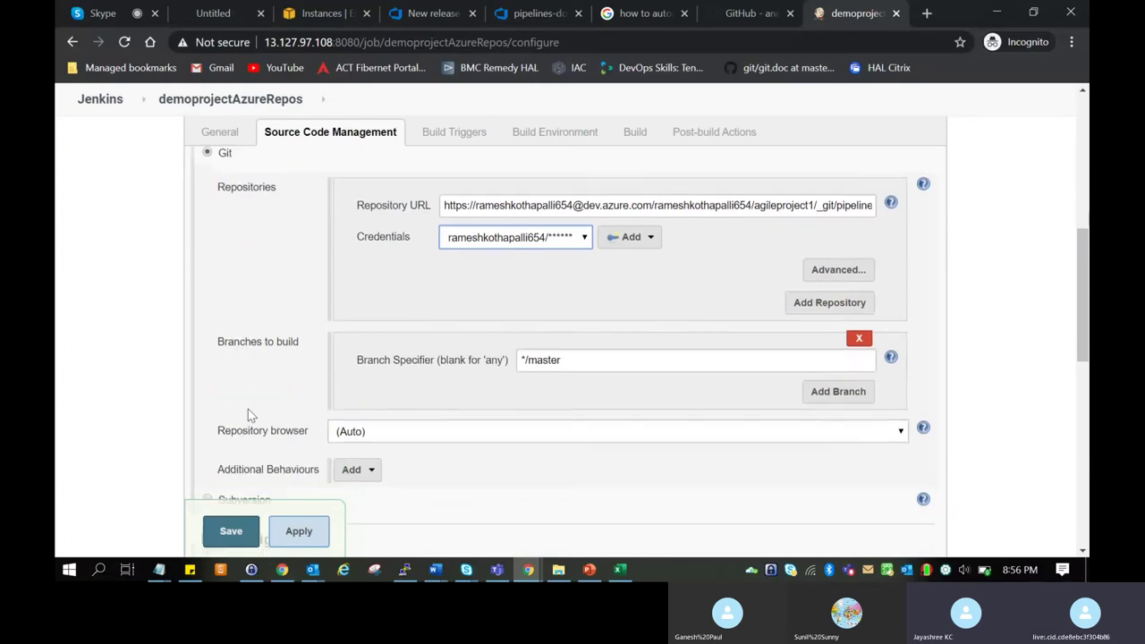
scroll(248, 408, "down", 1)
scroll(248, 409, "up", 5)
scroll(248, 409, "up", 1)
scroll(248, 409, "down", 1)
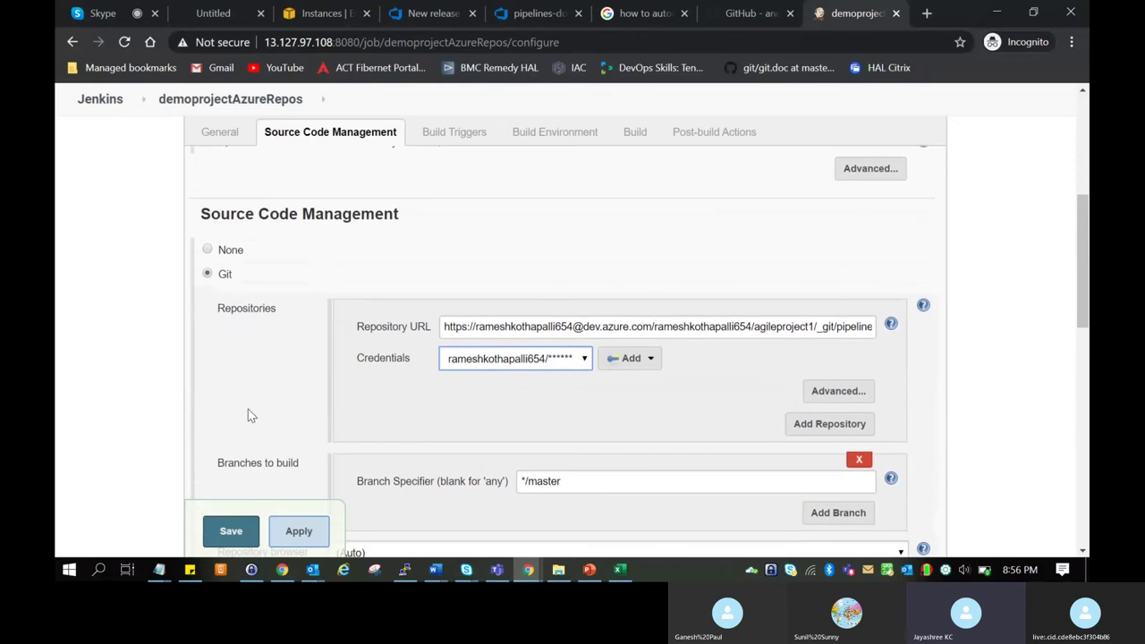
scroll(625, 425, "down", 1)
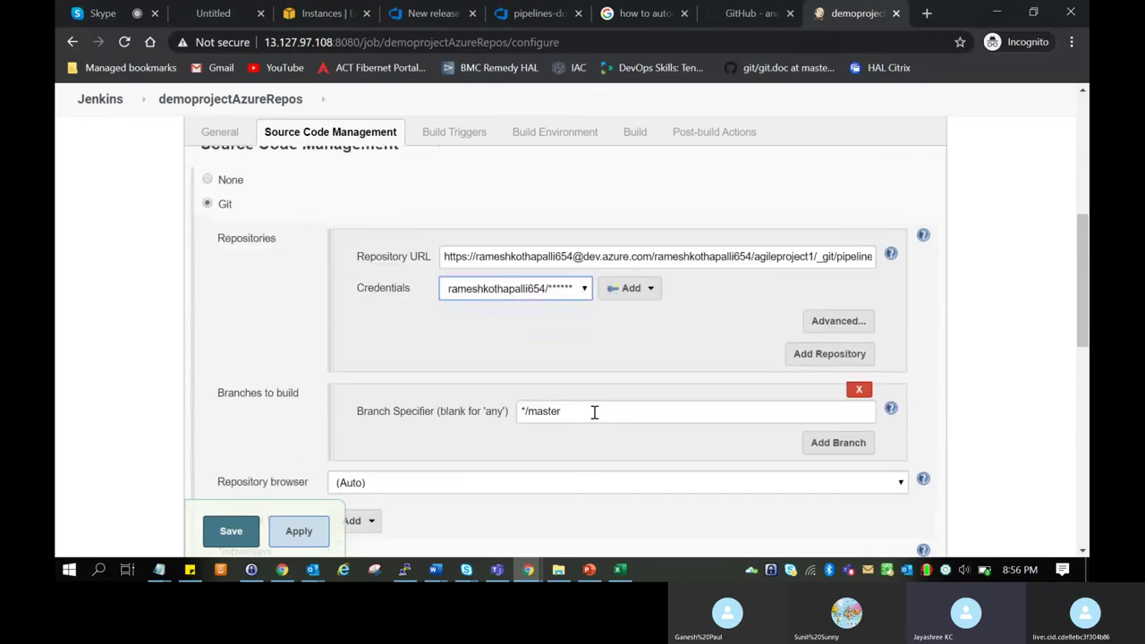
Close the Azure DevOps clone panel and delete the extra branch, leaving */master.
left_click(536, 12)
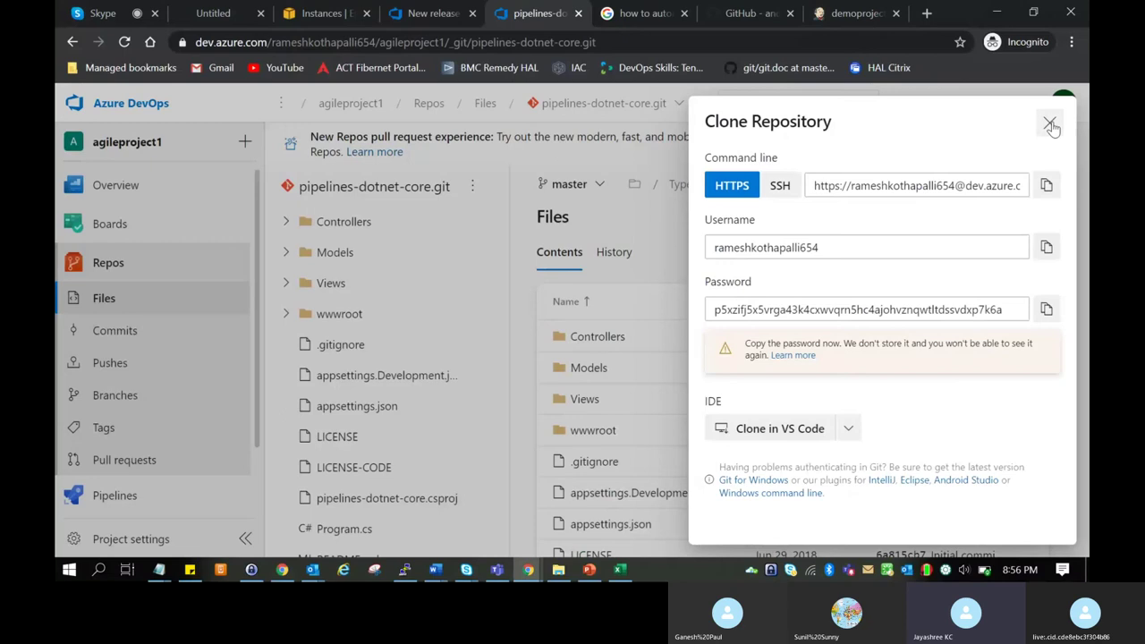
left_click(1049, 122)
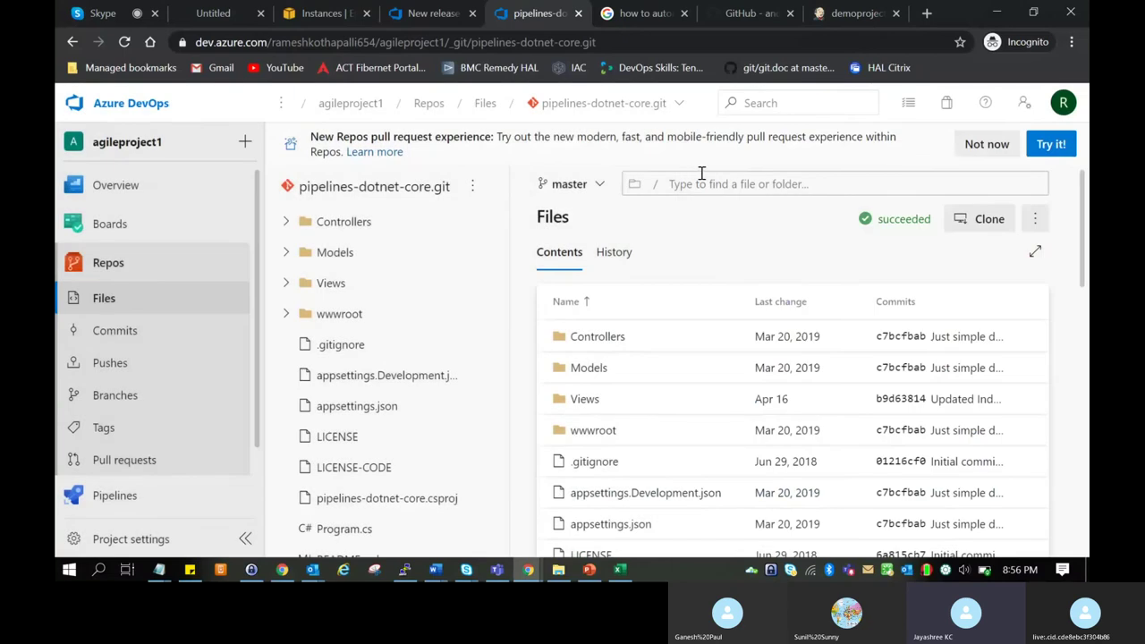
left_click(848, 12)
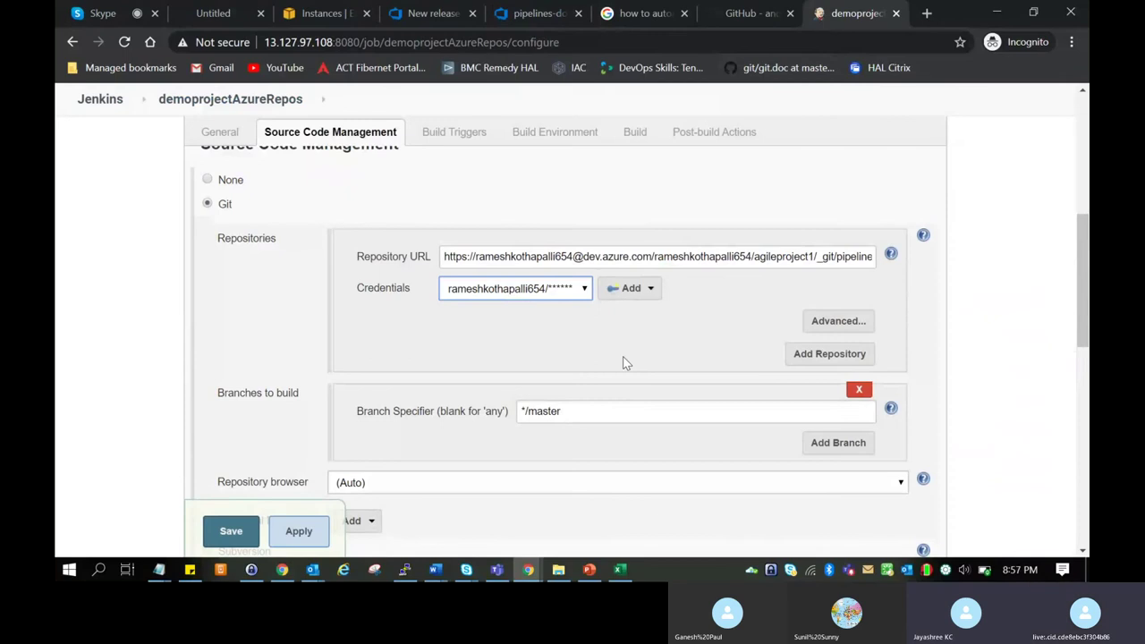
left_click(830, 442)
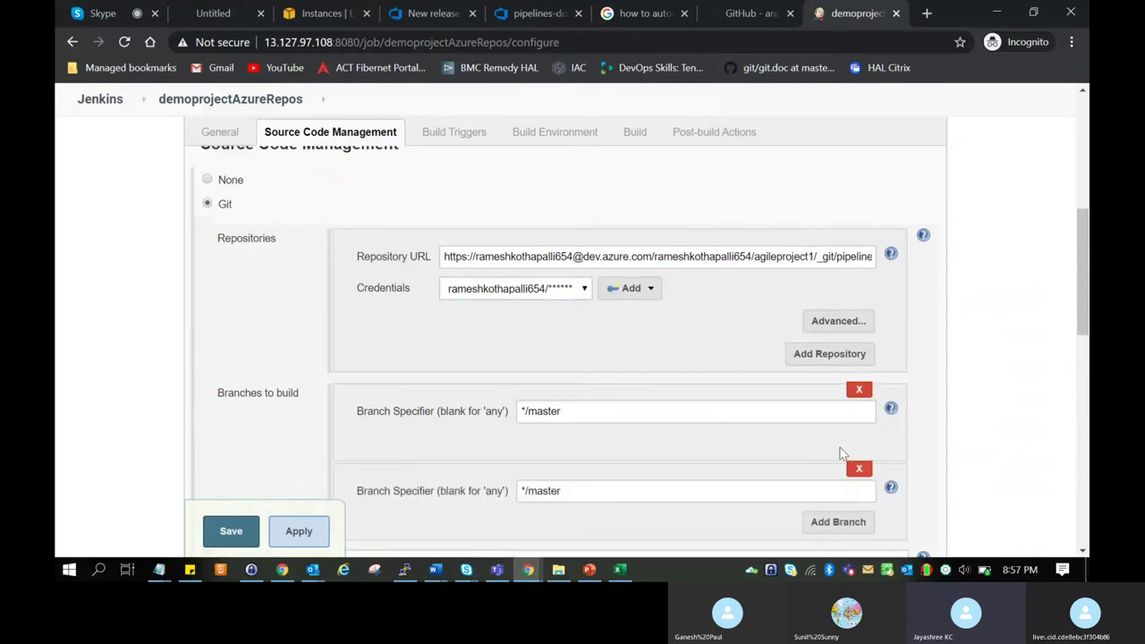
scroll(978, 429, "down", 2)
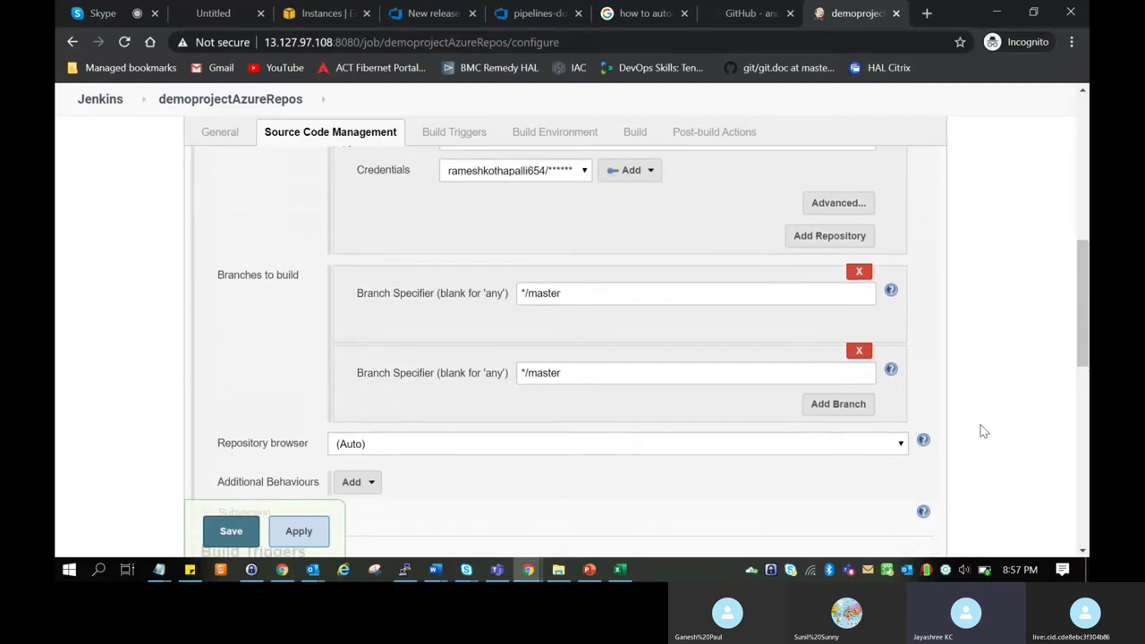
left_click(857, 346)
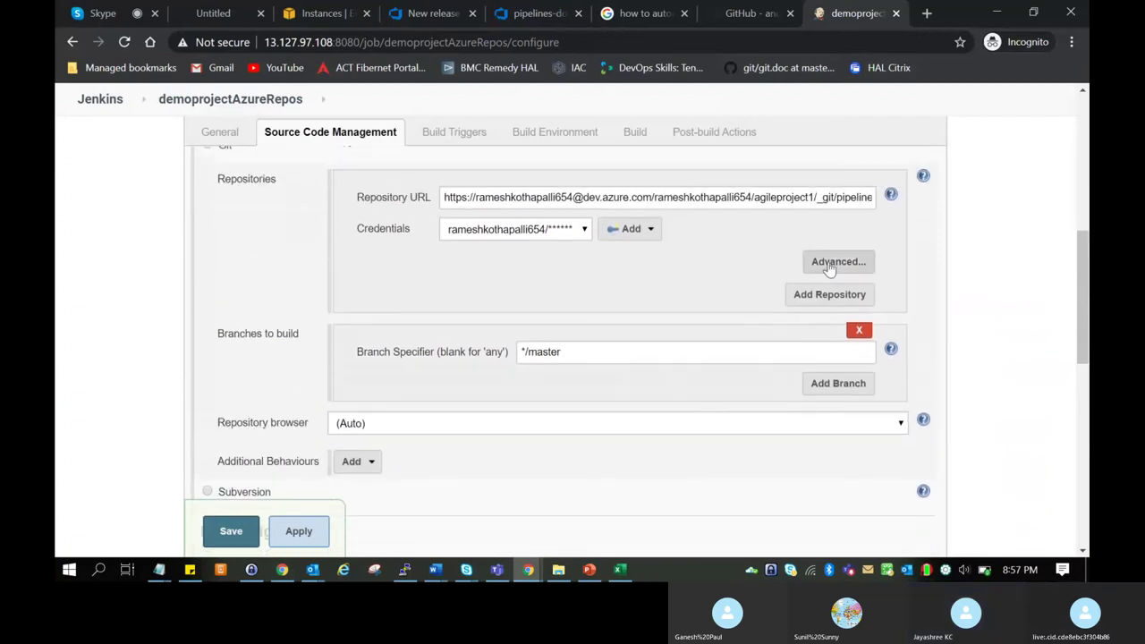
Expand the Git repository's Advanced settings and read the Refspec help, leaving Refspec blank.
left_click(827, 262)
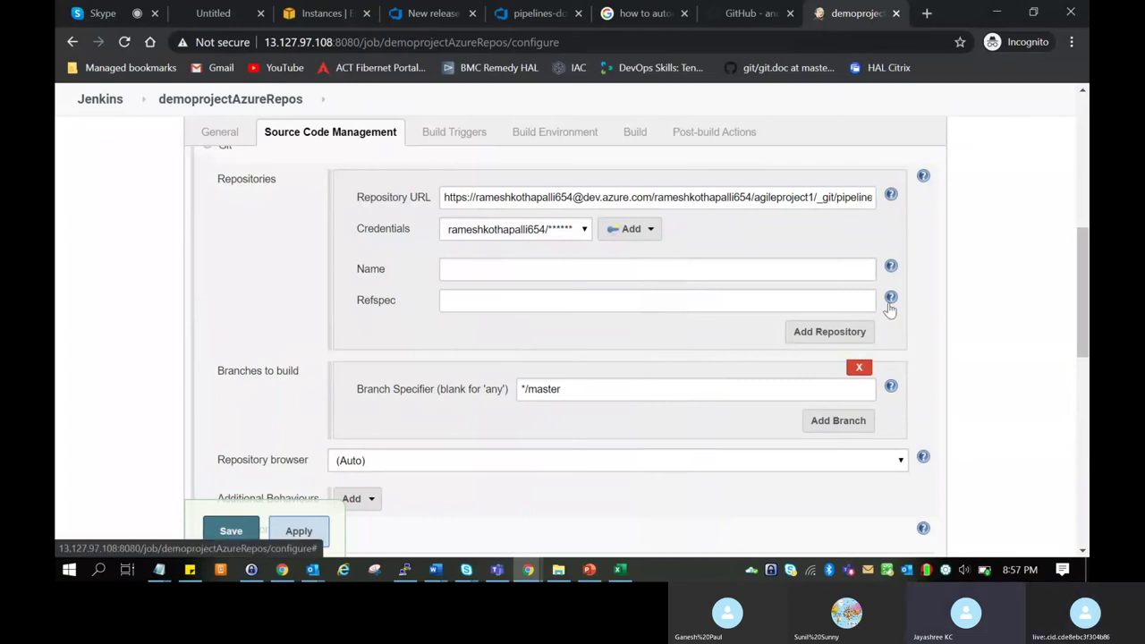
left_click(890, 298)
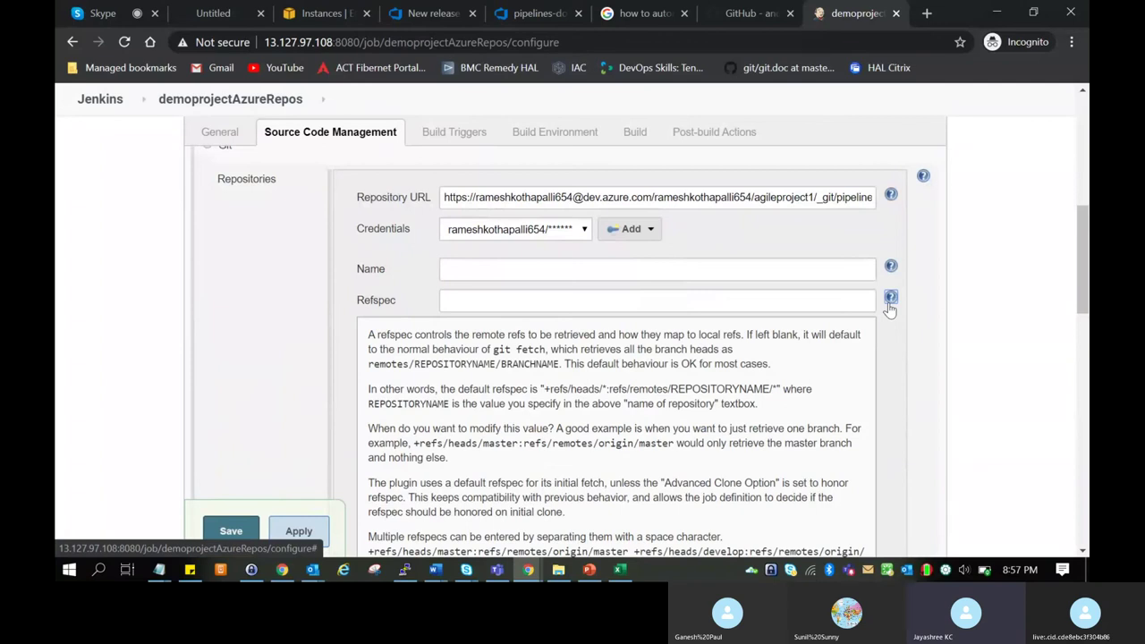
scroll(973, 381, "down", 2)
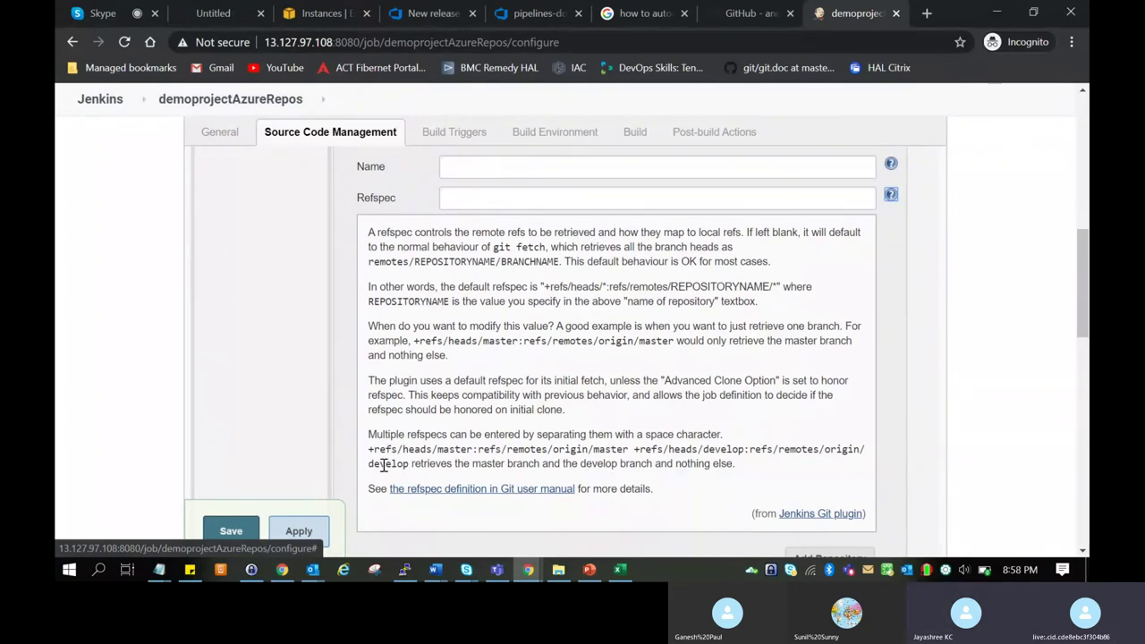
scroll(285, 463, "down", 4)
scroll(284, 463, "down", 8)
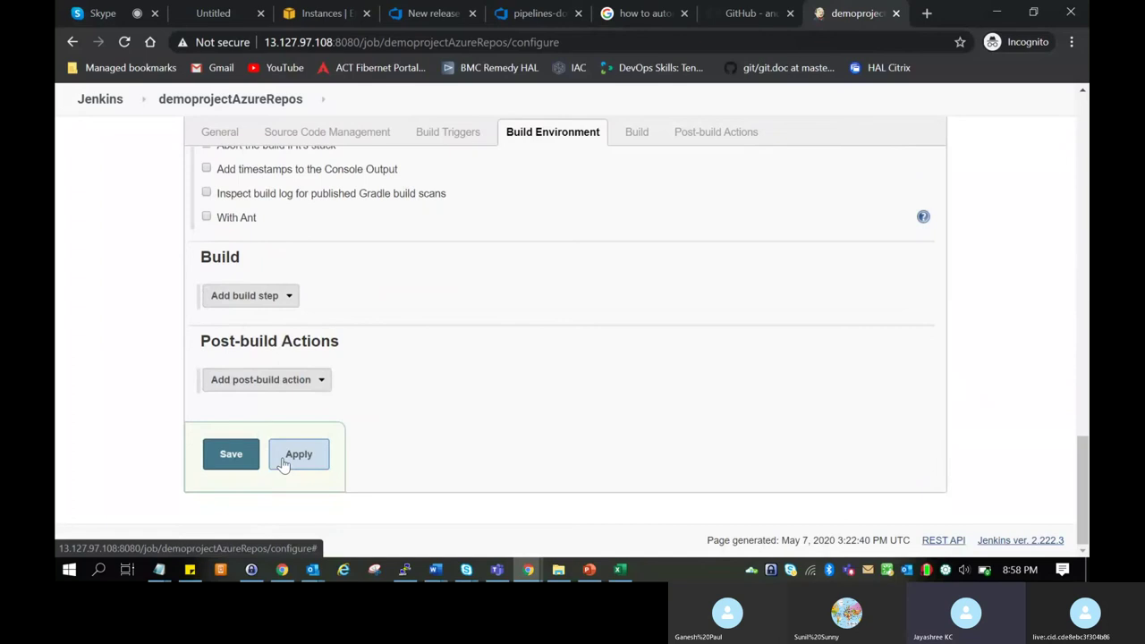
Save the demoprojectAzureRepos job configuration to reach its project page.
left_click(231, 456)
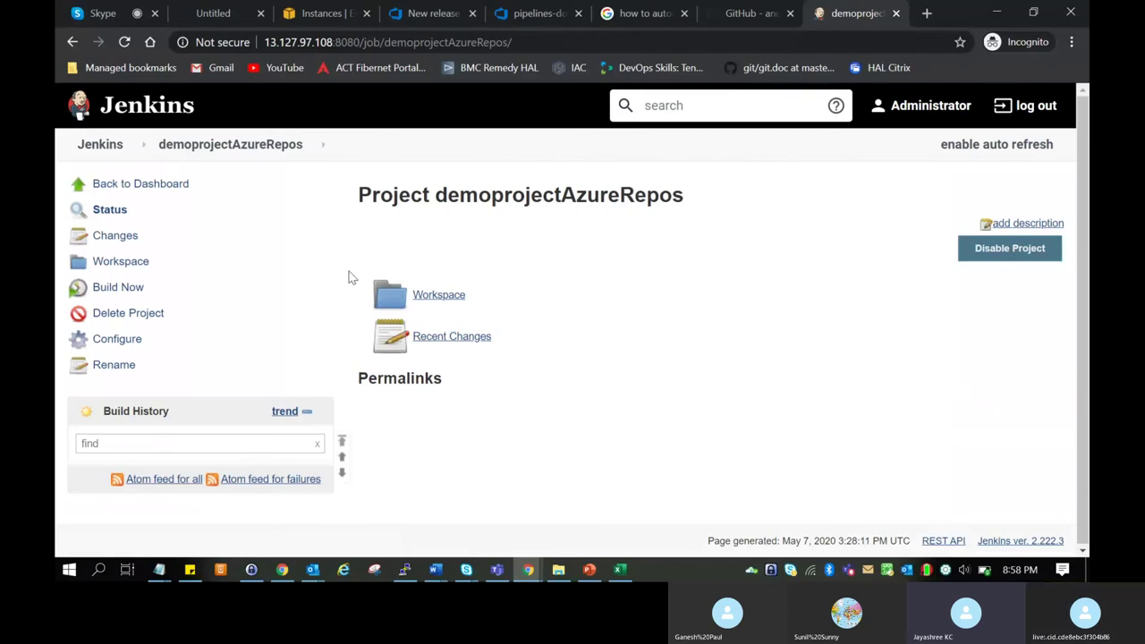
Go from the dashboard through Manage Jenkins to Manage Plugins.
left_click(143, 190)
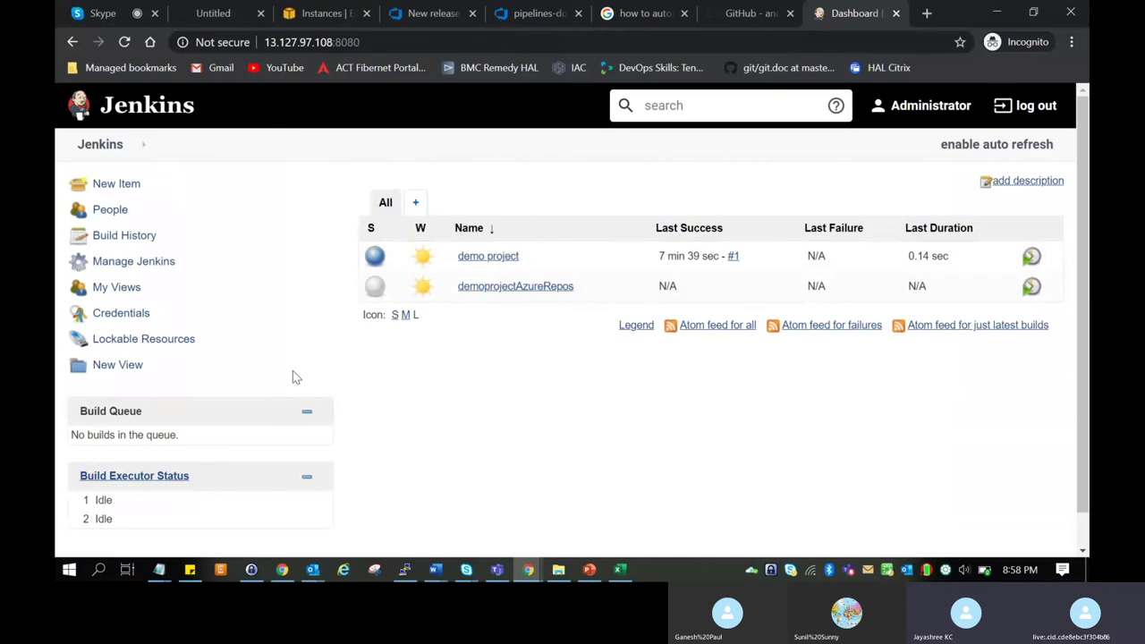
left_click(134, 261)
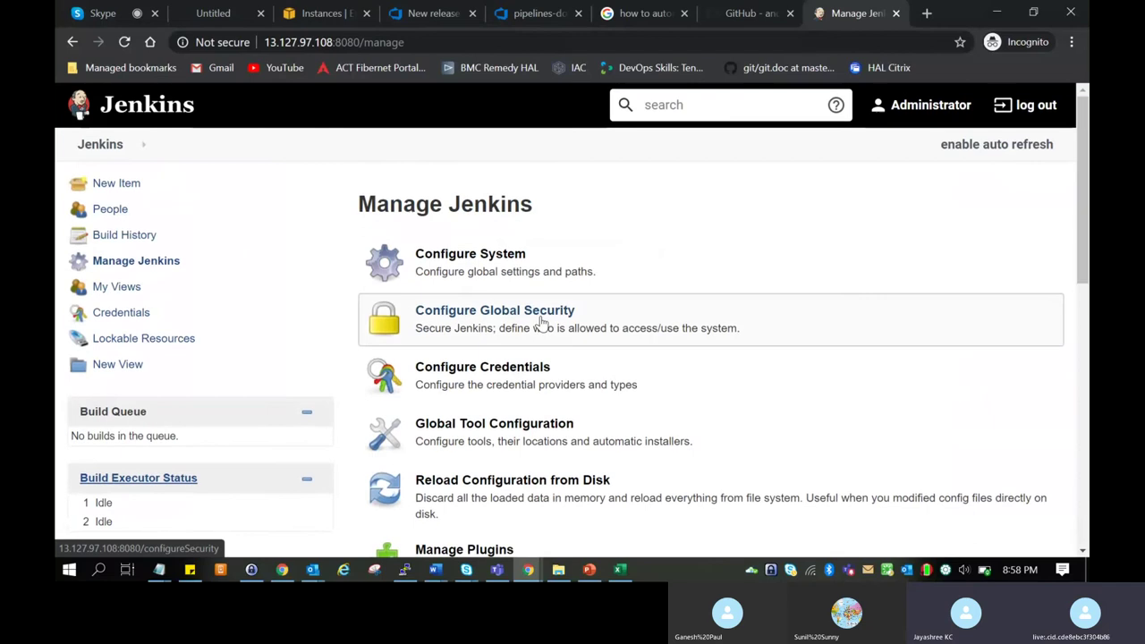
scroll(541, 322, "down", 1)
scroll(541, 322, "down", 5)
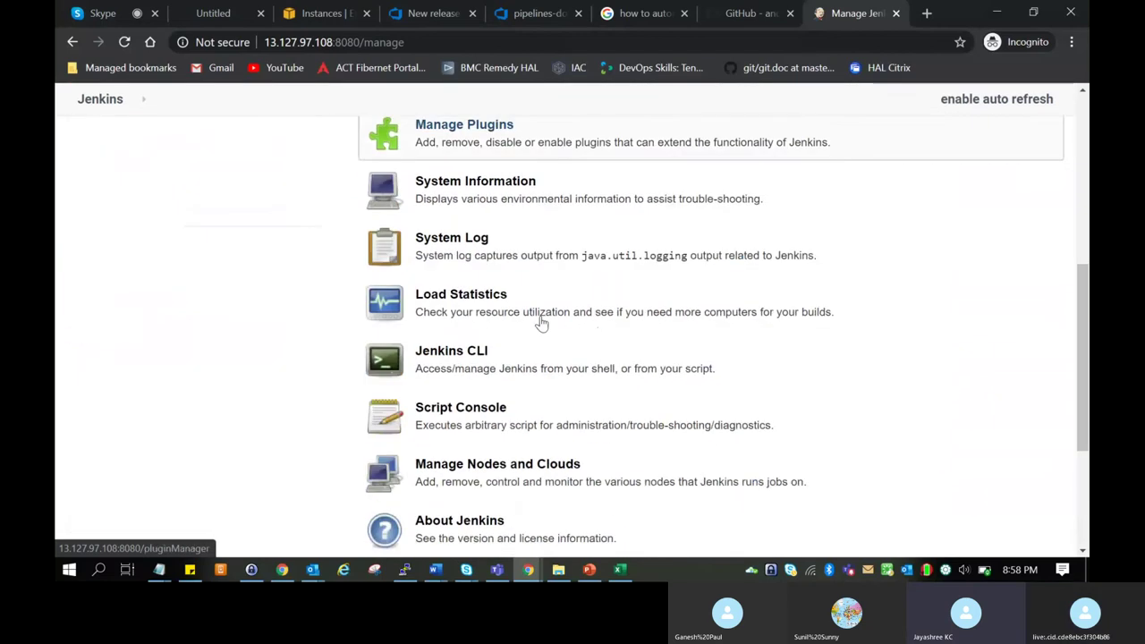
scroll(541, 322, "up", 6)
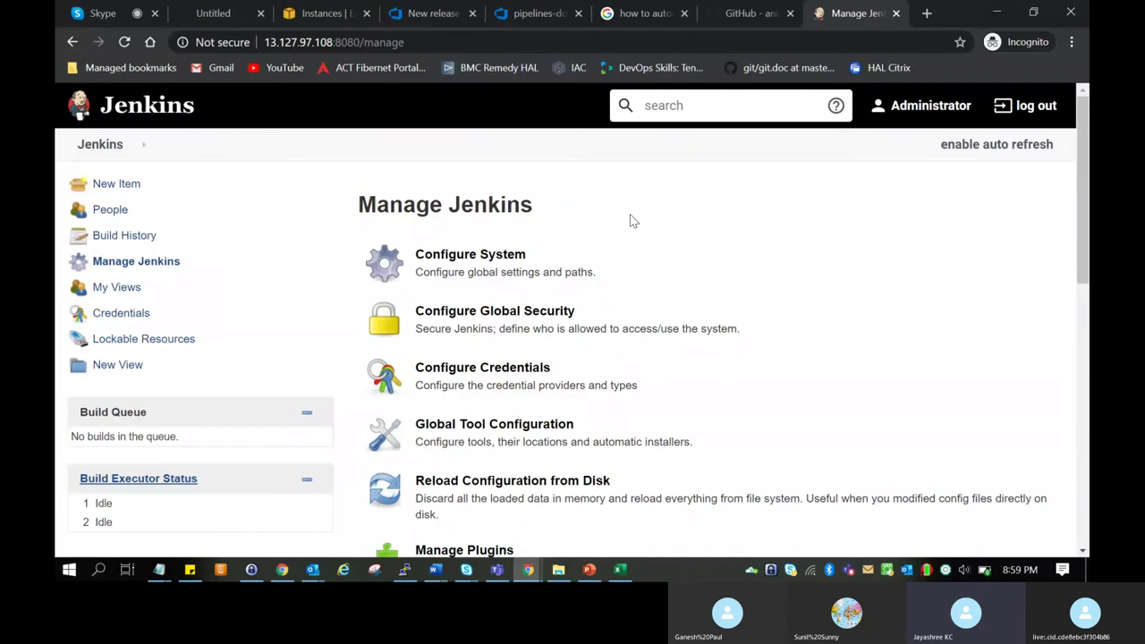
left_click(464, 548)
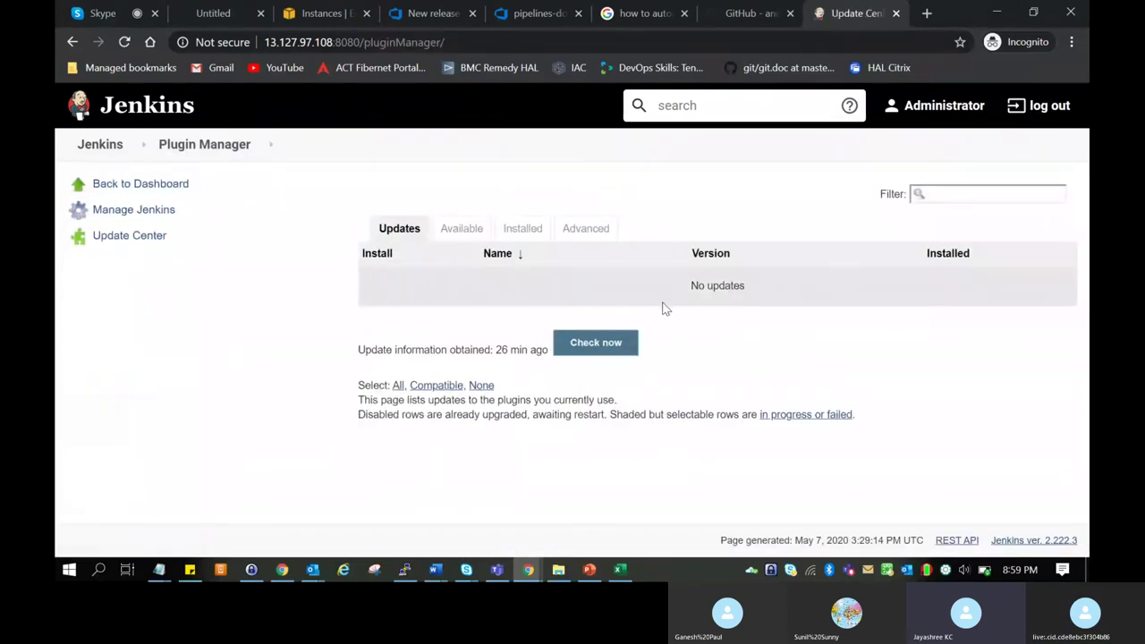
Switch to the Available plugins list and browse through it.
left_click(474, 230)
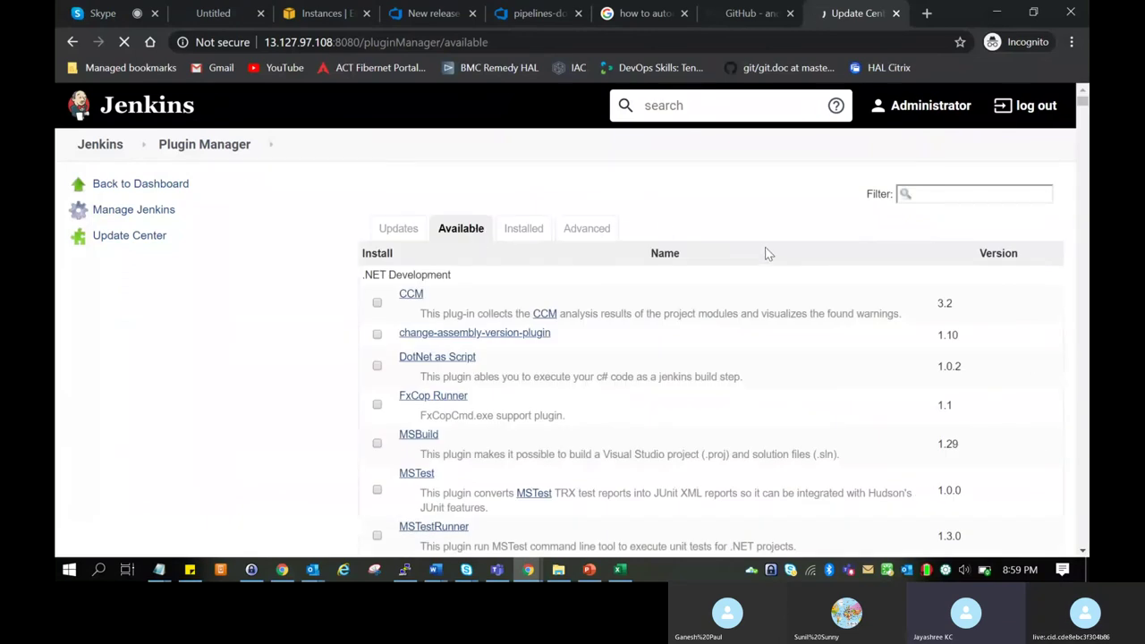
scroll(573, 242, "down", 3)
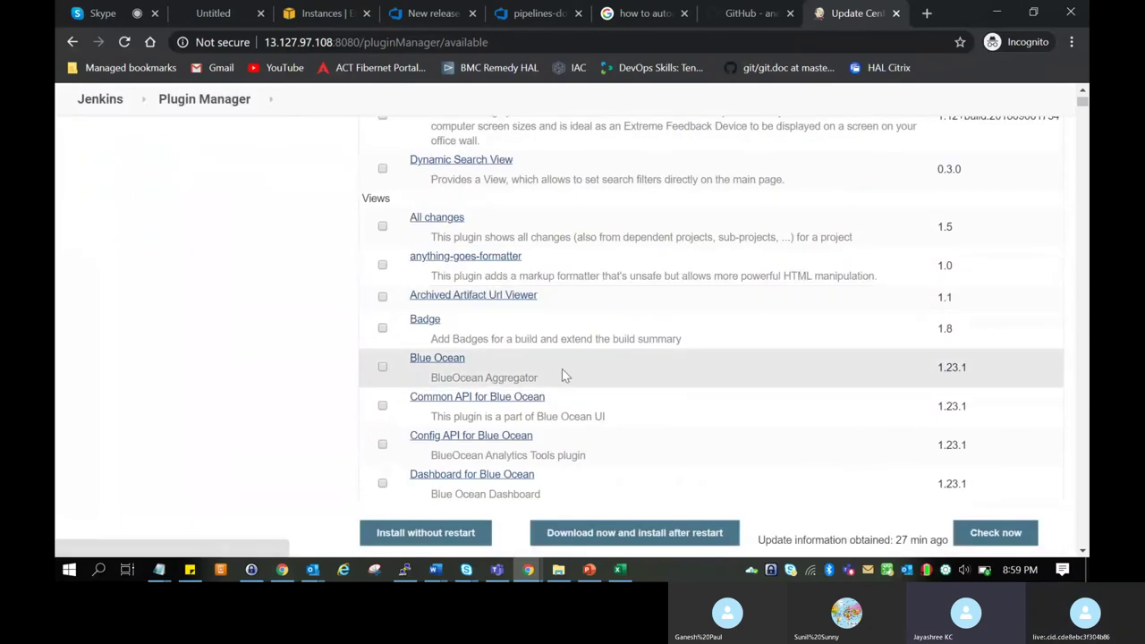
scroll(579, 387, "up", 3)
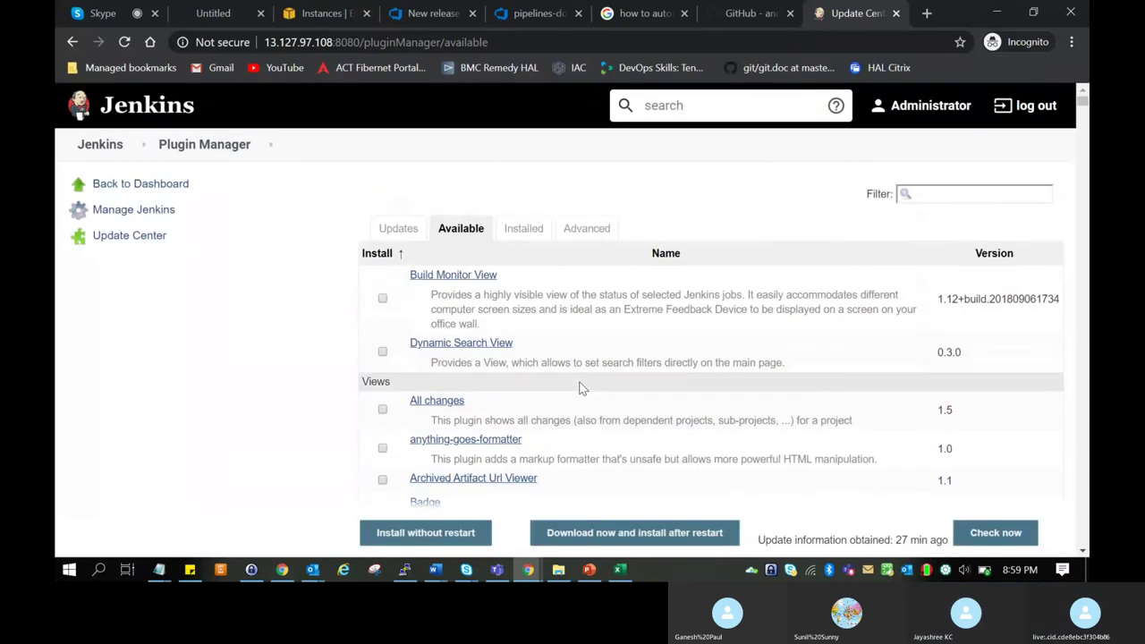
scroll(579, 388, "down", 10)
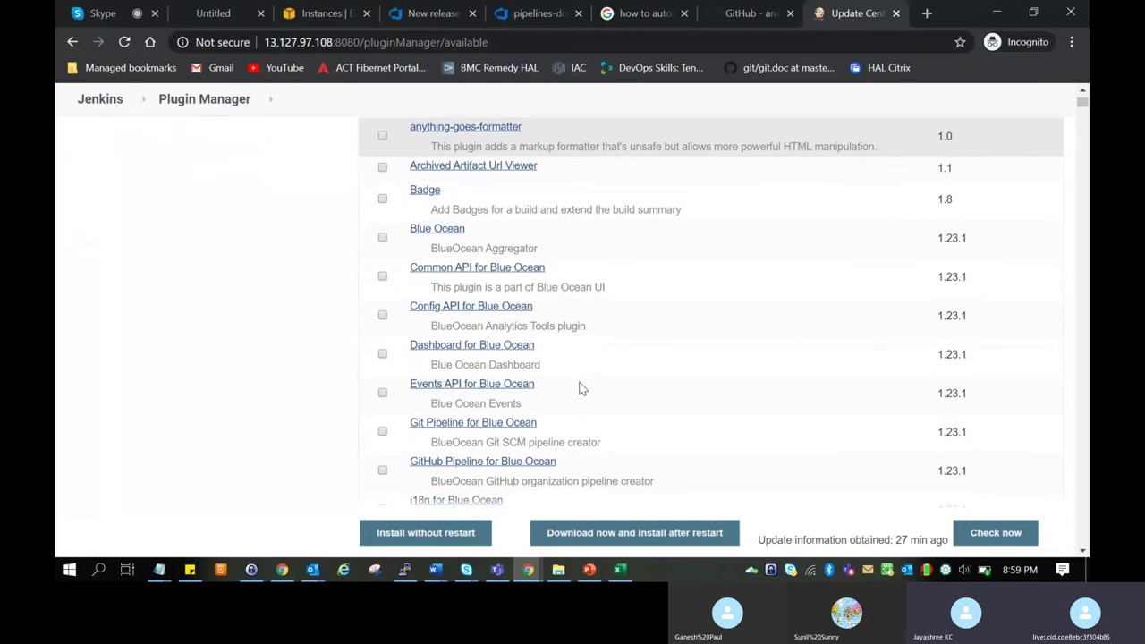
scroll(579, 387, "down", 5)
scroll(582, 387, "up", 10)
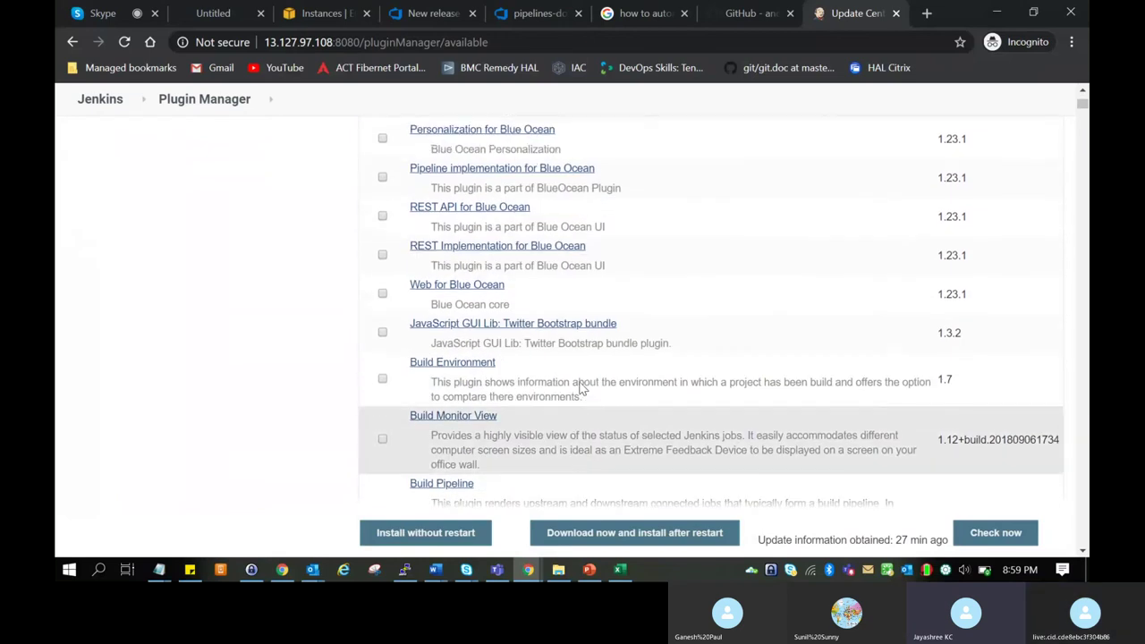
Filter available plugins by 'msb', tick MSBuild, and install it without restart.
left_click(955, 193)
type("ms")
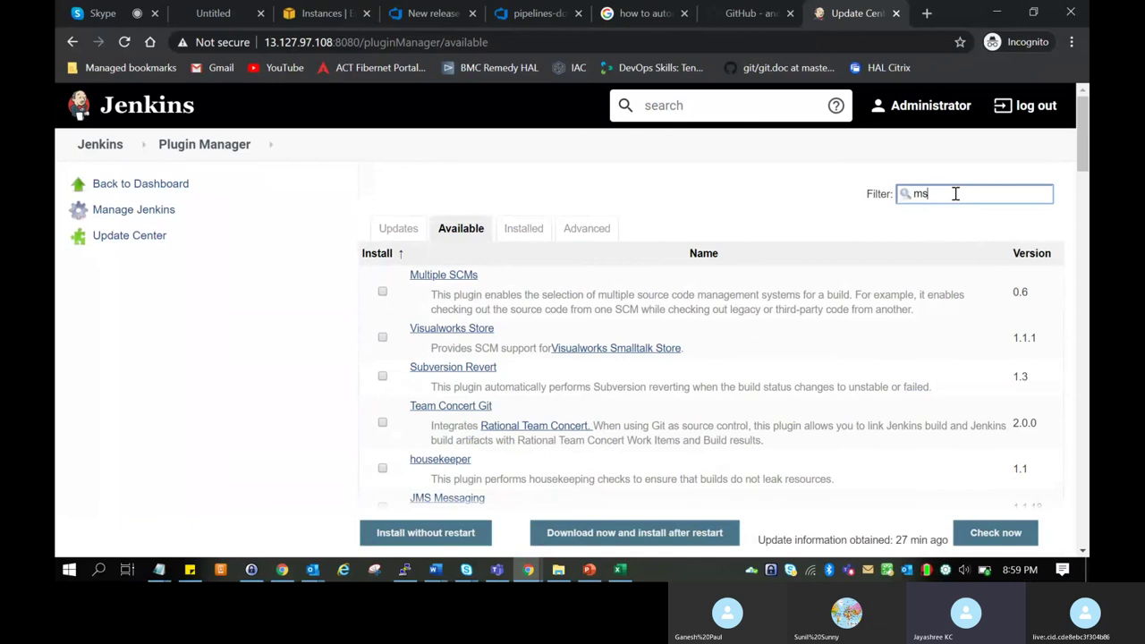
type(" b")
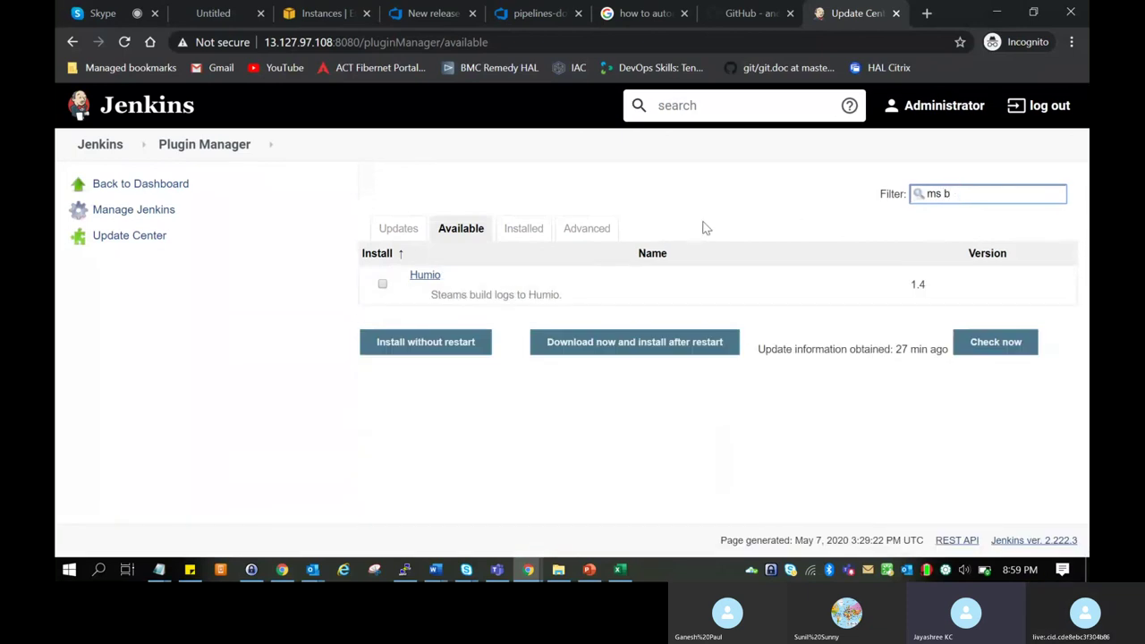
key("BackSpace")
key("BackSpace")
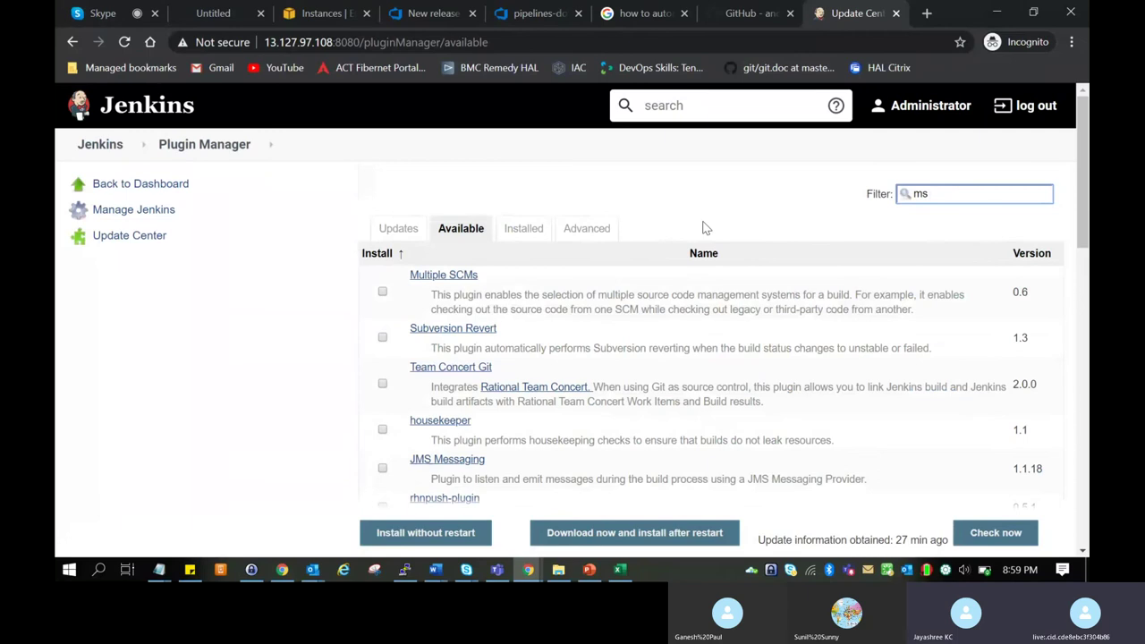
key("BackSpace")
key("BackSpace")
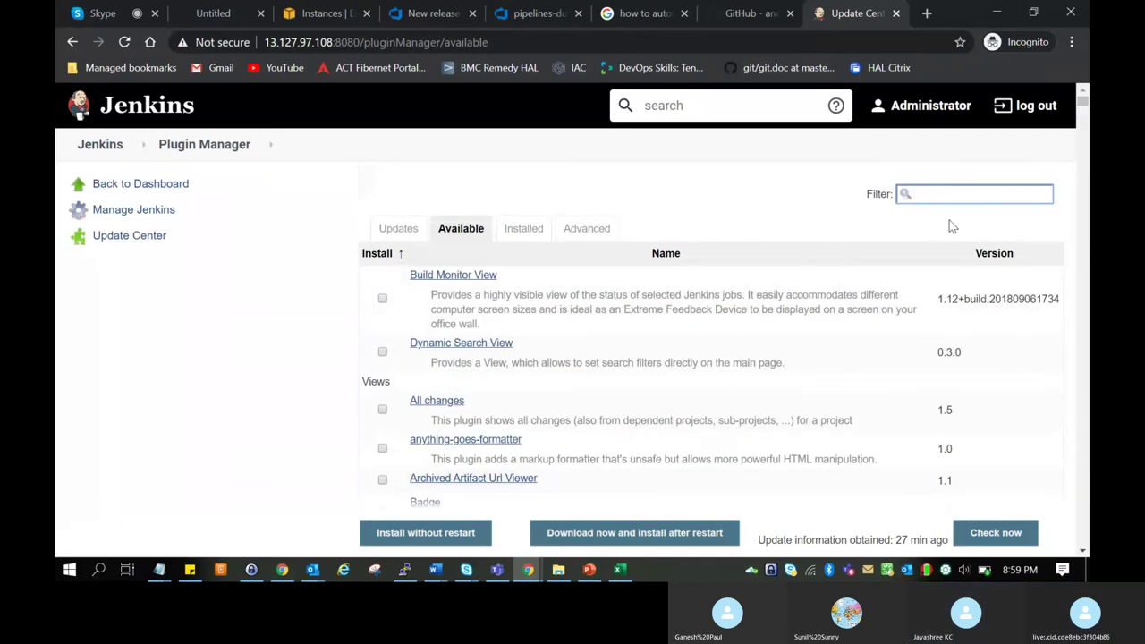
type("ms")
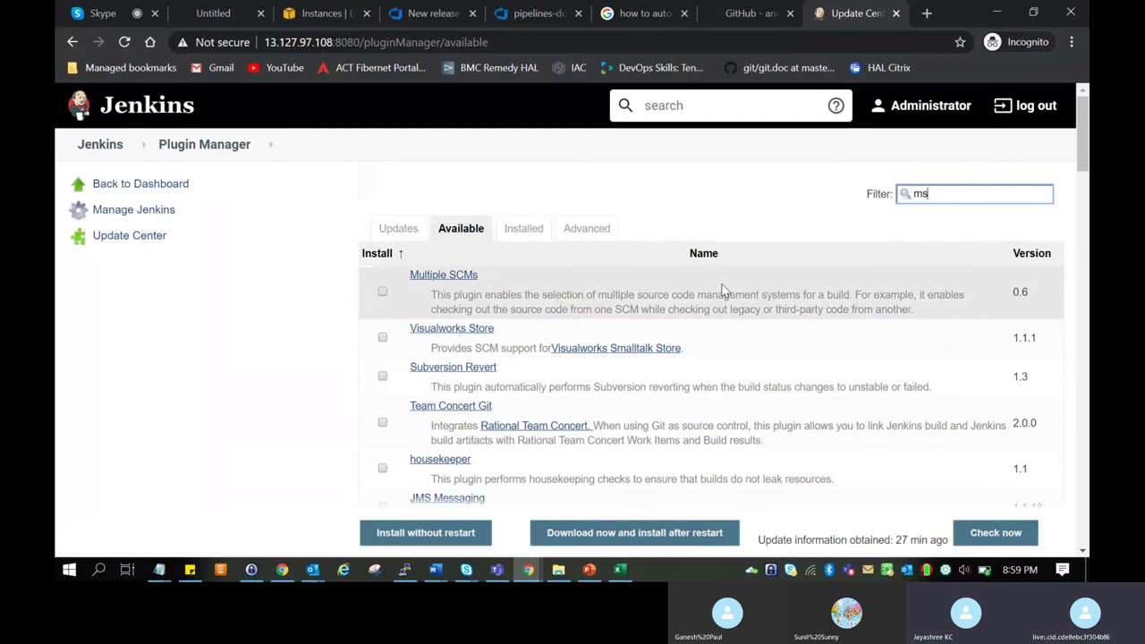
scroll(722, 289, "down", 5)
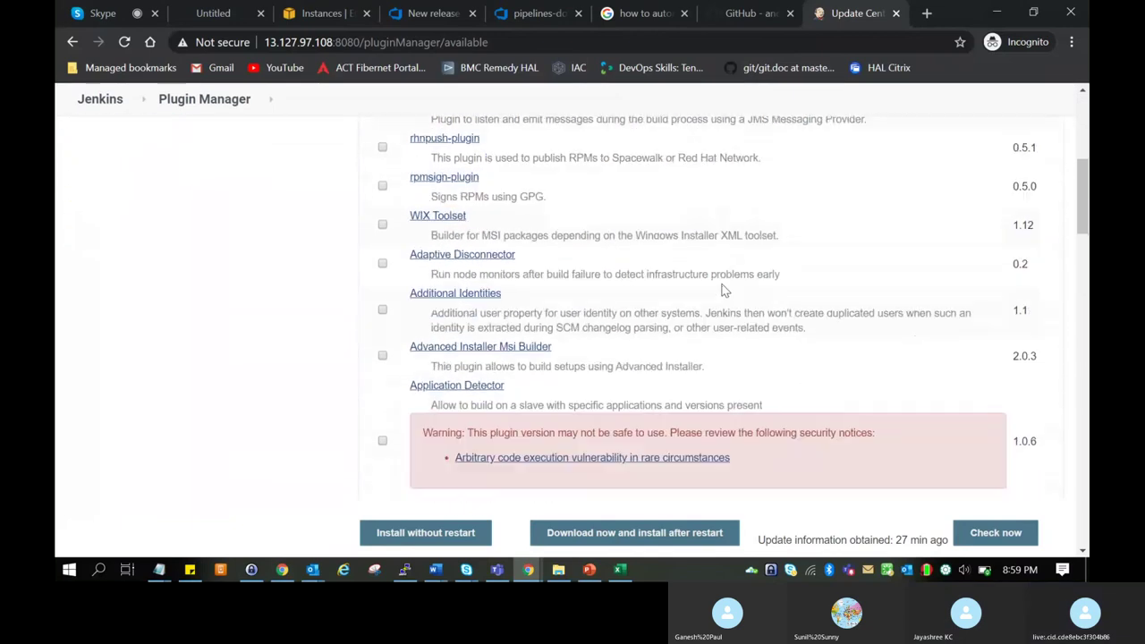
scroll(723, 289, "down", 4)
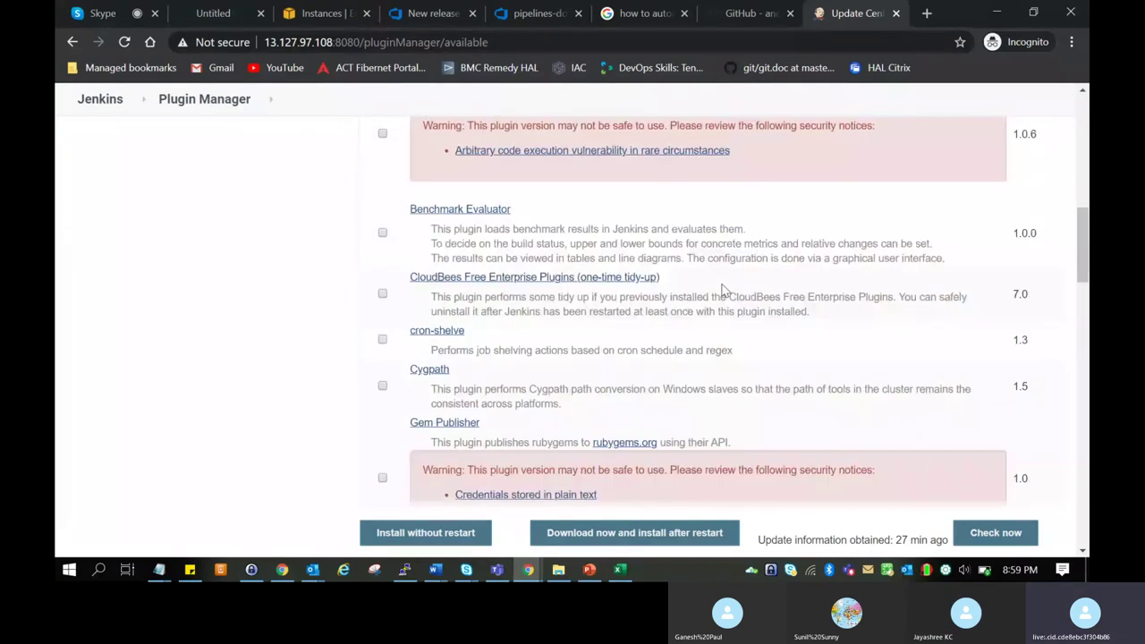
scroll(726, 299, "up", 9)
type("b")
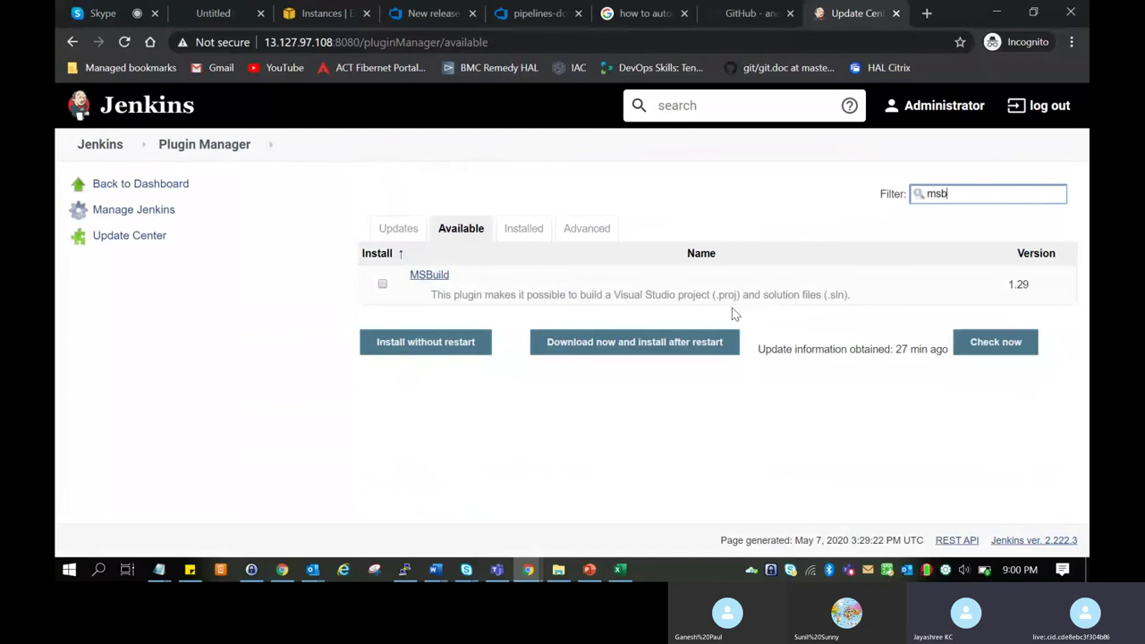
left_click(382, 285)
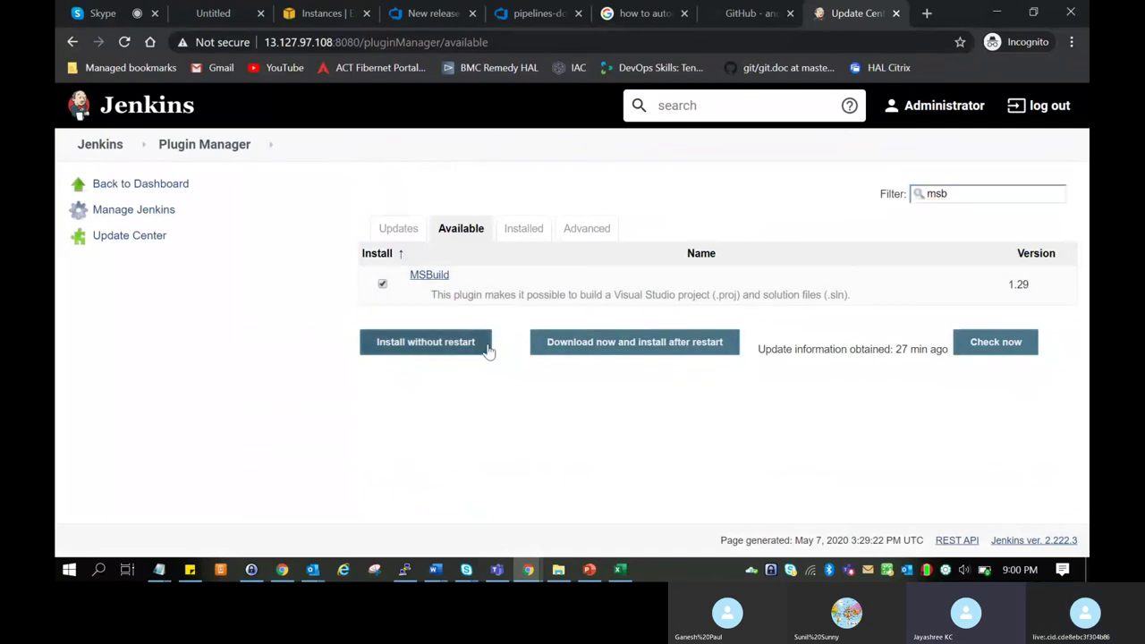
left_click(409, 346)
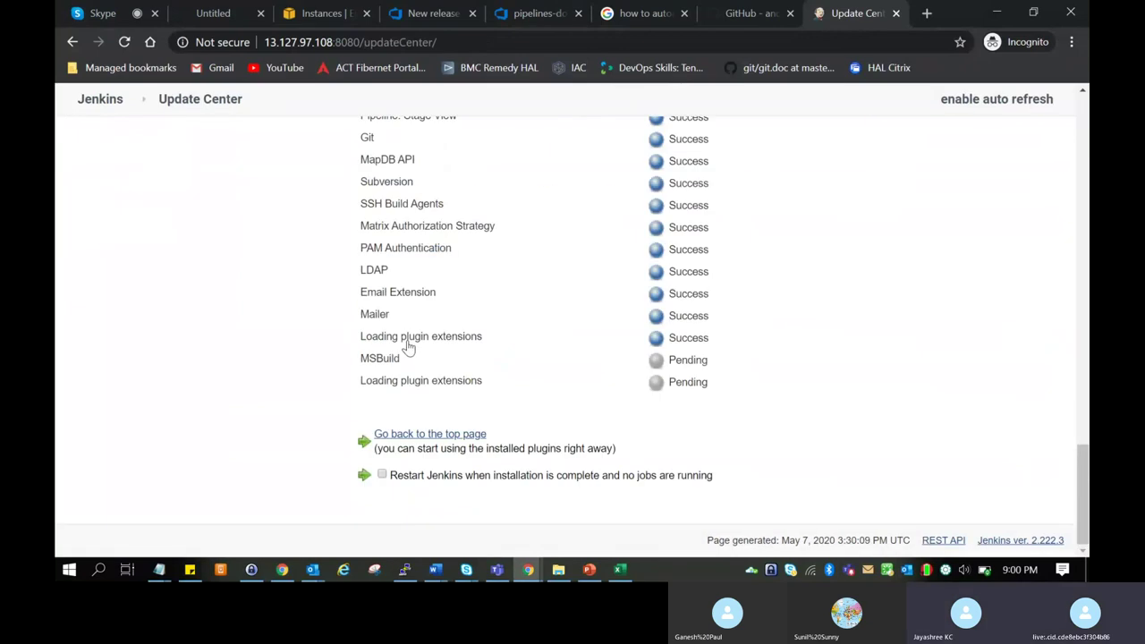
Watch the Update Center until the MSBuild plugin shows Success.
scroll(774, 301, "up", 4)
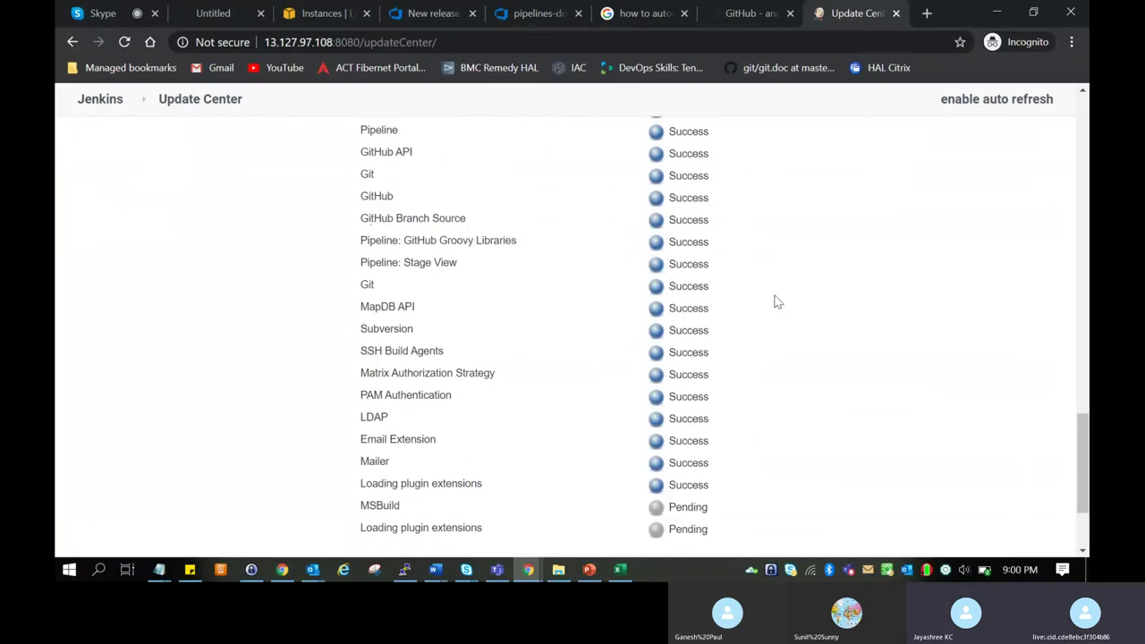
scroll(774, 301, "up", 12)
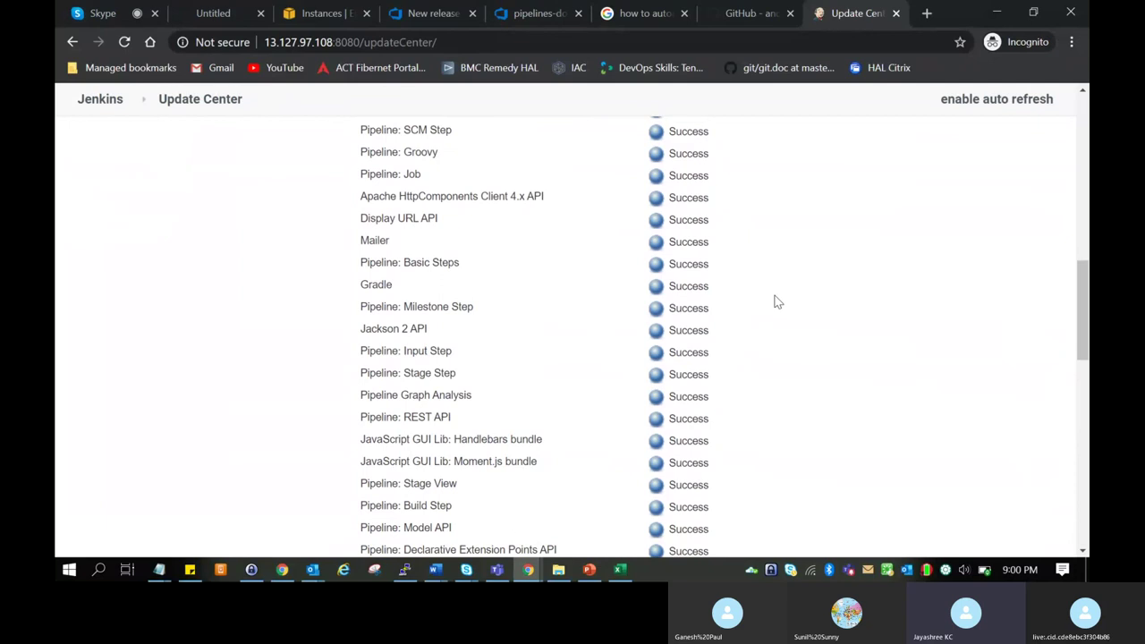
scroll(775, 302, "down", 15)
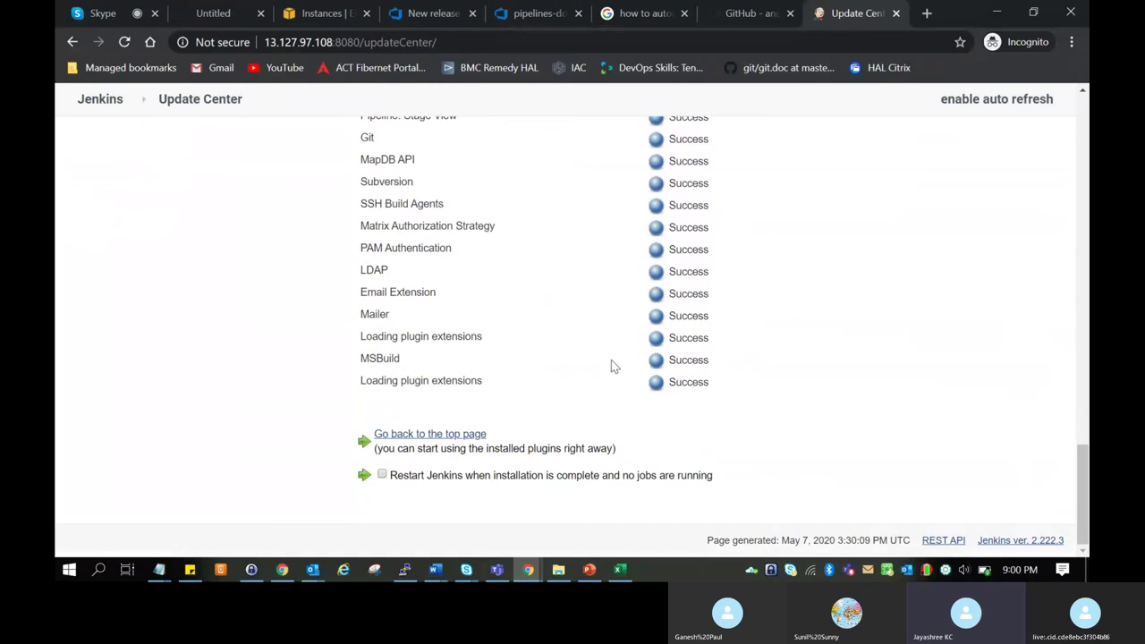
scroll(611, 365, "up", 12)
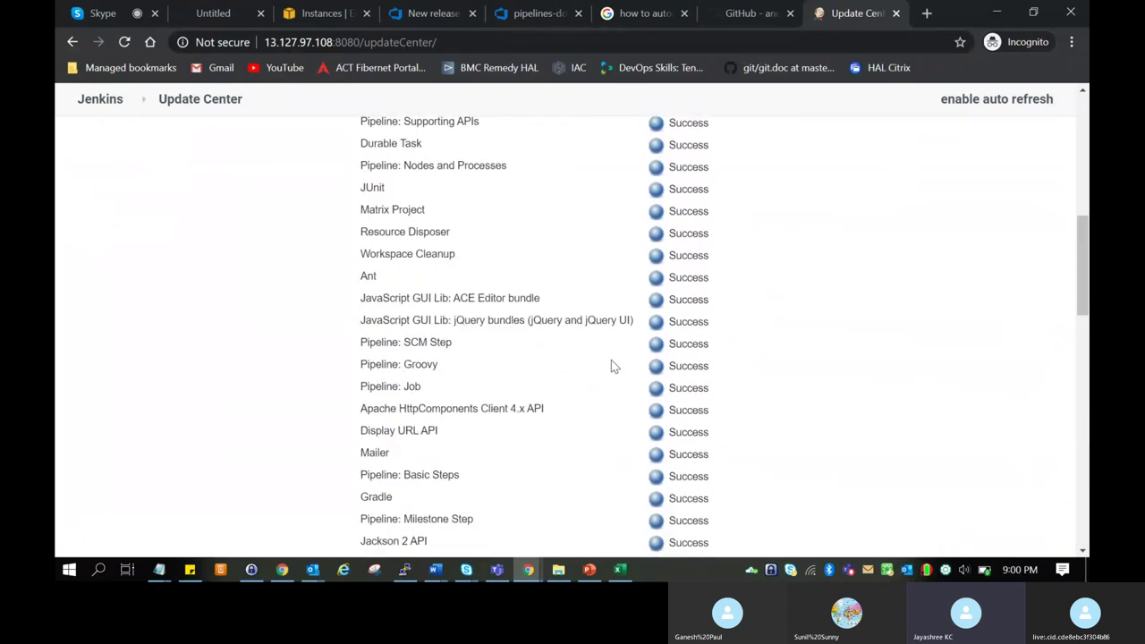
scroll(614, 365, "up", 5)
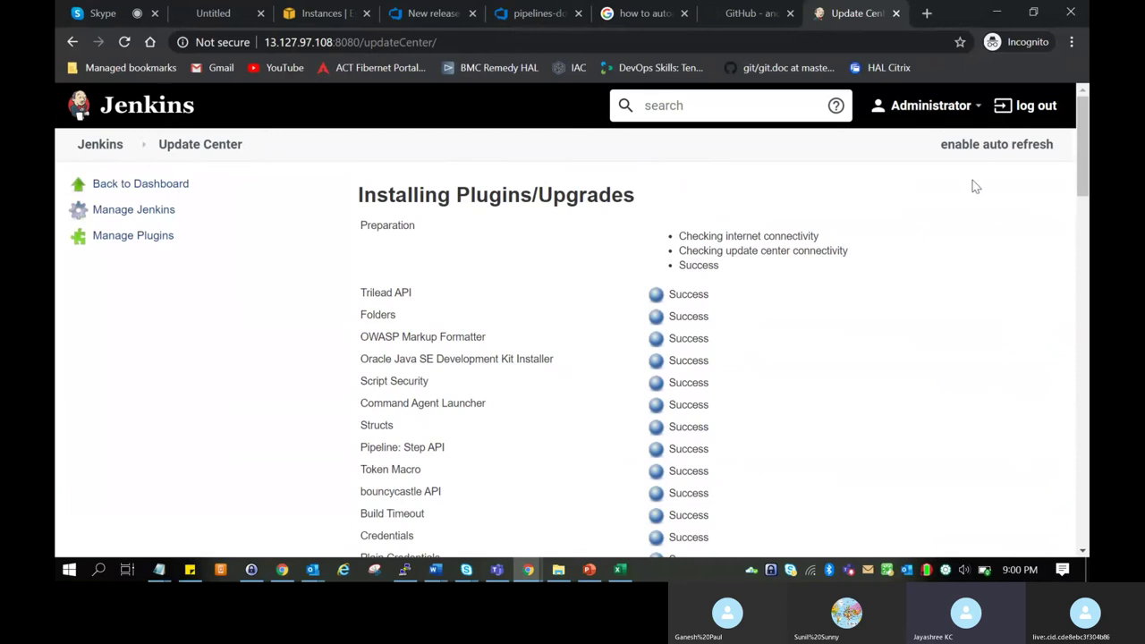
Return to the Jenkins dashboard via the Jenkins logo.
left_click(979, 107)
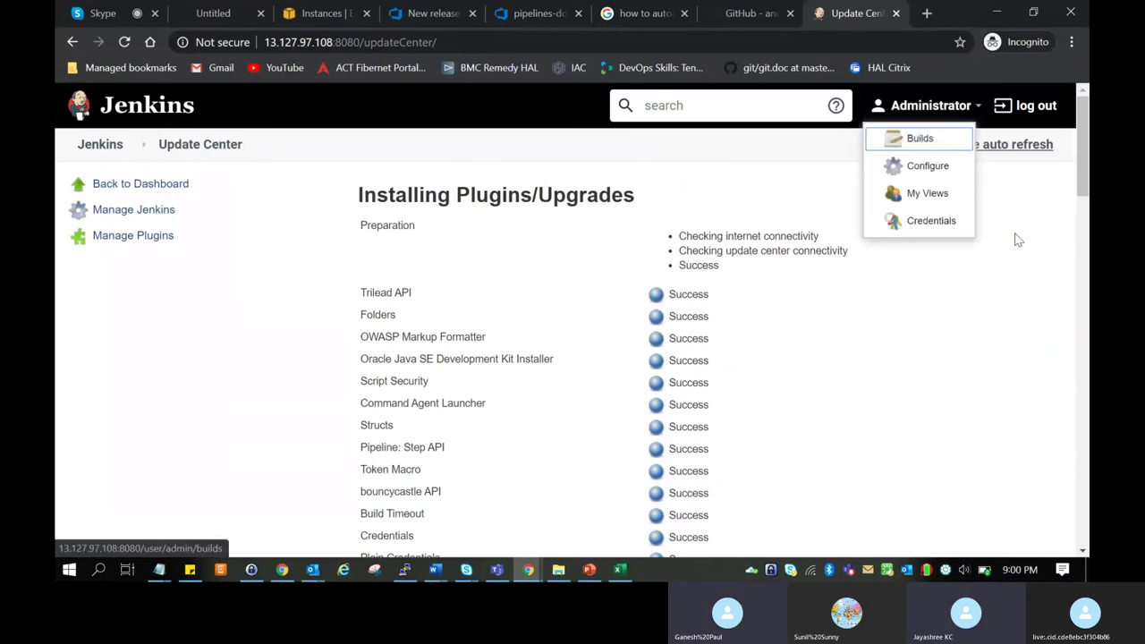
left_click(938, 315)
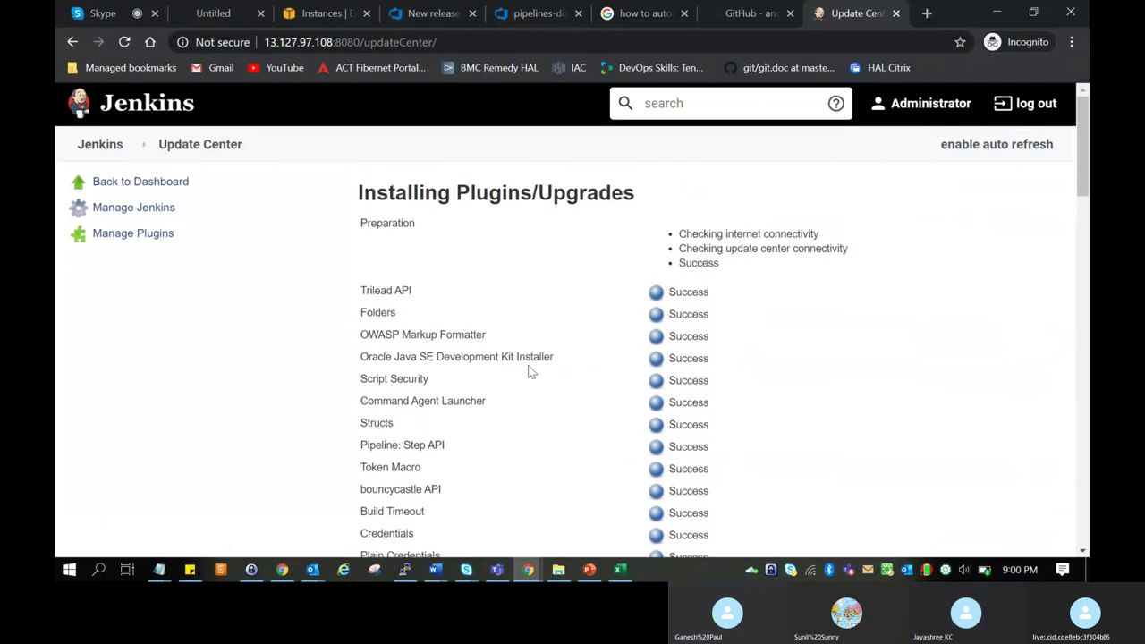
scroll(528, 370, "down", 15)
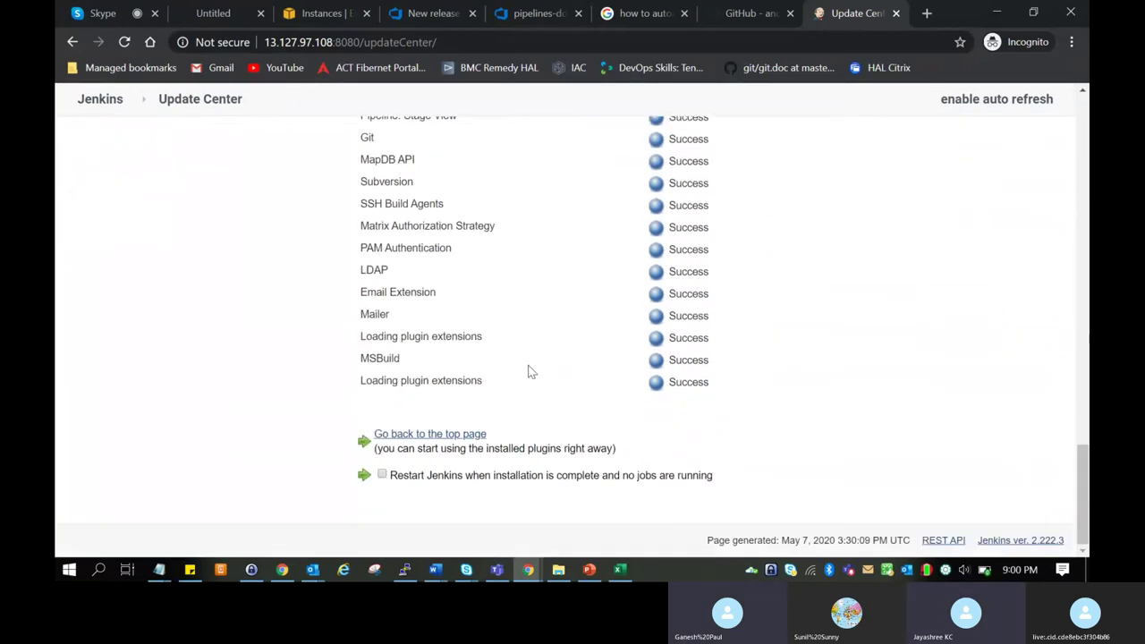
scroll(529, 371, "up", 15)
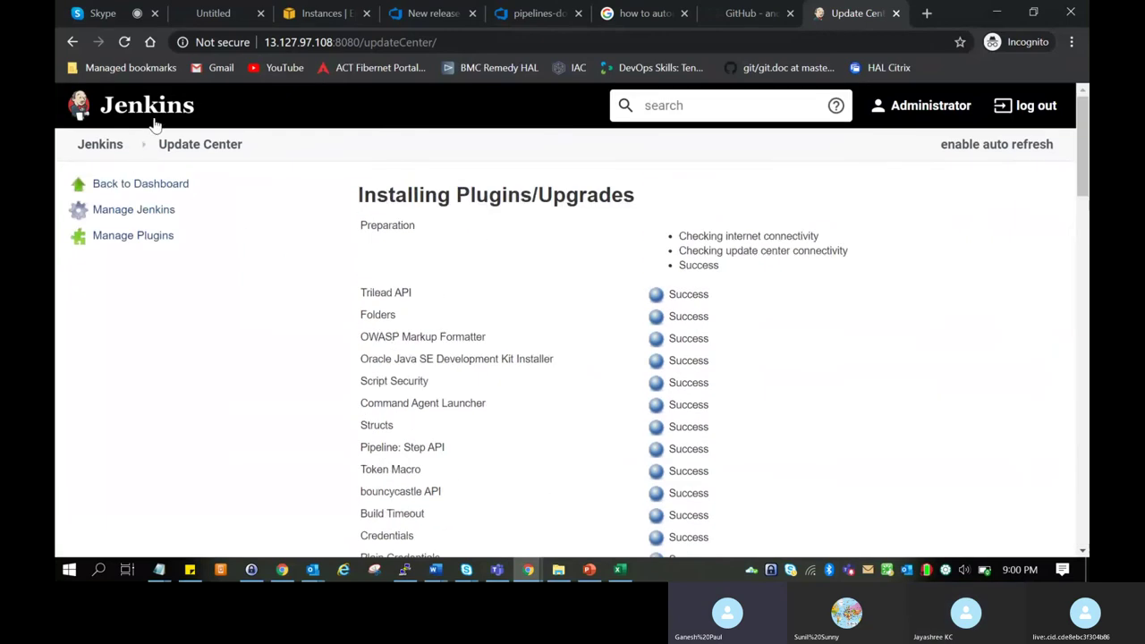
left_click(154, 124)
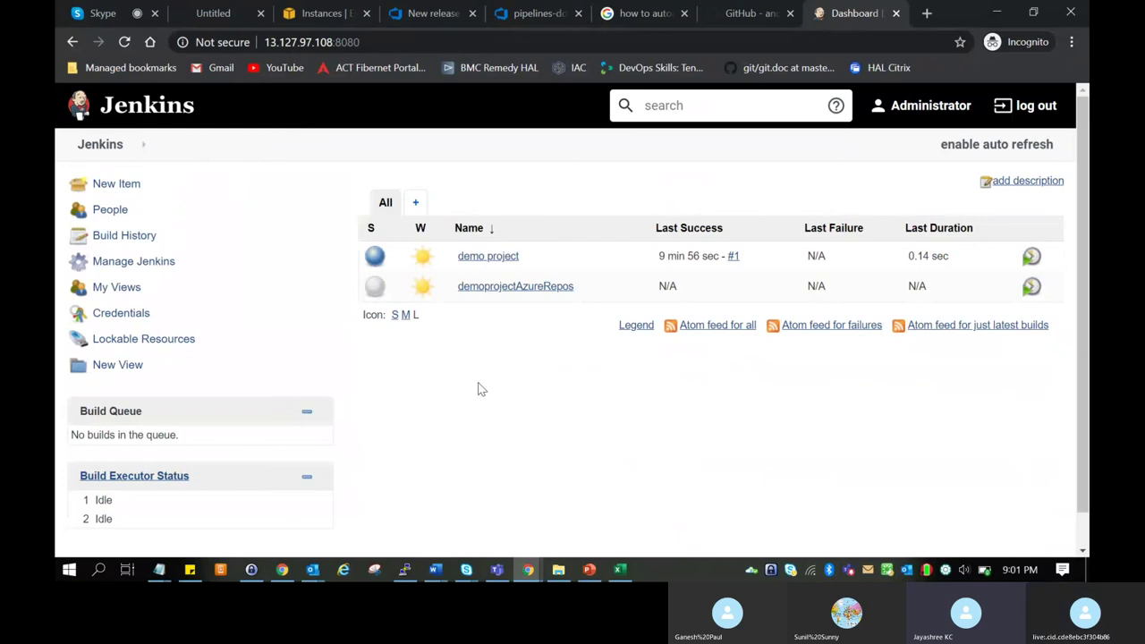
Schedule a build of demo project, then move to the AWS EC2 Instances tab.
scroll(326, 375, "down", 2)
scroll(327, 376, "up", 2)
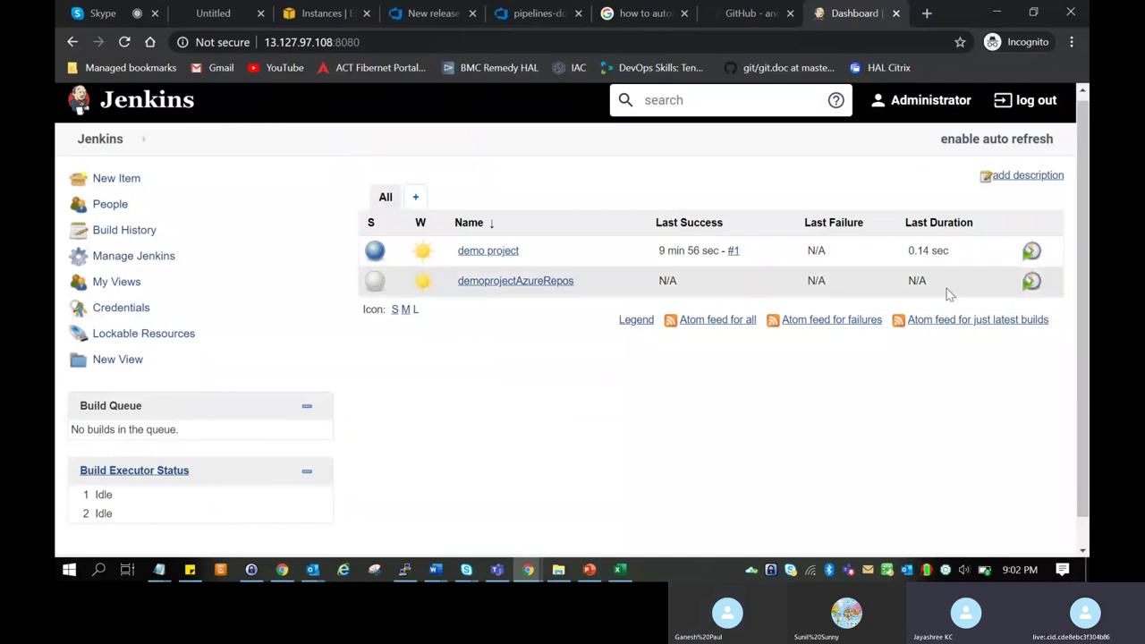
left_click(1031, 253)
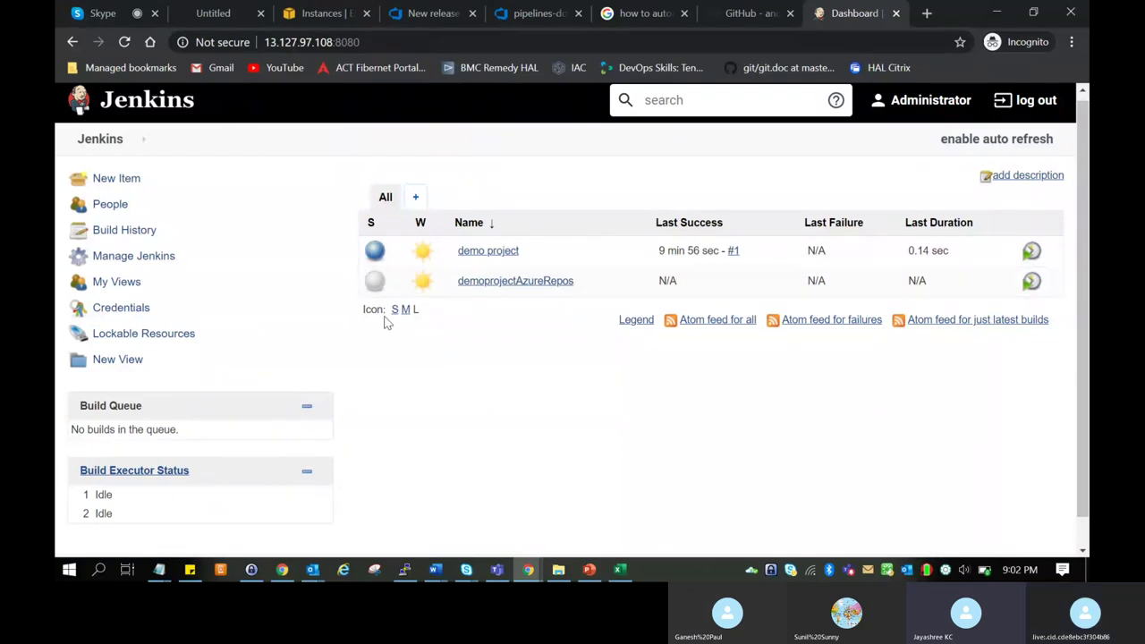
left_click(345, 7)
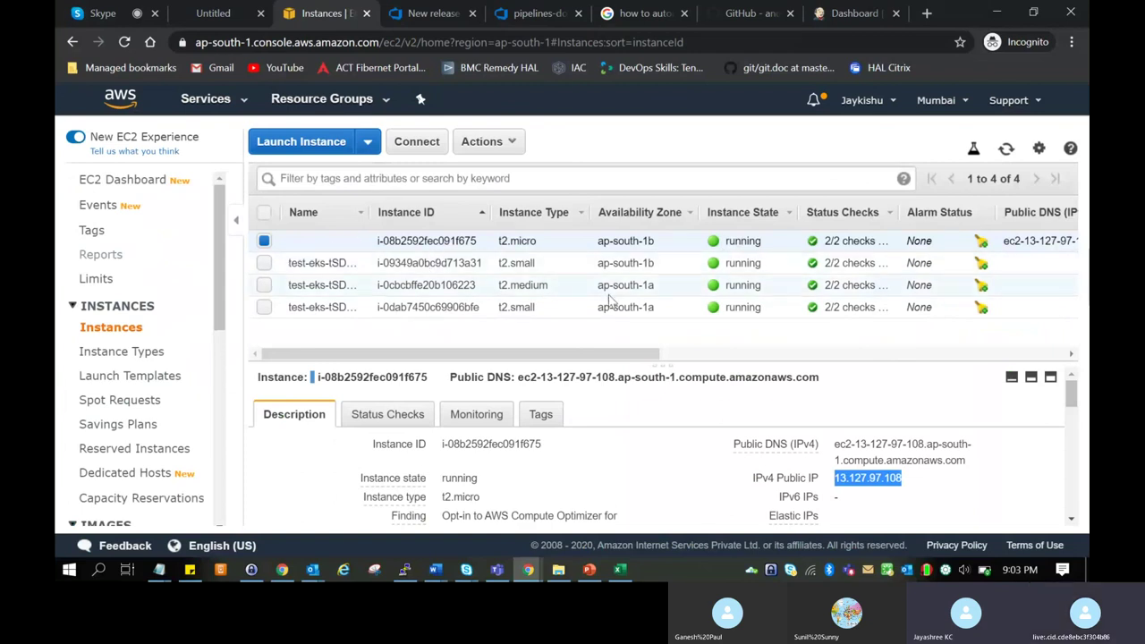
Stop the t2.micro EC2 instance and hang up the Skype training call.
right_click(766, 243)
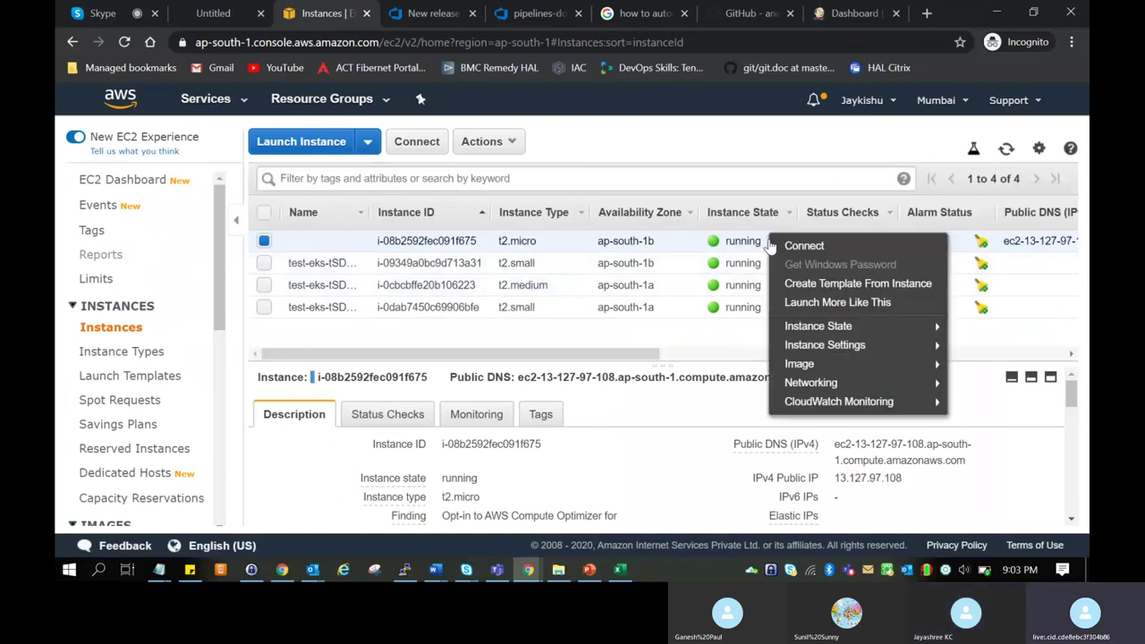
mouse_move(868, 330)
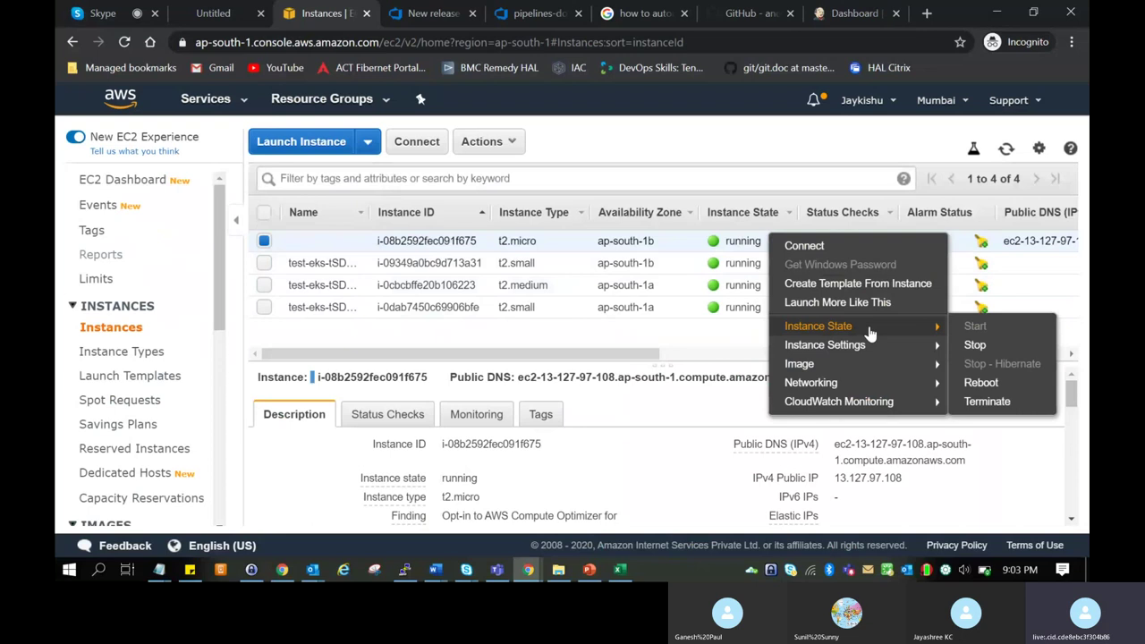
left_click(974, 347)
left_click(752, 421)
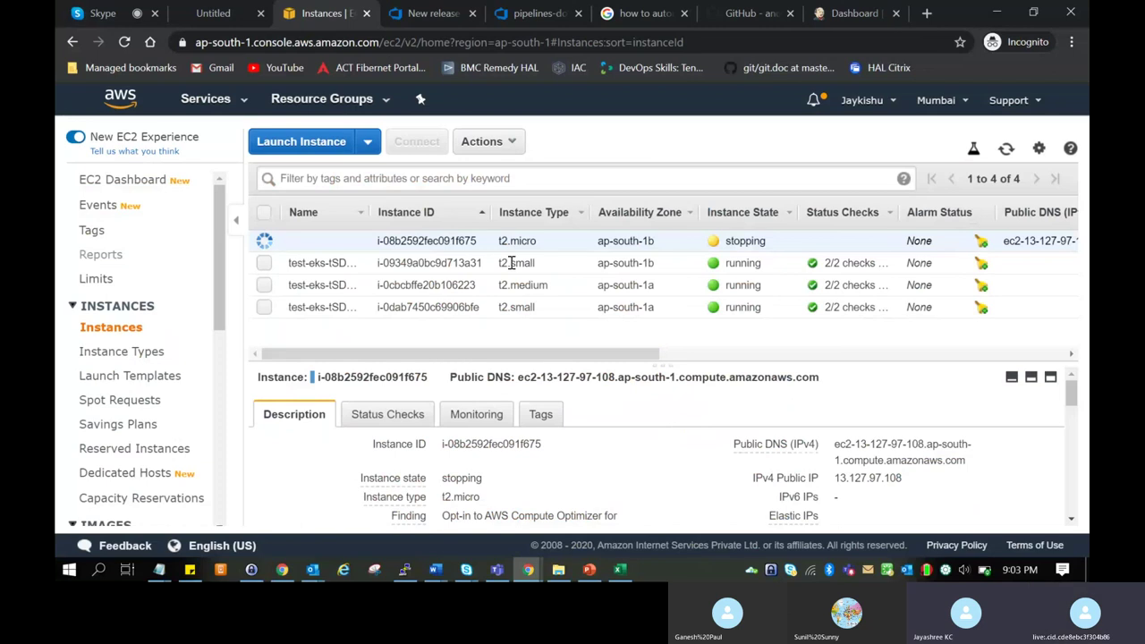
left_click(138, 11)
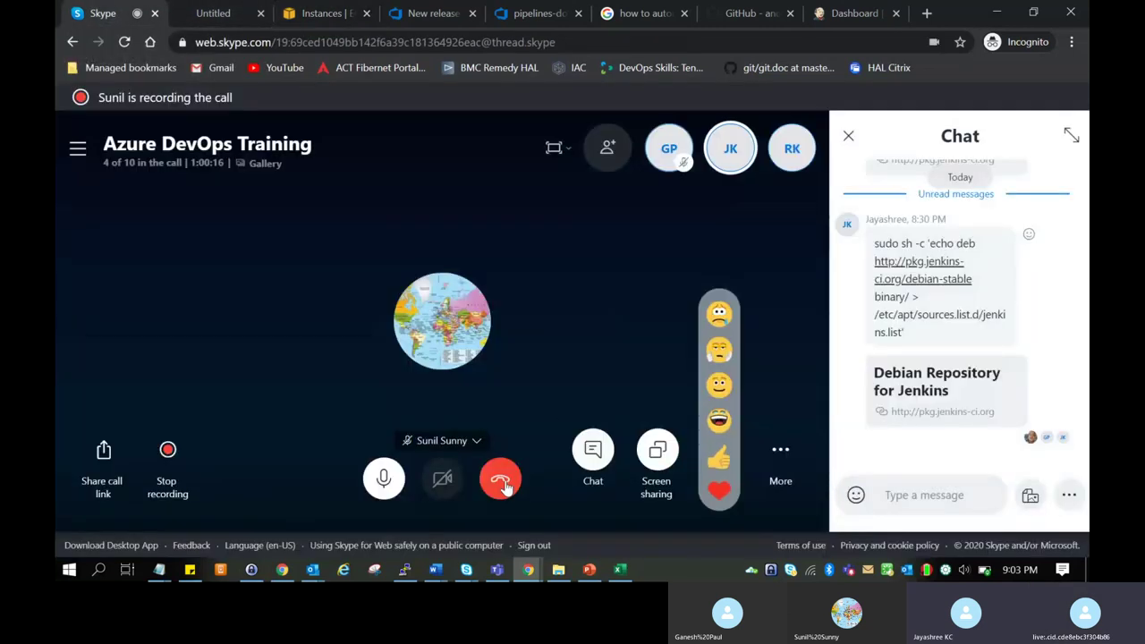
left_click(501, 481)
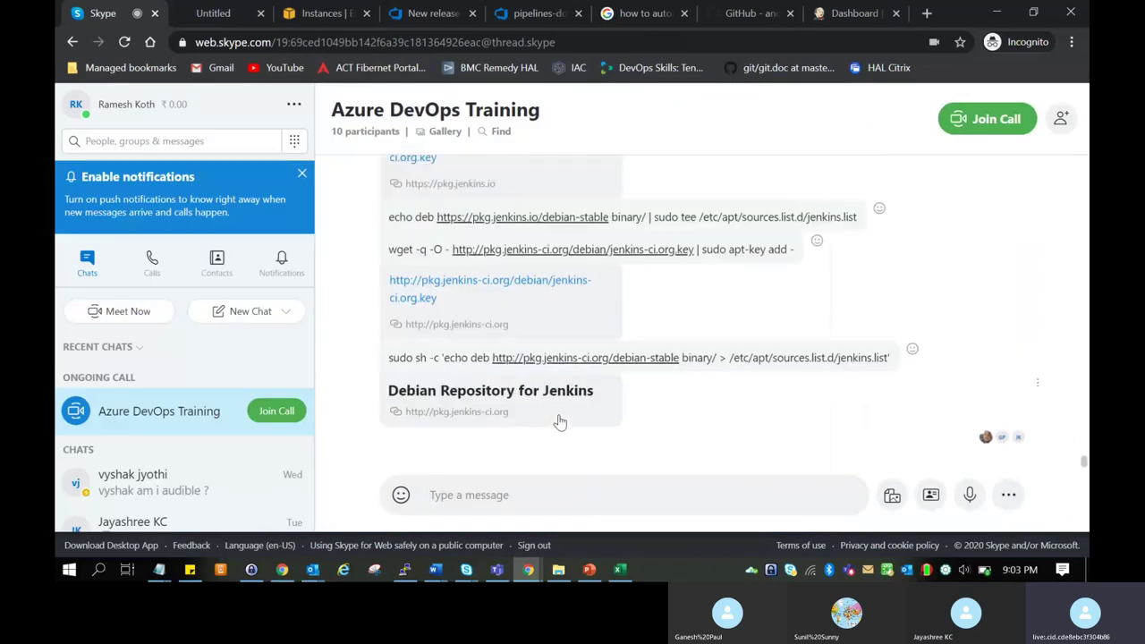